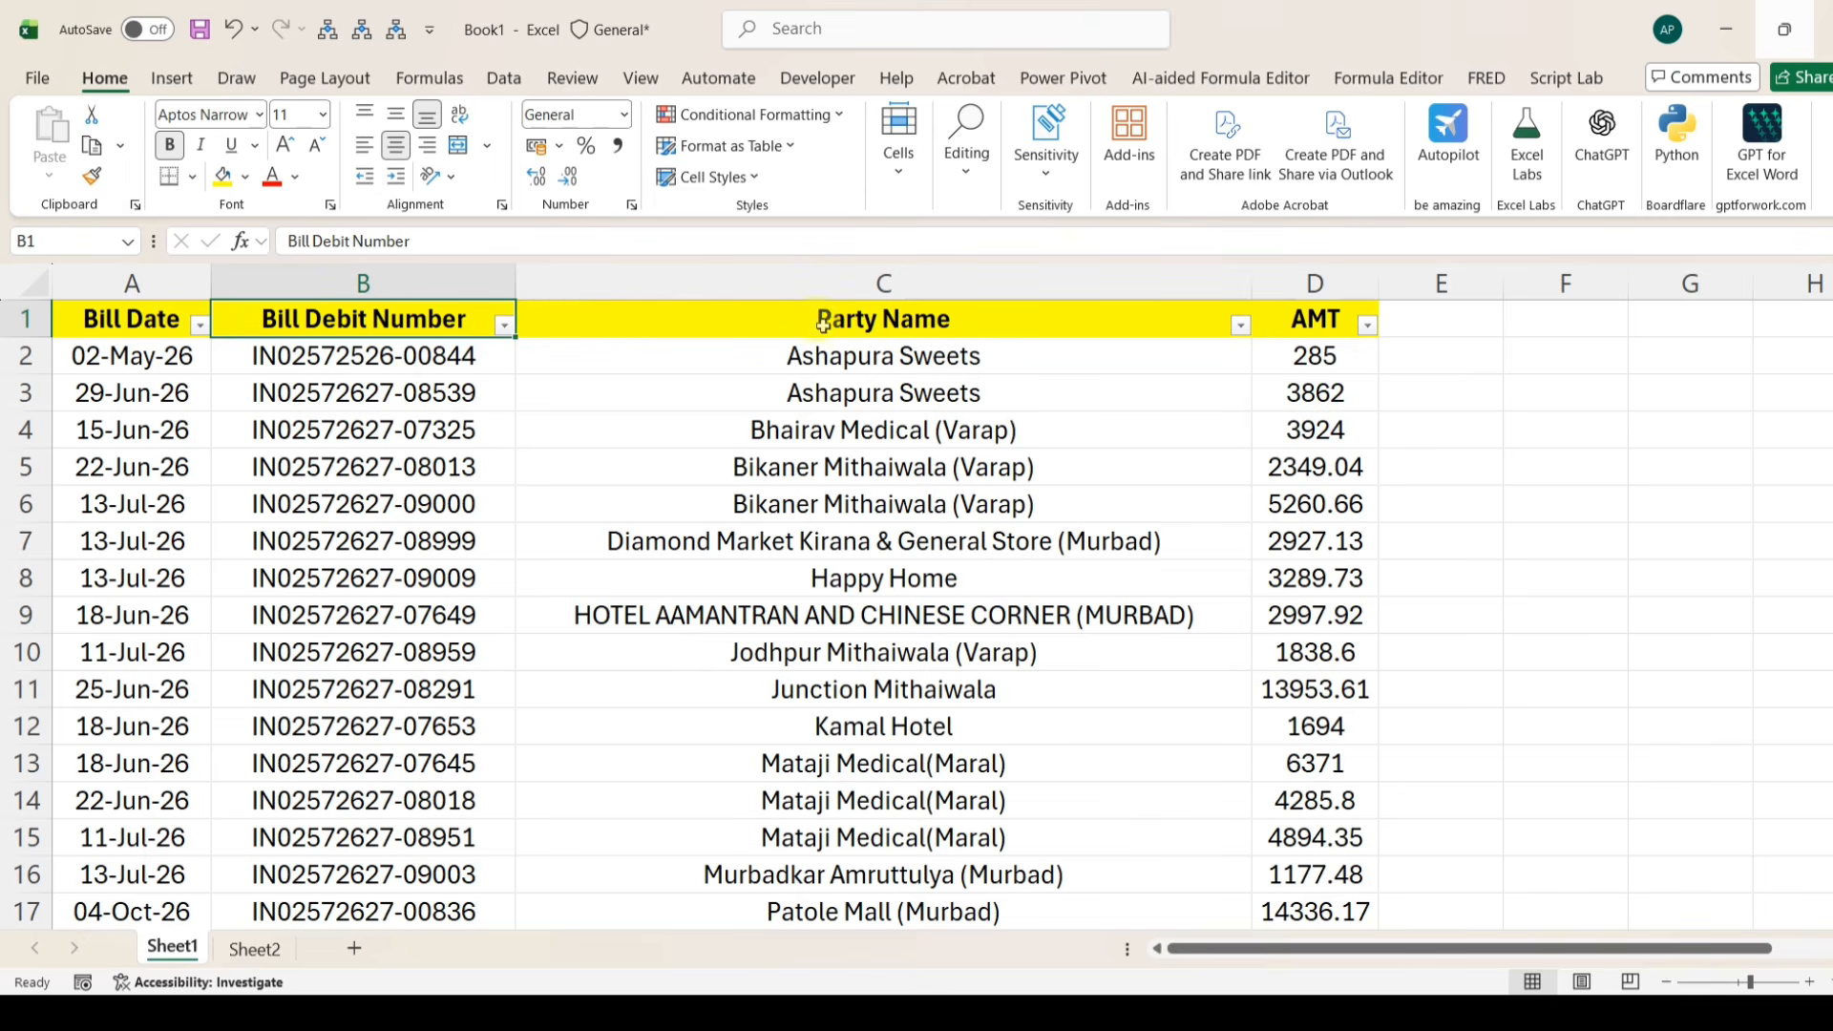
- Highlight duplicate values in the Party Name column using Light Red Fill with Dark Red Text
{"action": "left_click", "coordinate": [879, 282]}
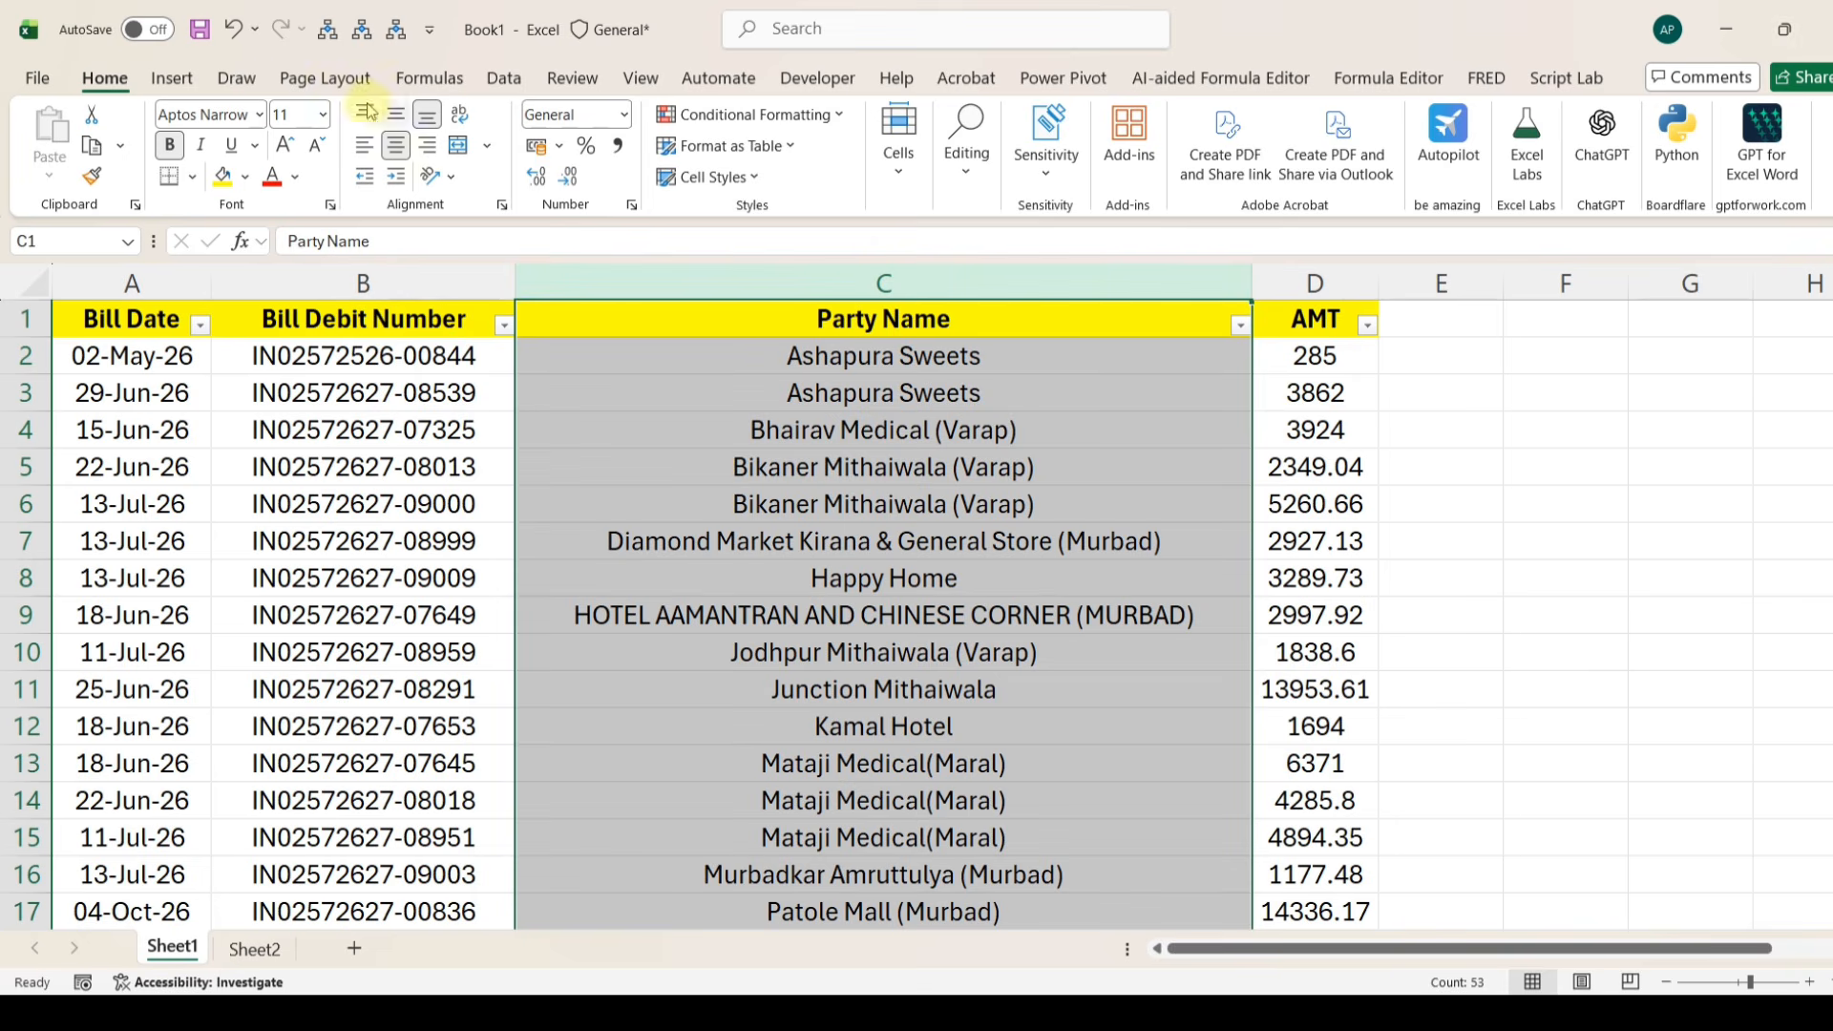
{"action": "left_click", "coordinate": [829, 115]}
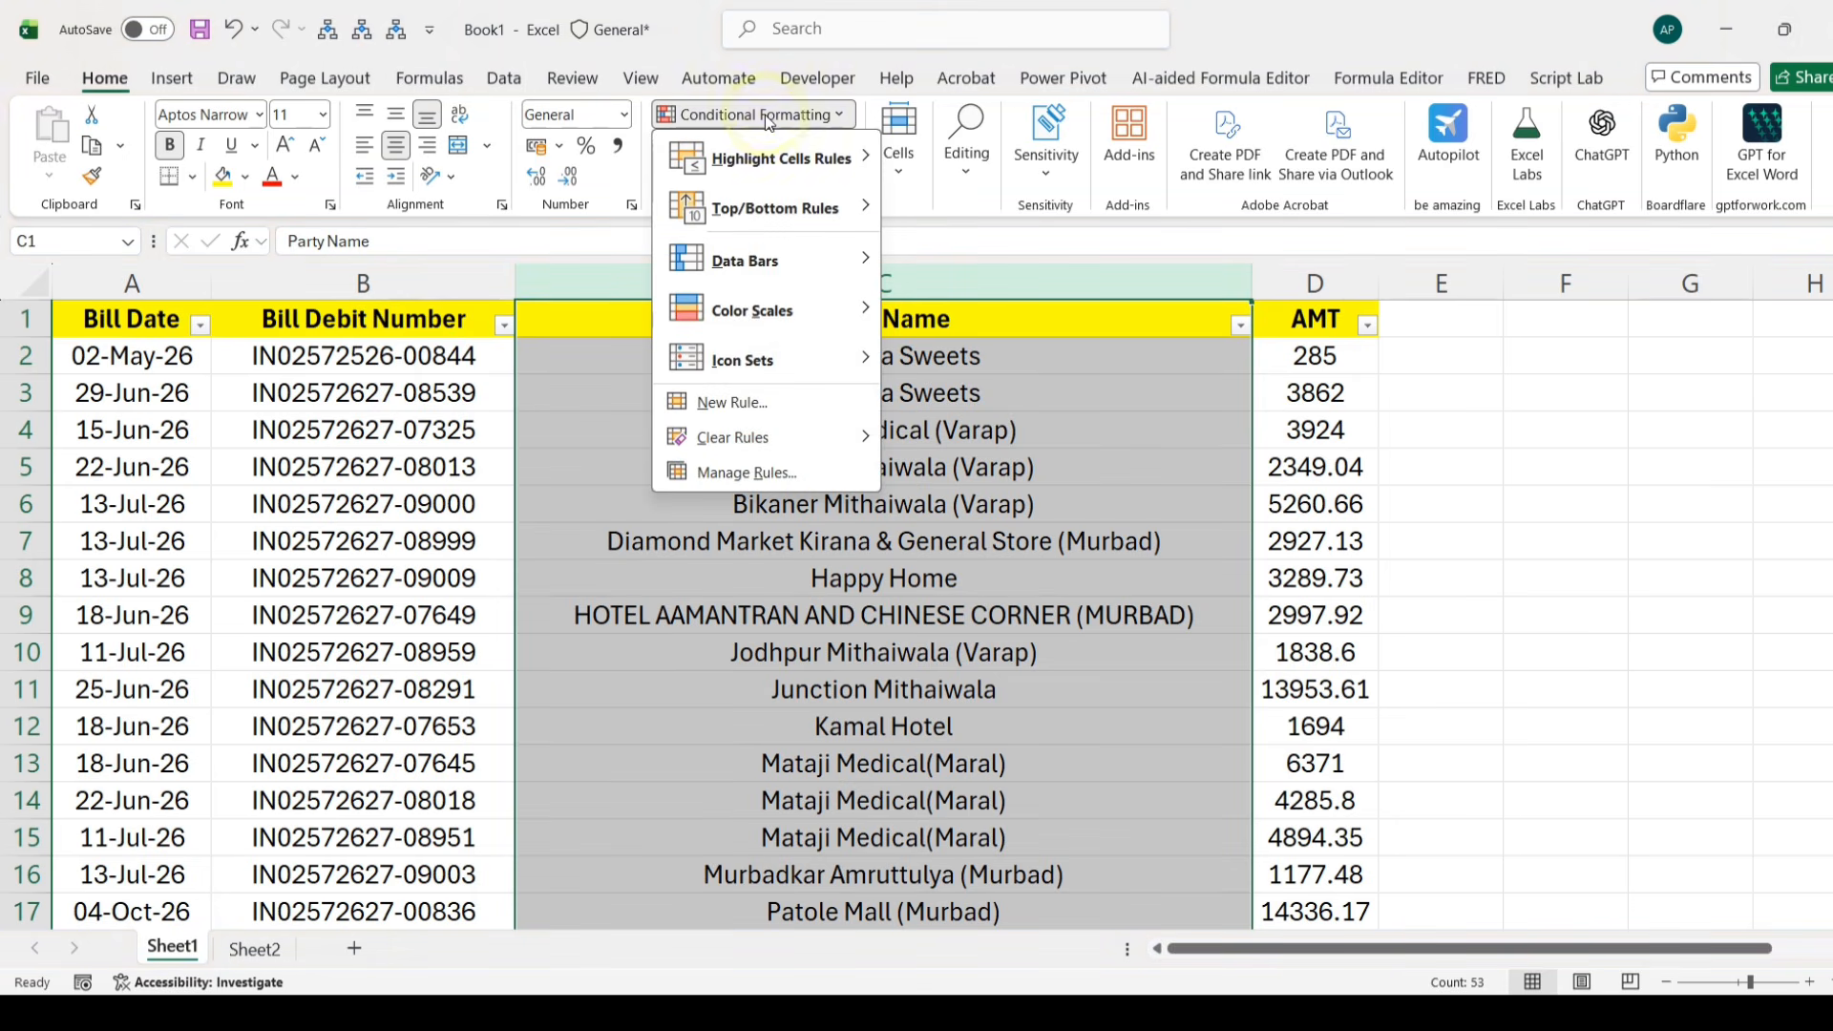
{"action": "mouse_move", "coordinate": [761, 161]}
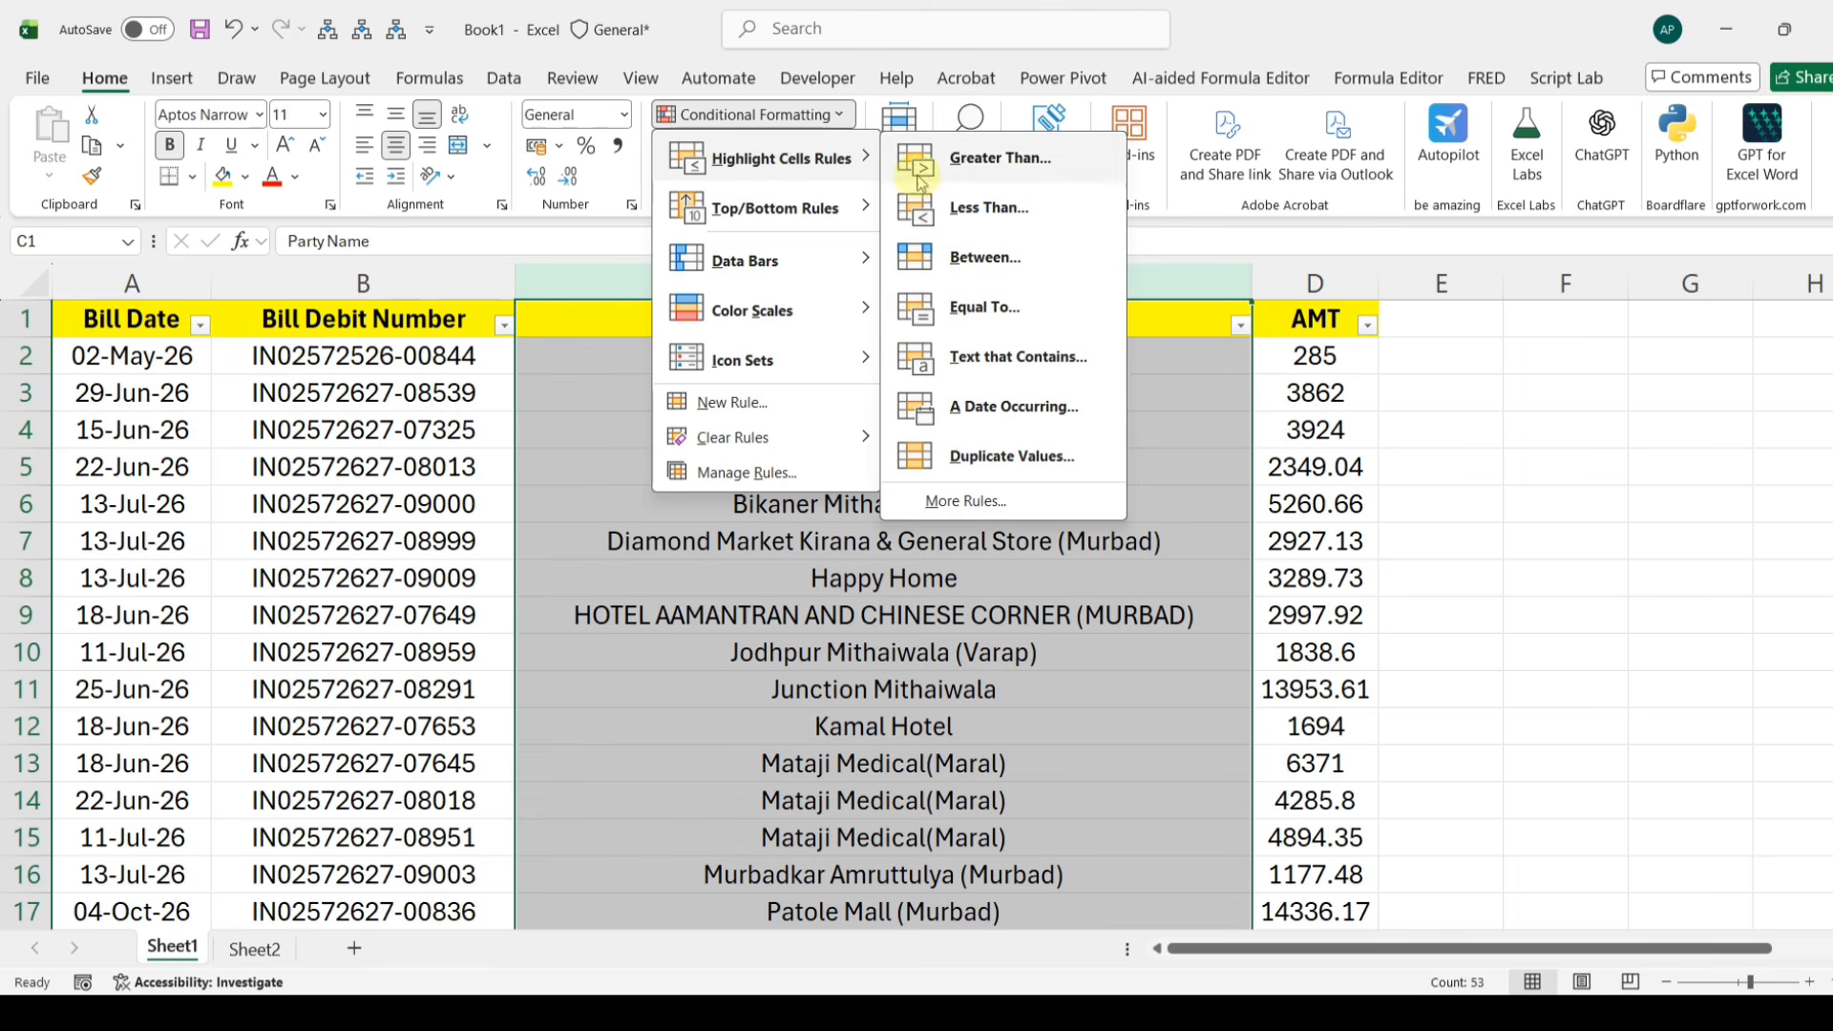
{"action": "left_click", "coordinate": [1012, 457]}
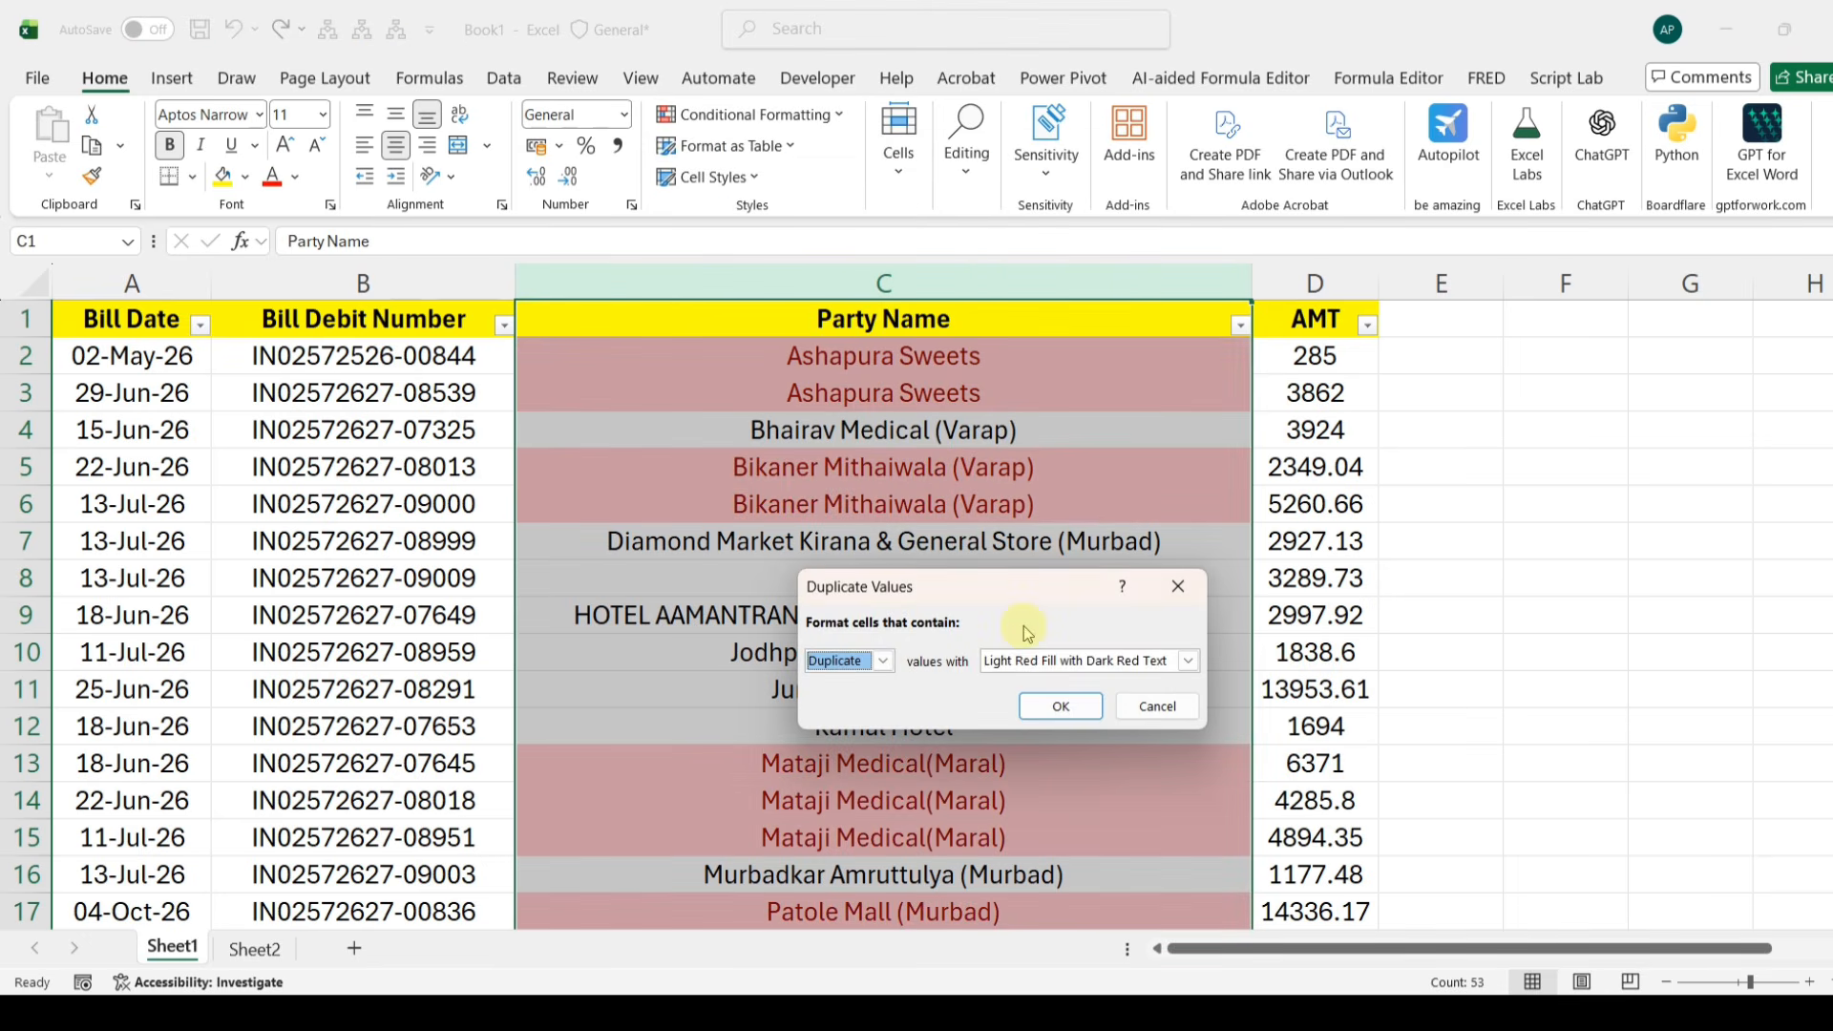
{"action": "left_click", "coordinate": [1058, 705]}
- Examine the highlighted Ashapura Sweets, Bikaner Mithaiwala and Mataji Medical rows on Sheet1 and the contents of Sheet2
{"action": "left_click", "coordinate": [255, 950]}
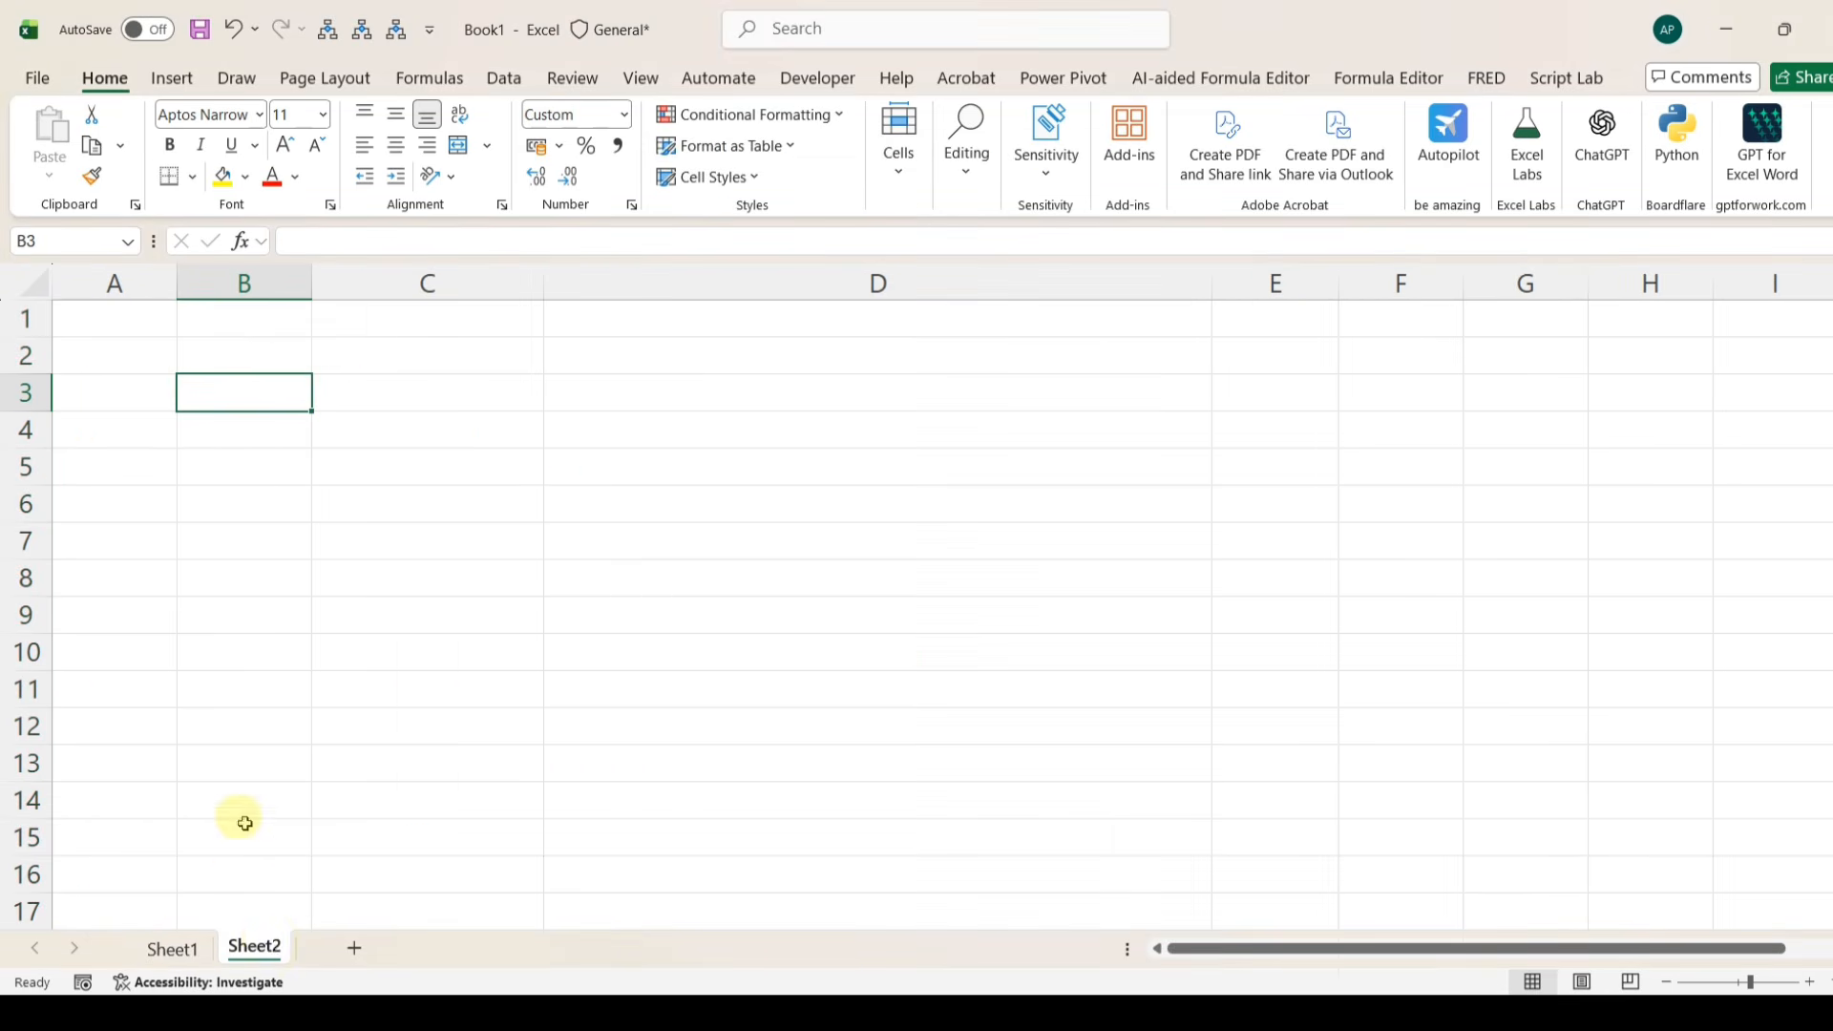
{"action": "left_click", "coordinate": [180, 952]}
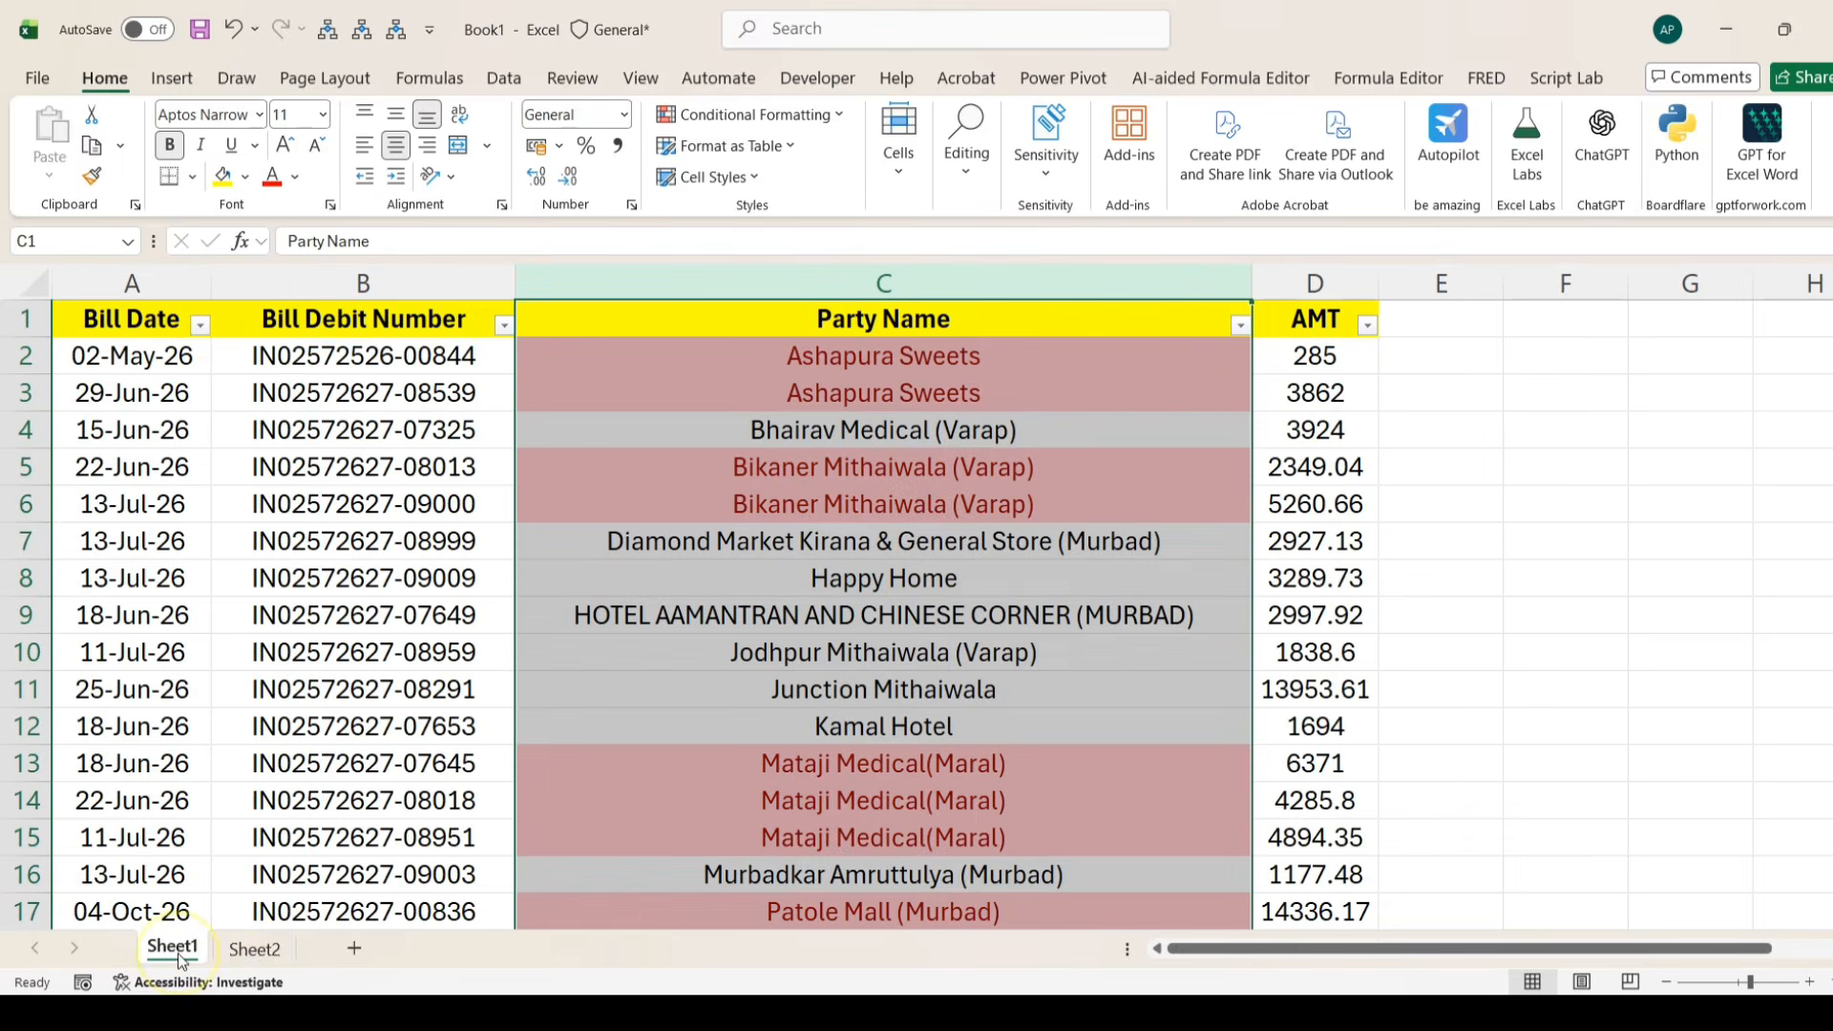
{"action": "left_click", "coordinate": [254, 948]}
{"action": "left_click", "coordinate": [175, 950]}
{"action": "left_click_drag", "start_coordinate": [879, 353], "coordinate": [883, 391]}
{"action": "left_click_drag", "start_coordinate": [123, 353], "coordinate": [1285, 397]}
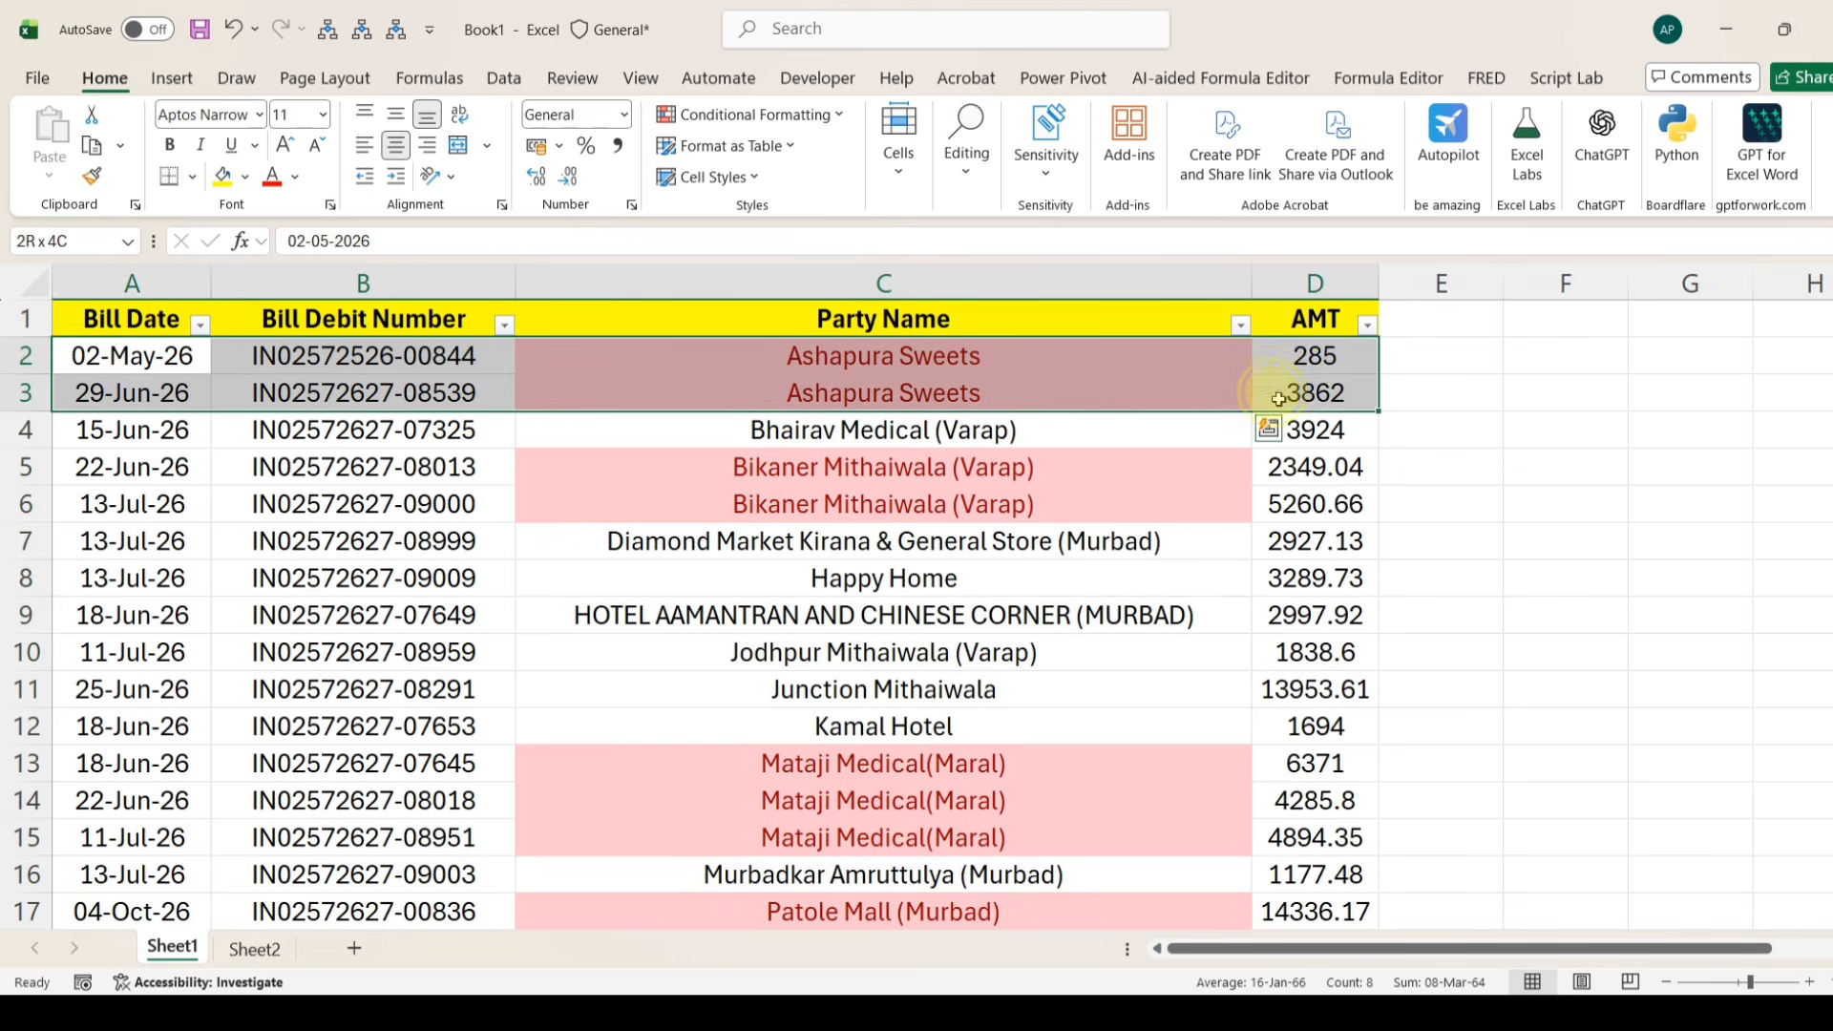
{"action": "left_click_drag", "start_coordinate": [108, 467], "coordinate": [1280, 503]}
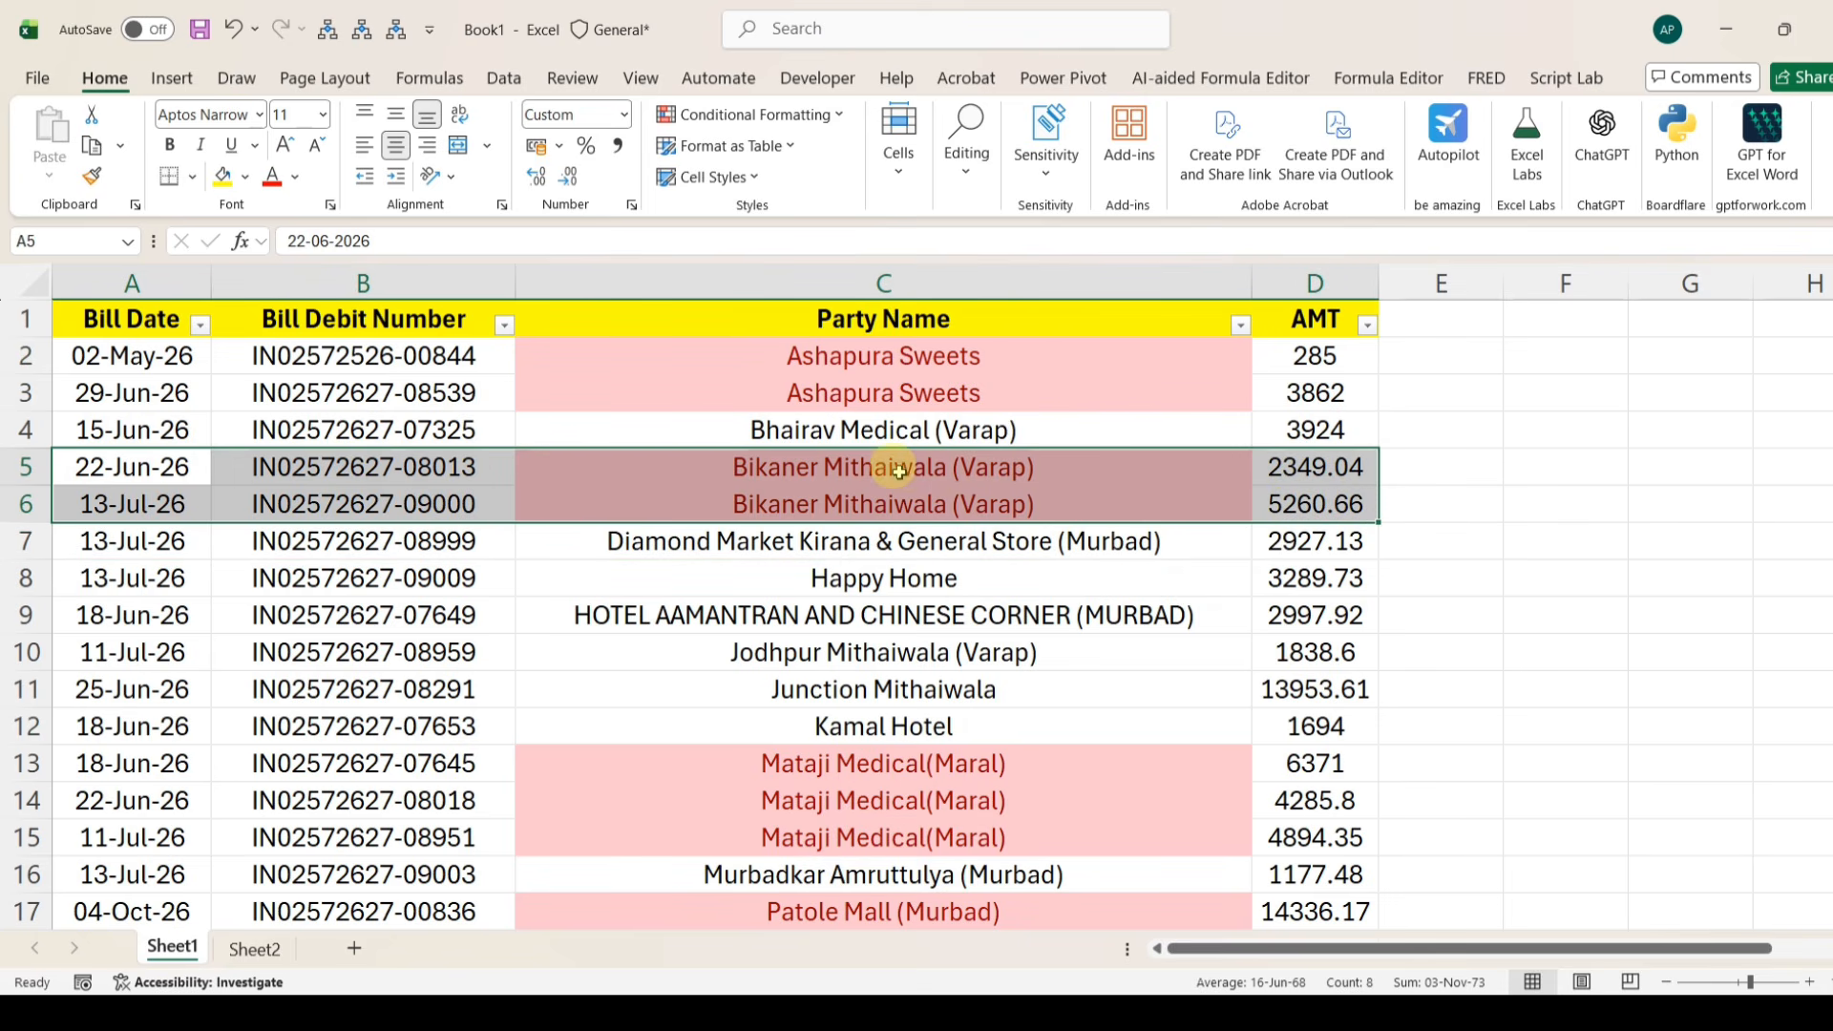
{"action": "scroll", "coordinate": [918, 628], "scroll_direction": "down", "scroll_amount": 1}
{"action": "scroll", "coordinate": [919, 628], "scroll_direction": "down", "scroll_amount": 2}
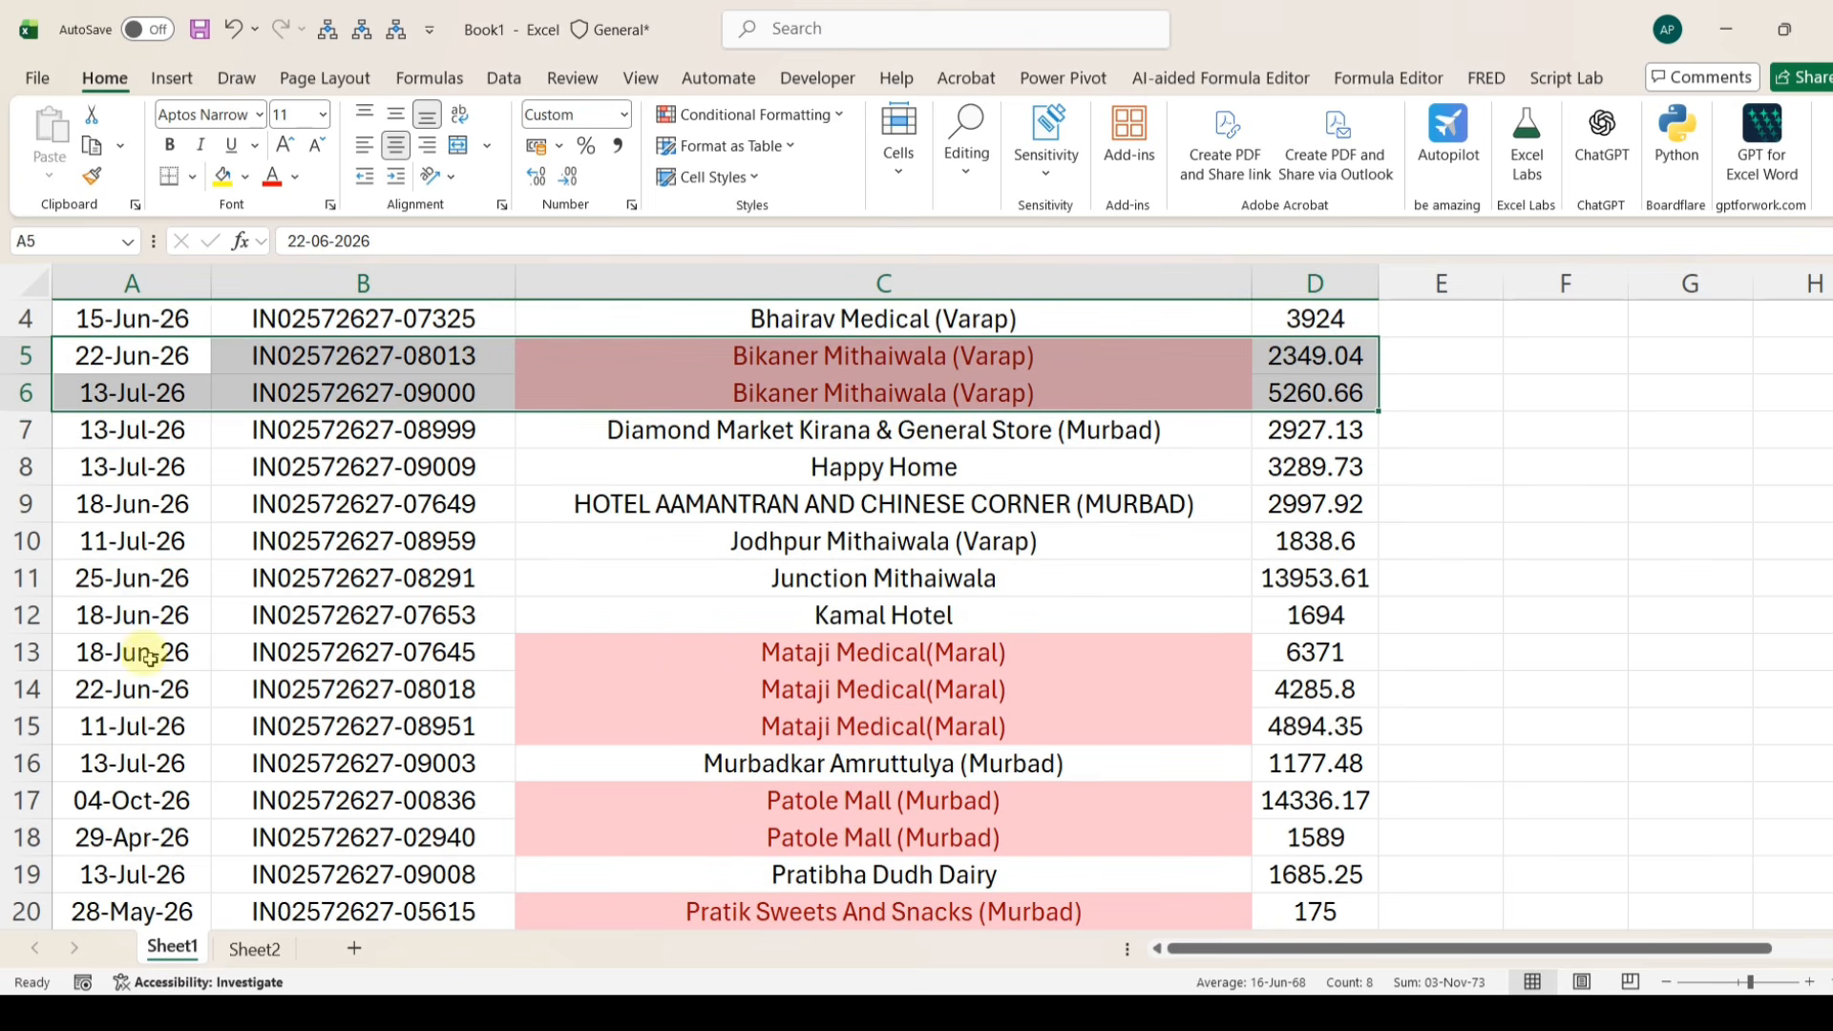
{"action": "left_click_drag", "start_coordinate": [148, 657], "coordinate": [1320, 724]}
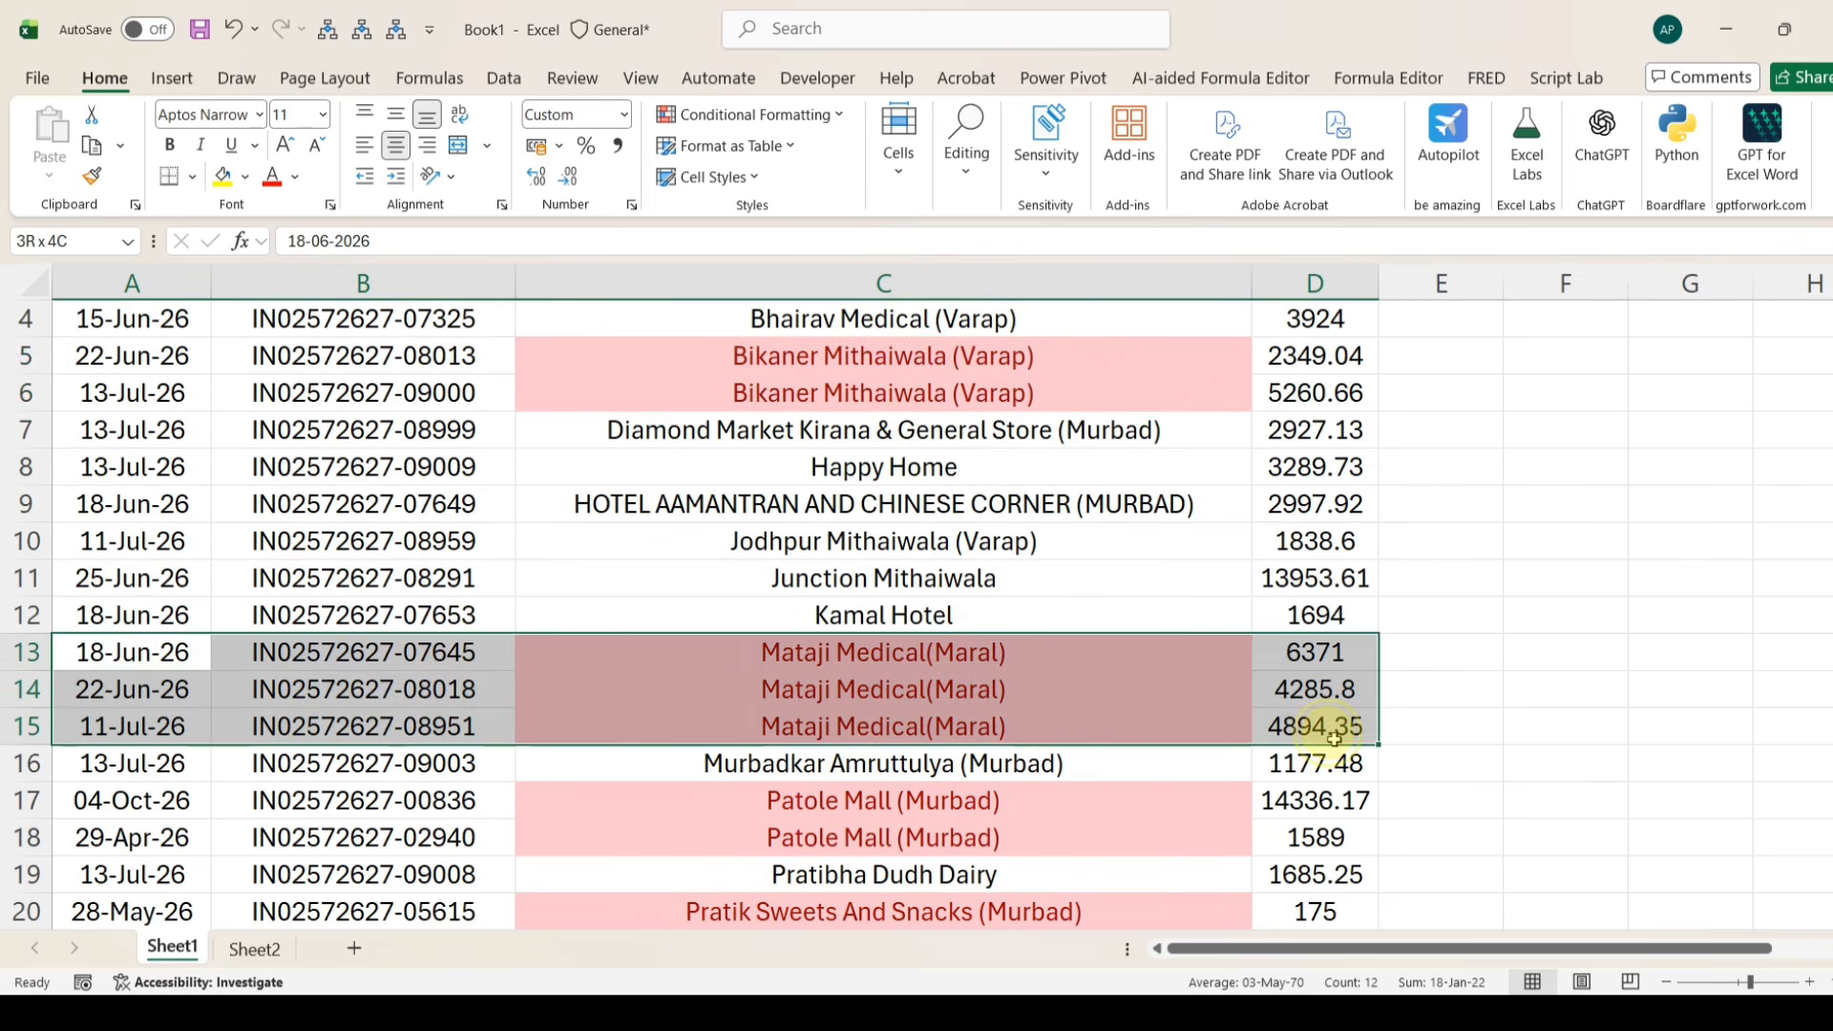
- Review the rest of the highlighted duplicate parties down to the end of the Sheet1 list
{"action": "left_click", "coordinate": [236, 950]}
{"action": "left_click", "coordinate": [172, 947]}
{"action": "scroll", "coordinate": [374, 691], "scroll_direction": "down", "scroll_amount": 5}
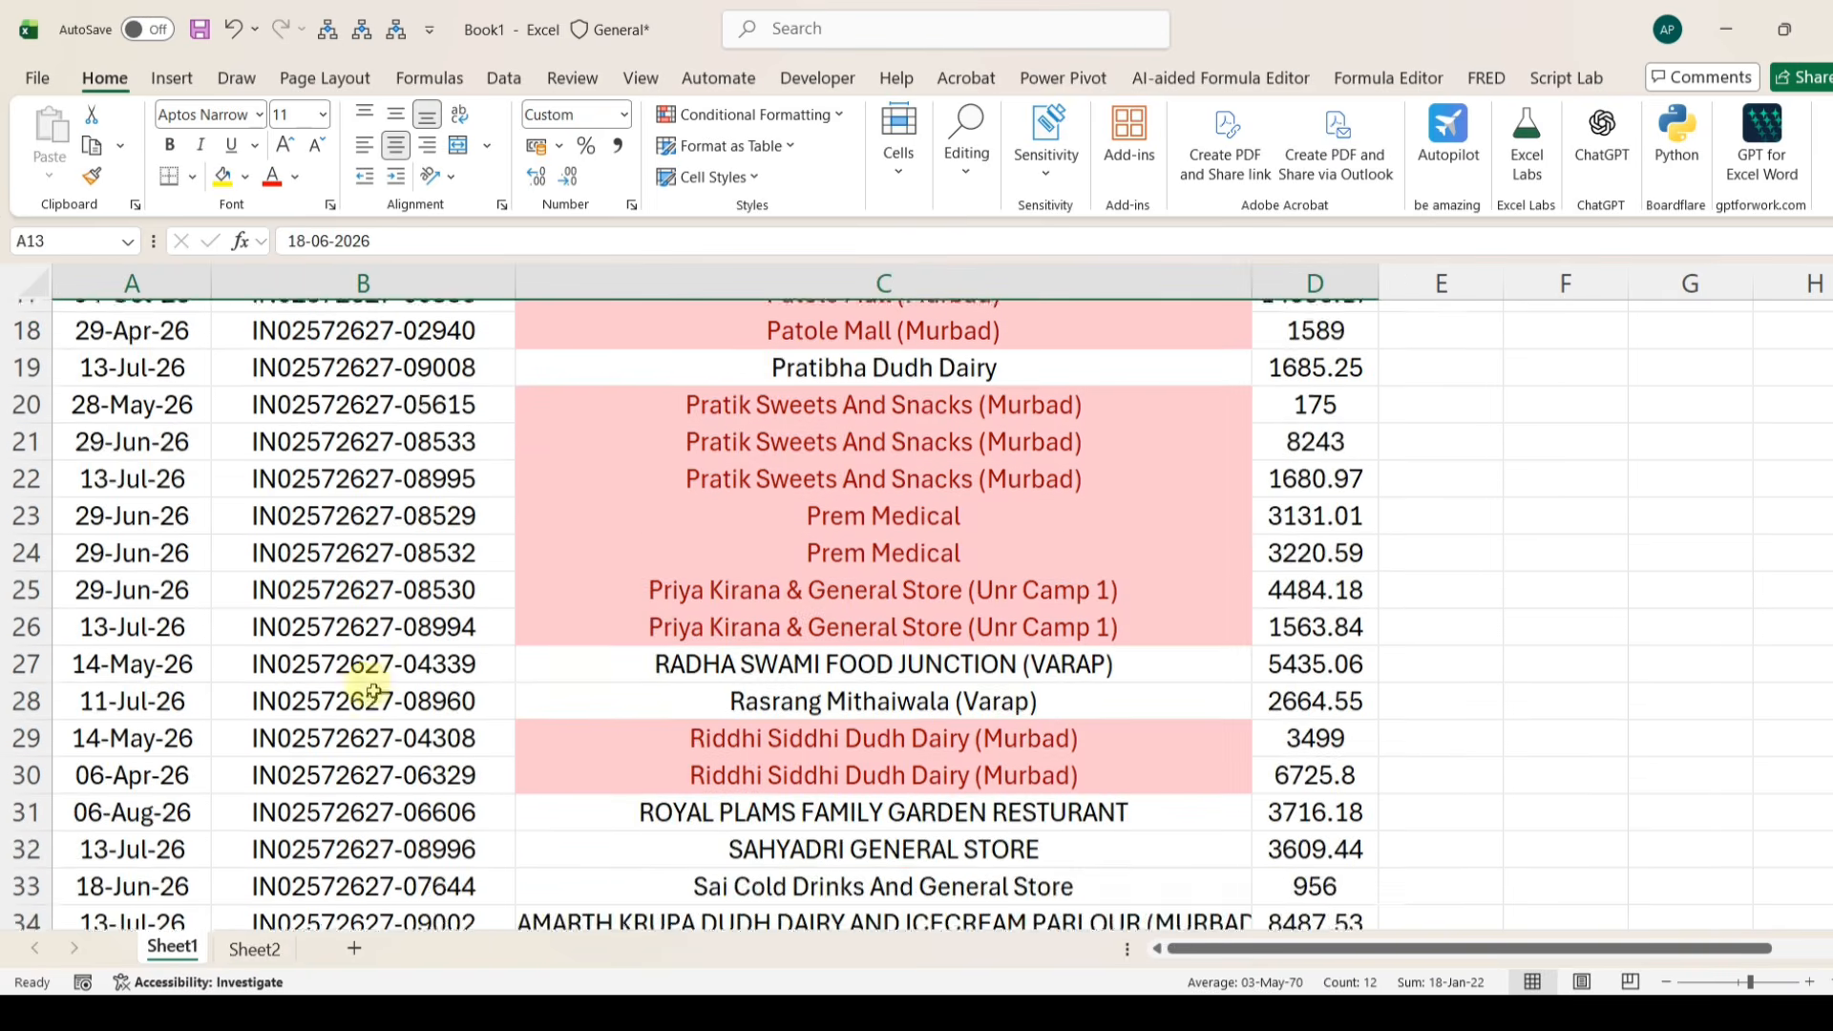
{"action": "scroll", "coordinate": [374, 691], "scroll_direction": "down", "scroll_amount": 14}
{"action": "scroll", "coordinate": [156, 524], "scroll_direction": "up", "scroll_amount": 4}
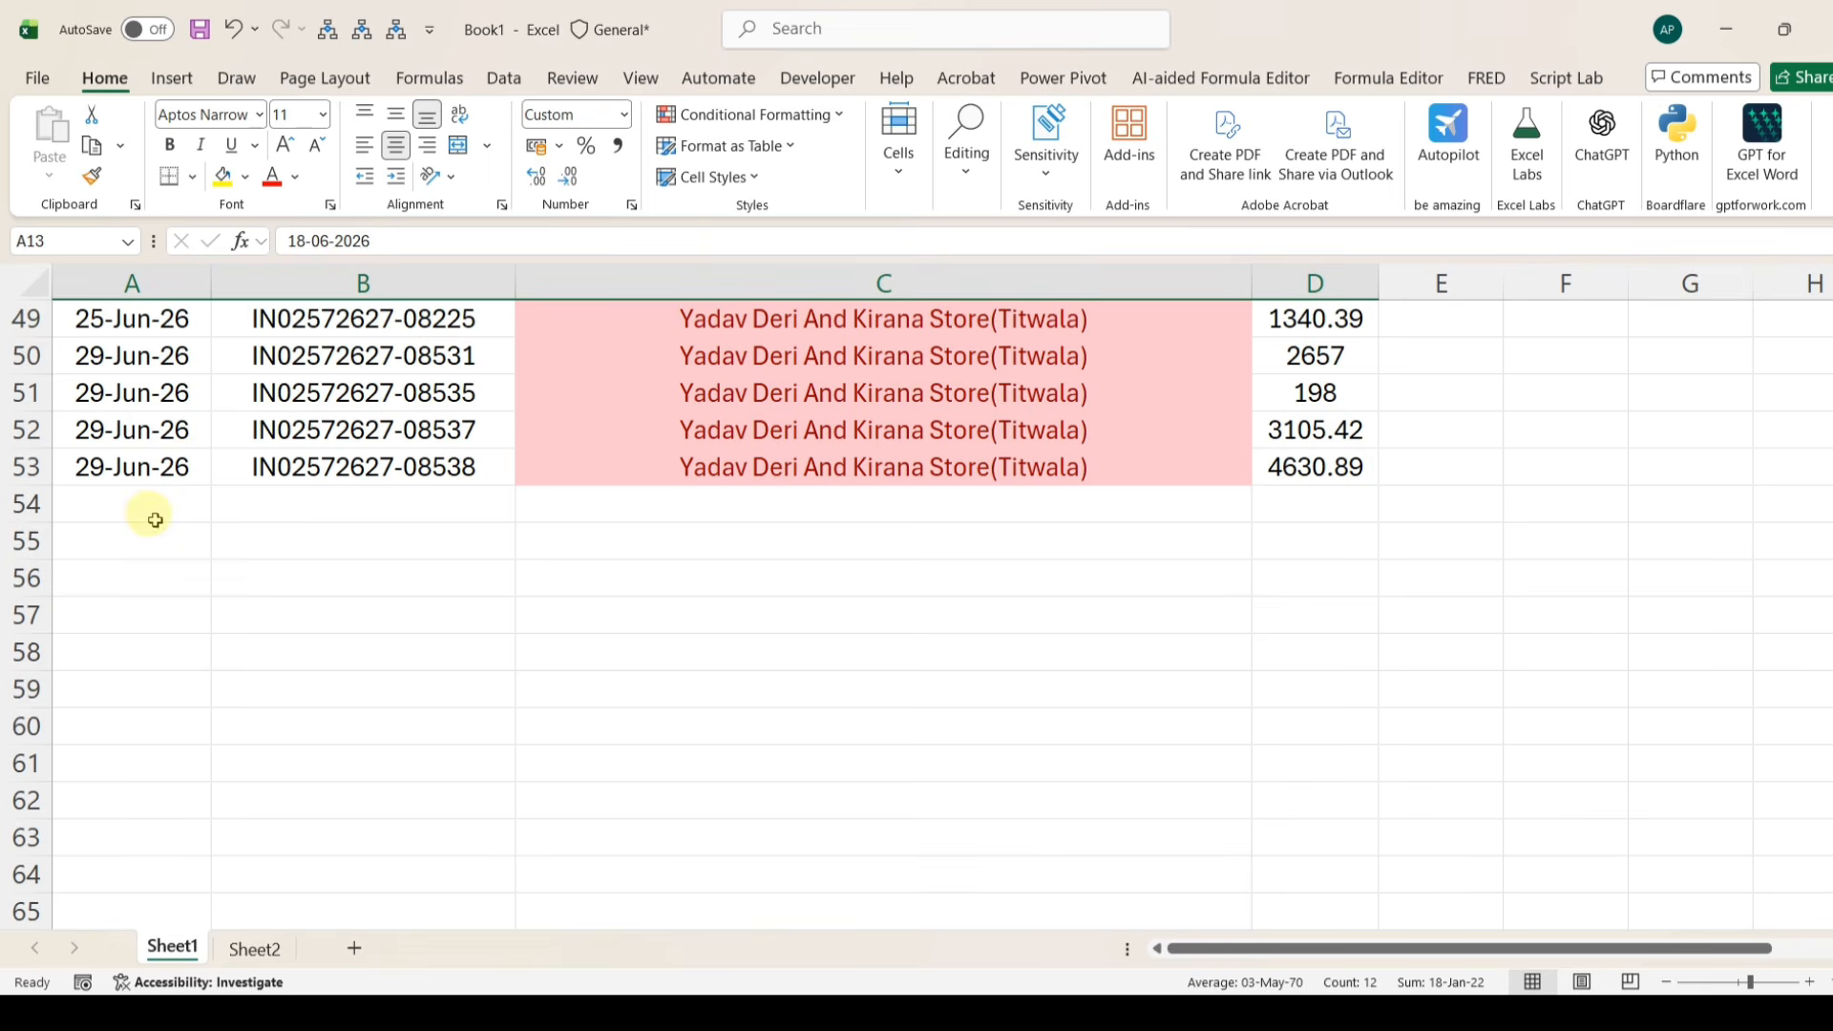
{"action": "left_click_drag", "start_coordinate": [155, 520], "coordinate": [135, 728]}
{"action": "left_click", "coordinate": [246, 948]}
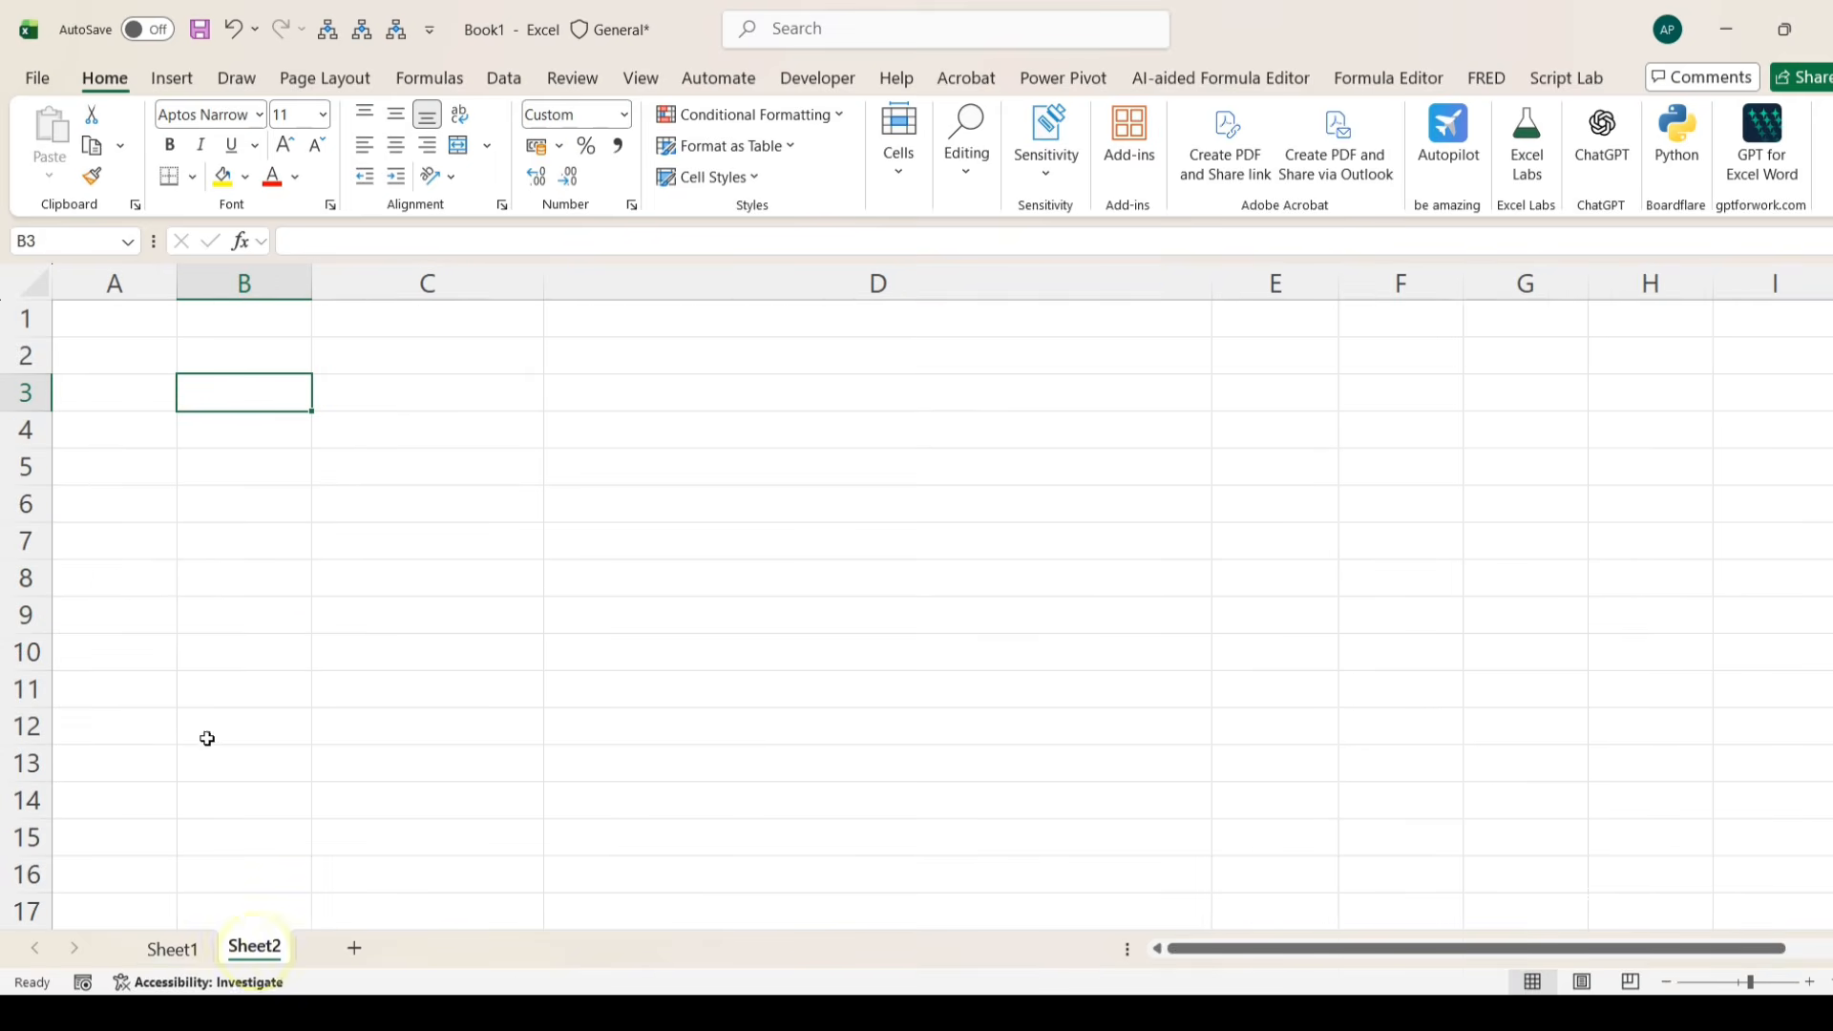
{"action": "left_click", "coordinate": [174, 948]}
{"action": "scroll", "coordinate": [892, 685], "scroll_direction": "up", "scroll_amount": 16}
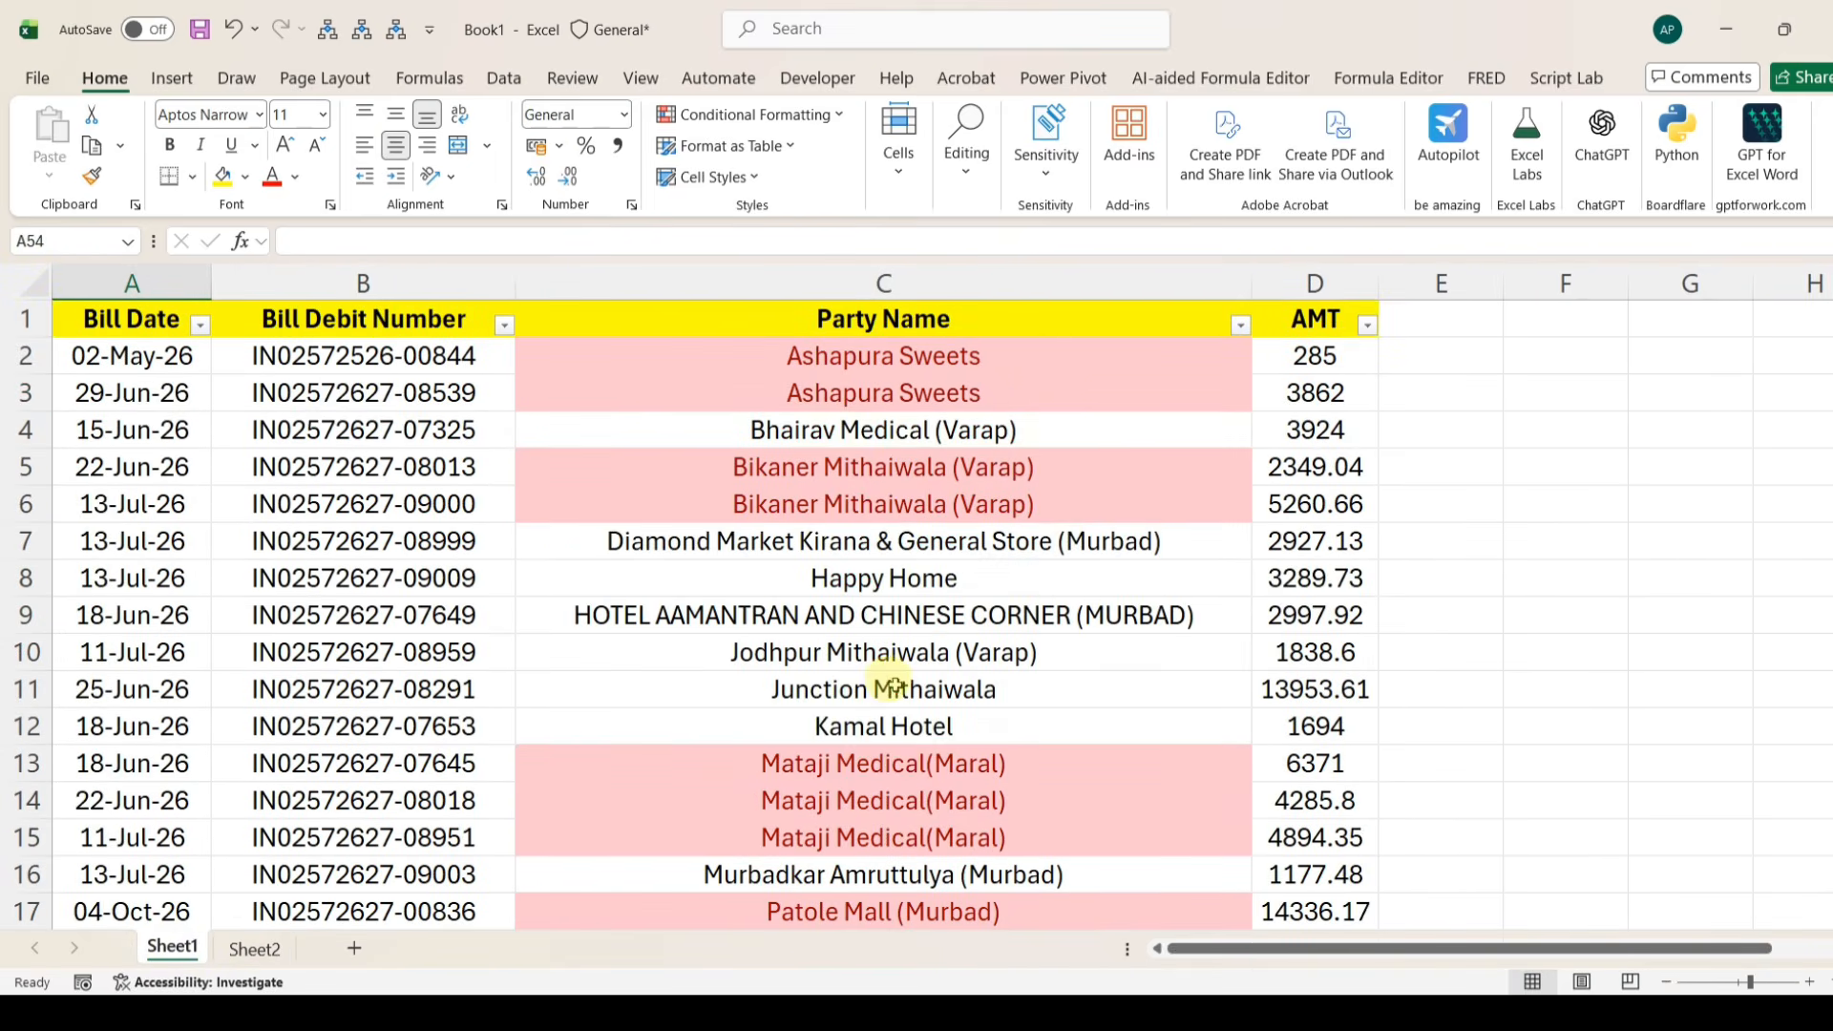
- Copy the two Ashapura Sweets rows from Sheet1 into Sheet2 starting at cell A3
{"action": "left_click_drag", "start_coordinate": [170, 357], "coordinate": [1318, 396]}
{"action": "left_click", "coordinate": [250, 950]}
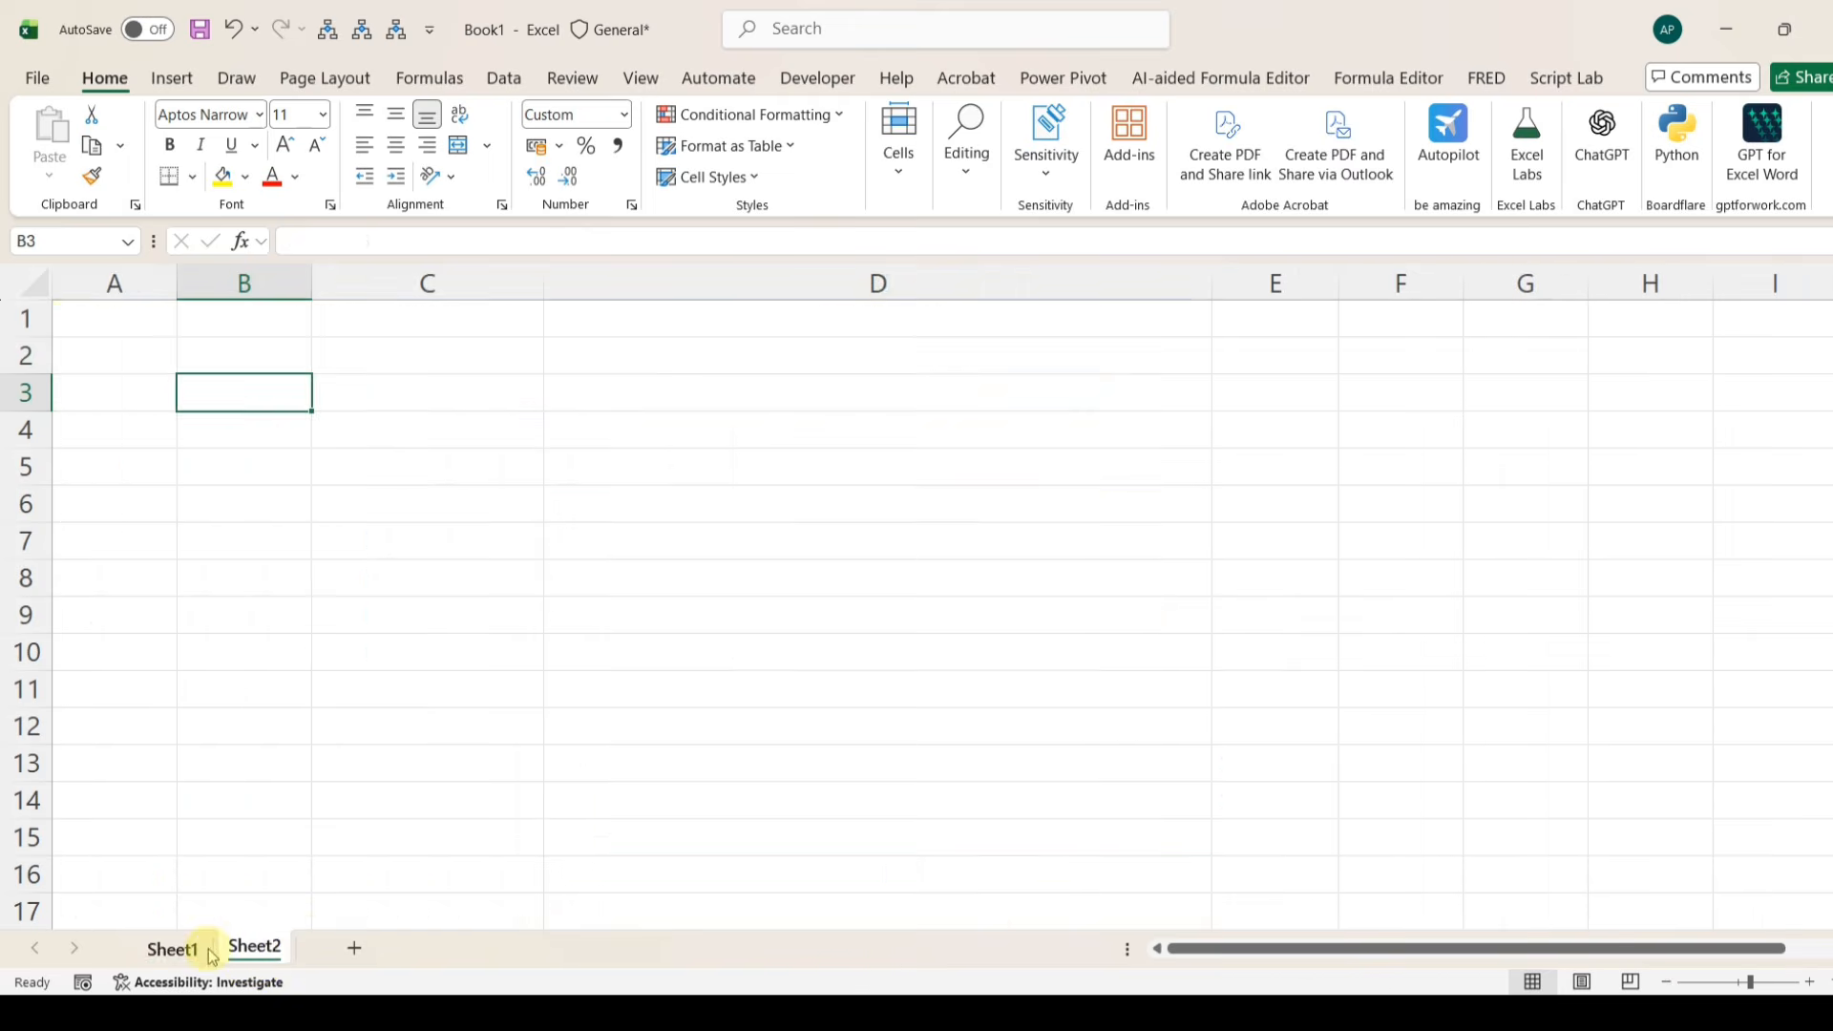
{"action": "left_click", "coordinate": [174, 948]}
{"action": "key", "text": "ctrl+c"}
{"action": "left_click", "coordinate": [252, 948]}
{"action": "left_click", "coordinate": [144, 401]}
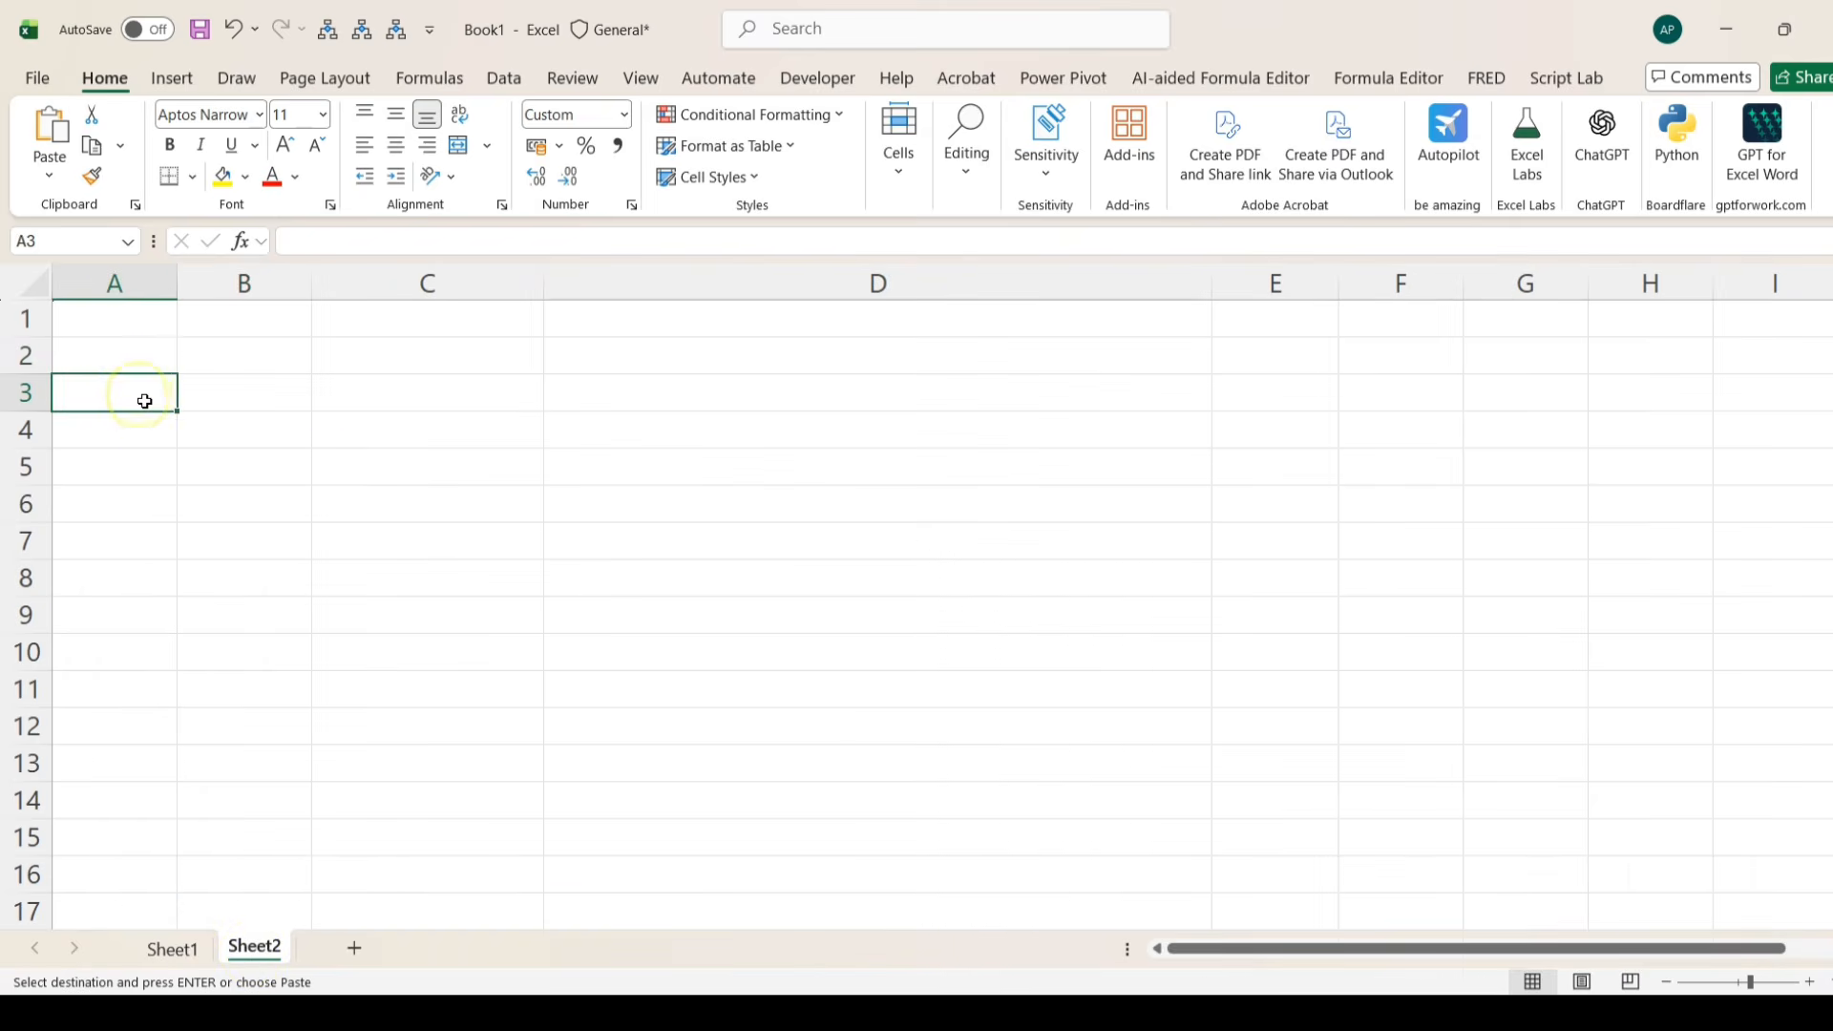
{"action": "key", "text": "ctrl+v"}
- Undo the paste of the Ashapura Sweets rows on Sheet2 and return to Sheet1
{"action": "left_click", "coordinate": [173, 948]}
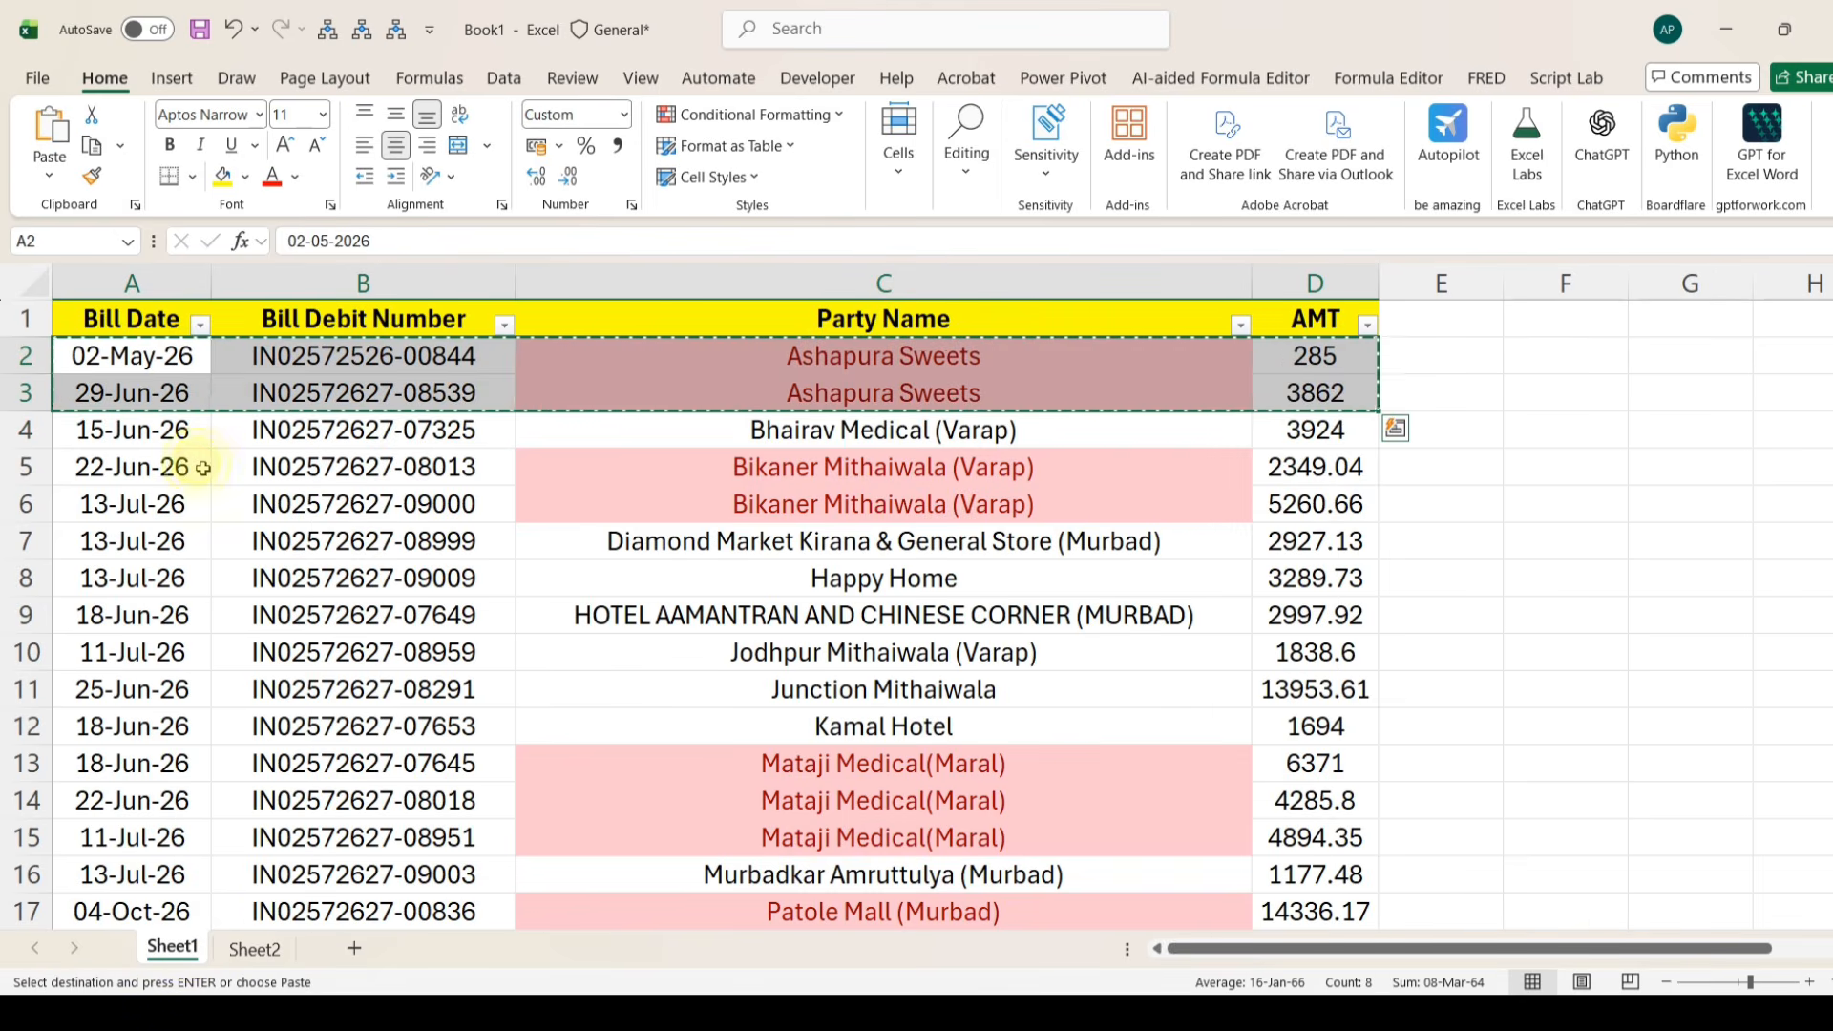
{"action": "left_click_drag", "start_coordinate": [204, 468], "coordinate": [1347, 503]}
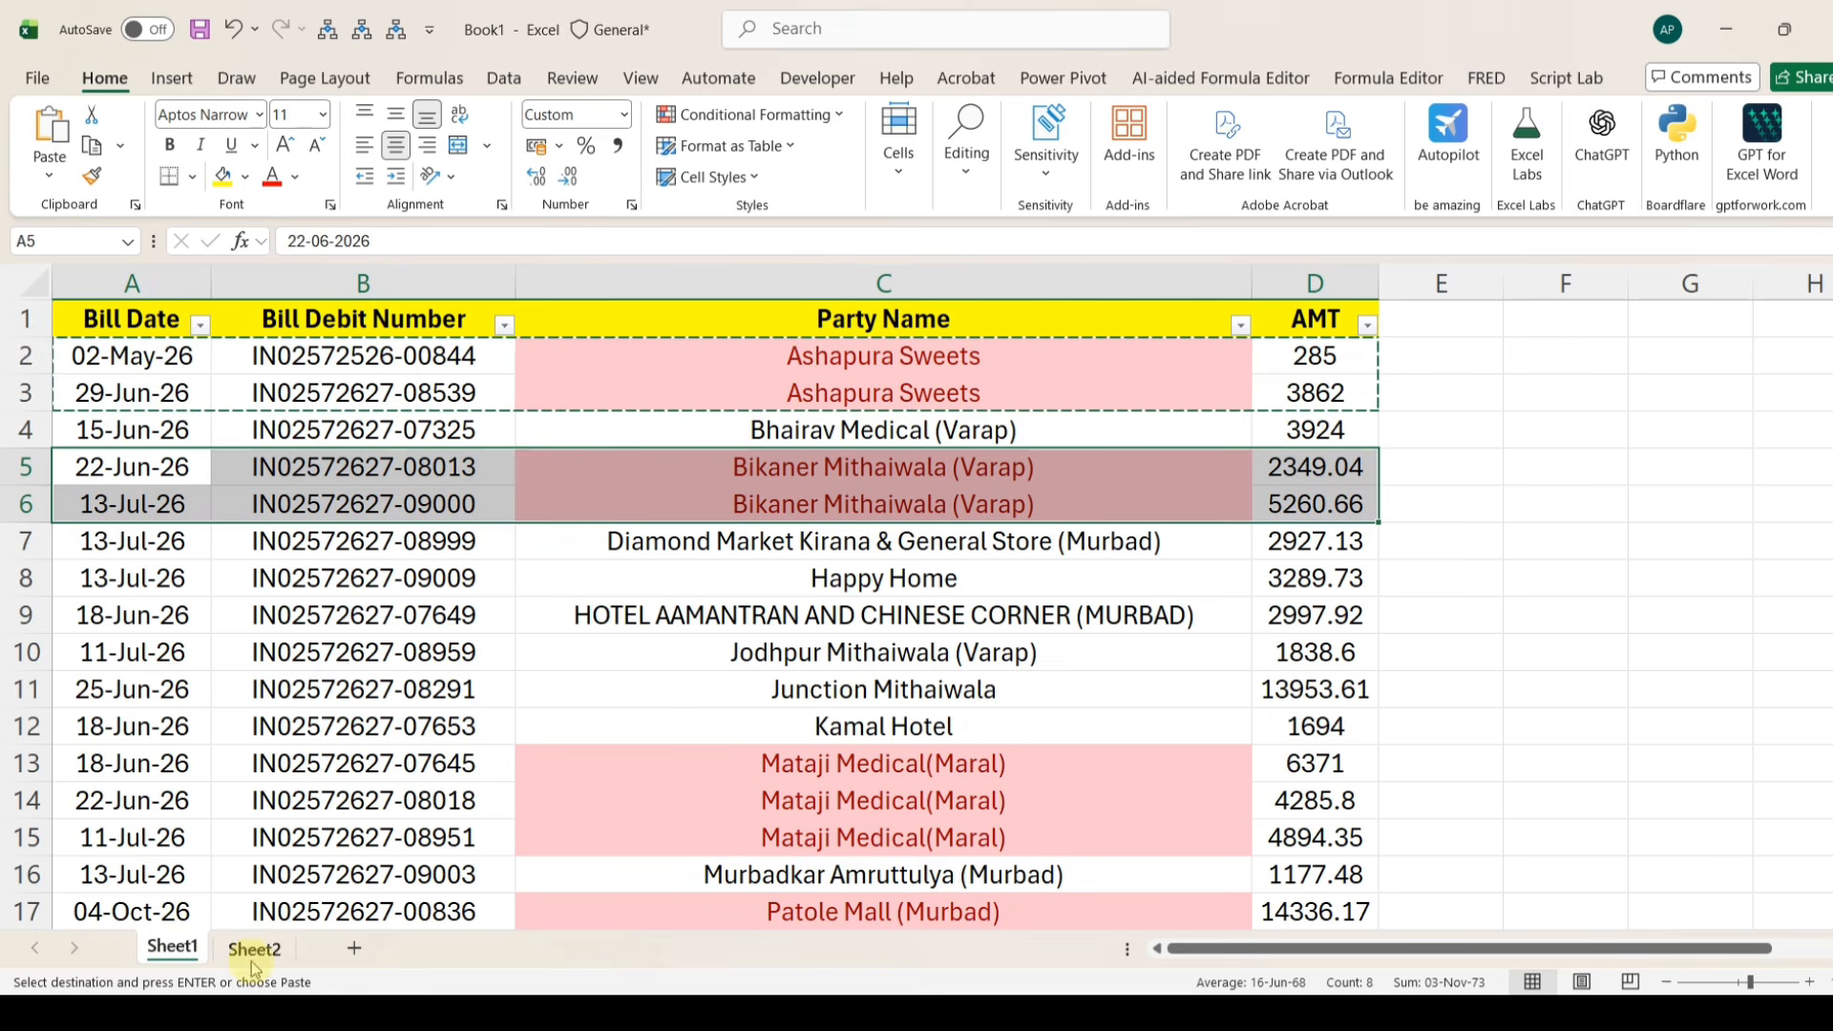
{"action": "scroll", "coordinate": [401, 703], "scroll_direction": "down", "scroll_amount": 11}
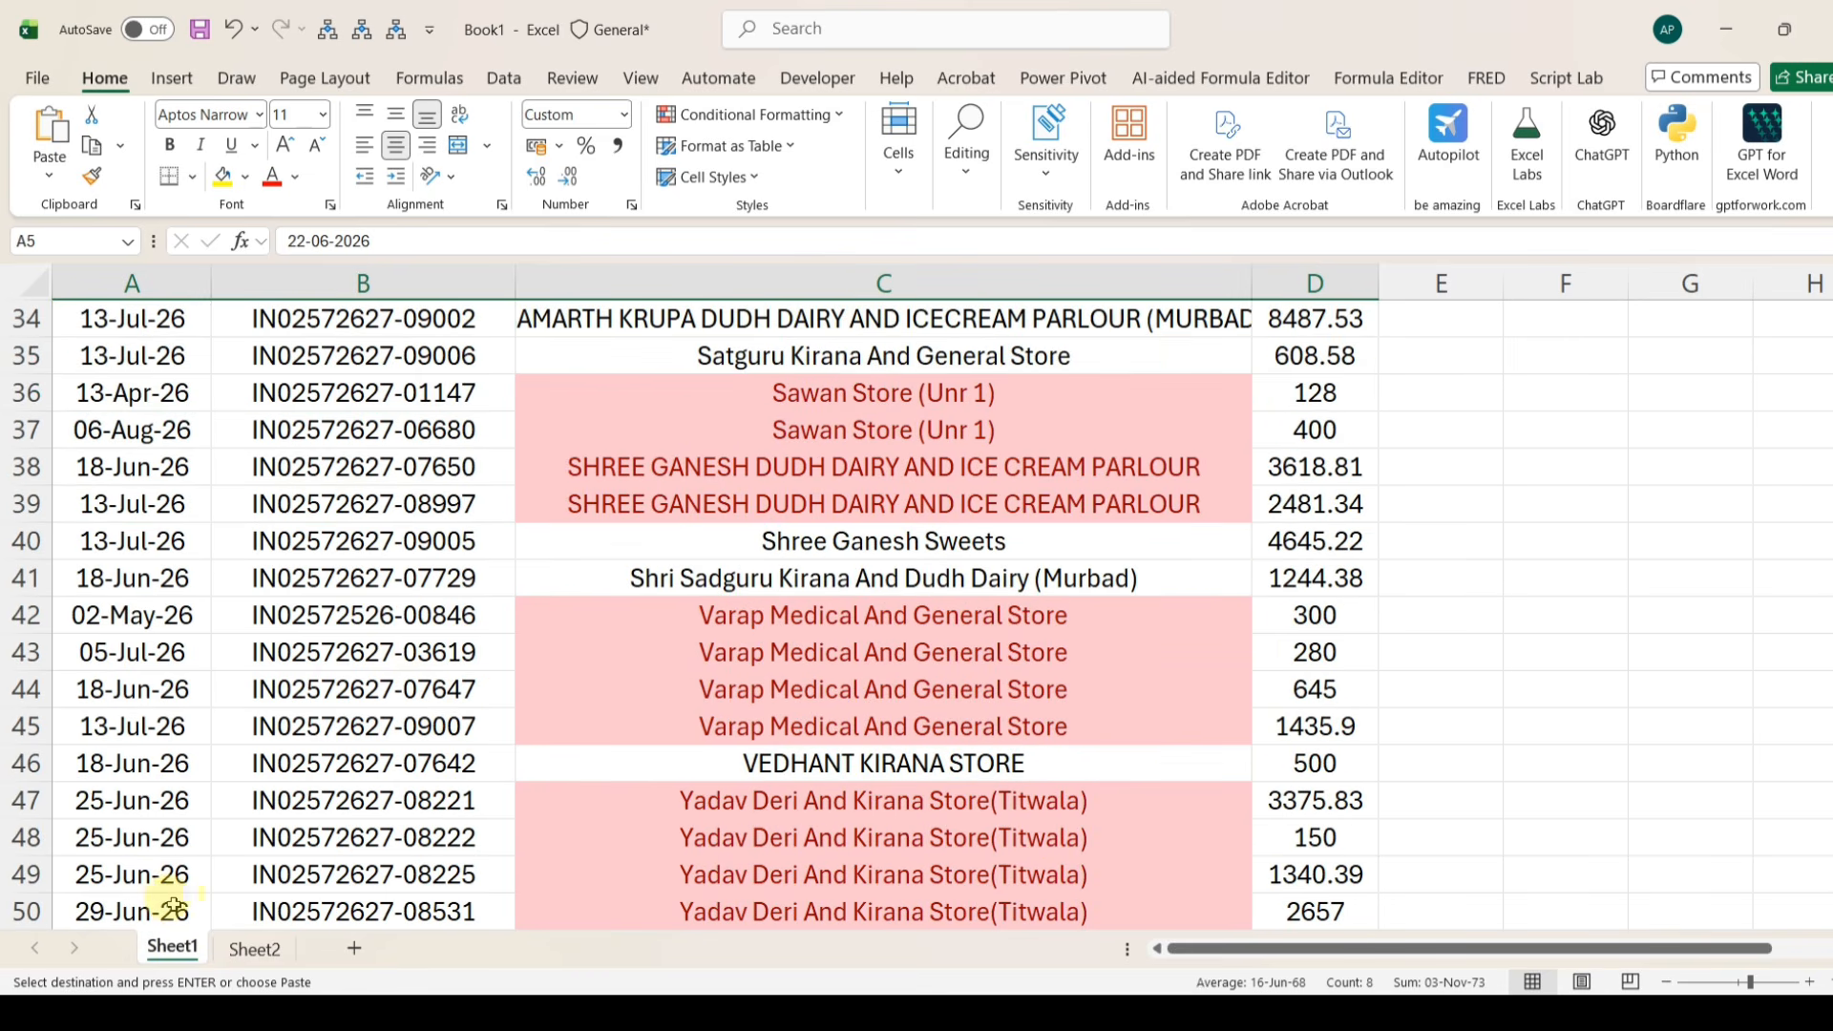
{"action": "left_click", "coordinate": [254, 947]}
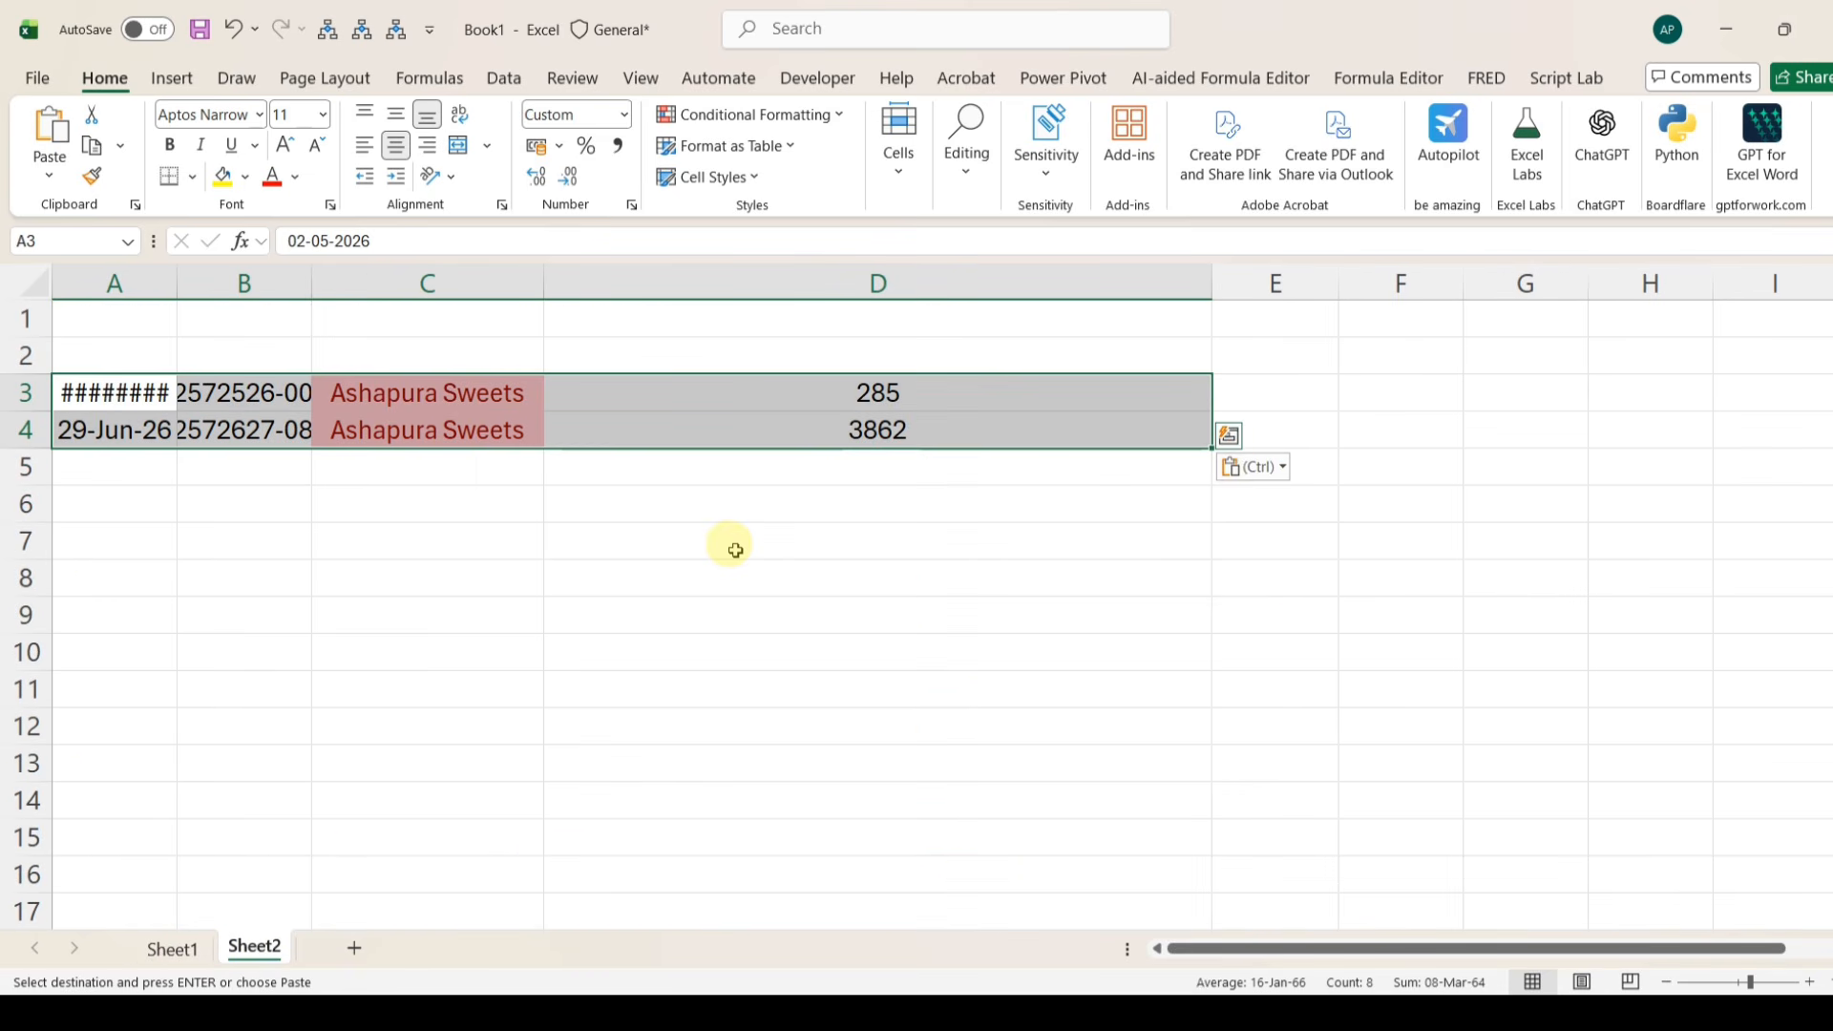
{"action": "key", "text": "ctrl+z"}
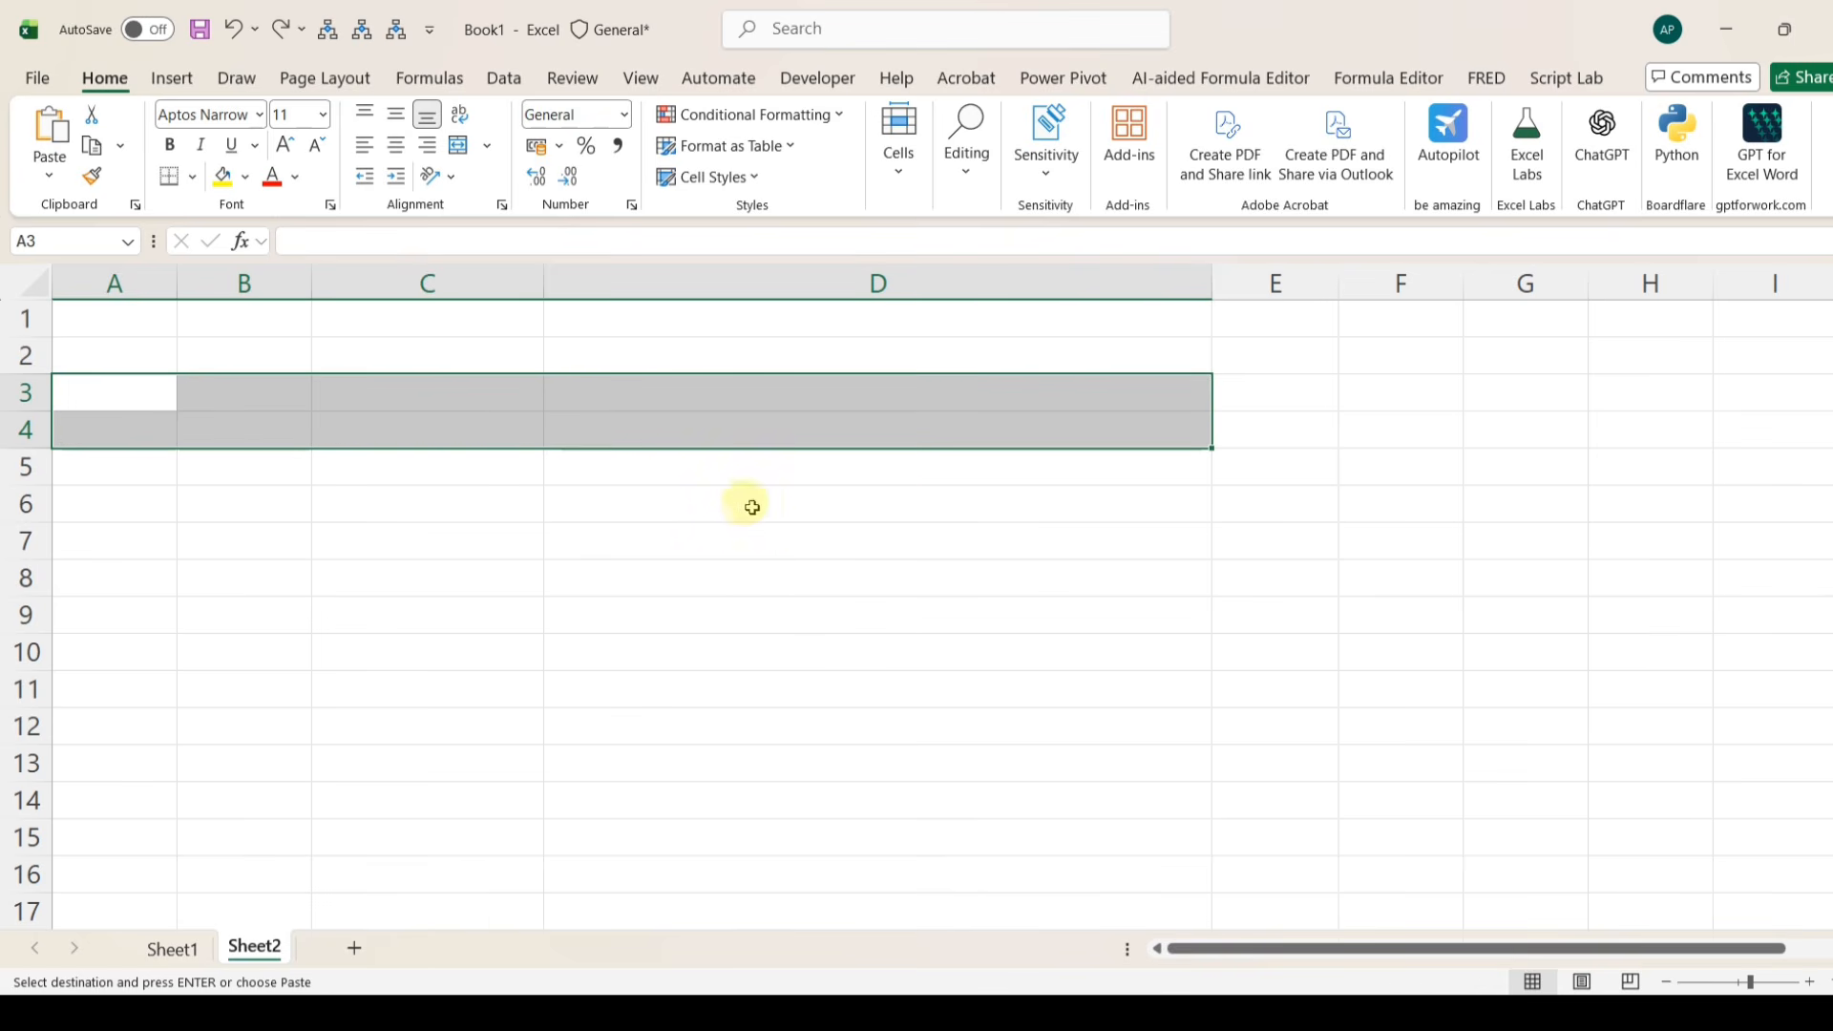
{"action": "key", "text": "ctrl+Page_Up"}
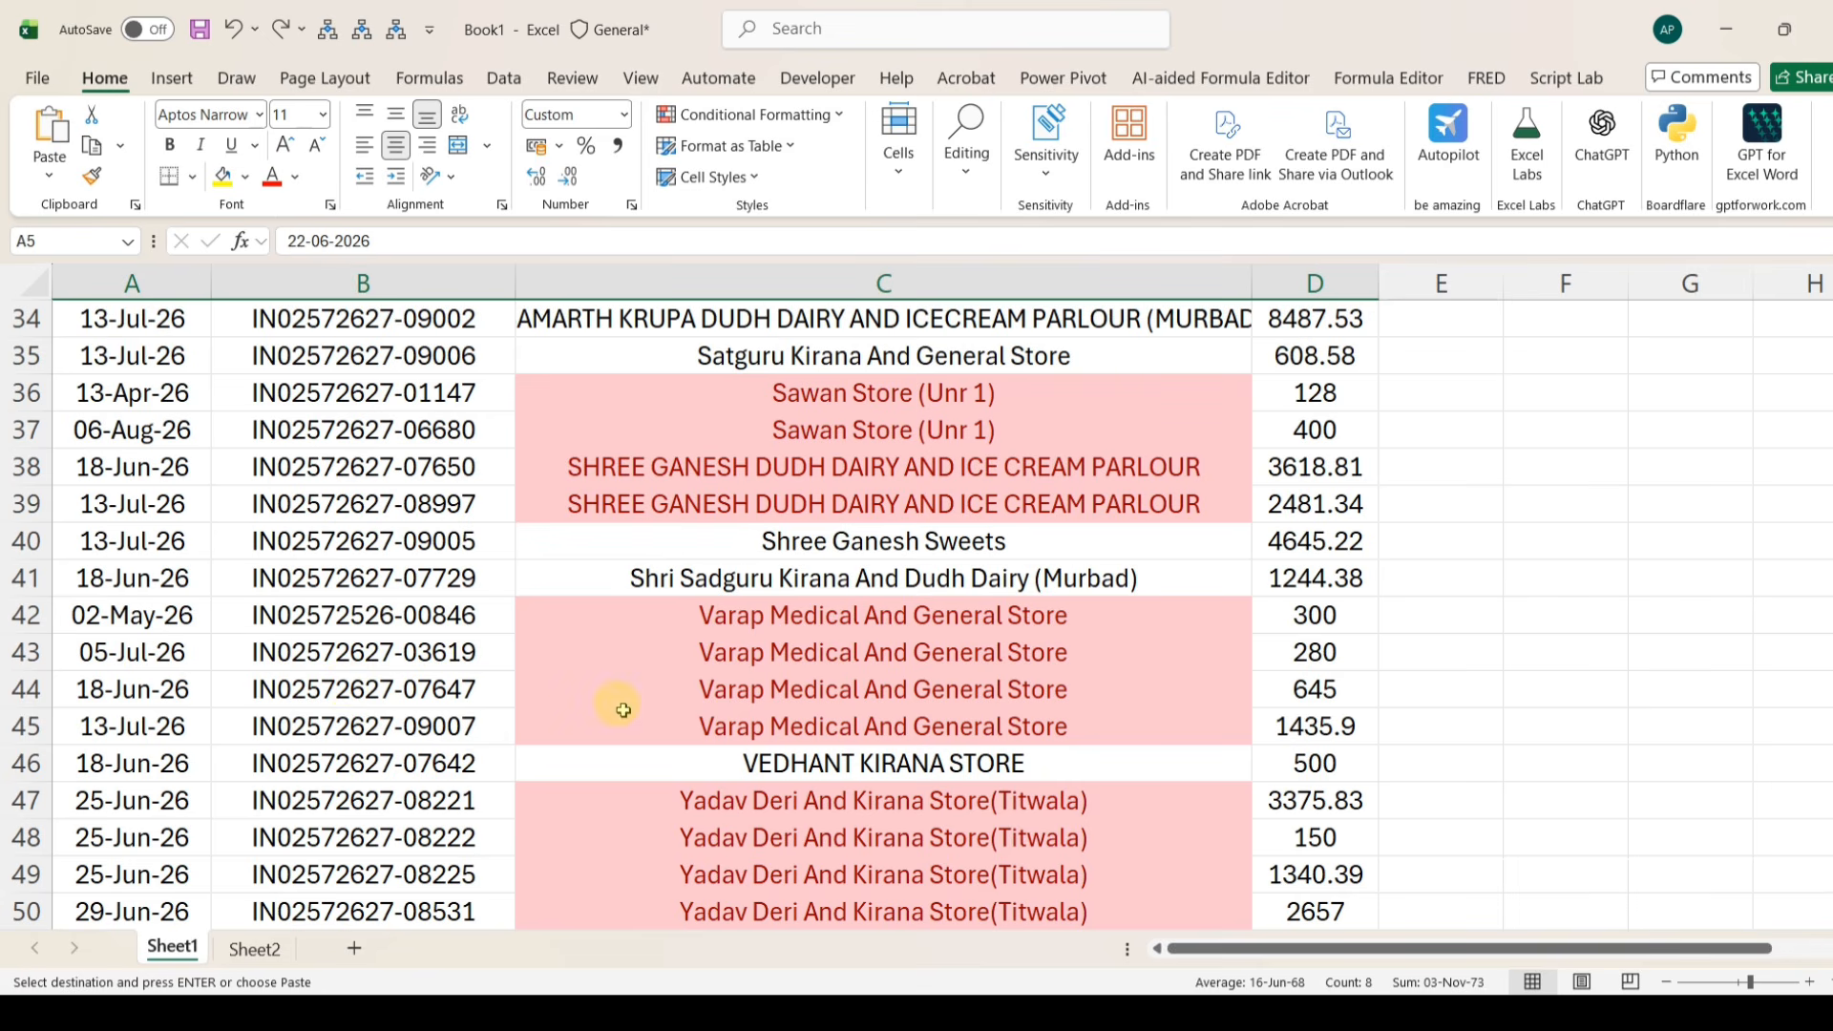
- Cancel the pending copy and remove the filter from the header row of the bill data on Sheet1
{"action": "left_click", "coordinate": [436, 466]}
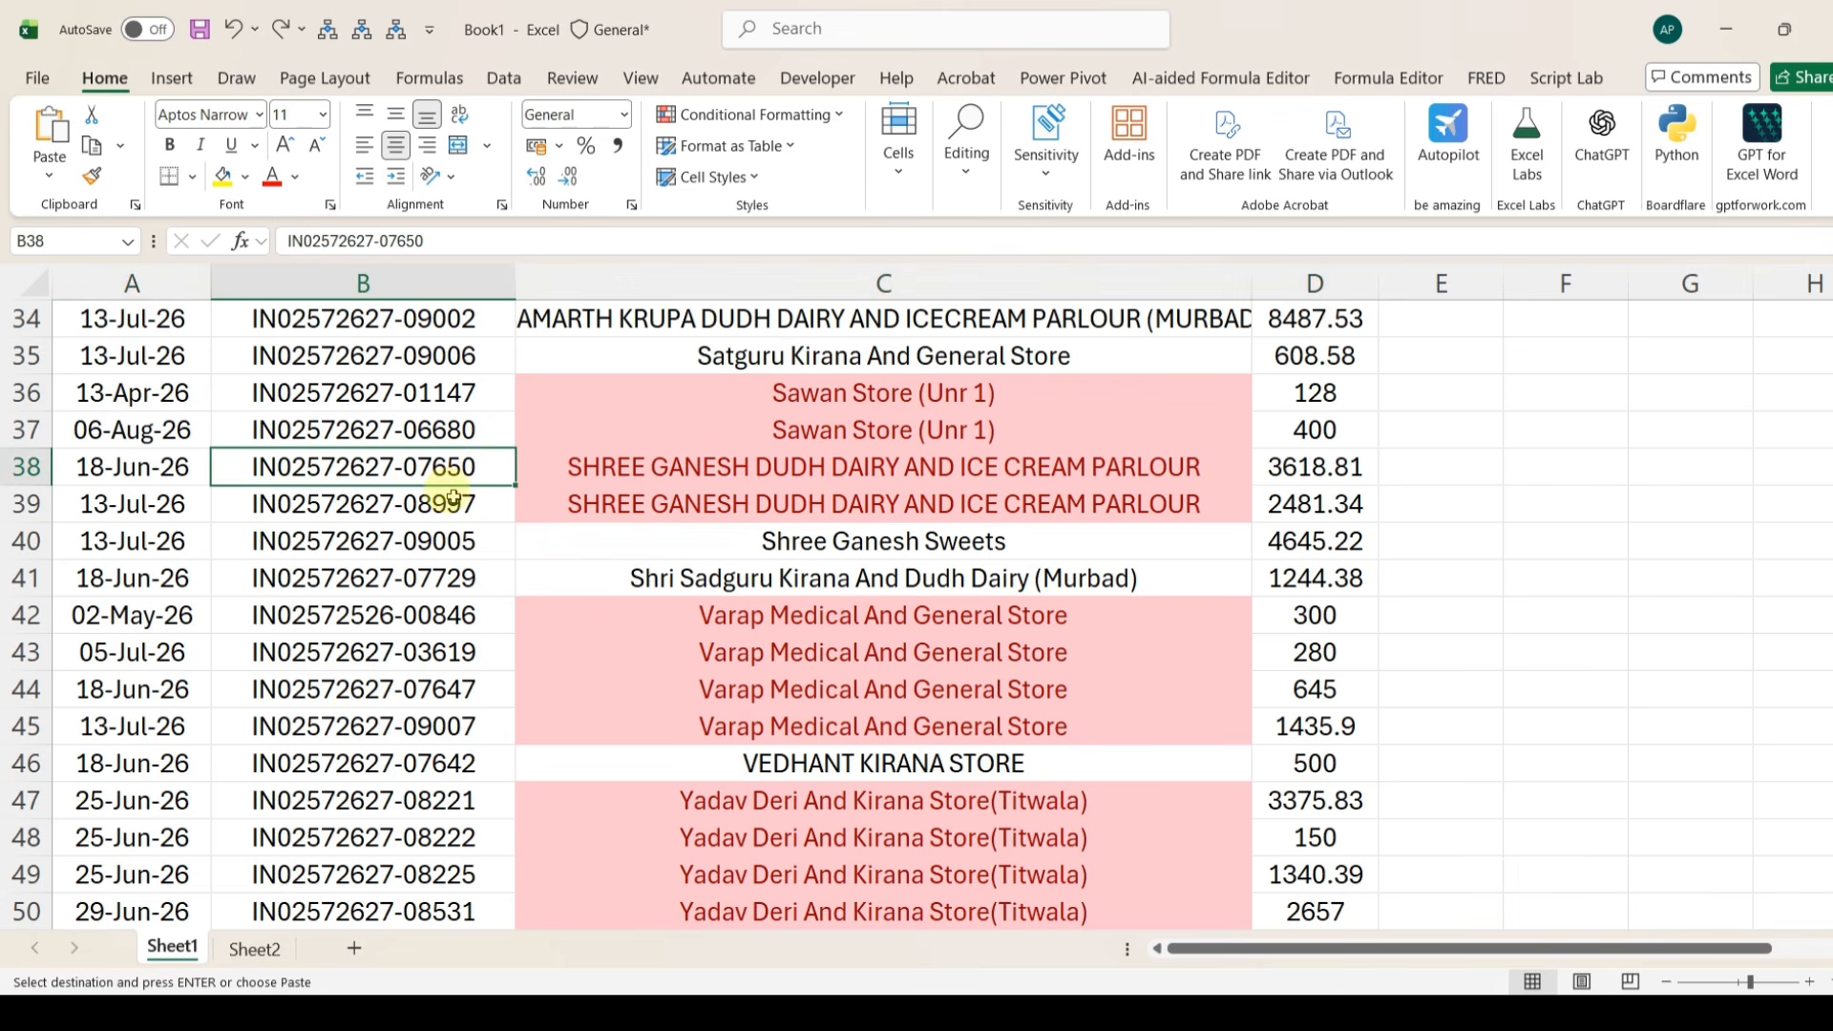
{"action": "scroll", "coordinate": [449, 496], "scroll_direction": "up", "scroll_amount": 11}
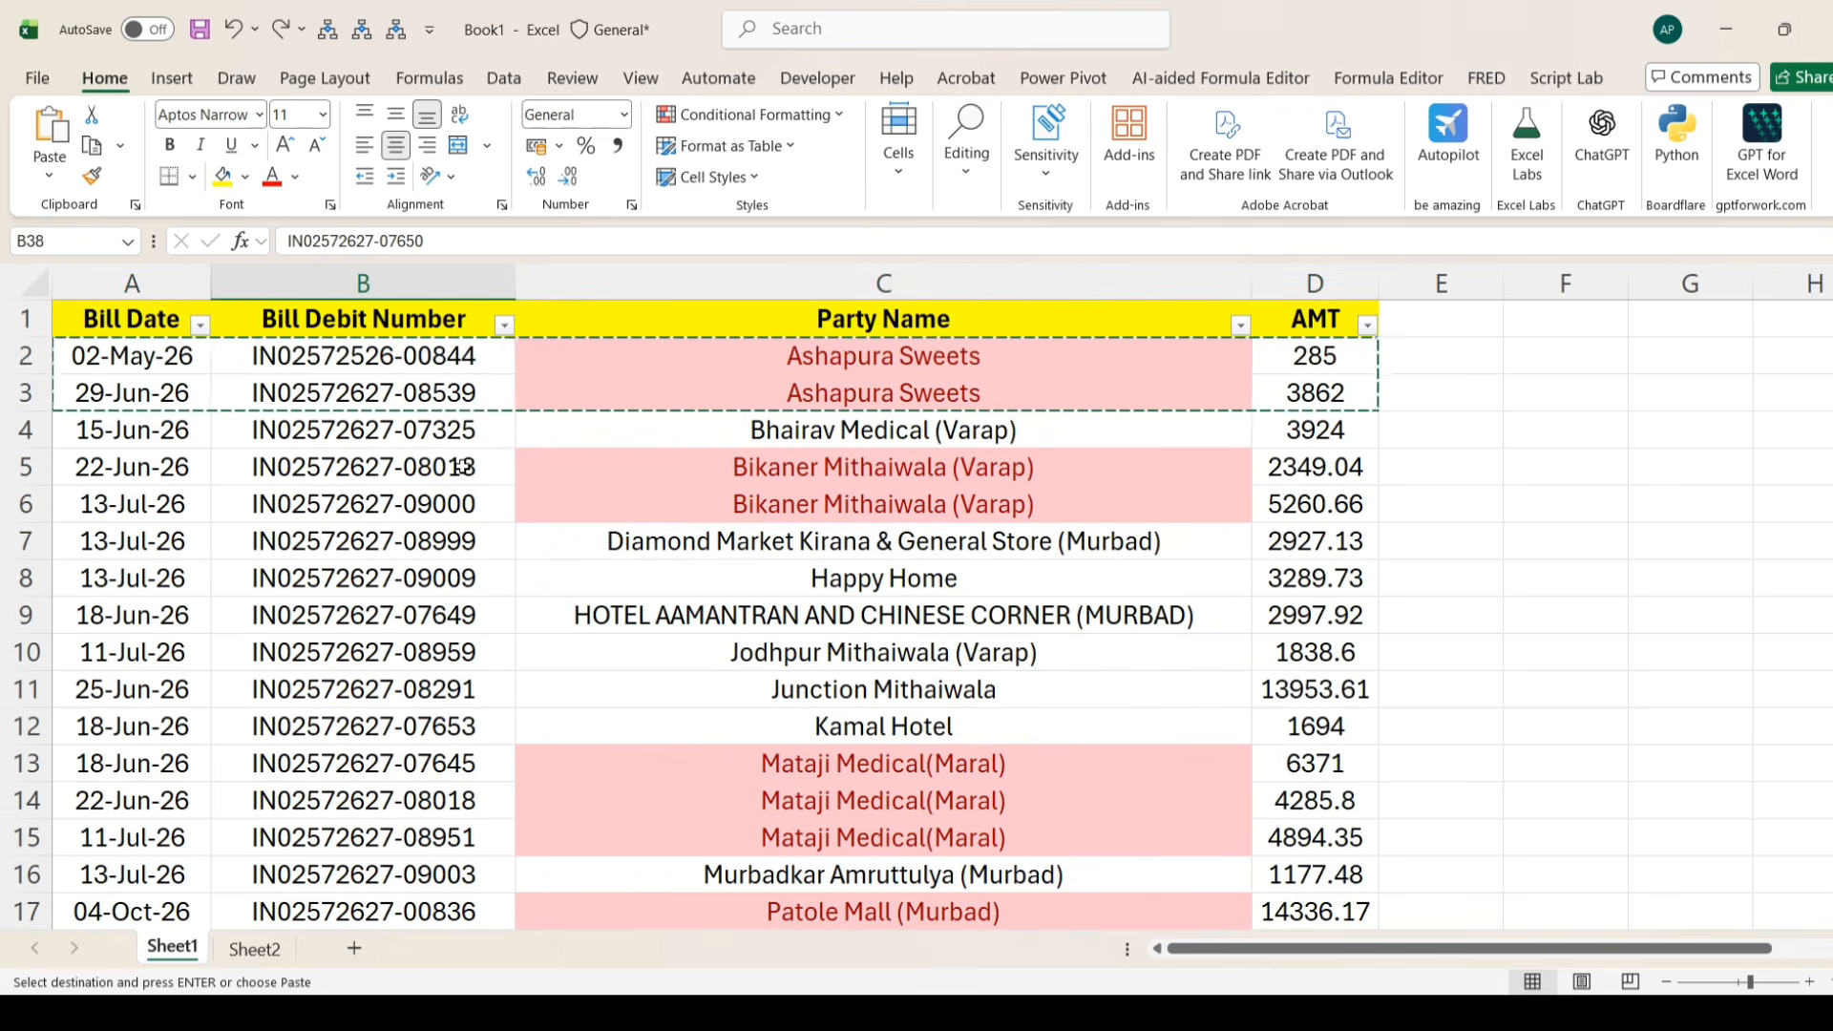
{"action": "key", "text": "Escape"}
{"action": "scroll", "coordinate": [449, 424], "scroll_direction": "down", "scroll_amount": 10}
{"action": "scroll", "coordinate": [448, 424], "scroll_direction": "up", "scroll_amount": 10}
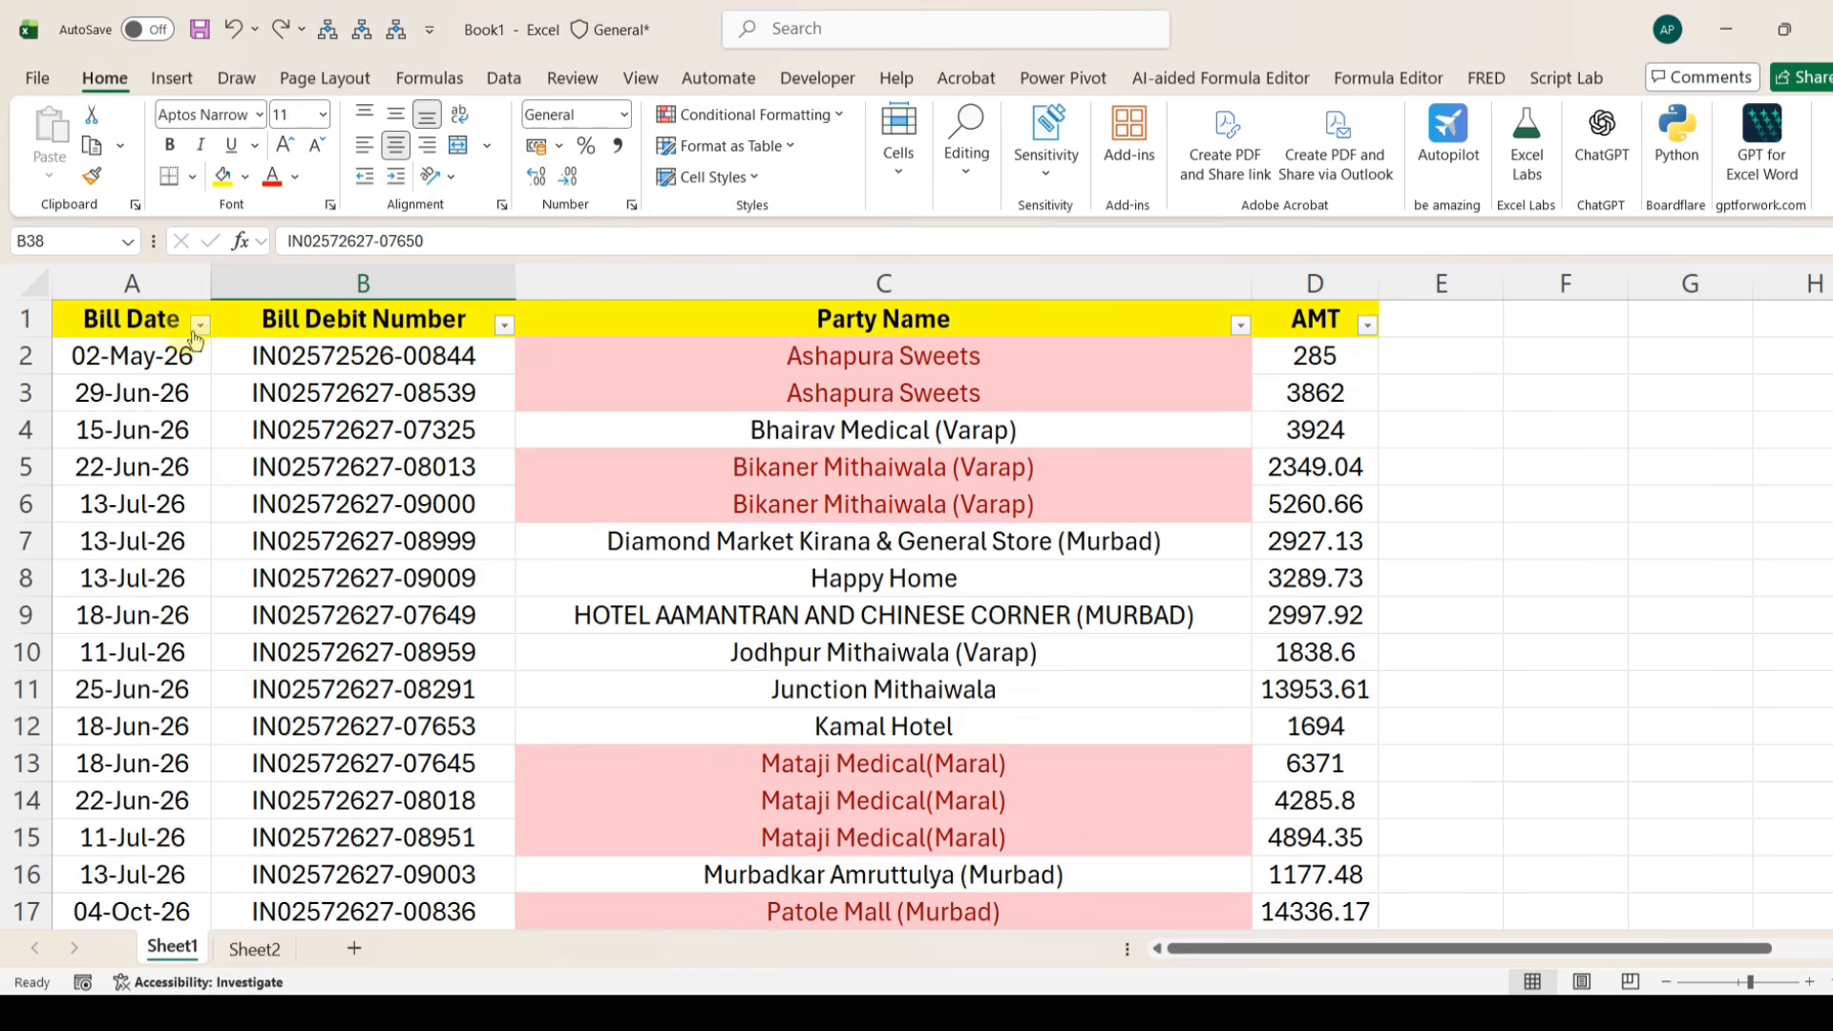
{"action": "left_click", "coordinate": [187, 325]}
{"action": "key", "text": "ctrl+shift+l"}
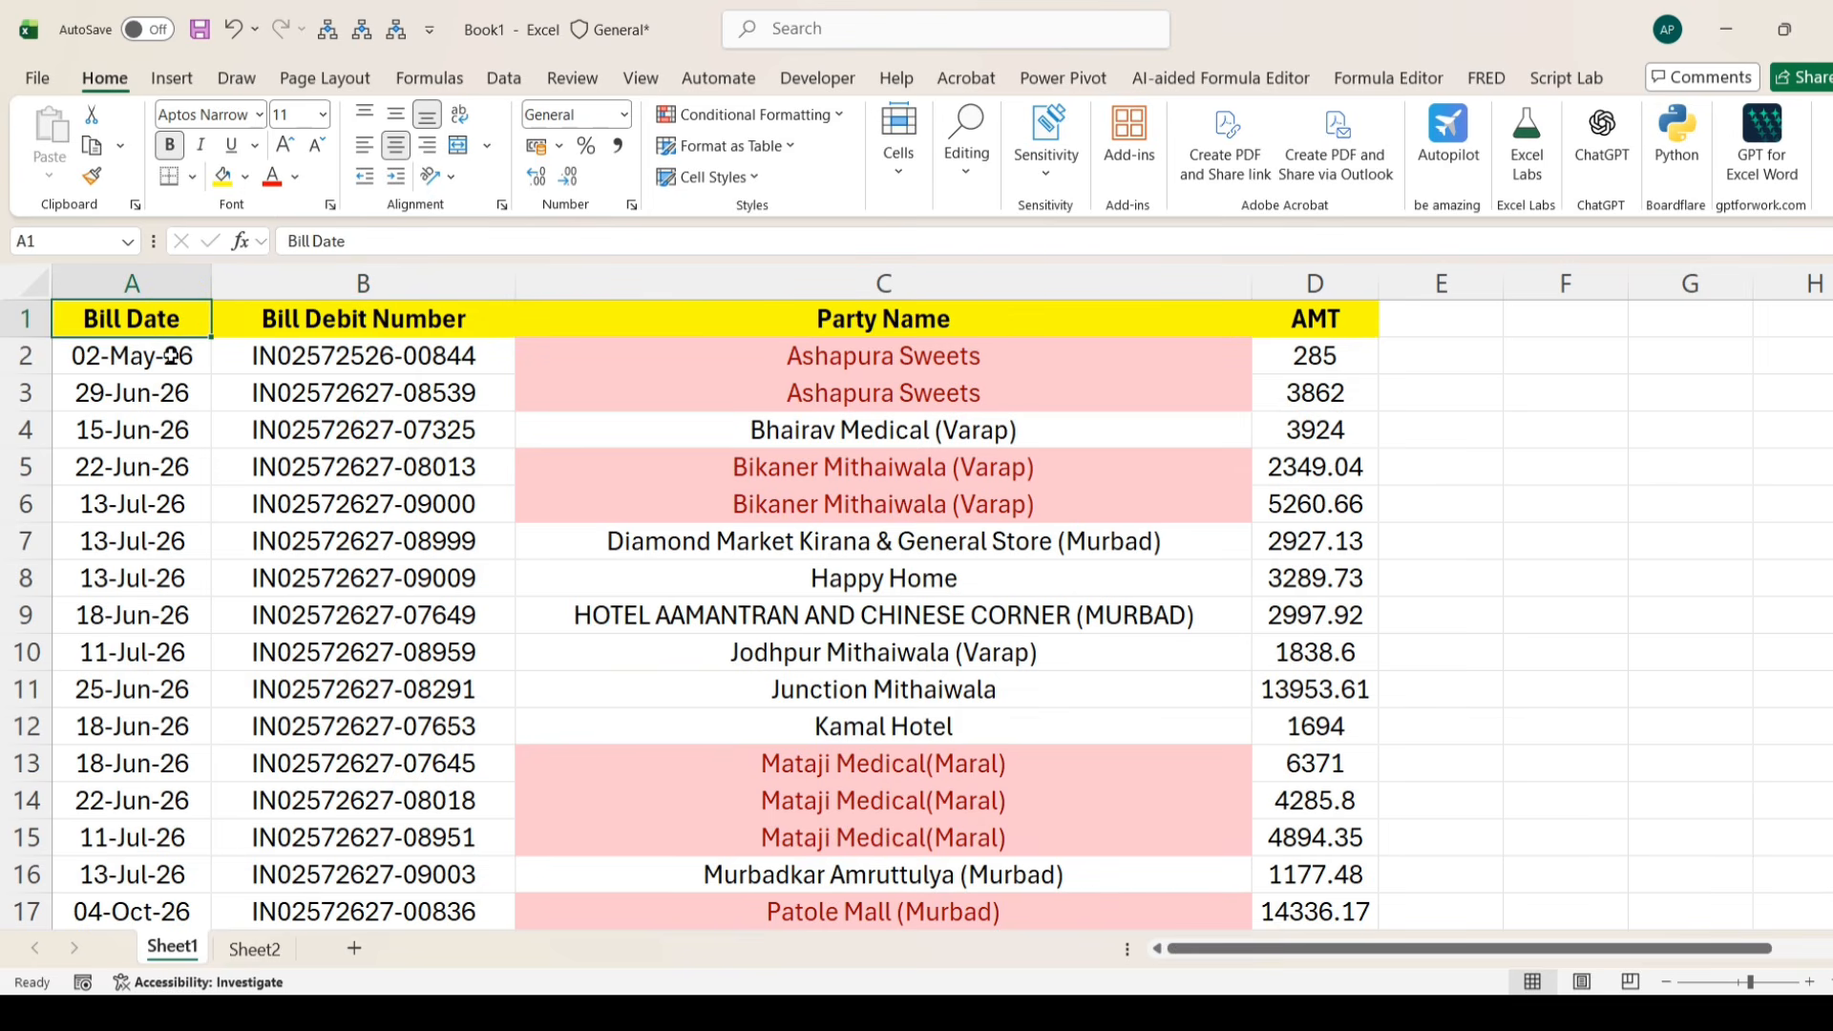
- Examine the full extent of the bill data from row 2 to the last record across columns A to D
{"action": "left_click_drag", "start_coordinate": [172, 355], "coordinate": [1274, 903]}
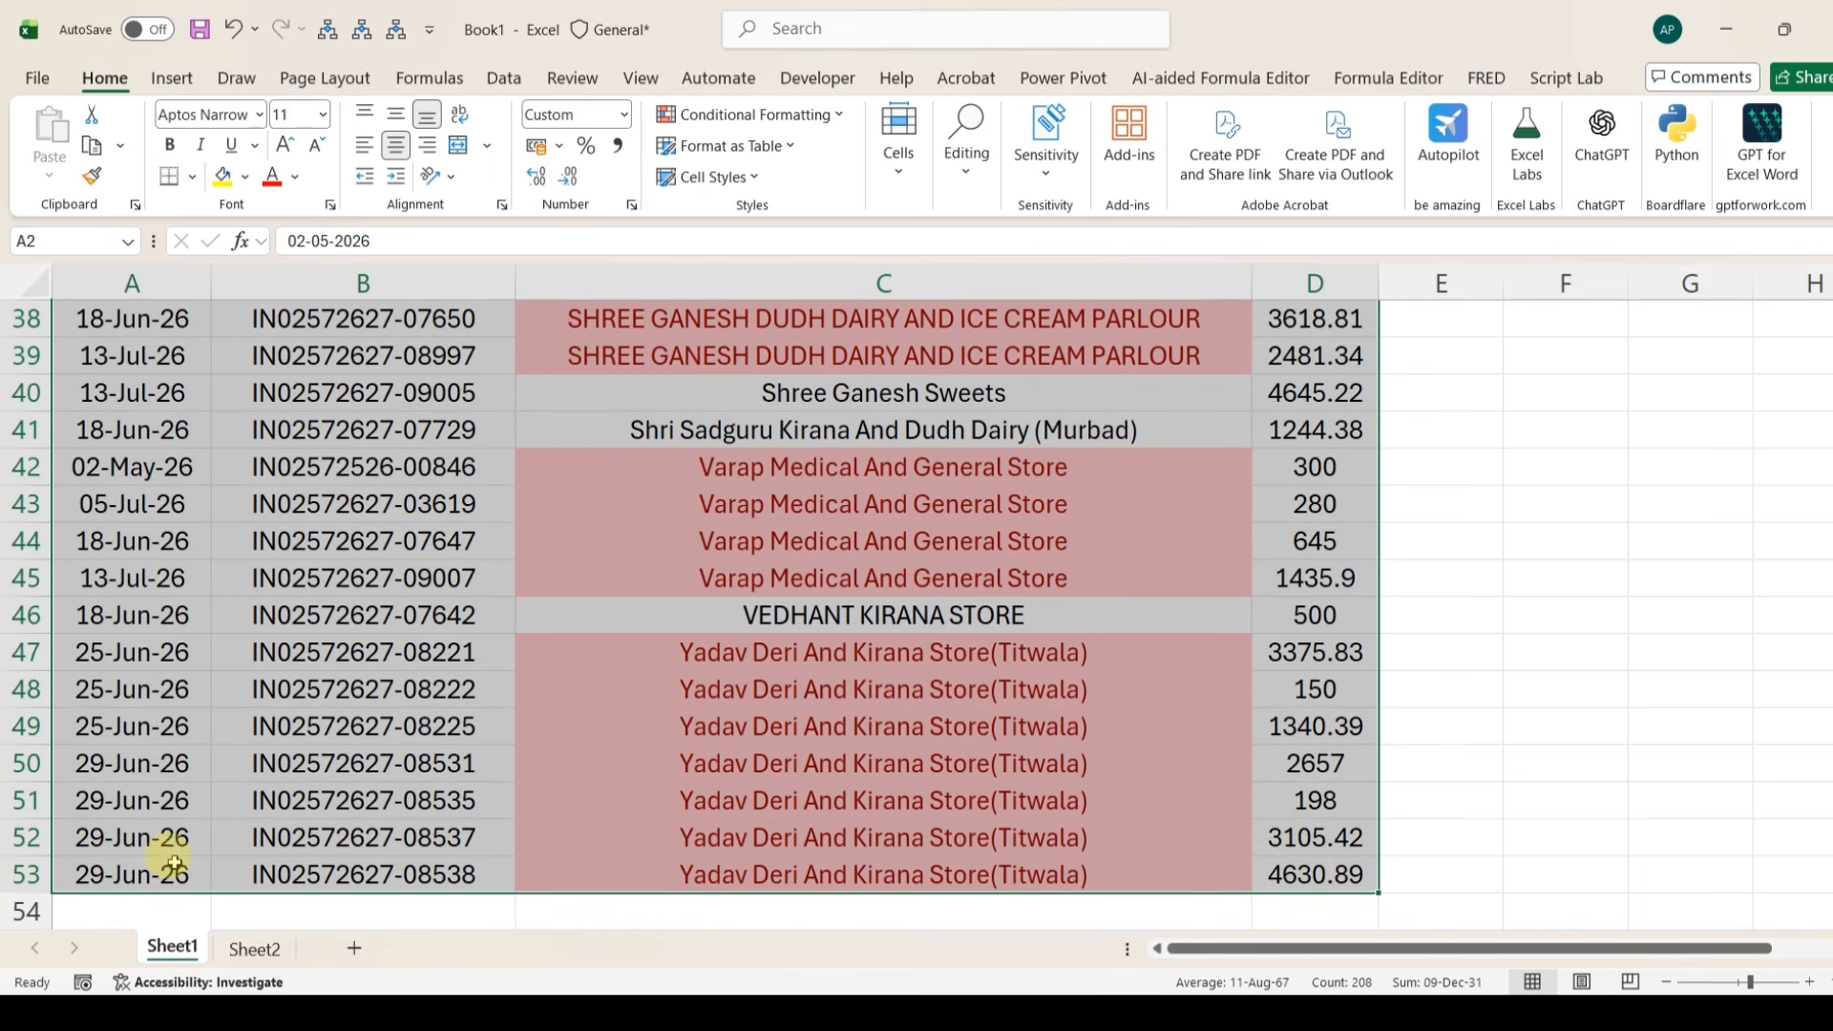
{"action": "scroll", "coordinate": [175, 864], "scroll_direction": "down", "scroll_amount": 1}
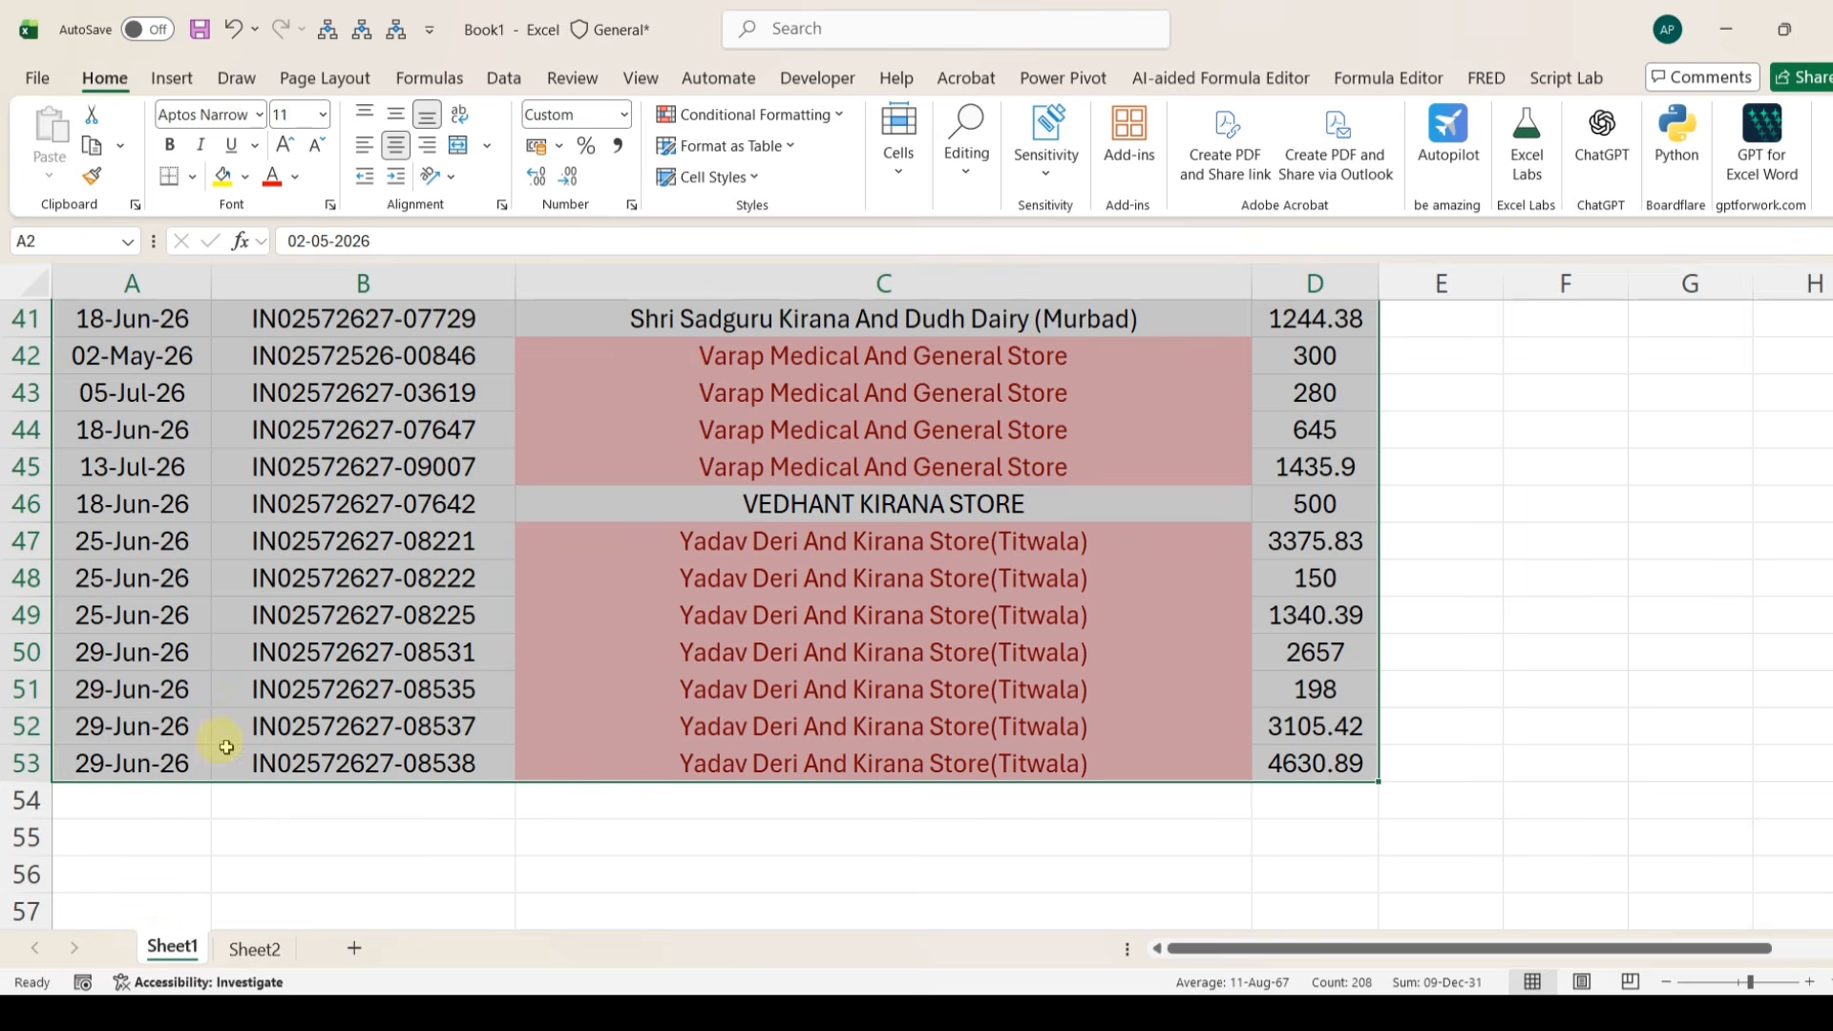
{"action": "scroll", "coordinate": [225, 736], "scroll_direction": "down", "scroll_amount": 2}
{"action": "scroll", "coordinate": [135, 376], "scroll_direction": "up", "scroll_amount": 15}
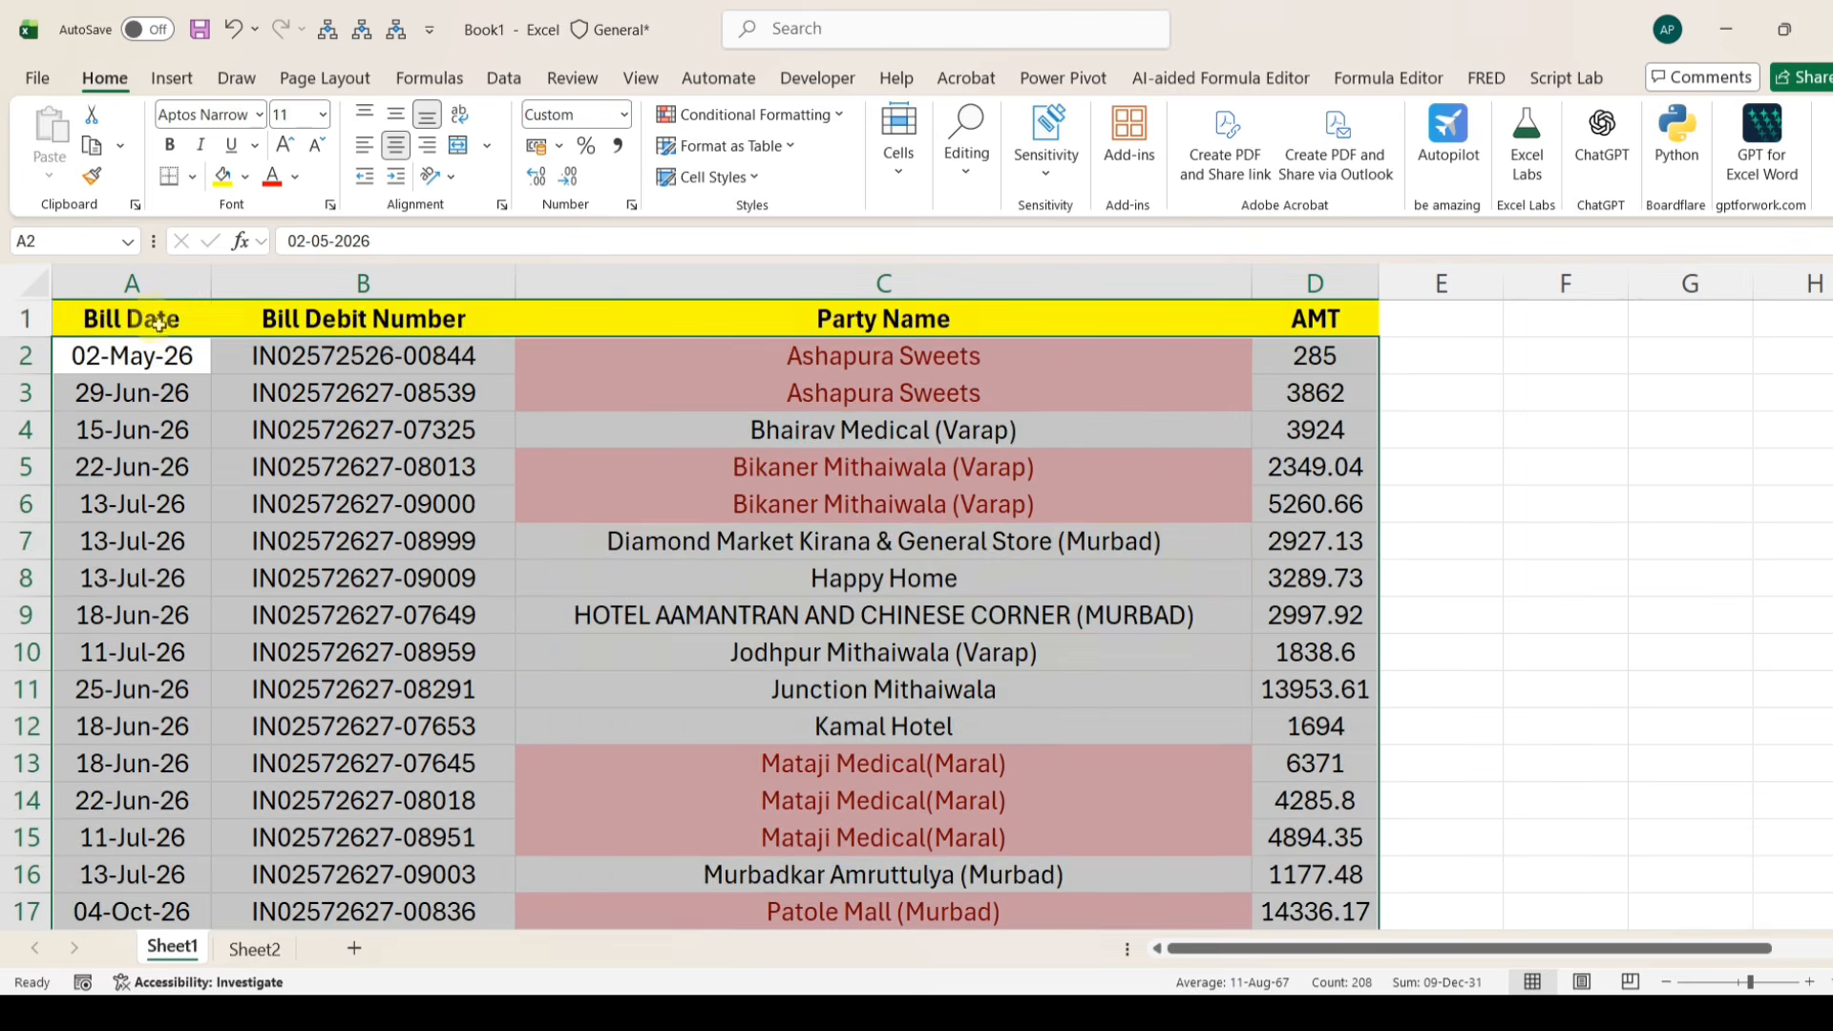
{"action": "left_click_drag", "start_coordinate": [153, 356], "coordinate": [1291, 710]}
{"action": "scroll", "coordinate": [895, 428], "scroll_direction": "up", "scroll_amount": 20}
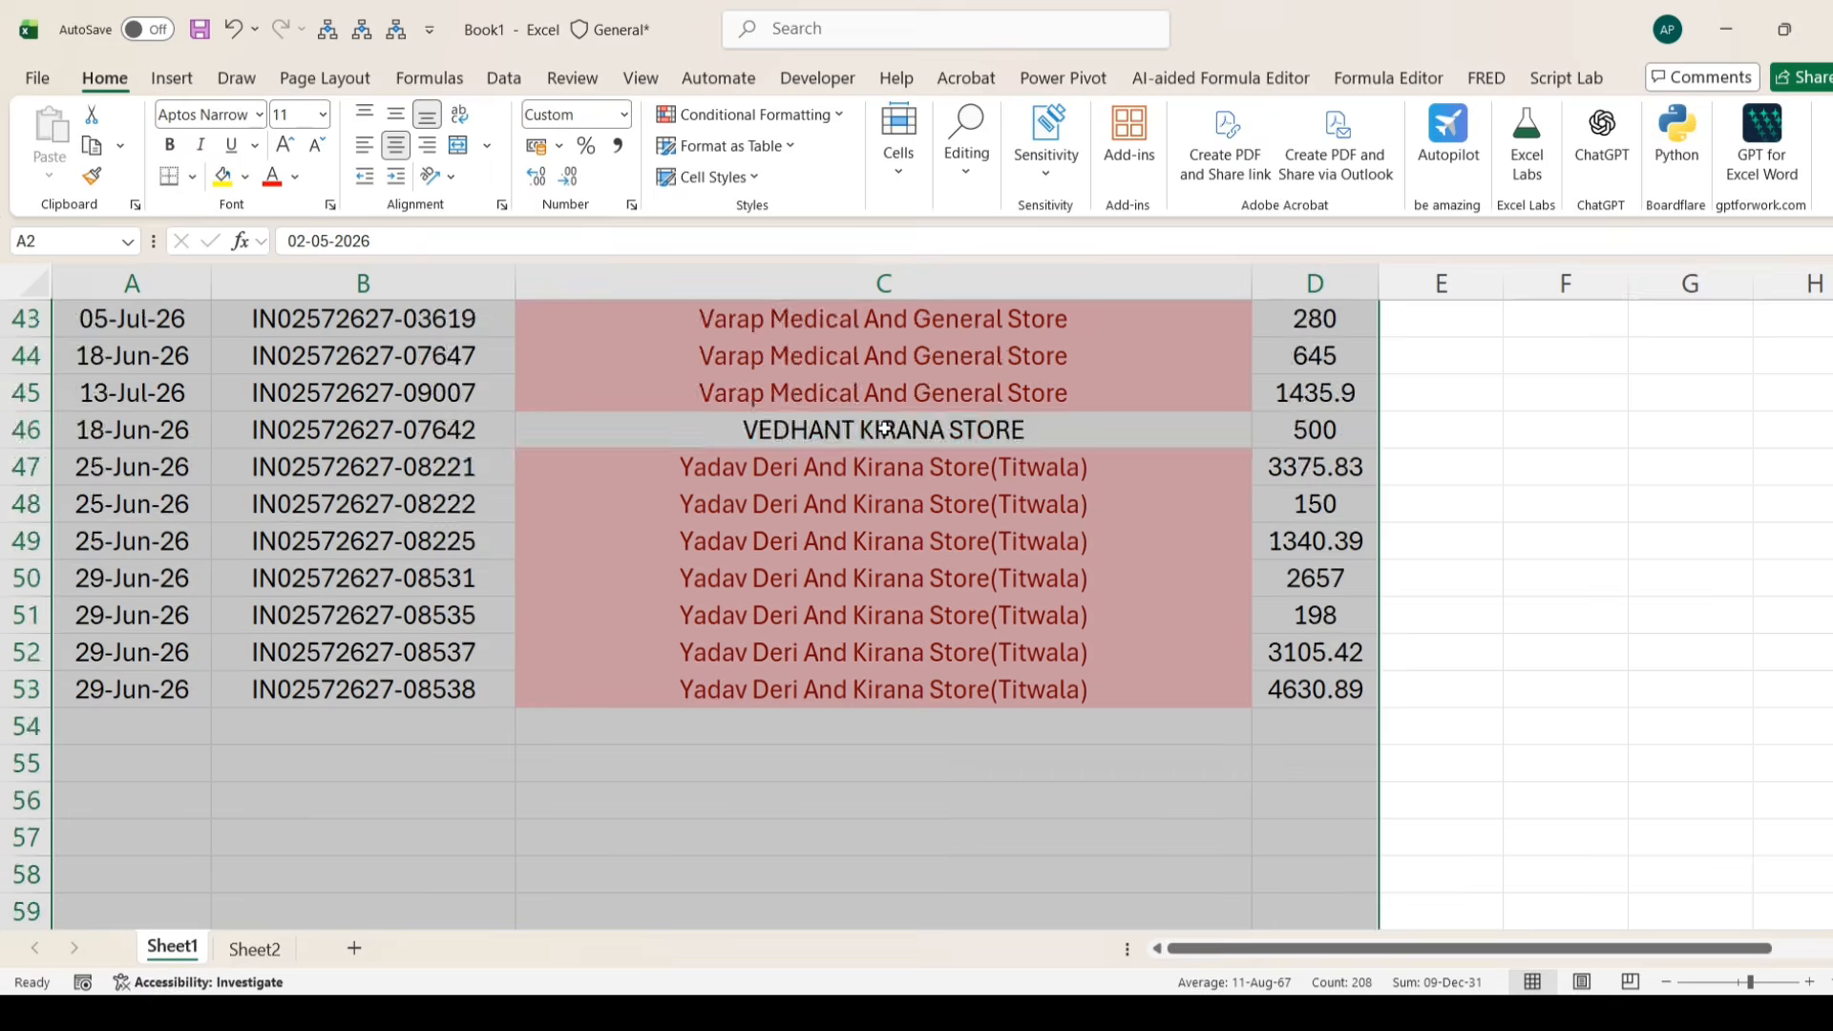
- Convert the bill data range A1:D53 into a table with headers
{"action": "left_click", "coordinate": [153, 320]}
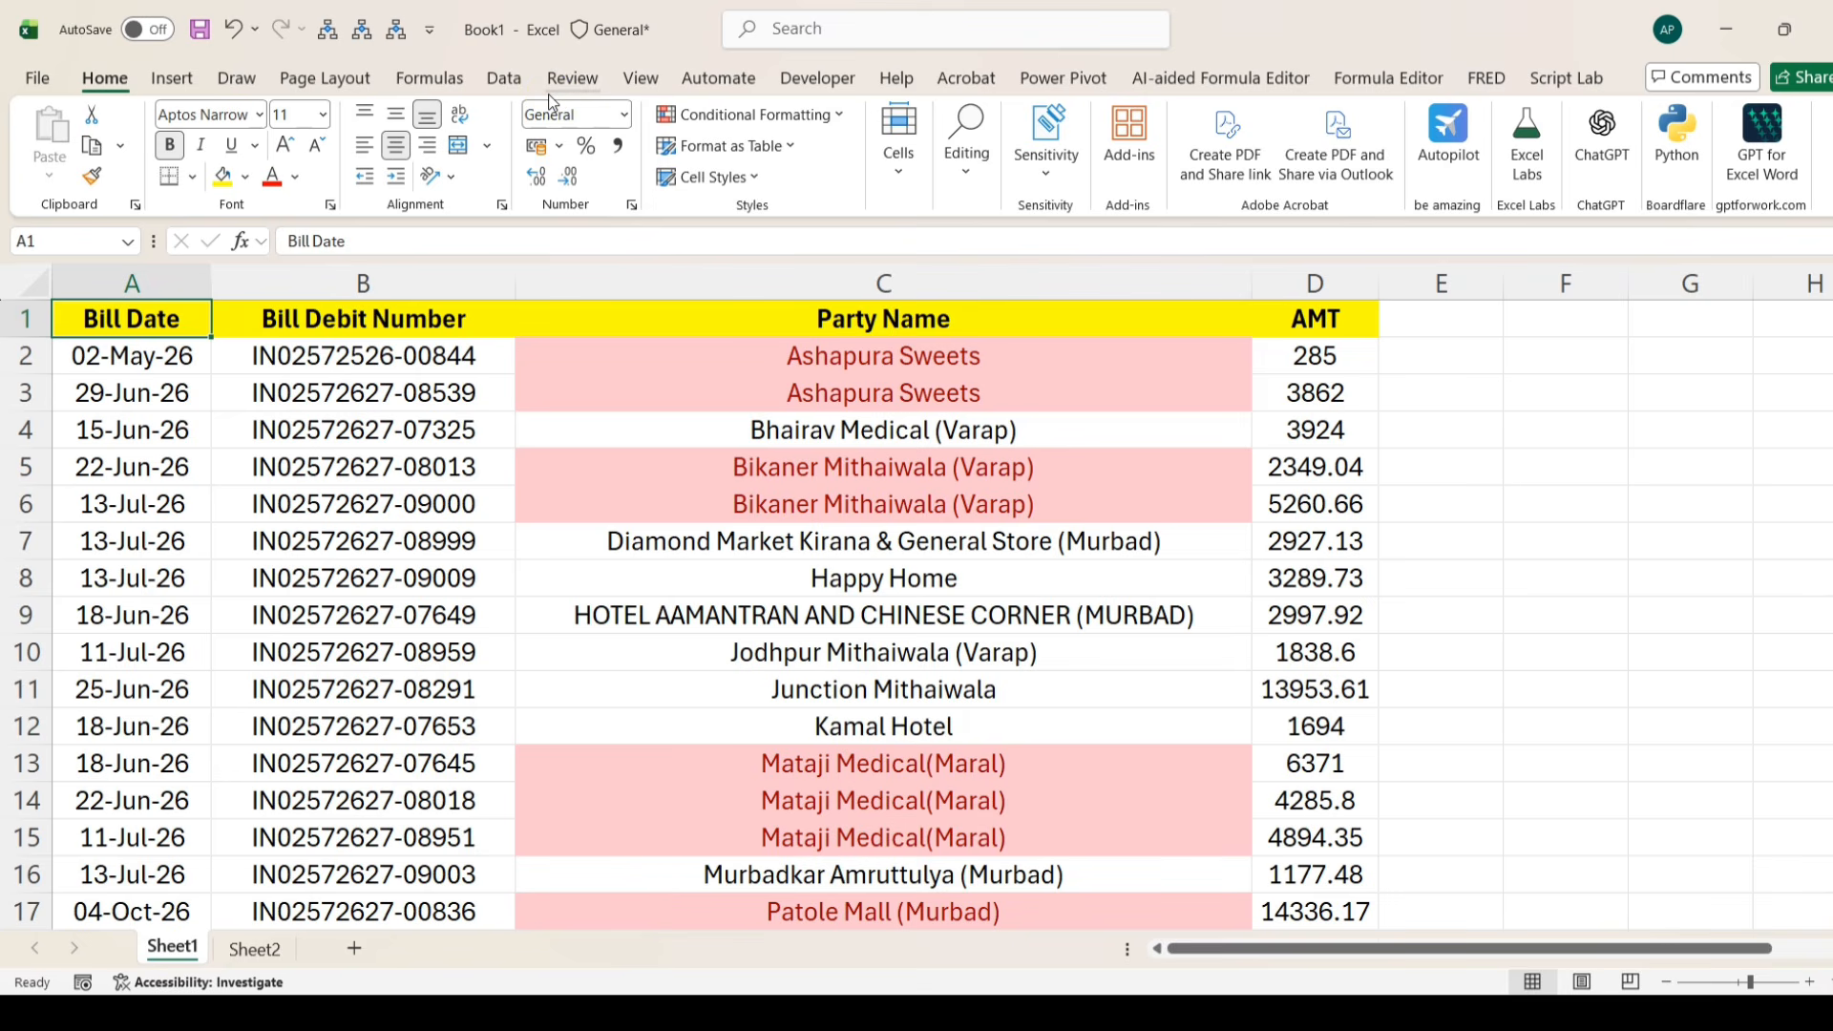
{"action": "key", "text": "ctrl+t"}
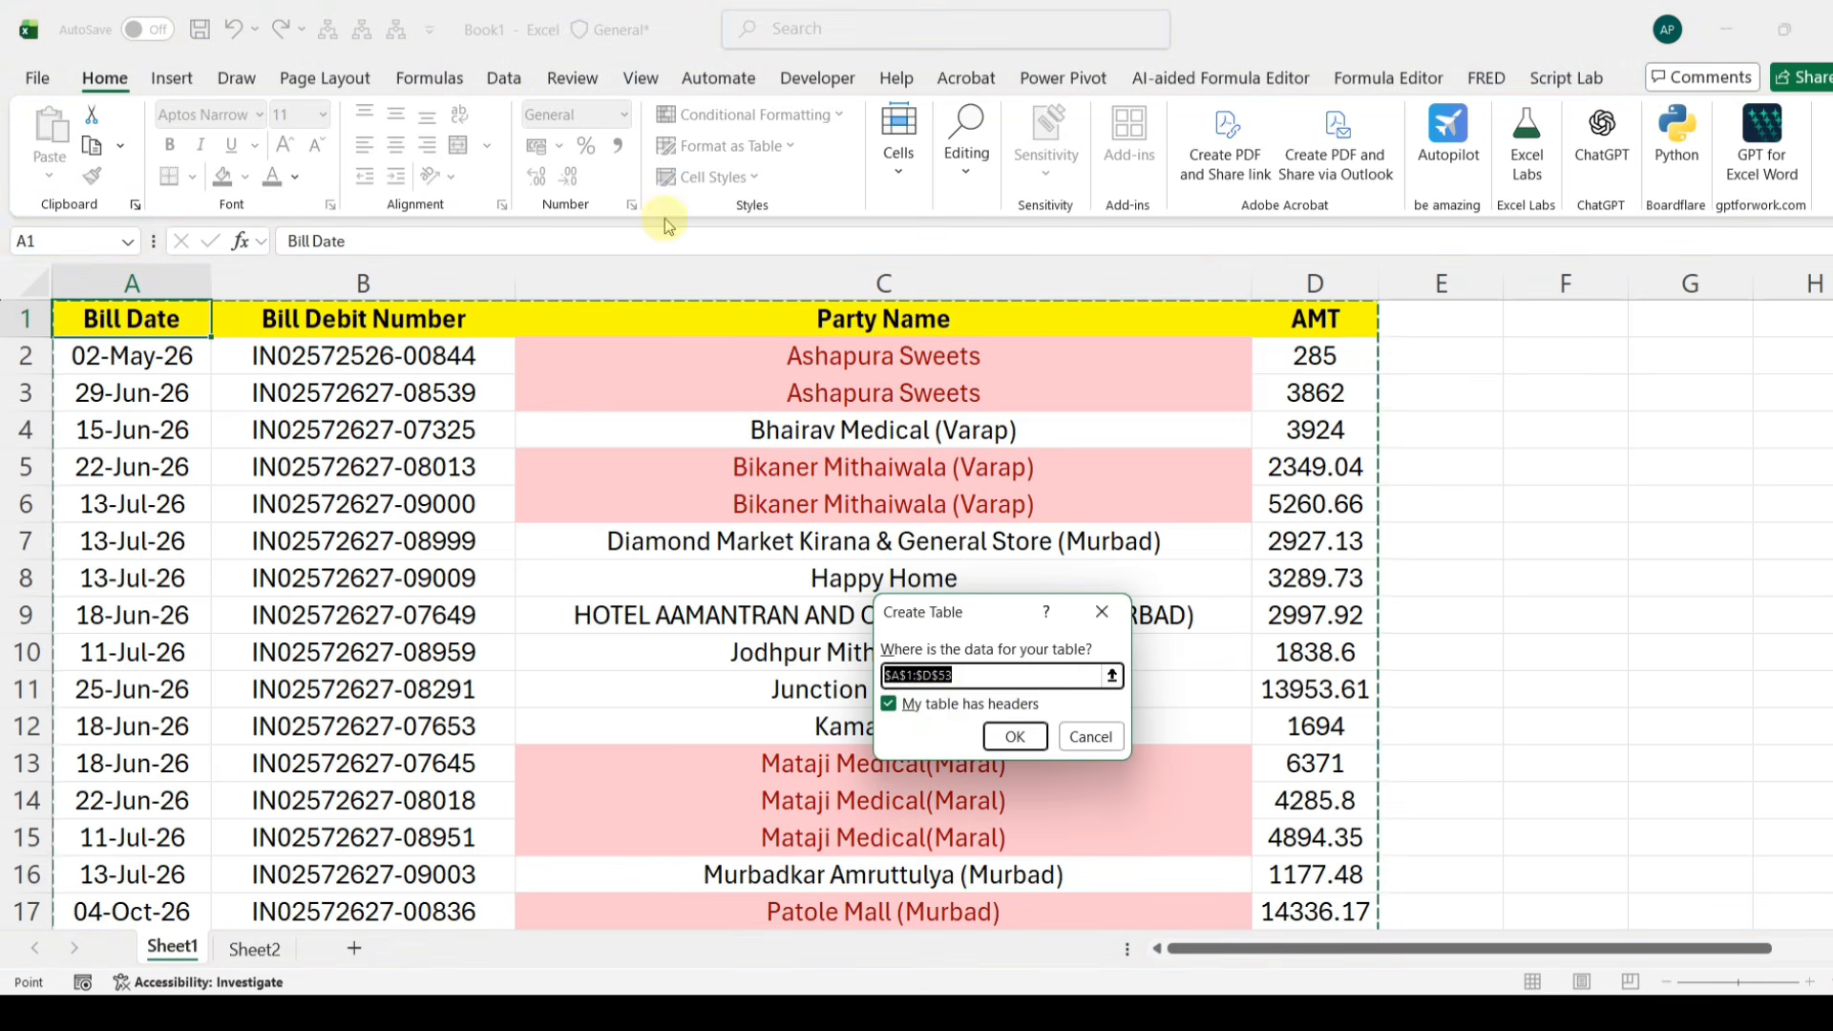
{"action": "left_click", "coordinate": [1015, 736]}
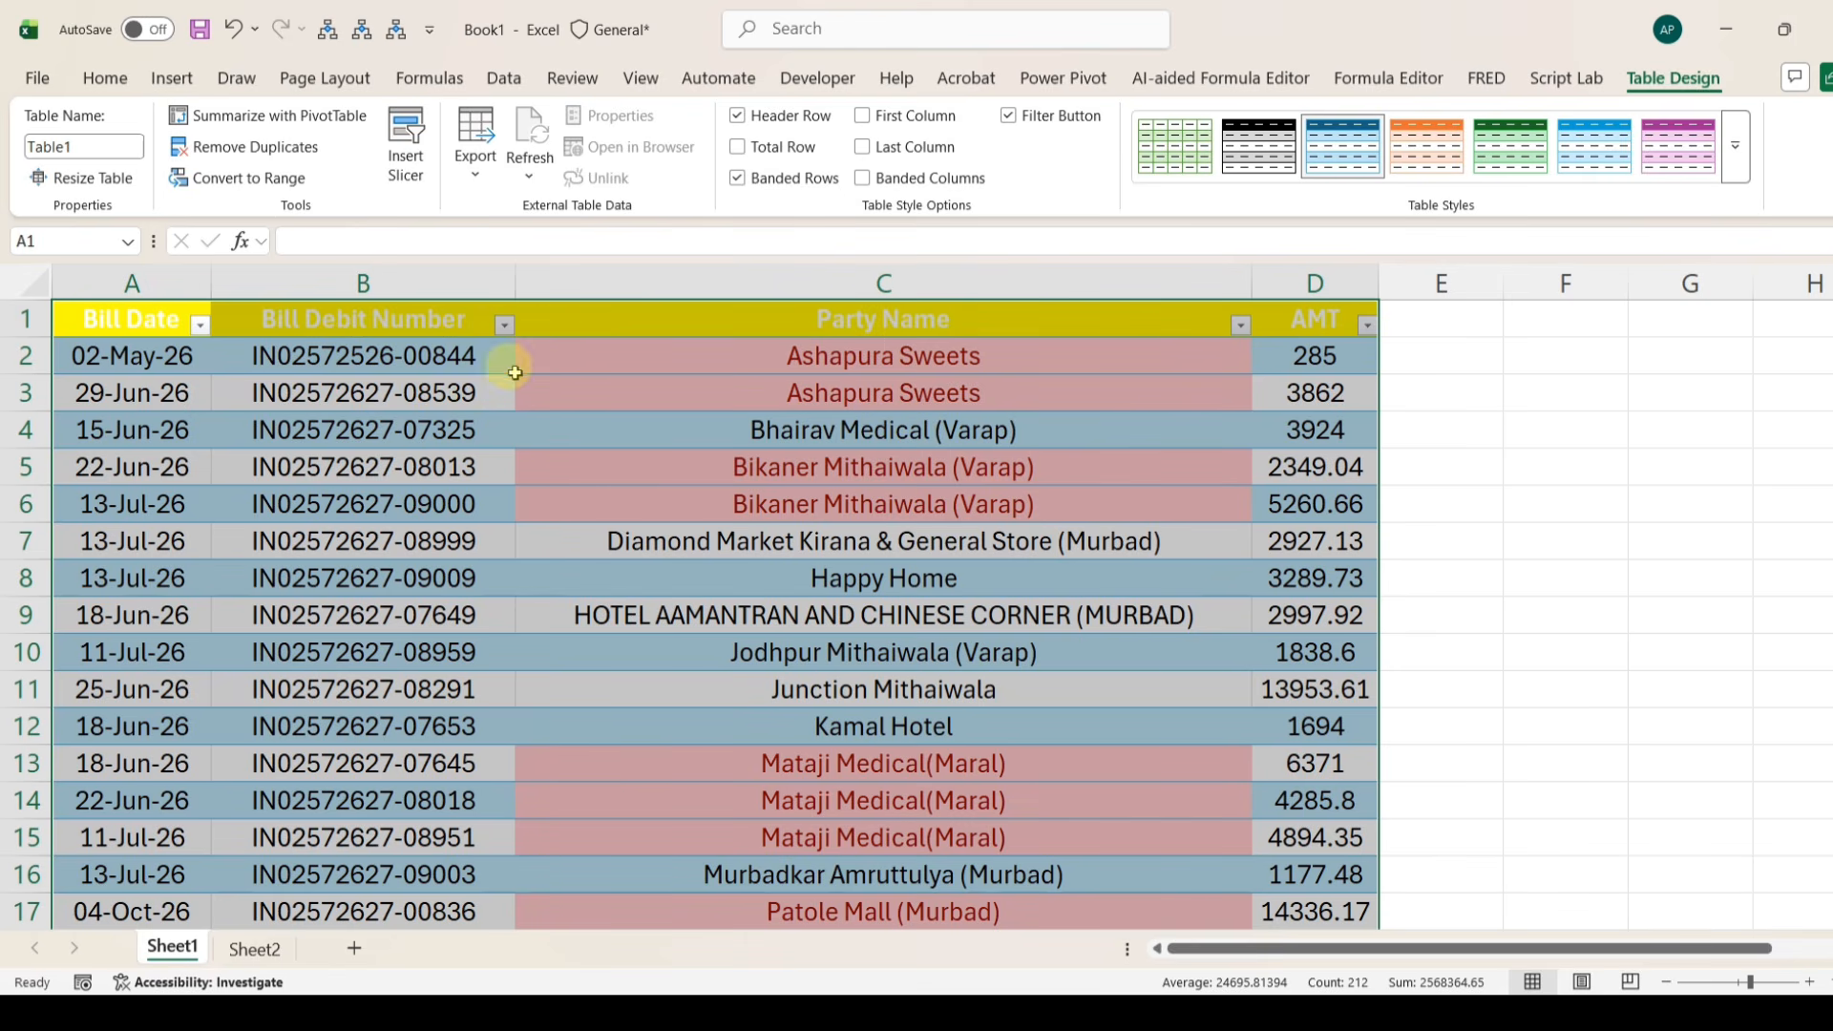
- Apply the plain, unformatted style from the Light group to the bill table
{"action": "left_click_drag", "start_coordinate": [182, 334], "coordinate": [1269, 354]}
{"action": "left_click", "coordinate": [1740, 146]}
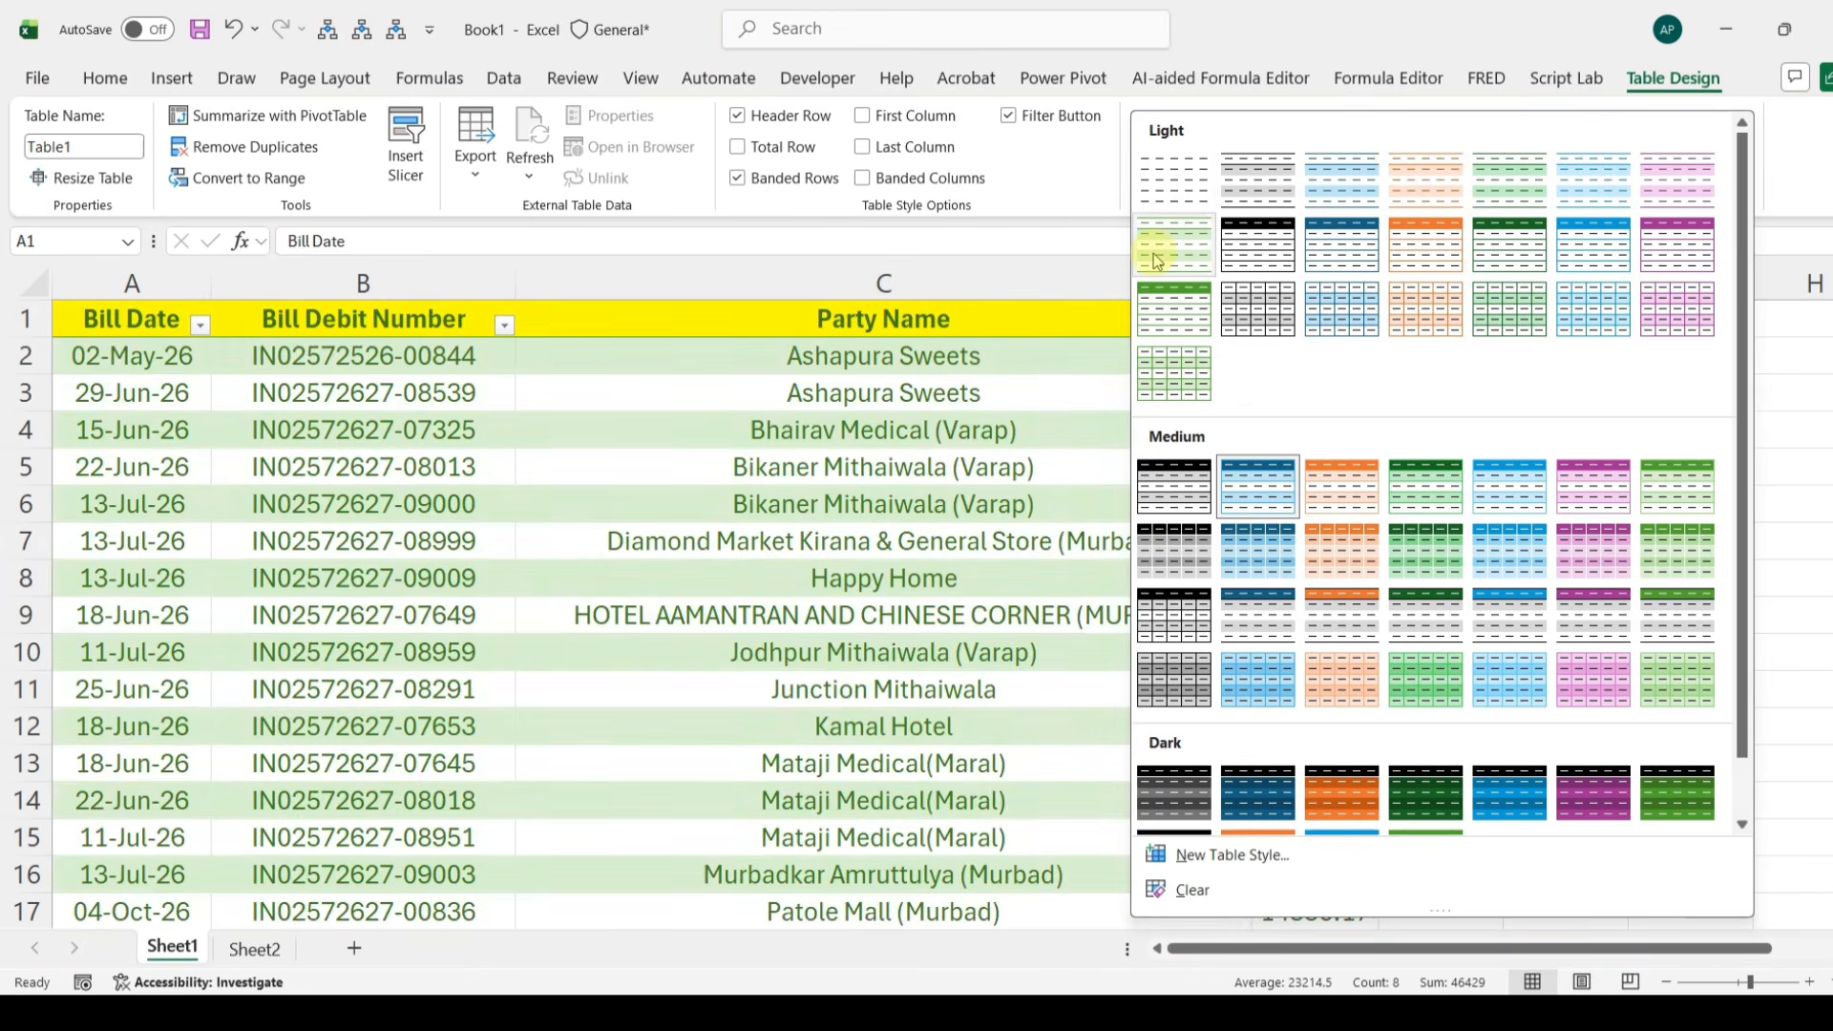
{"action": "left_click", "coordinate": [1182, 196]}
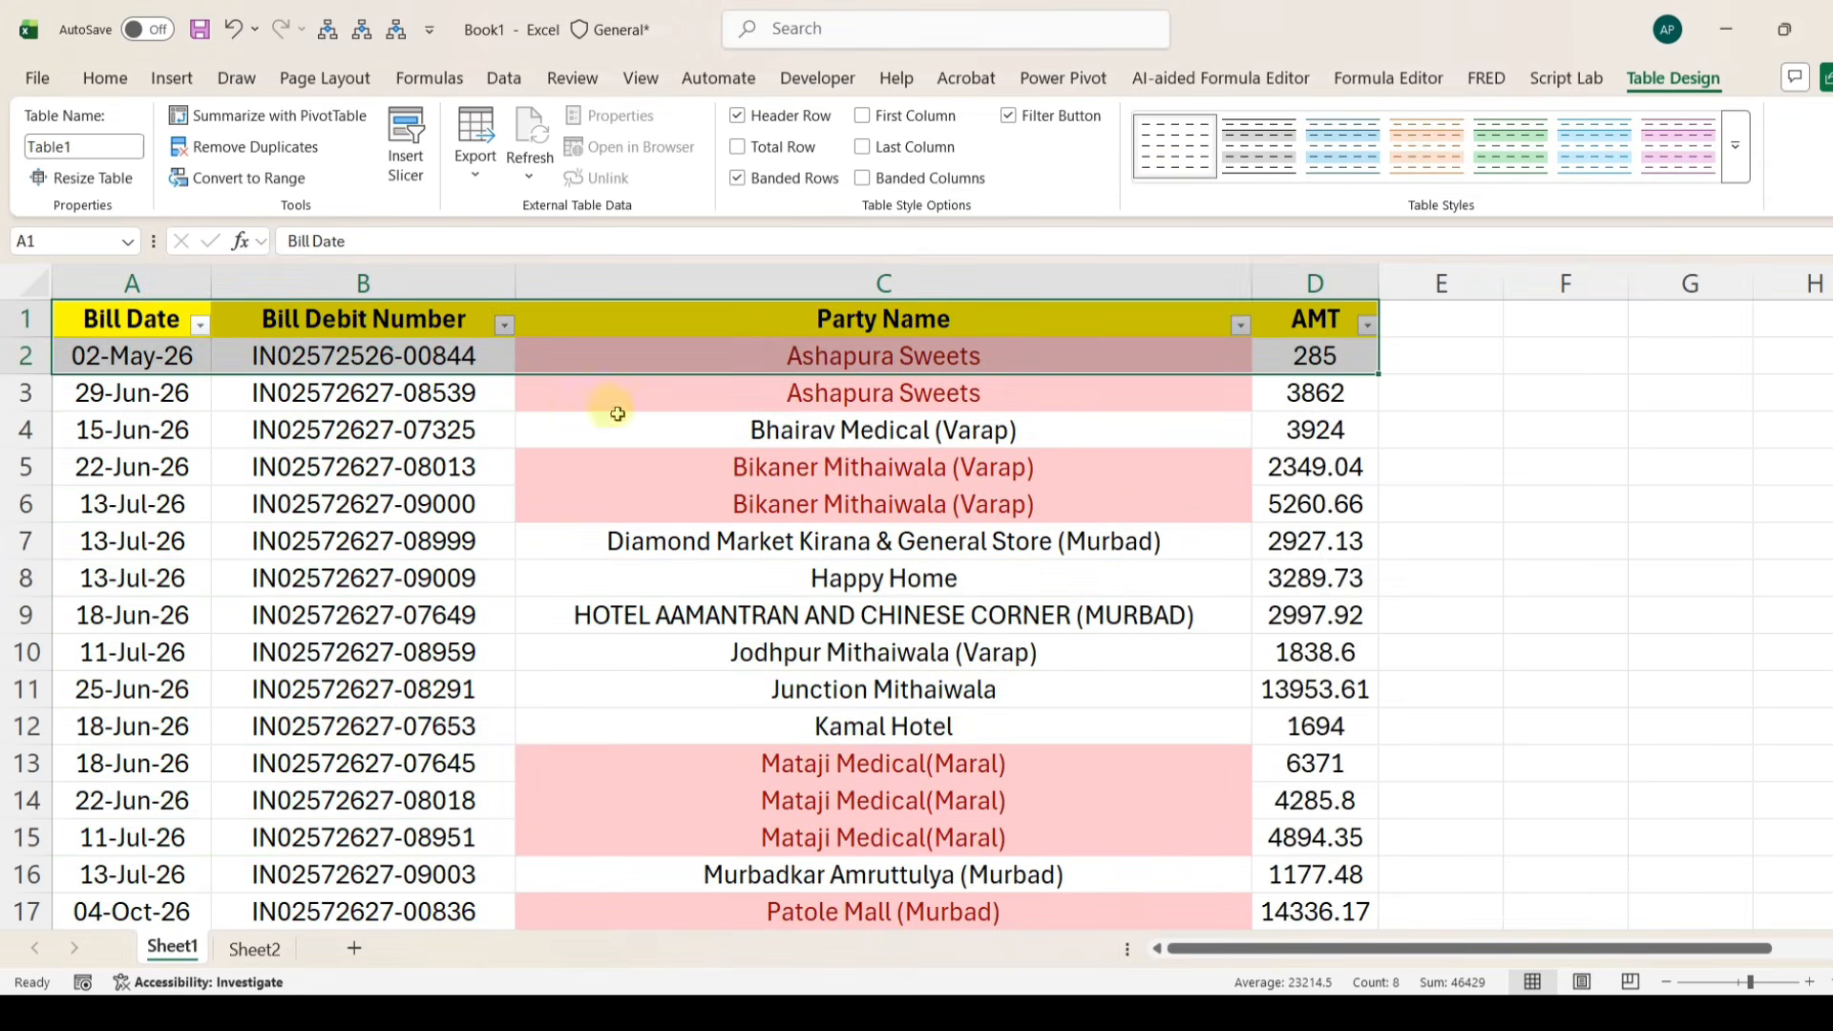
- Clear the conditional formatting rules that highlight duplicate party names from the entire Sheet1
{"action": "left_click", "coordinate": [426, 411]}
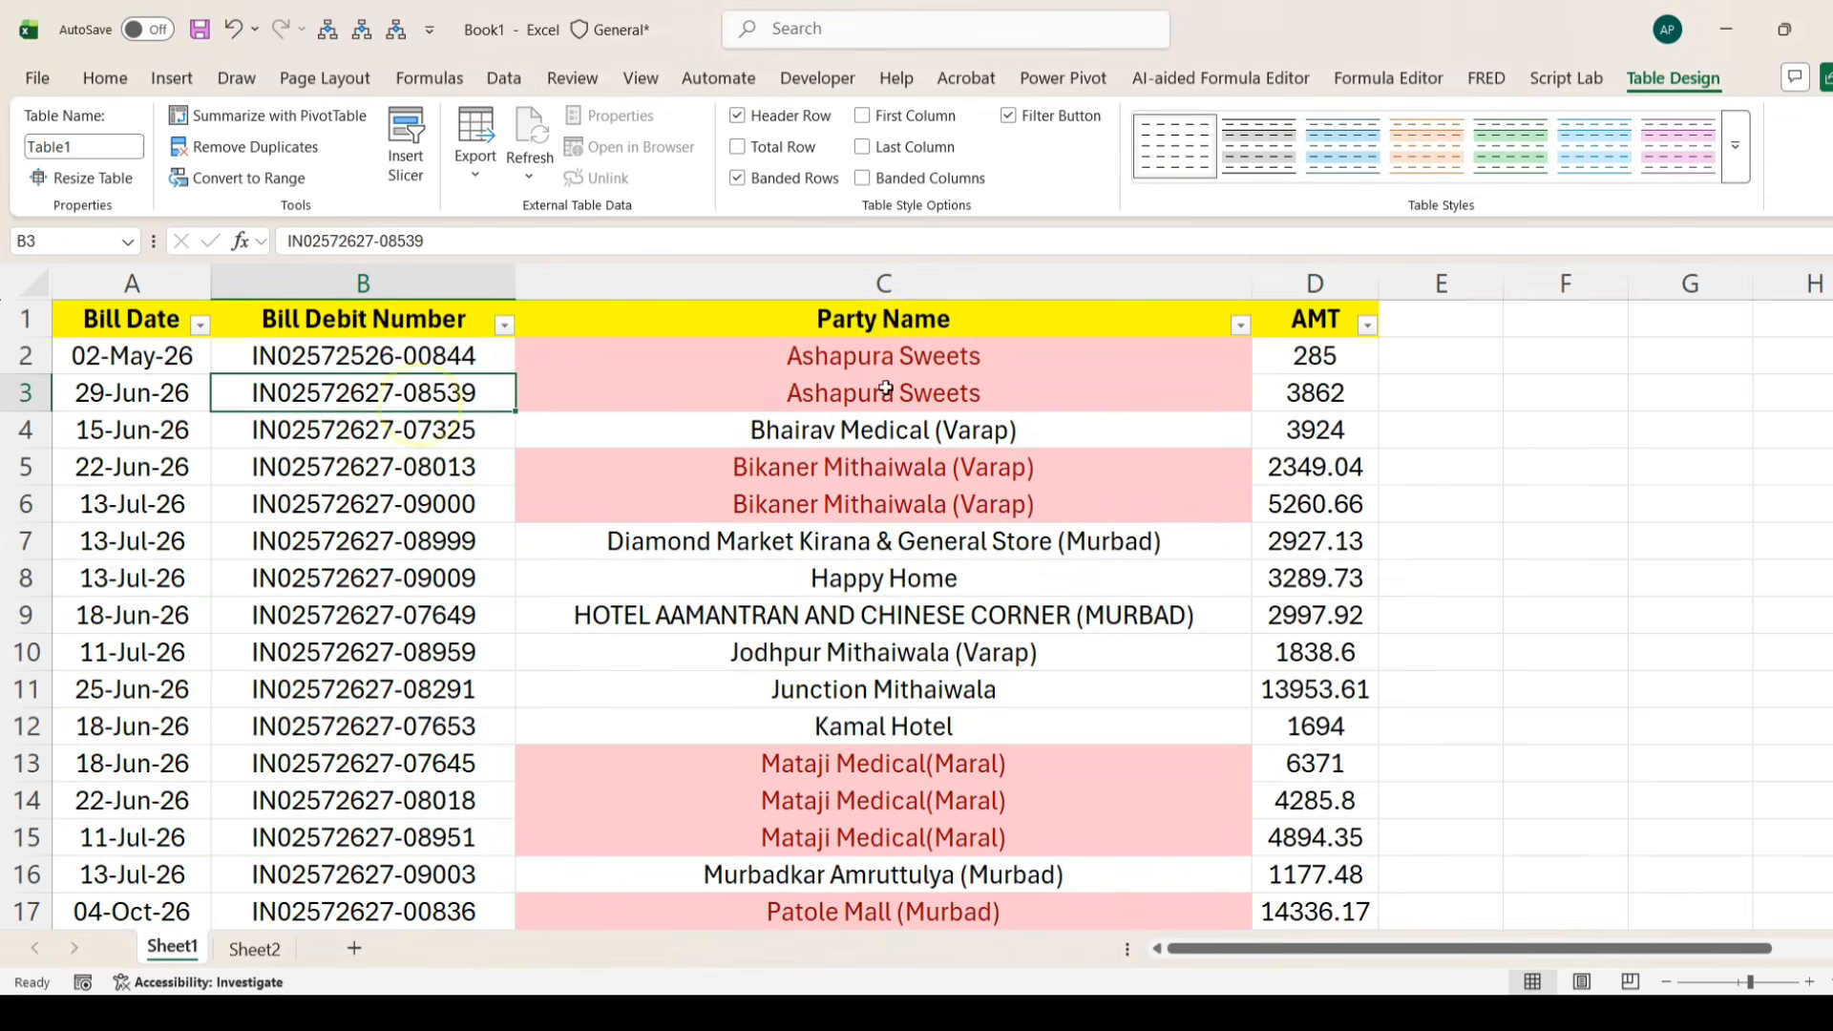
{"action": "left_click", "coordinate": [102, 77]}
{"action": "left_click", "coordinate": [749, 115]}
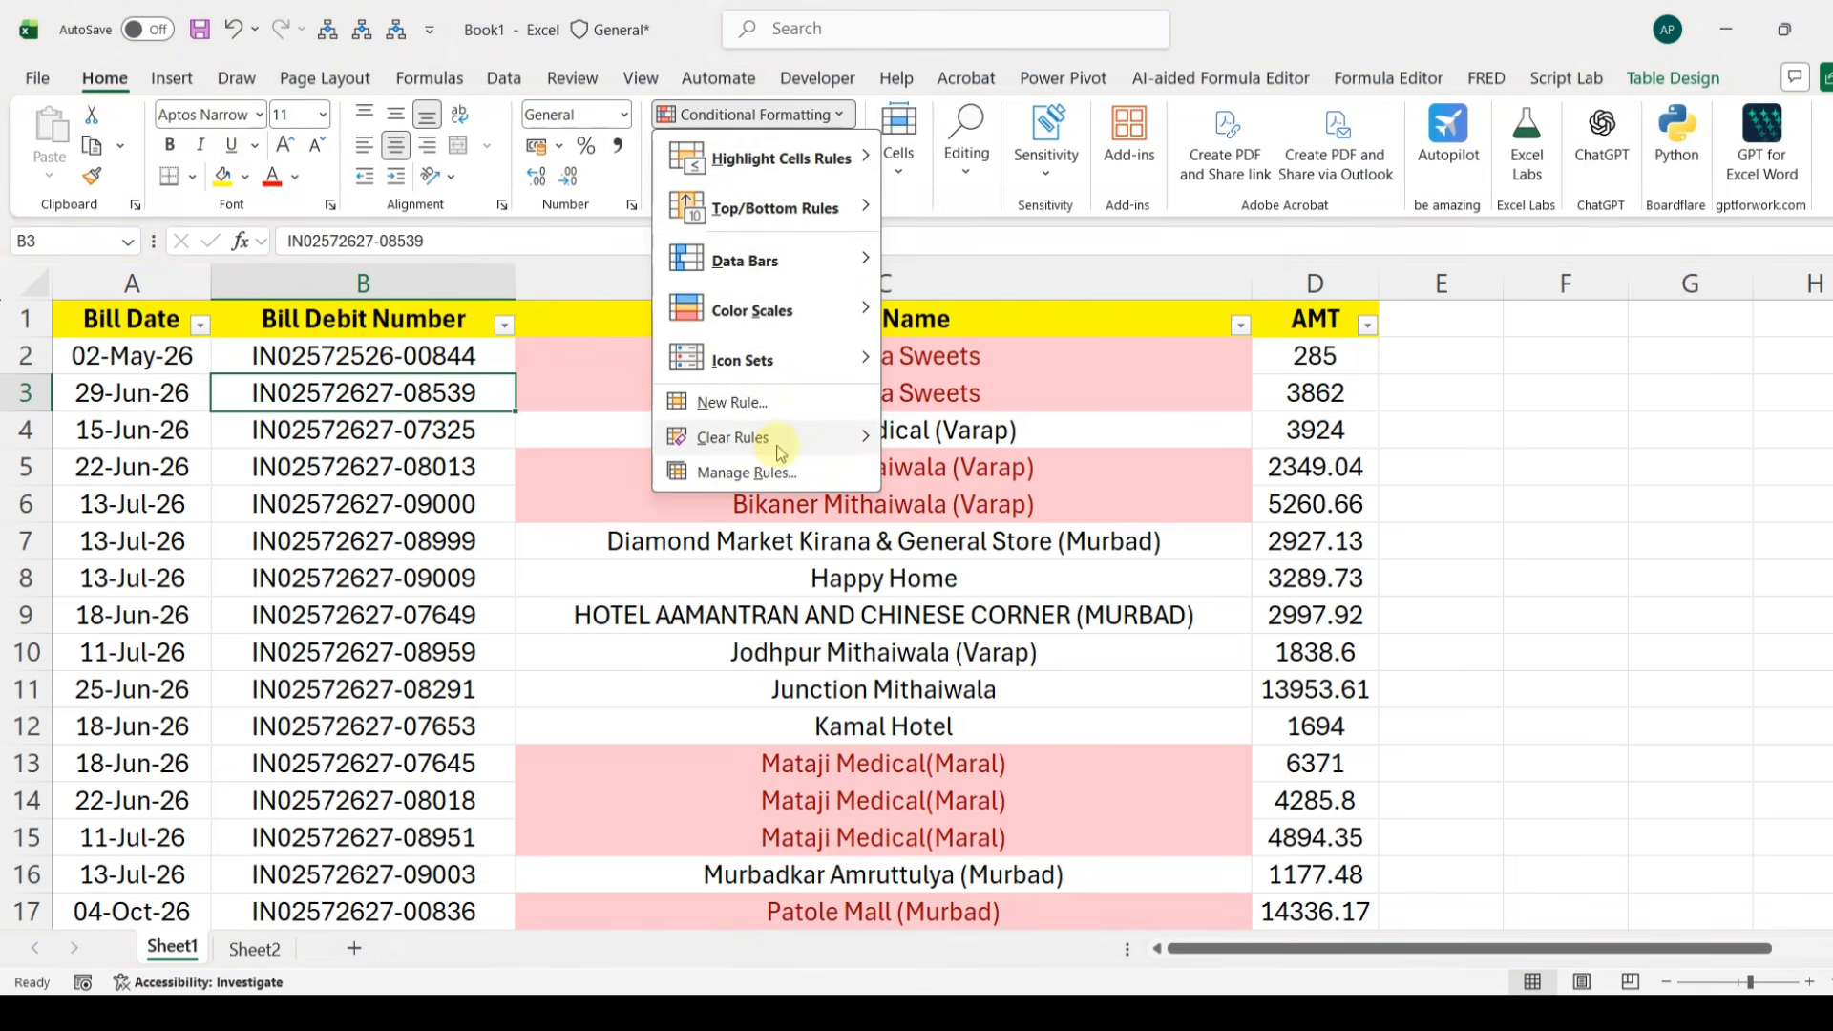
{"action": "mouse_move", "coordinate": [754, 435]}
{"action": "left_click", "coordinate": [965, 475]}
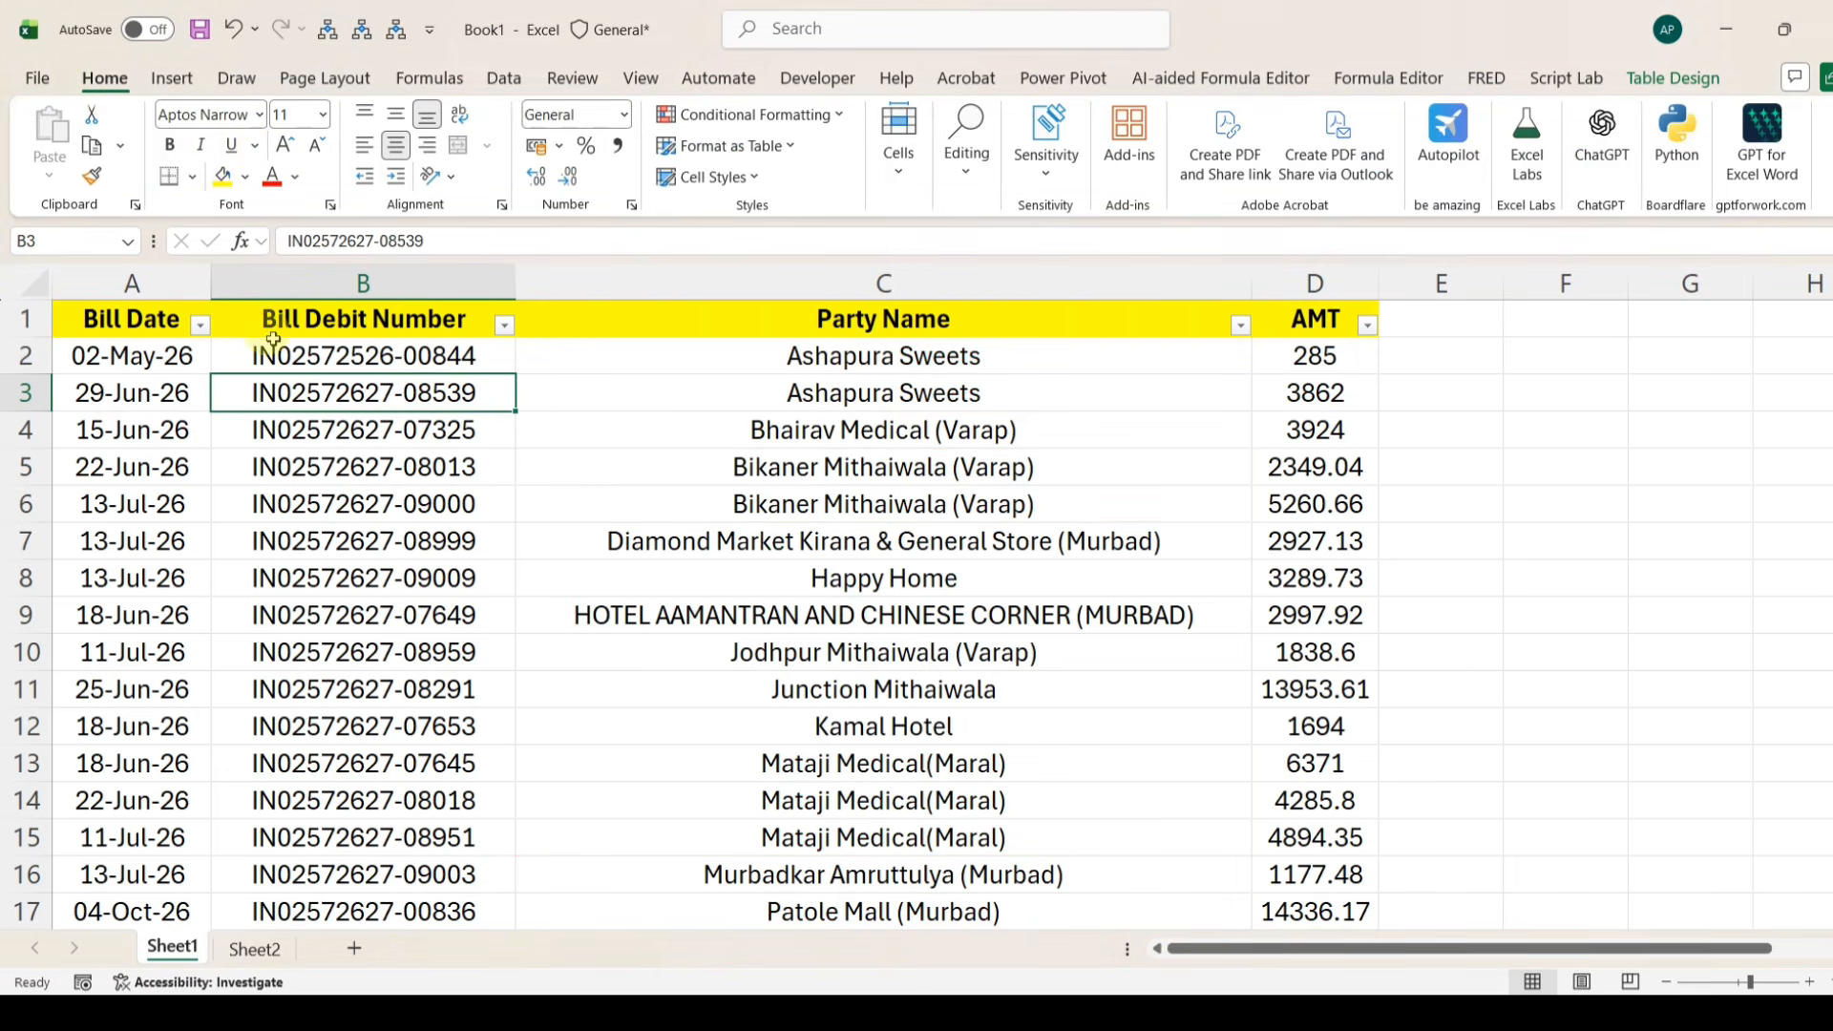
- Rename the bill data table as rawdata
{"action": "left_click", "coordinate": [317, 344]}
{"action": "left_click", "coordinate": [317, 318]}
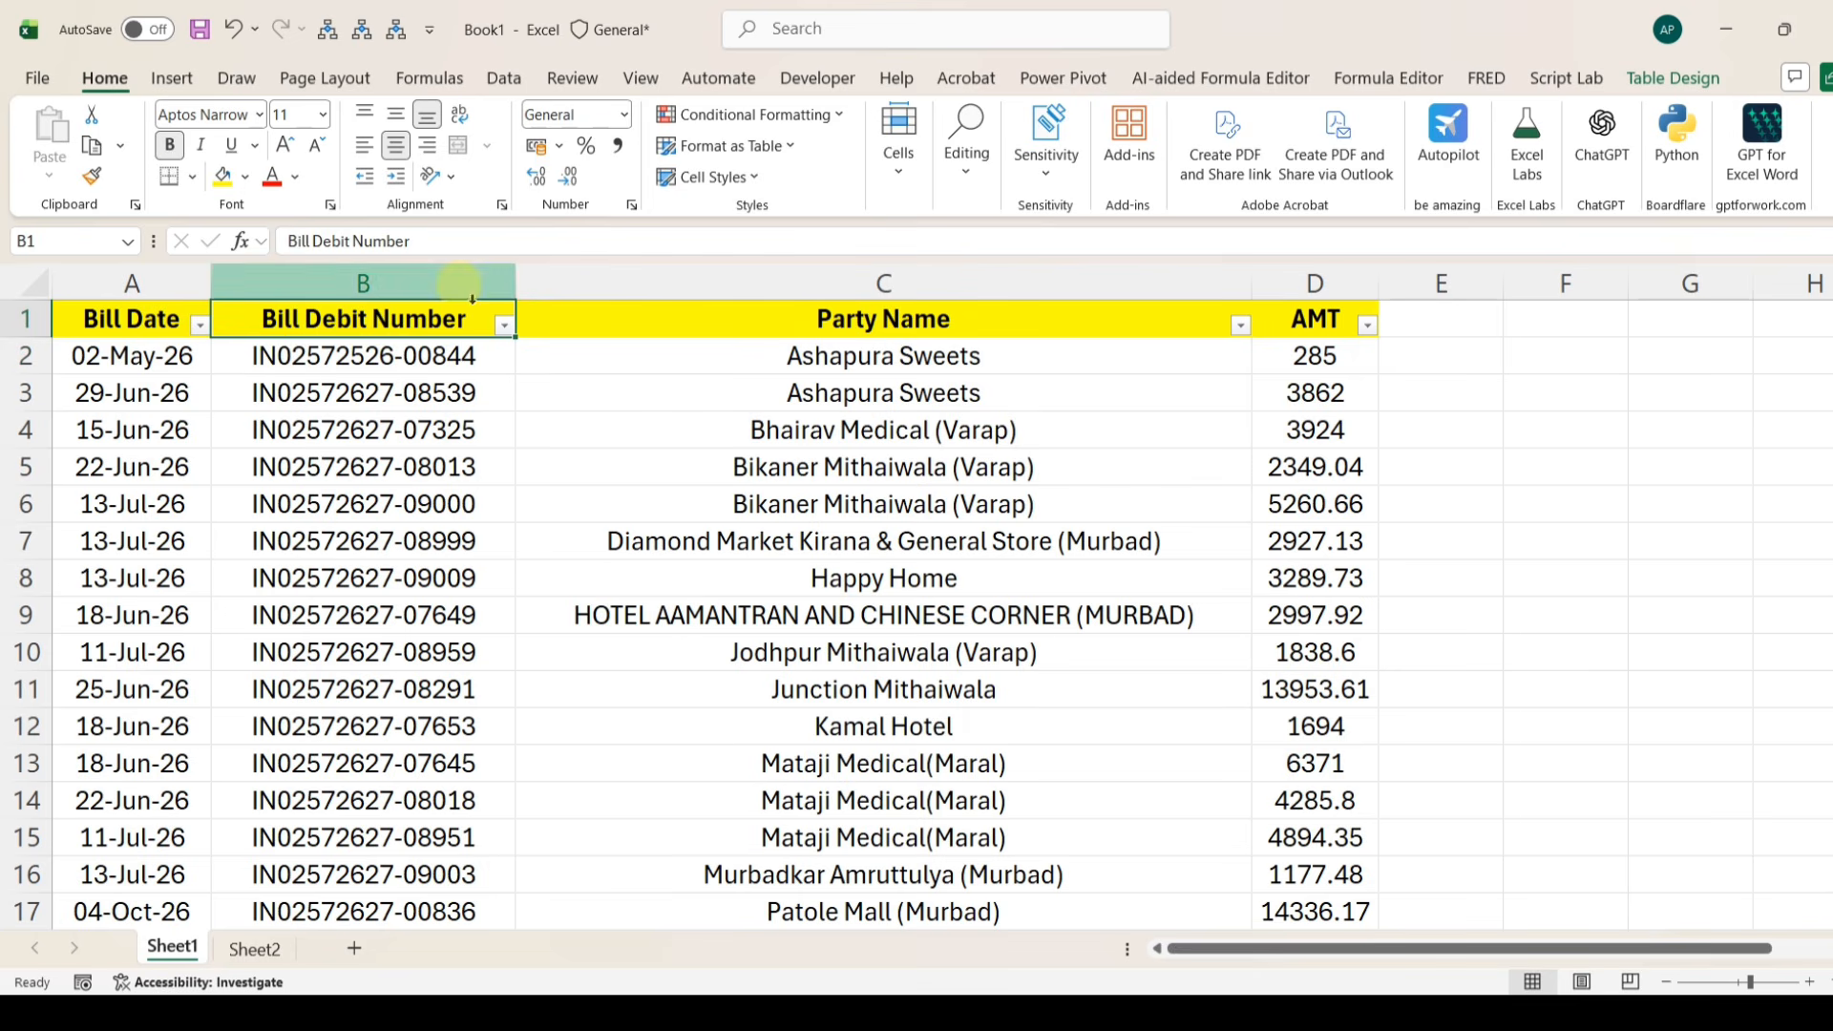
{"action": "left_click", "coordinate": [1663, 76]}
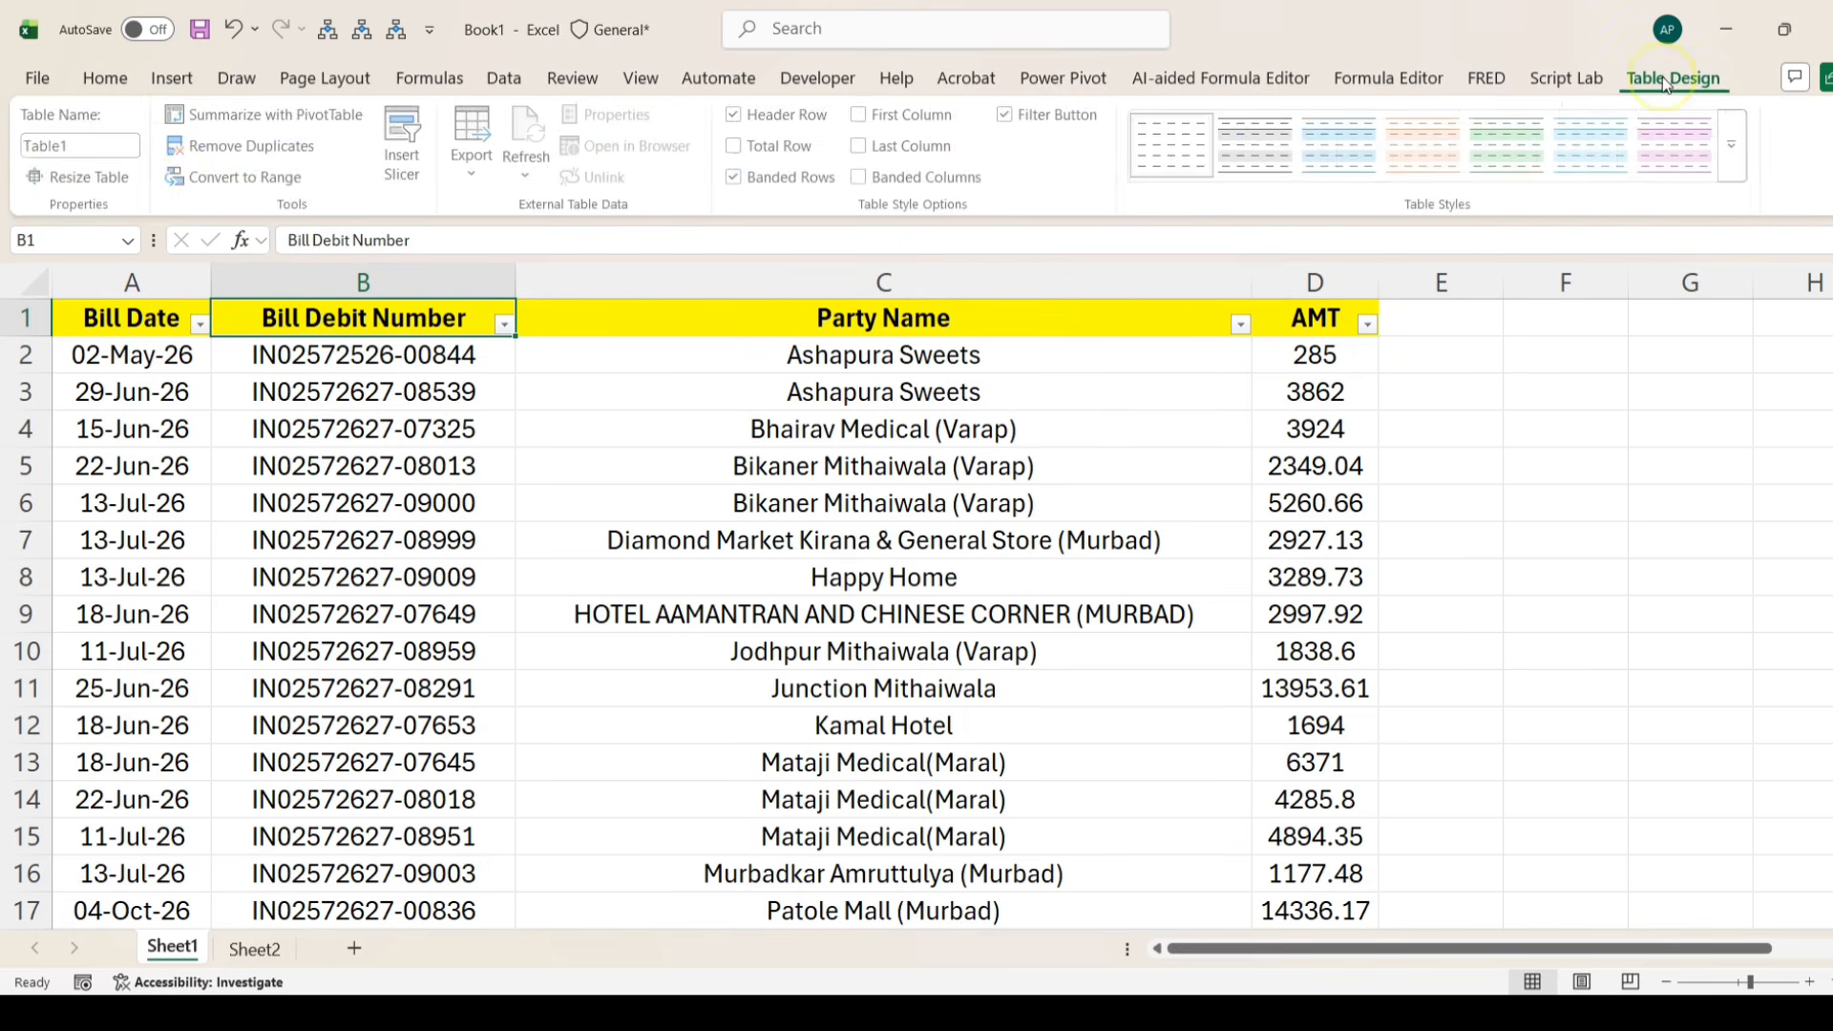
{"action": "left_click", "coordinate": [98, 144]}
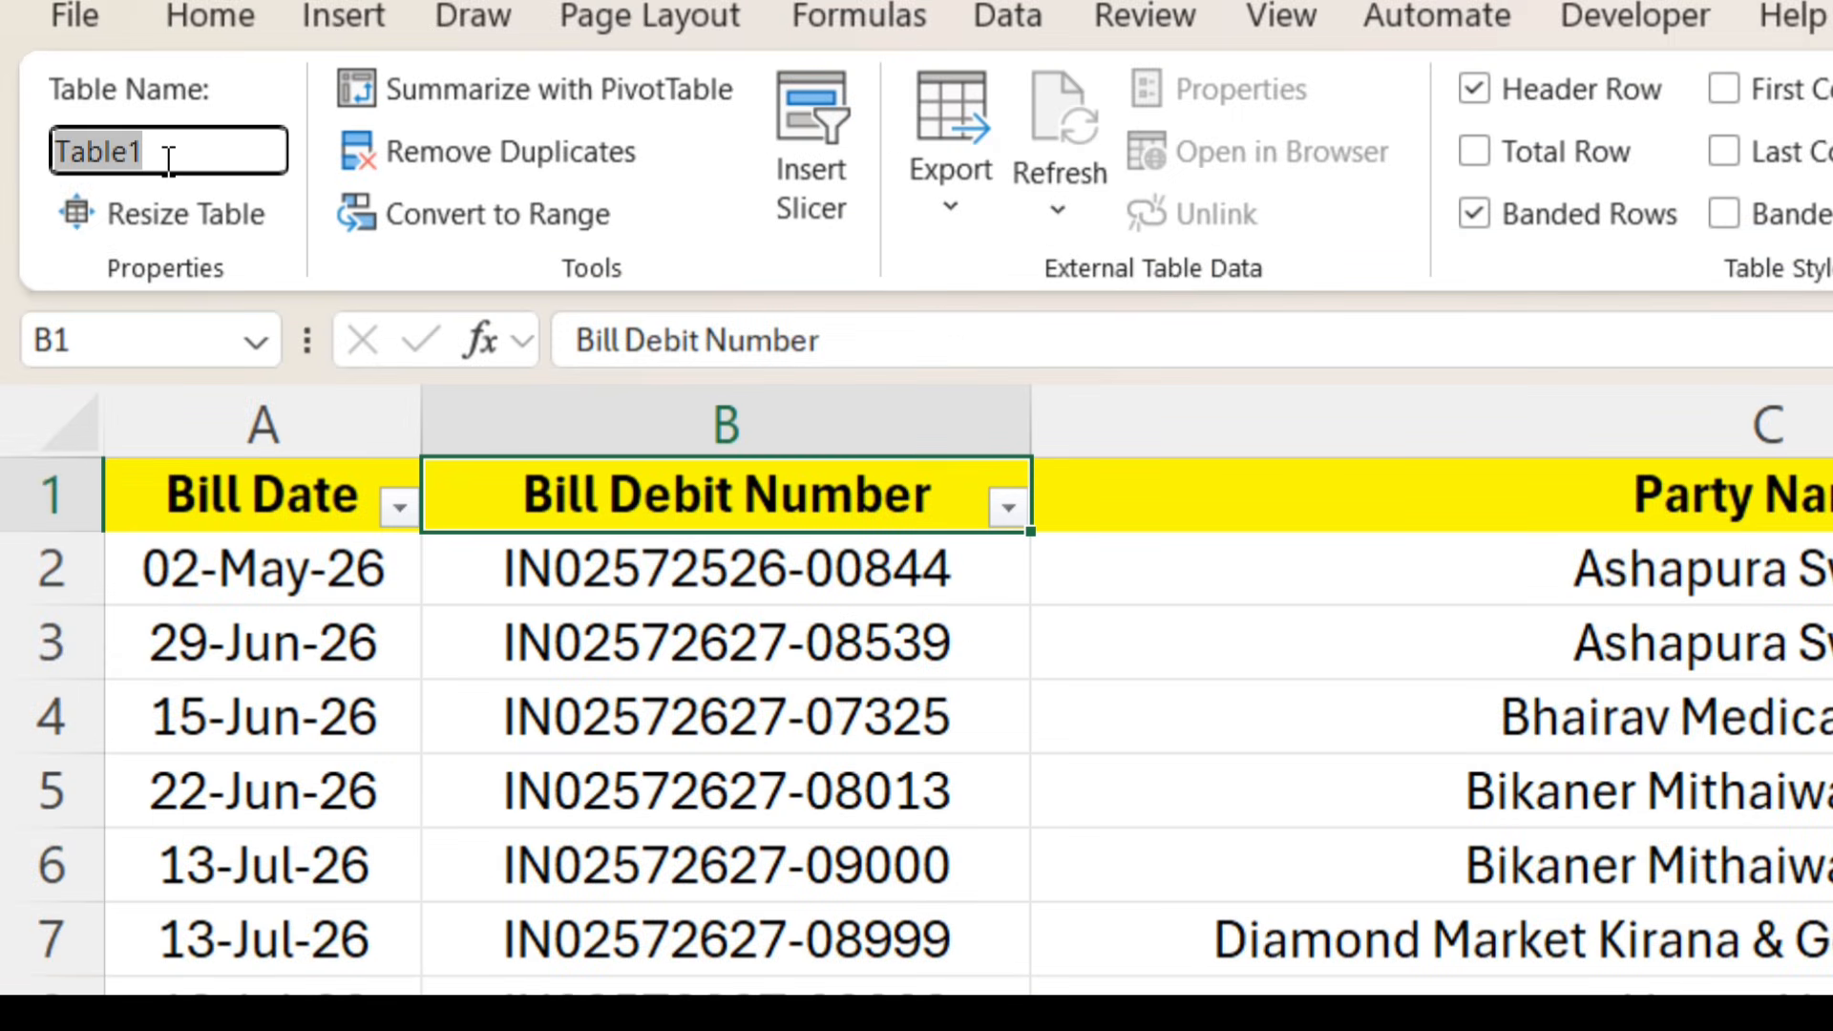
{"action": "type", "text": "rawdata"}
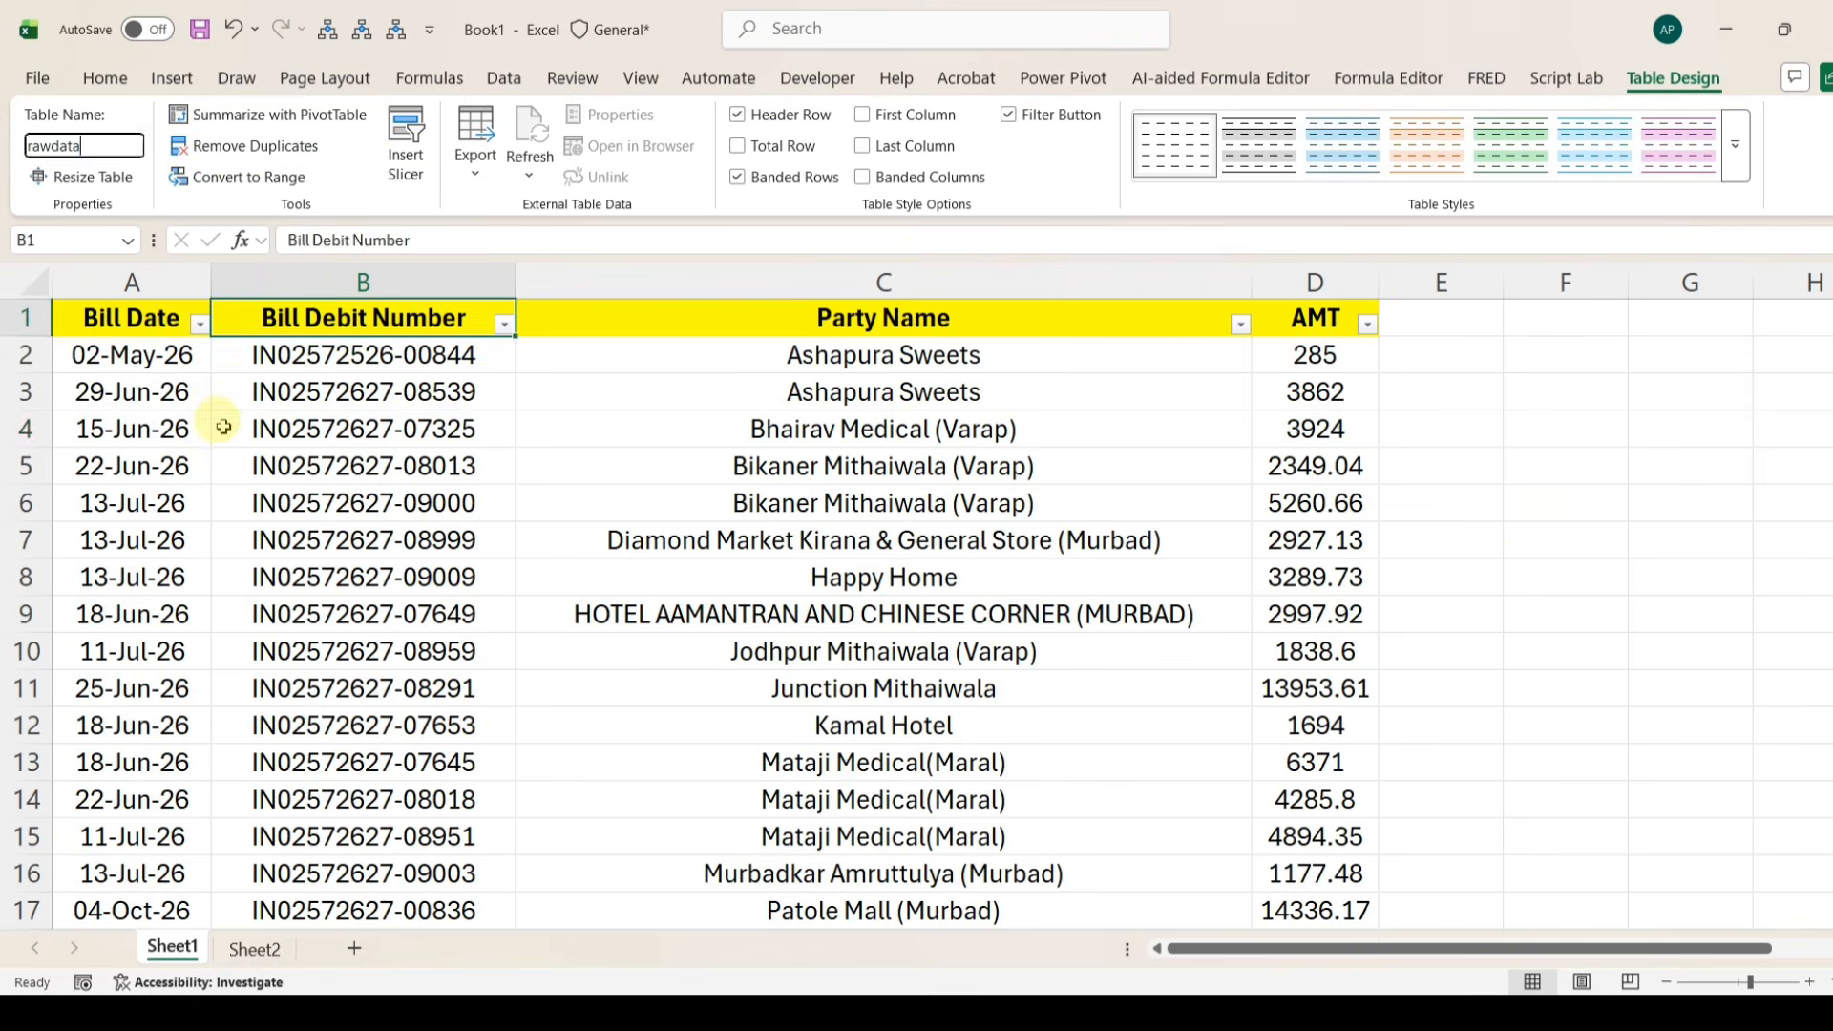
{"action": "left_click", "coordinate": [447, 708]}
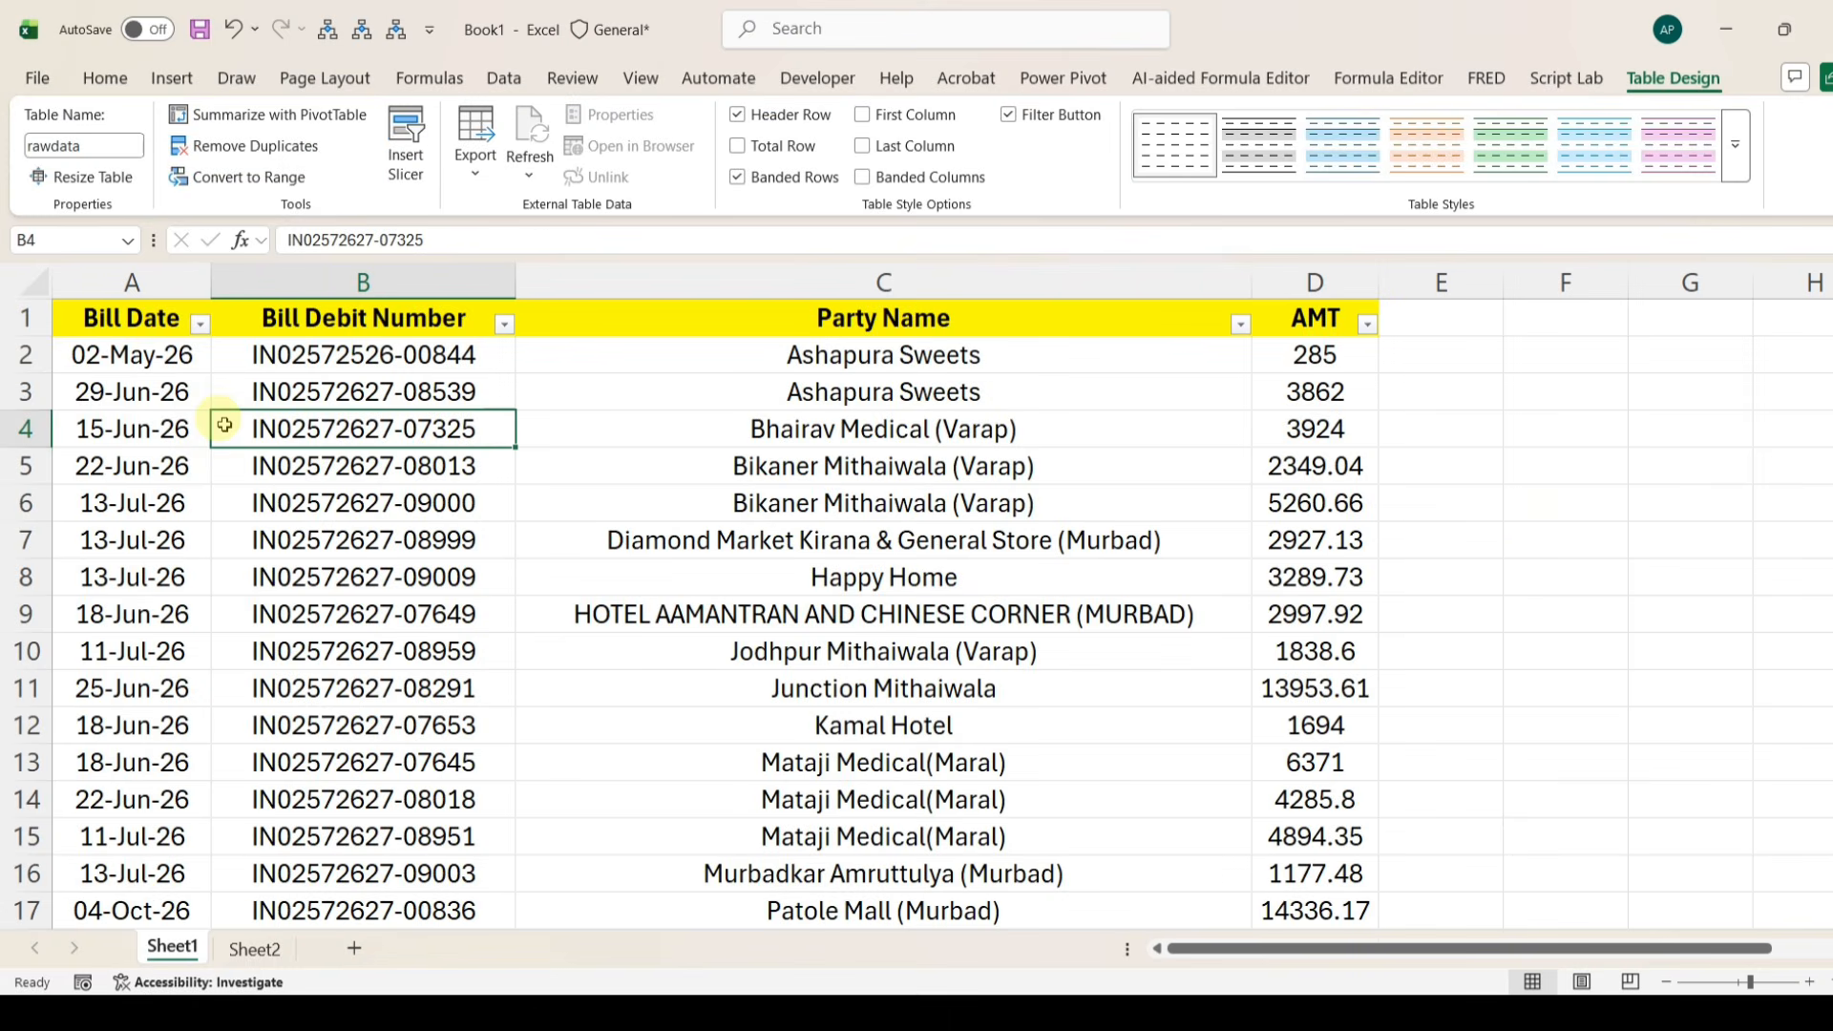
{"action": "left_click", "coordinate": [281, 959]}
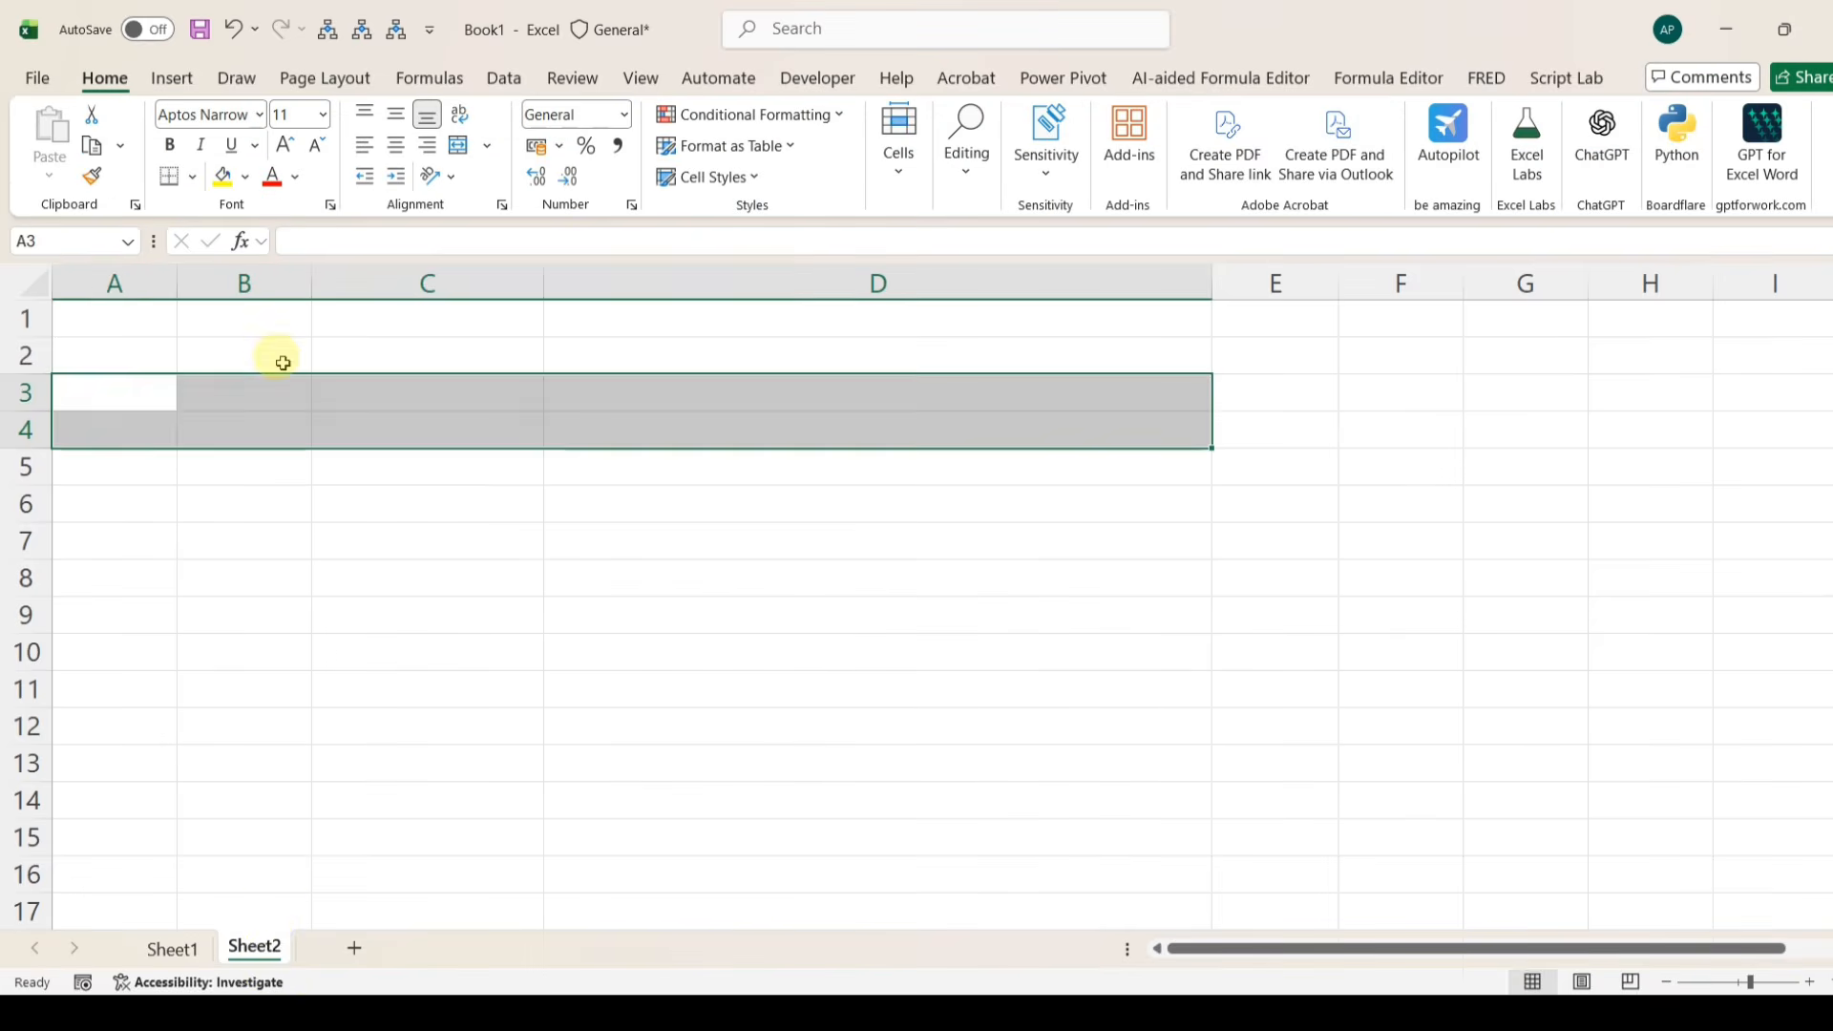
{"action": "left_click", "coordinate": [169, 950]}
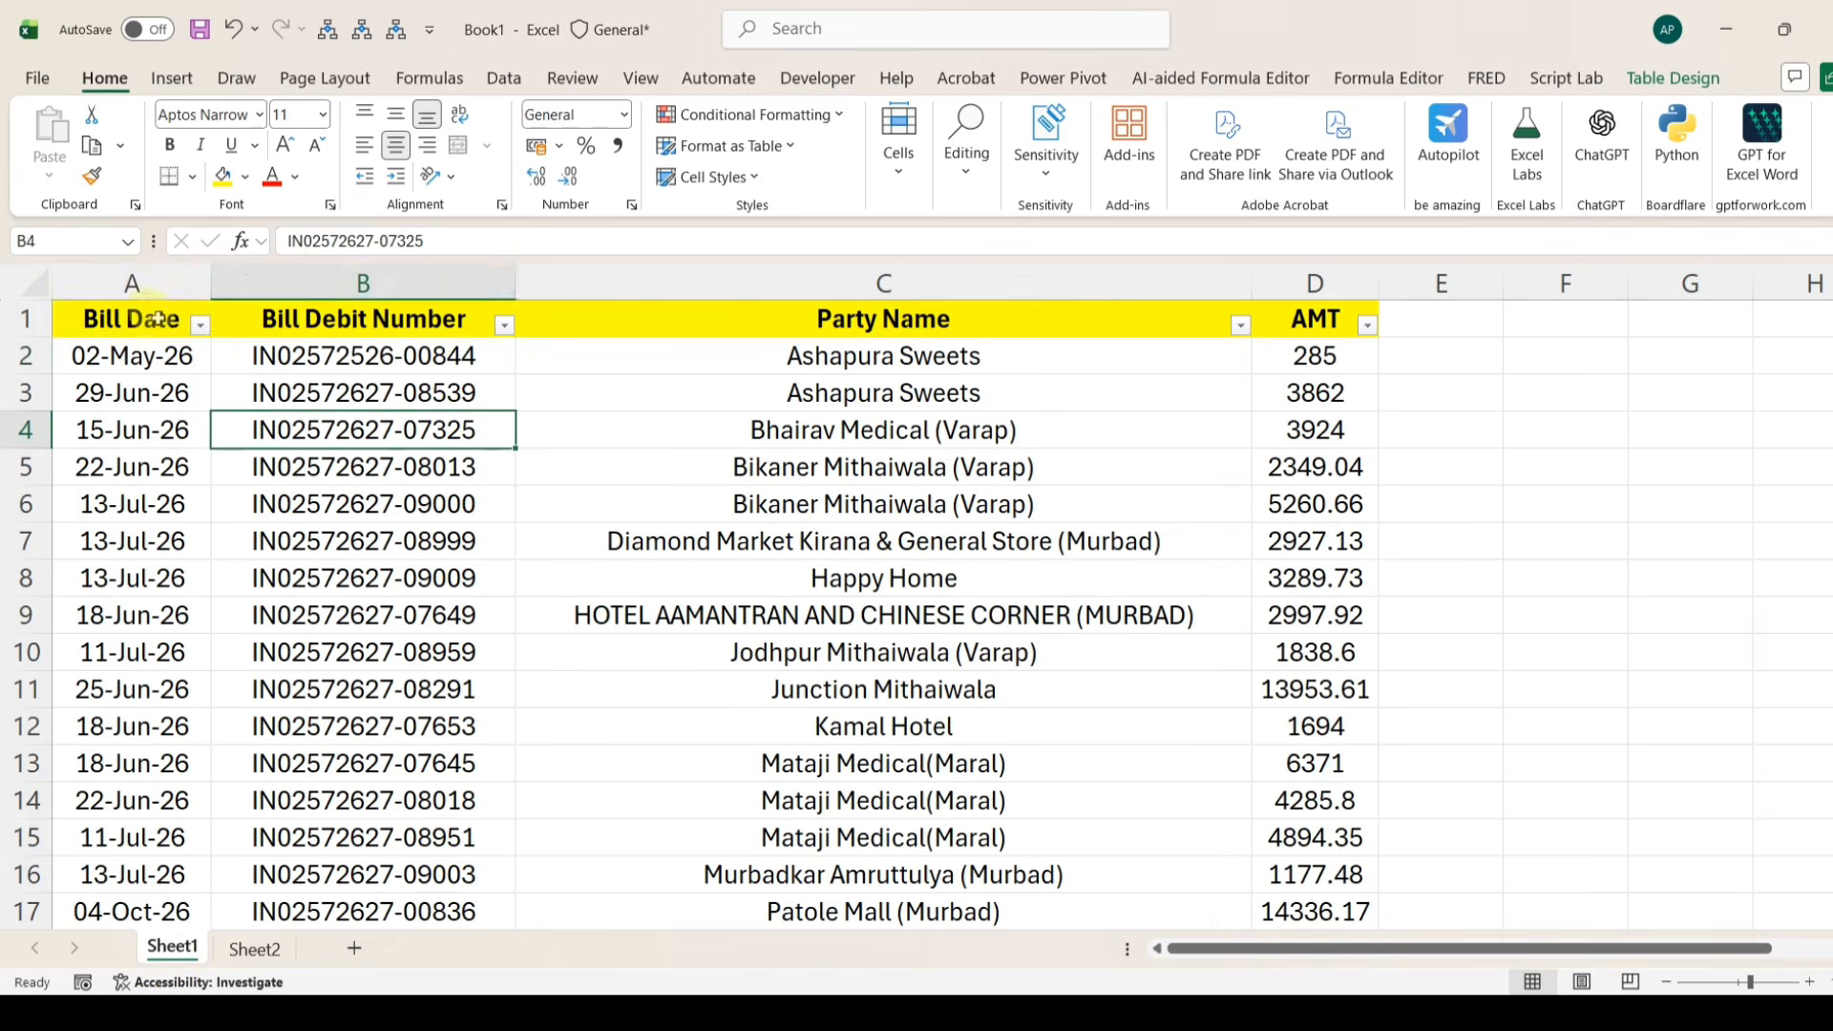
{"action": "left_click_drag", "start_coordinate": [143, 320], "coordinate": [1332, 329]}
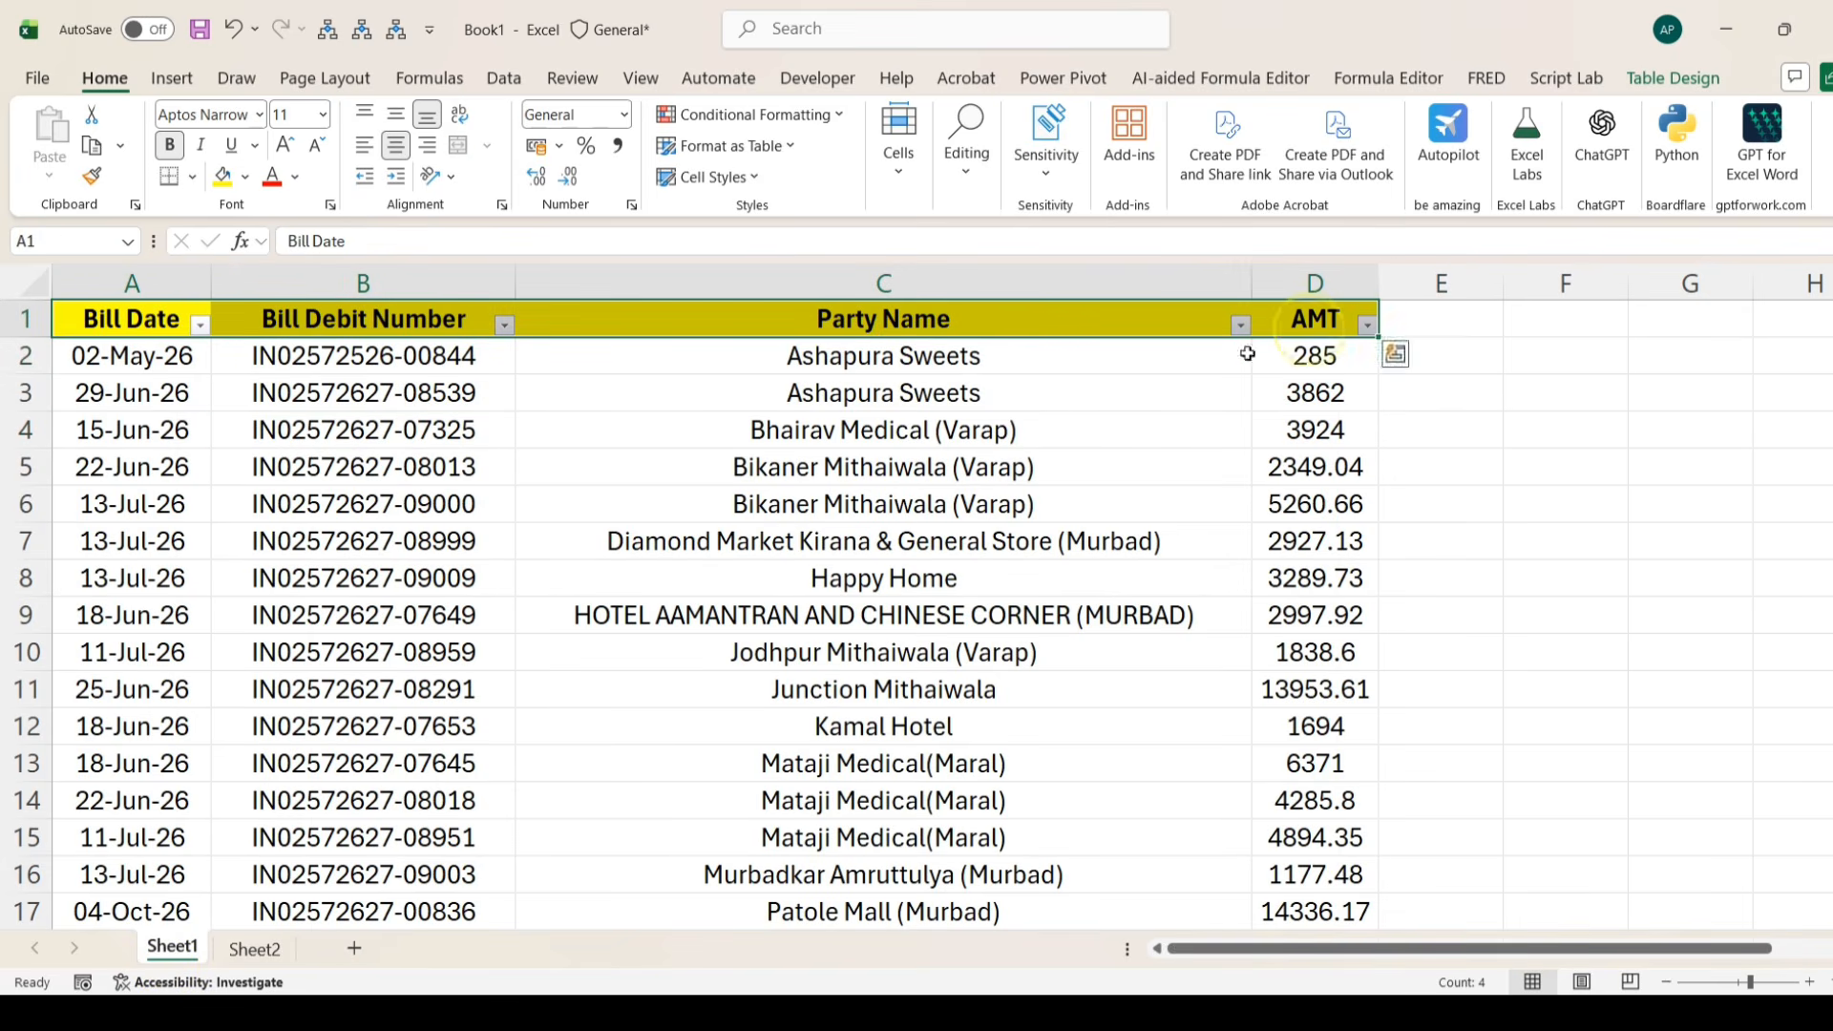
{"action": "left_click", "coordinate": [259, 959]}
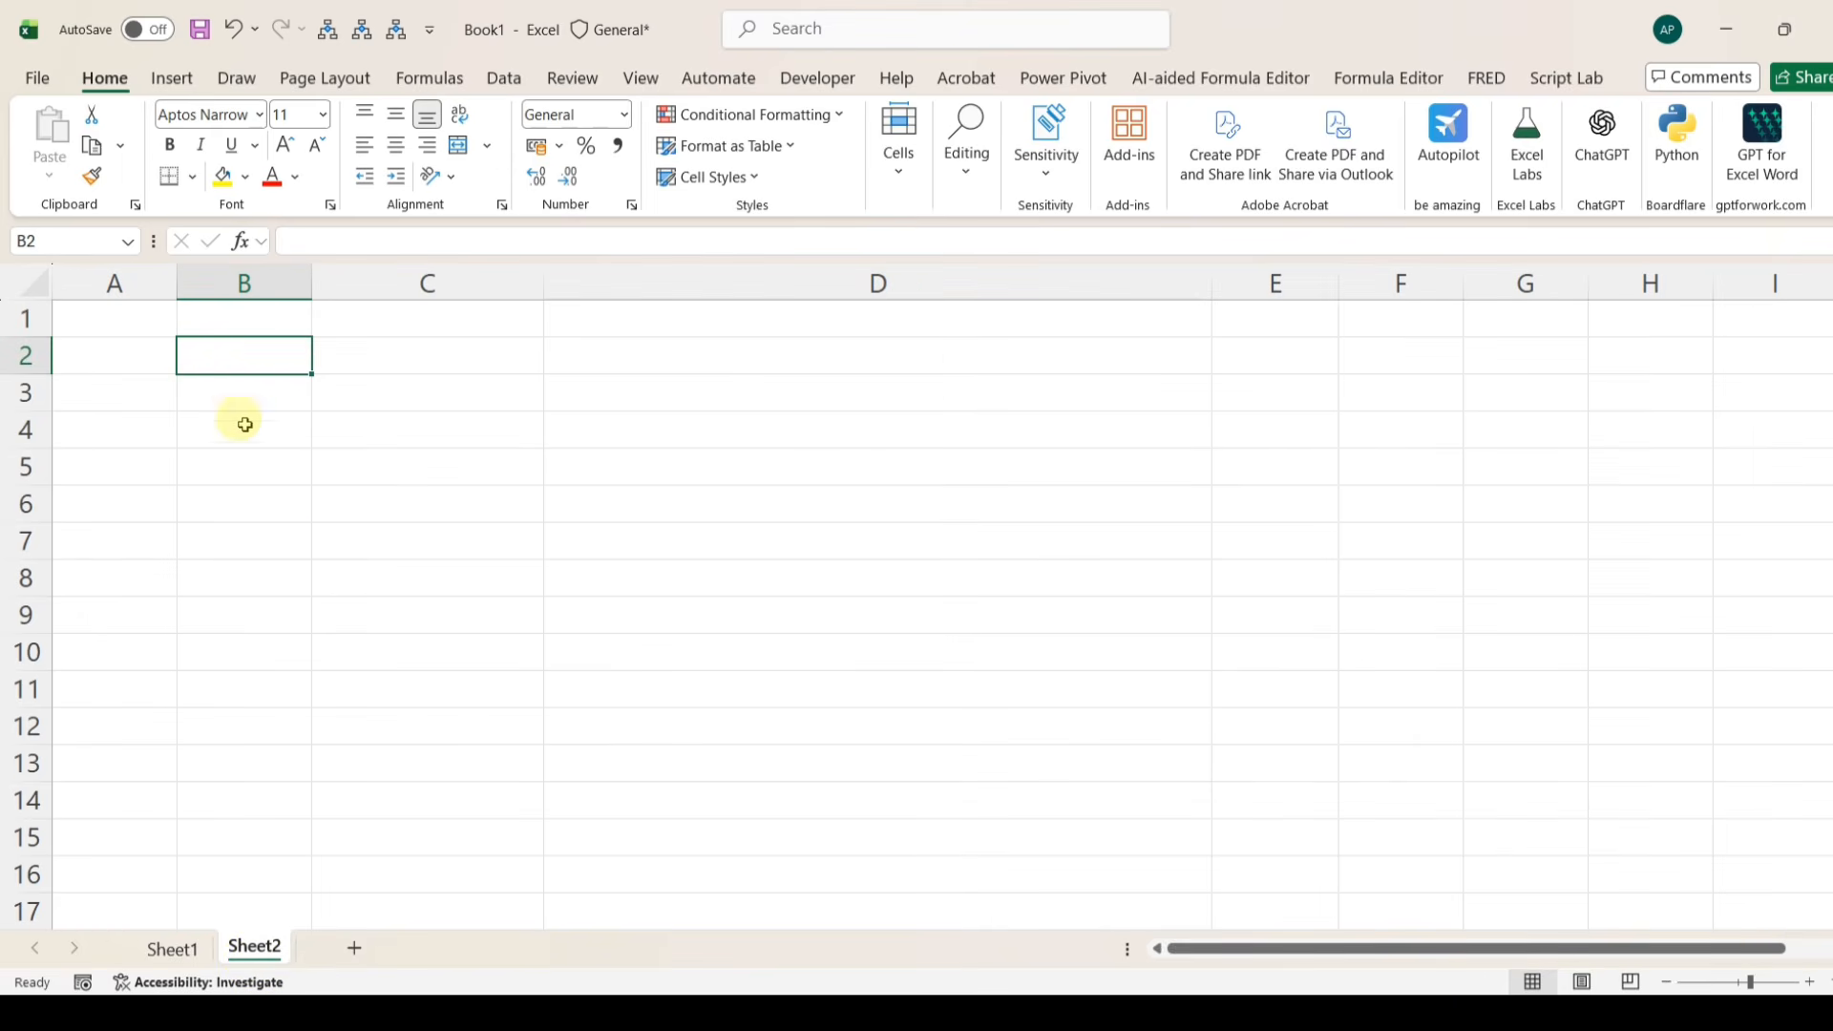
{"action": "left_click", "coordinate": [242, 392]}
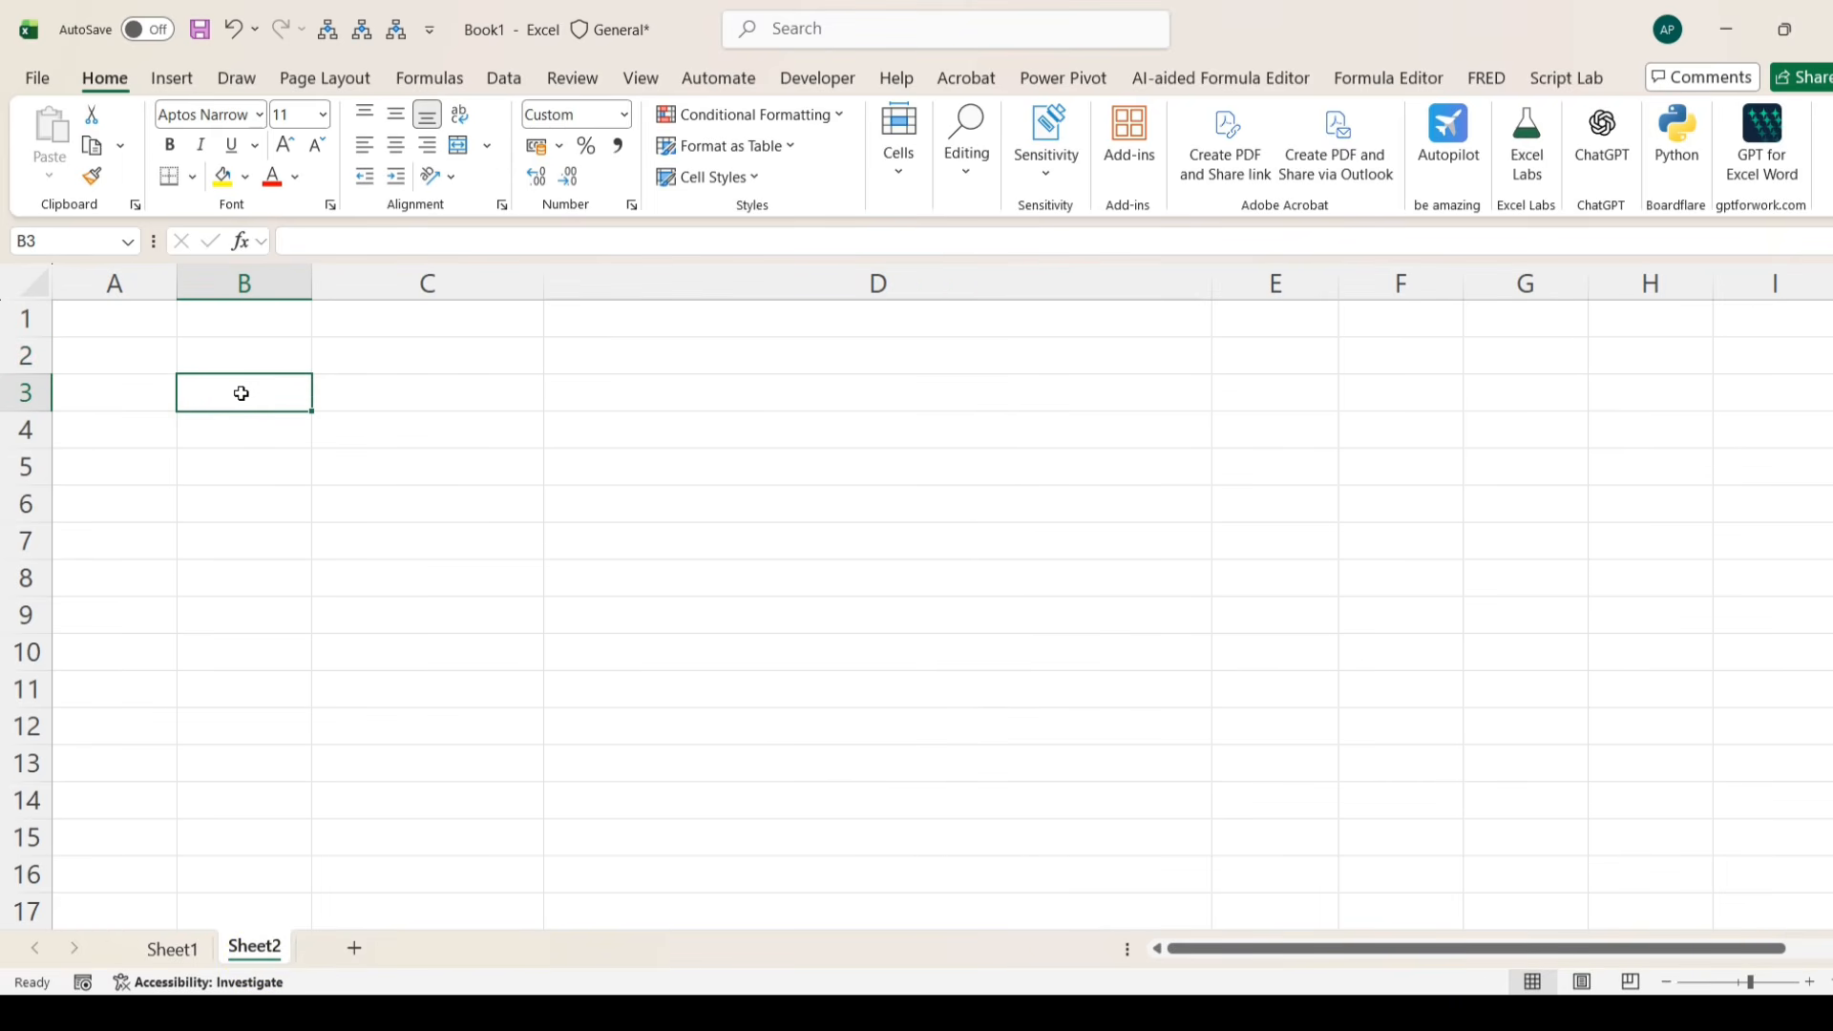
{"action": "type", "text": "="}
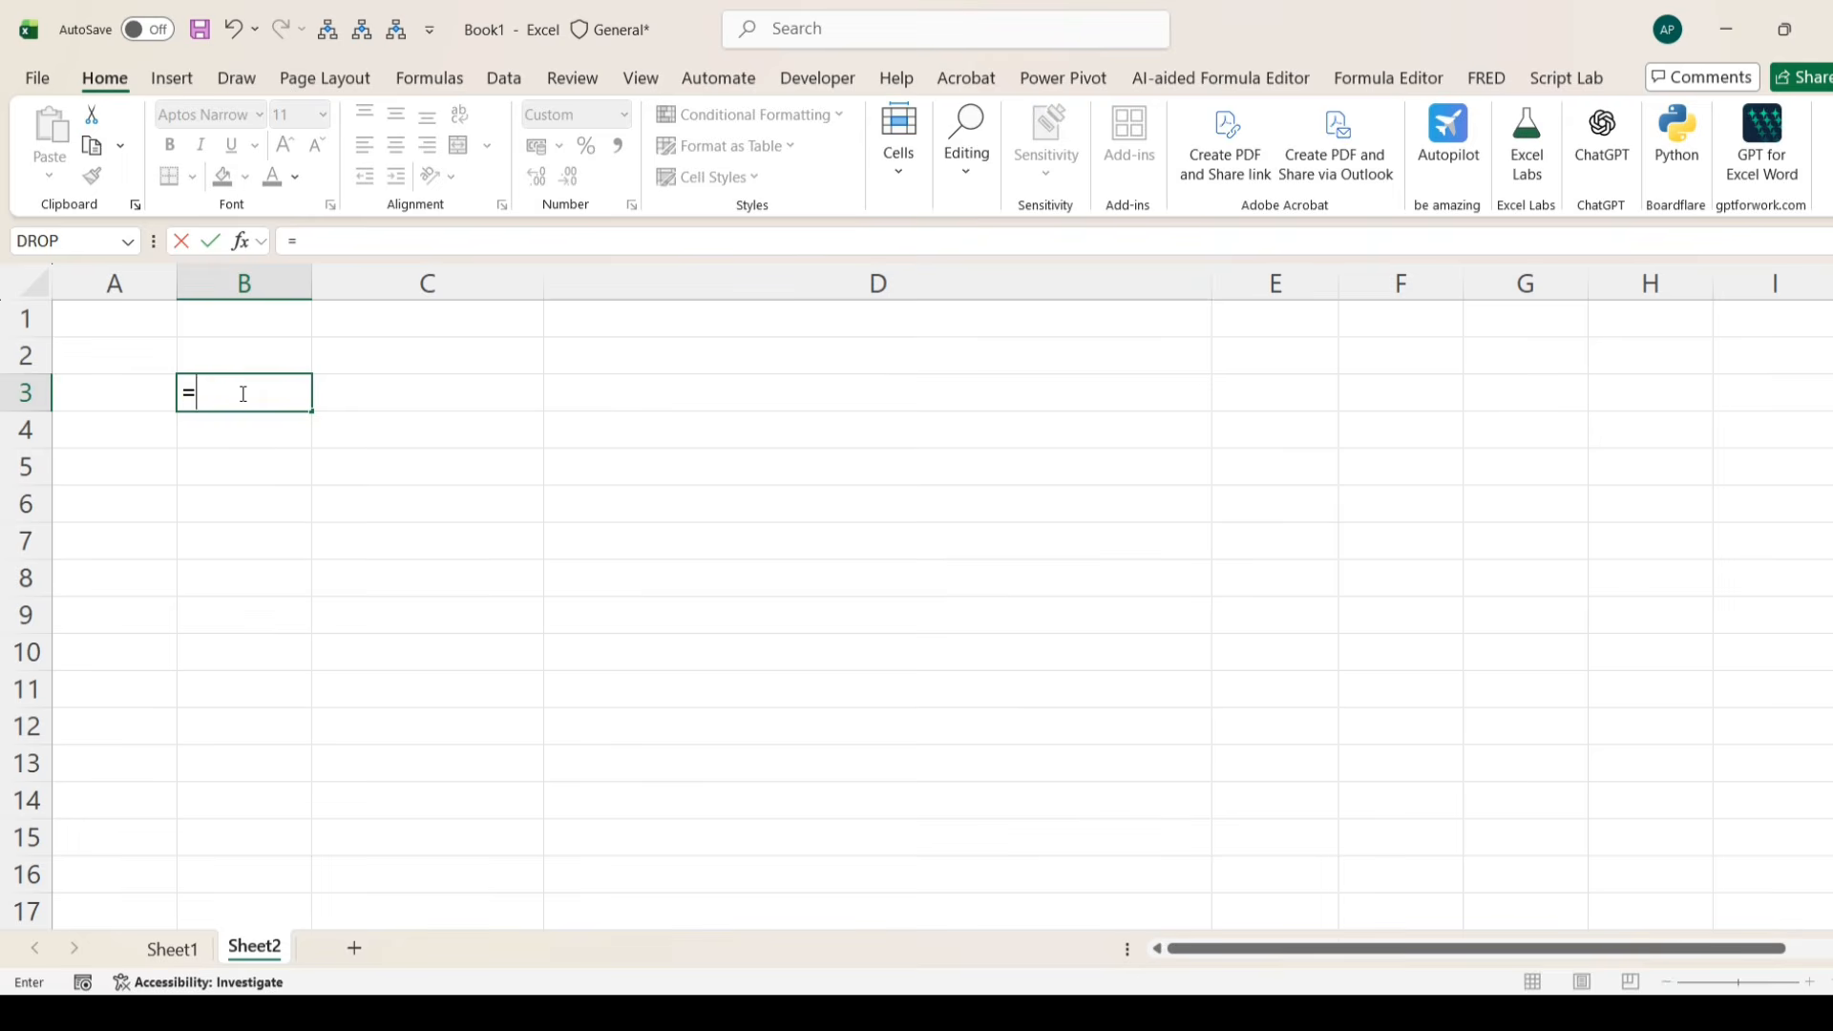
{"action": "key", "text": "Escape"}
- Examine the repeated party rows and the full extent of the bill records on Sheet1, from row 2 to the last record
{"action": "left_click", "coordinate": [190, 948]}
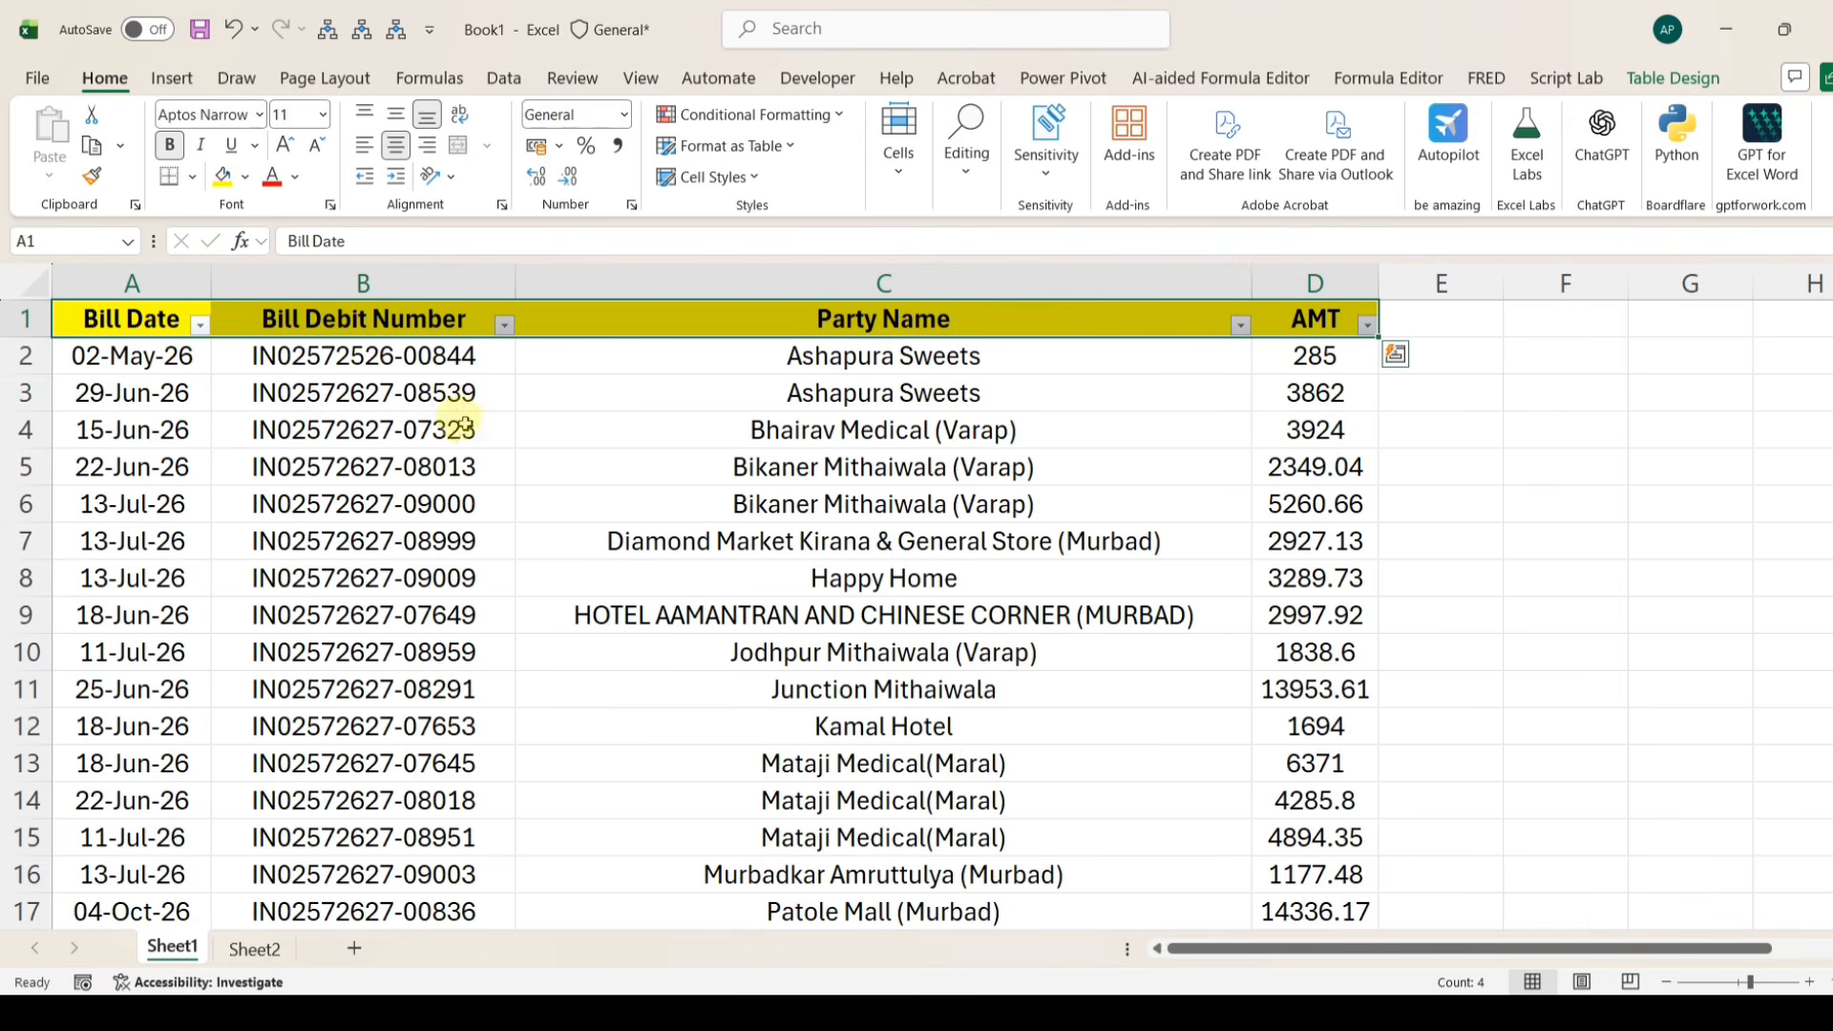
{"action": "left_click", "coordinate": [428, 391]}
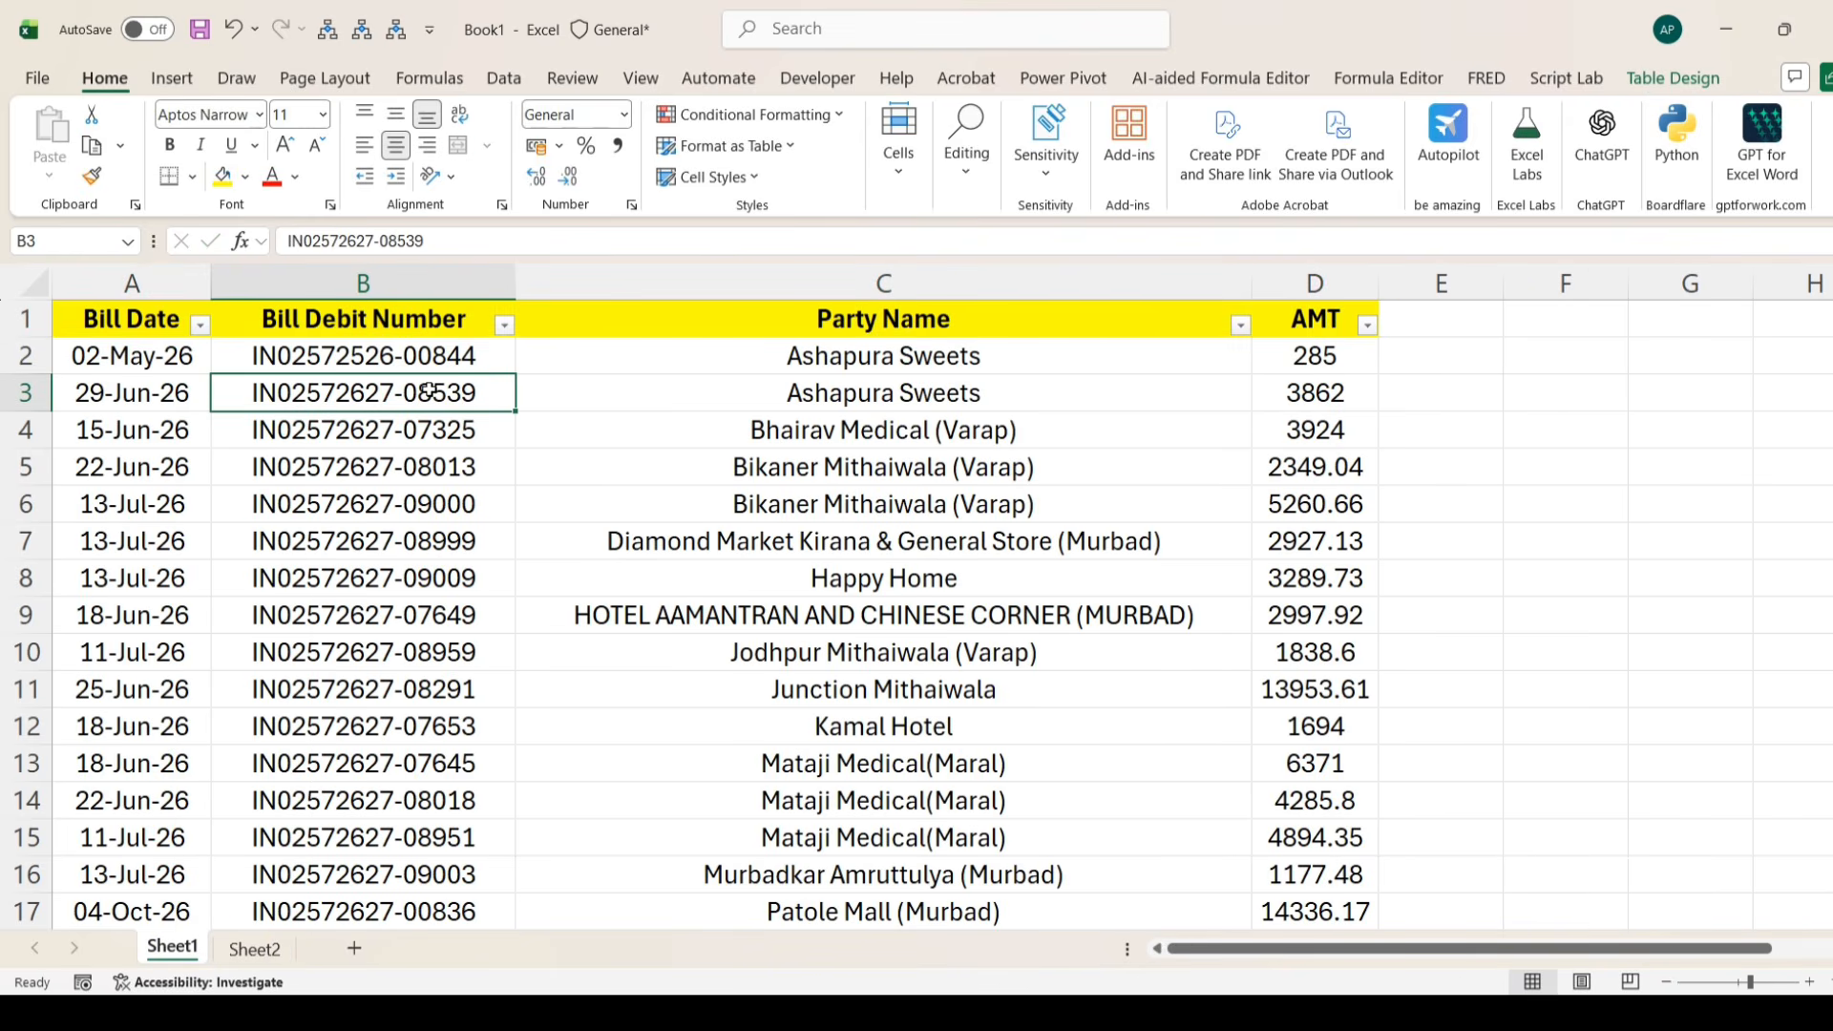
{"action": "left_click_drag", "start_coordinate": [777, 360], "coordinate": [1293, 406]}
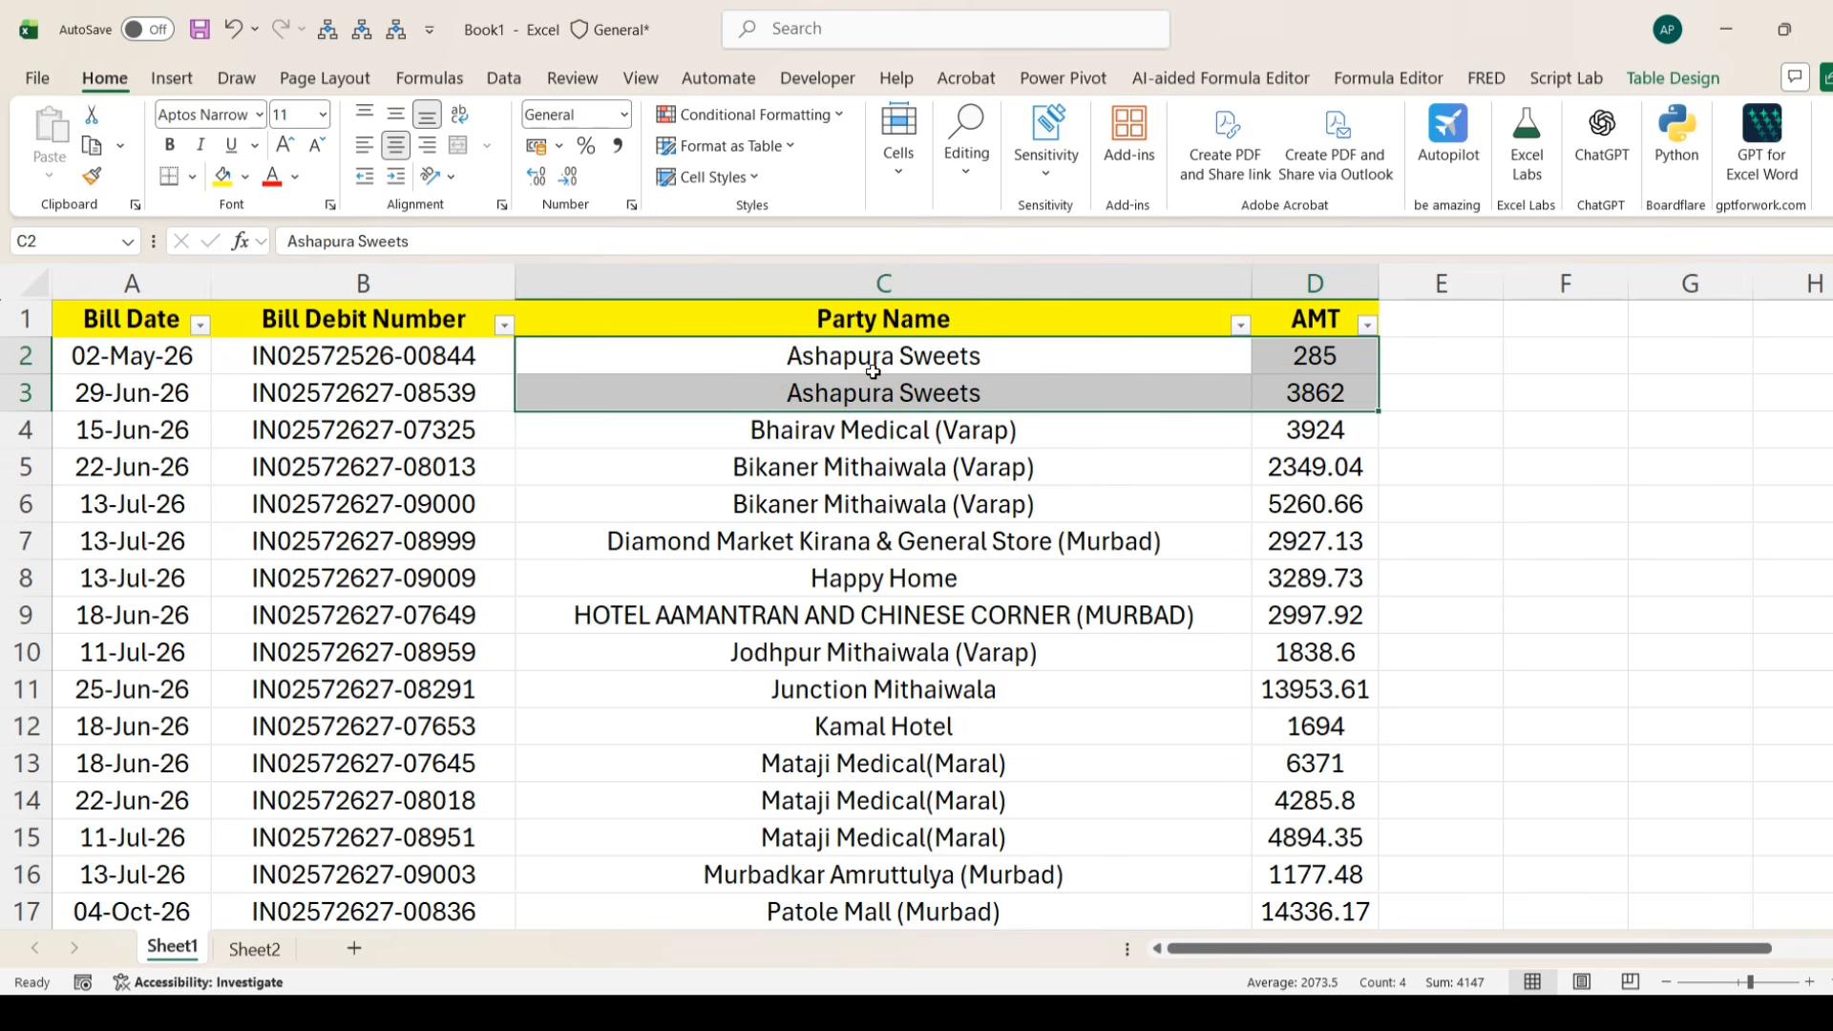
{"action": "left_click_drag", "start_coordinate": [184, 355], "coordinate": [880, 425]}
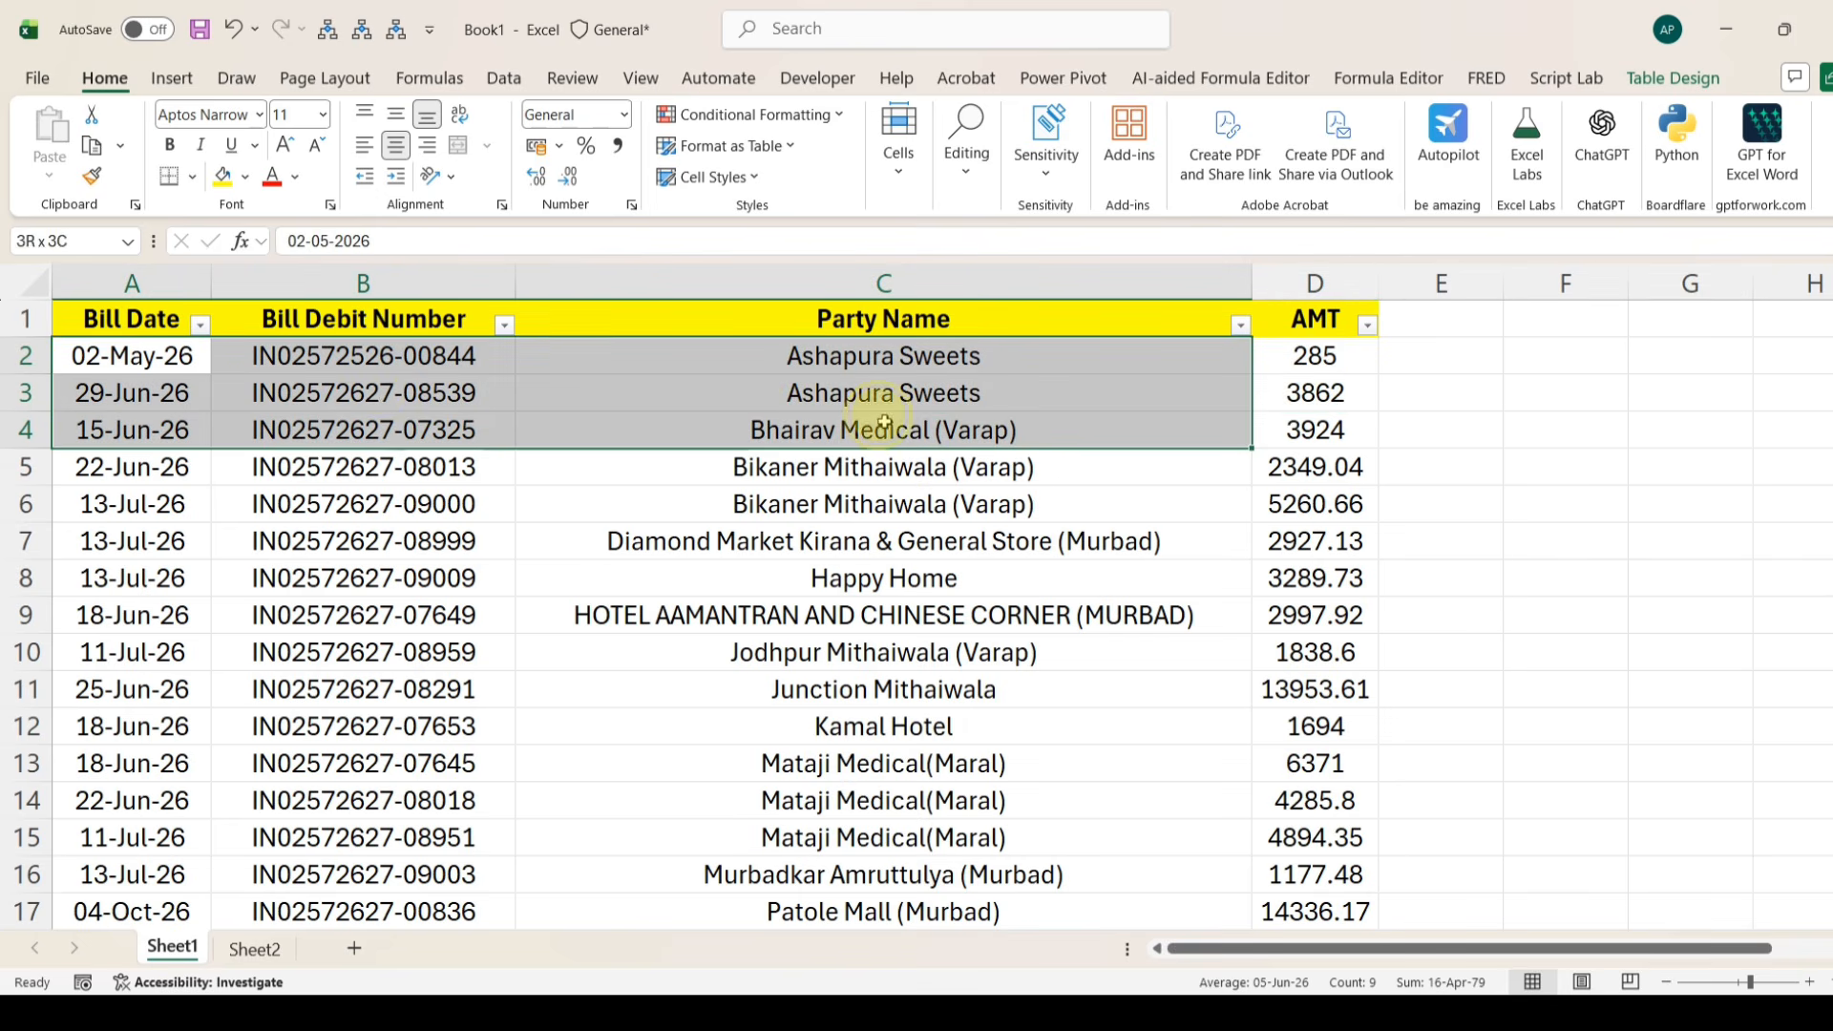
{"action": "left_click_drag", "start_coordinate": [111, 375], "coordinate": [1309, 874]}
{"action": "scroll", "coordinate": [1022, 674], "scroll_direction": "up", "scroll_amount": 9}
{"action": "scroll", "coordinate": [1022, 674], "scroll_direction": "up", "scroll_amount": 4}
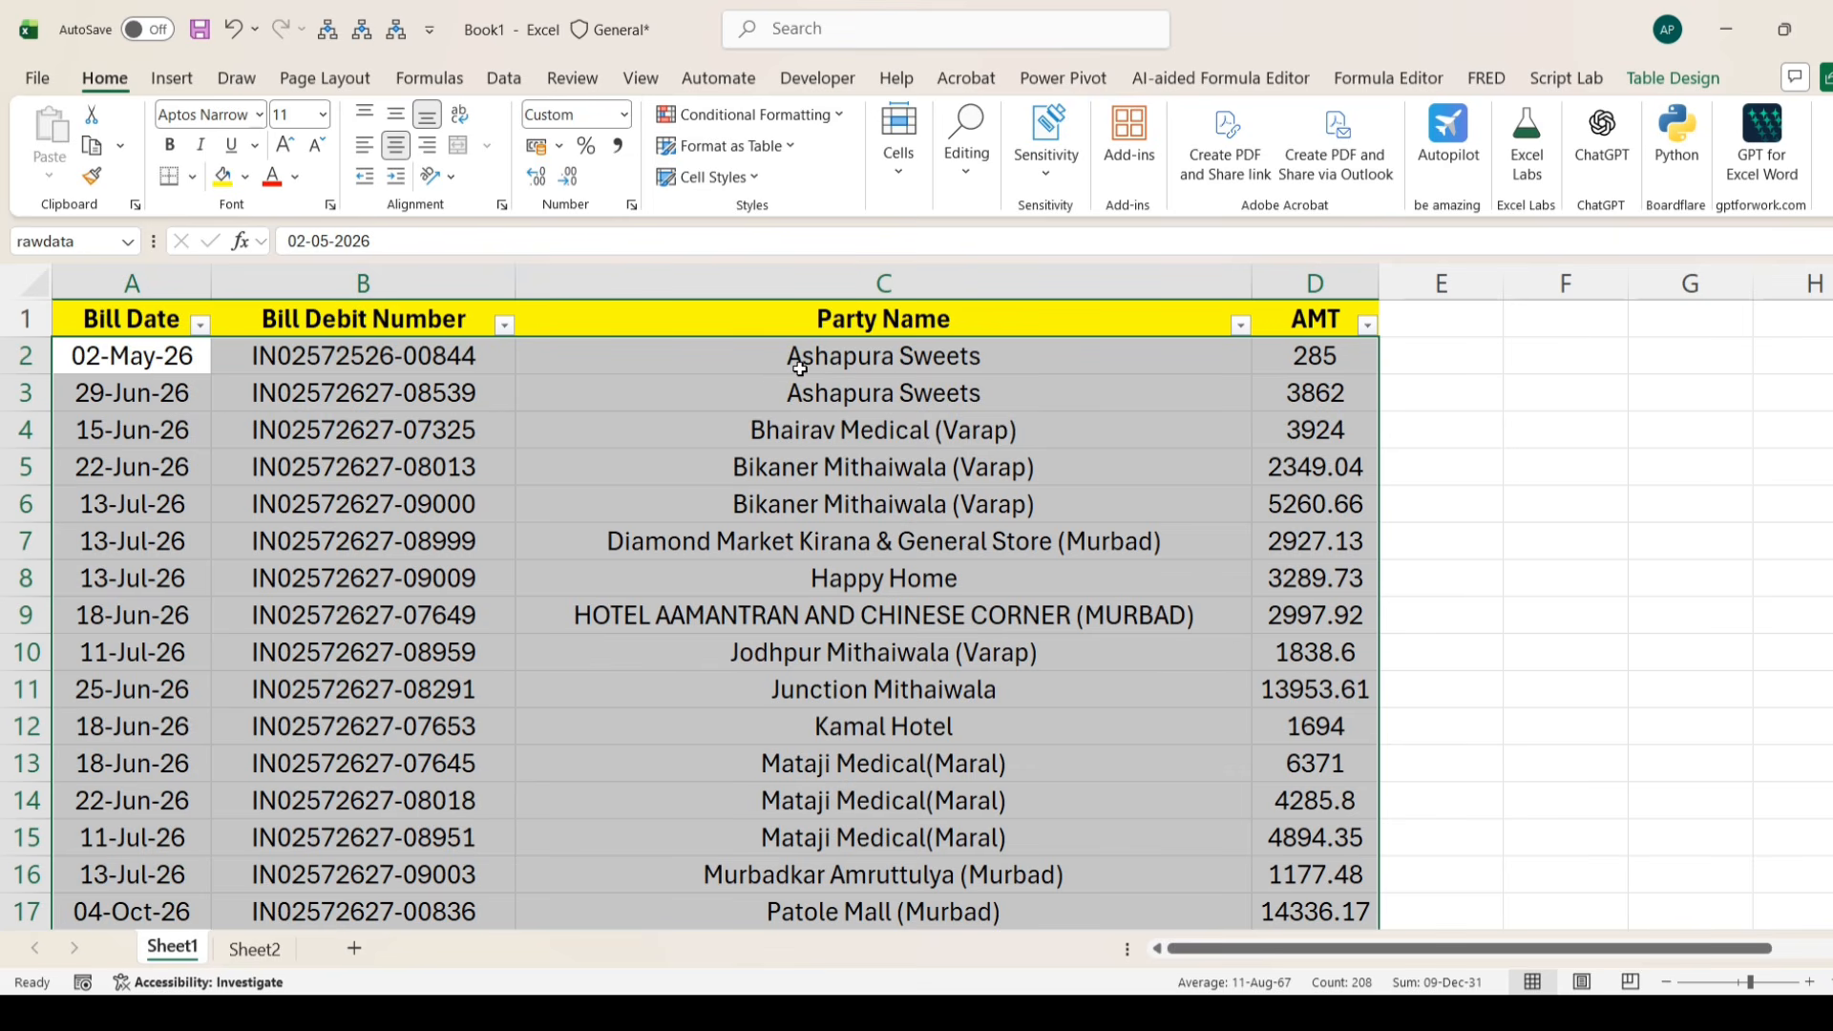
{"action": "left_click", "coordinate": [254, 948]}
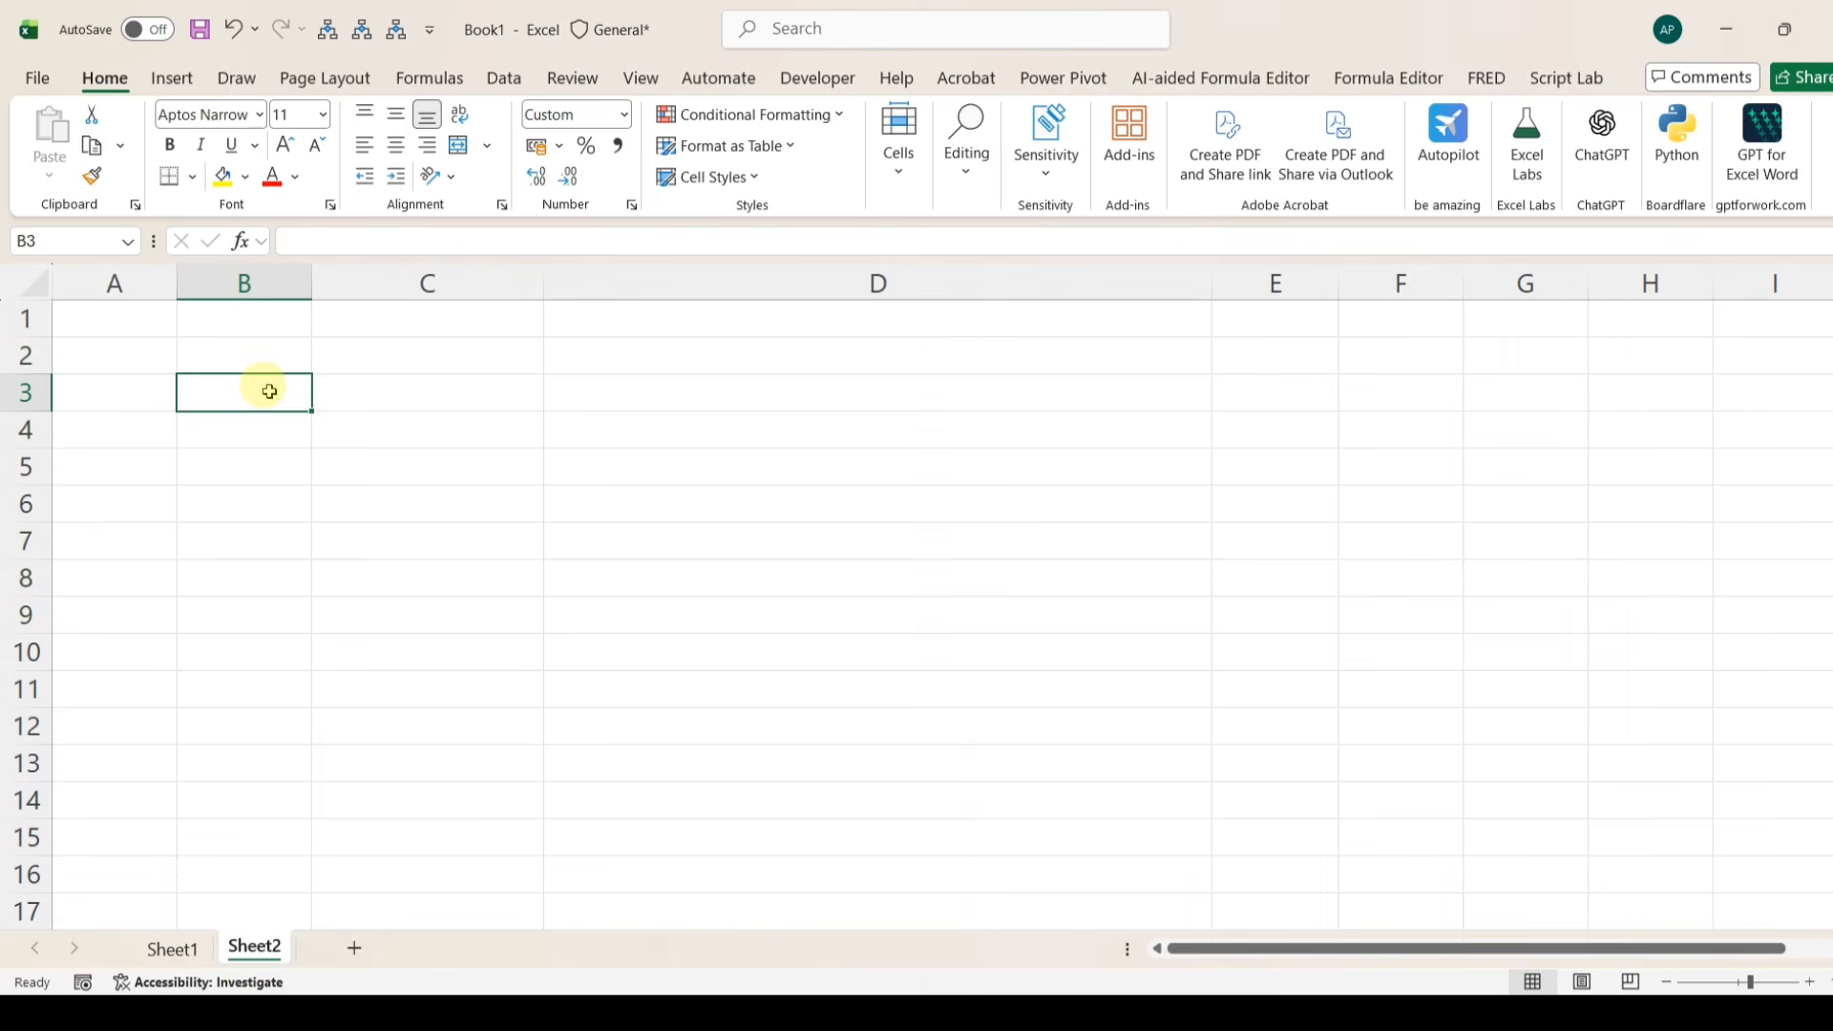
{"action": "type", "text": "=FILTER("}
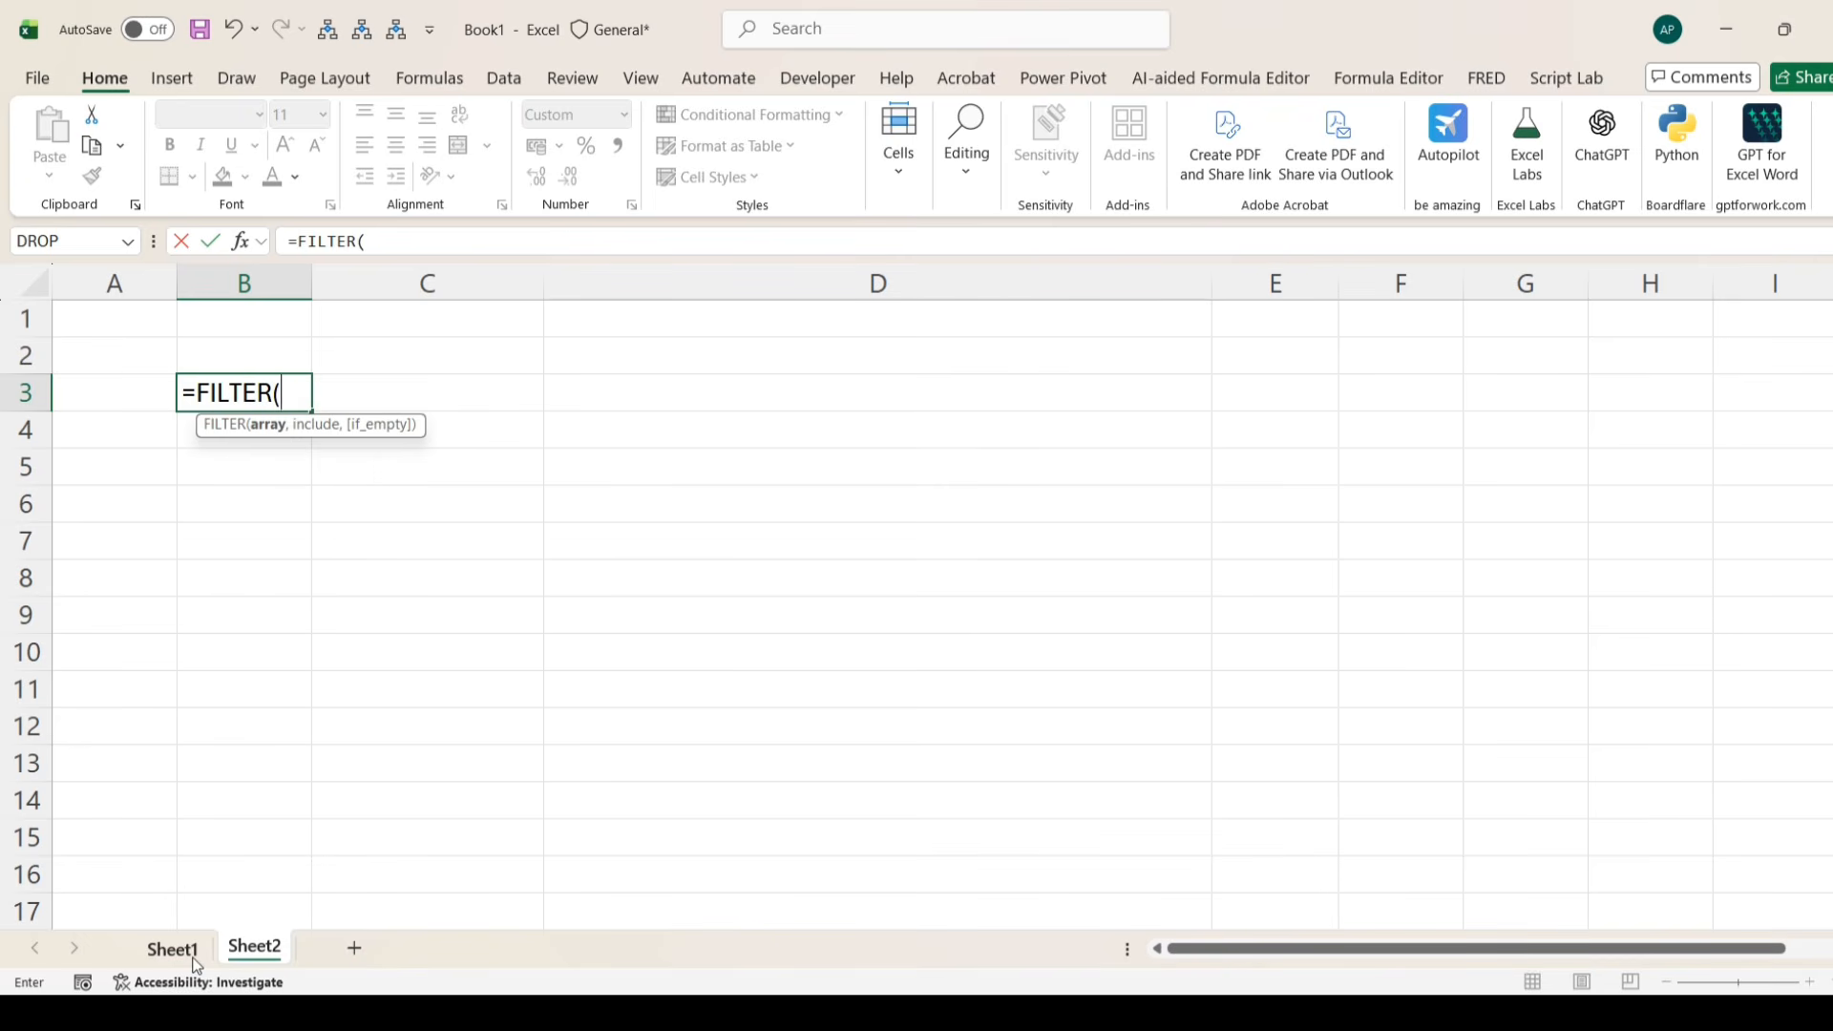
{"action": "type", "text": "rawdata"}
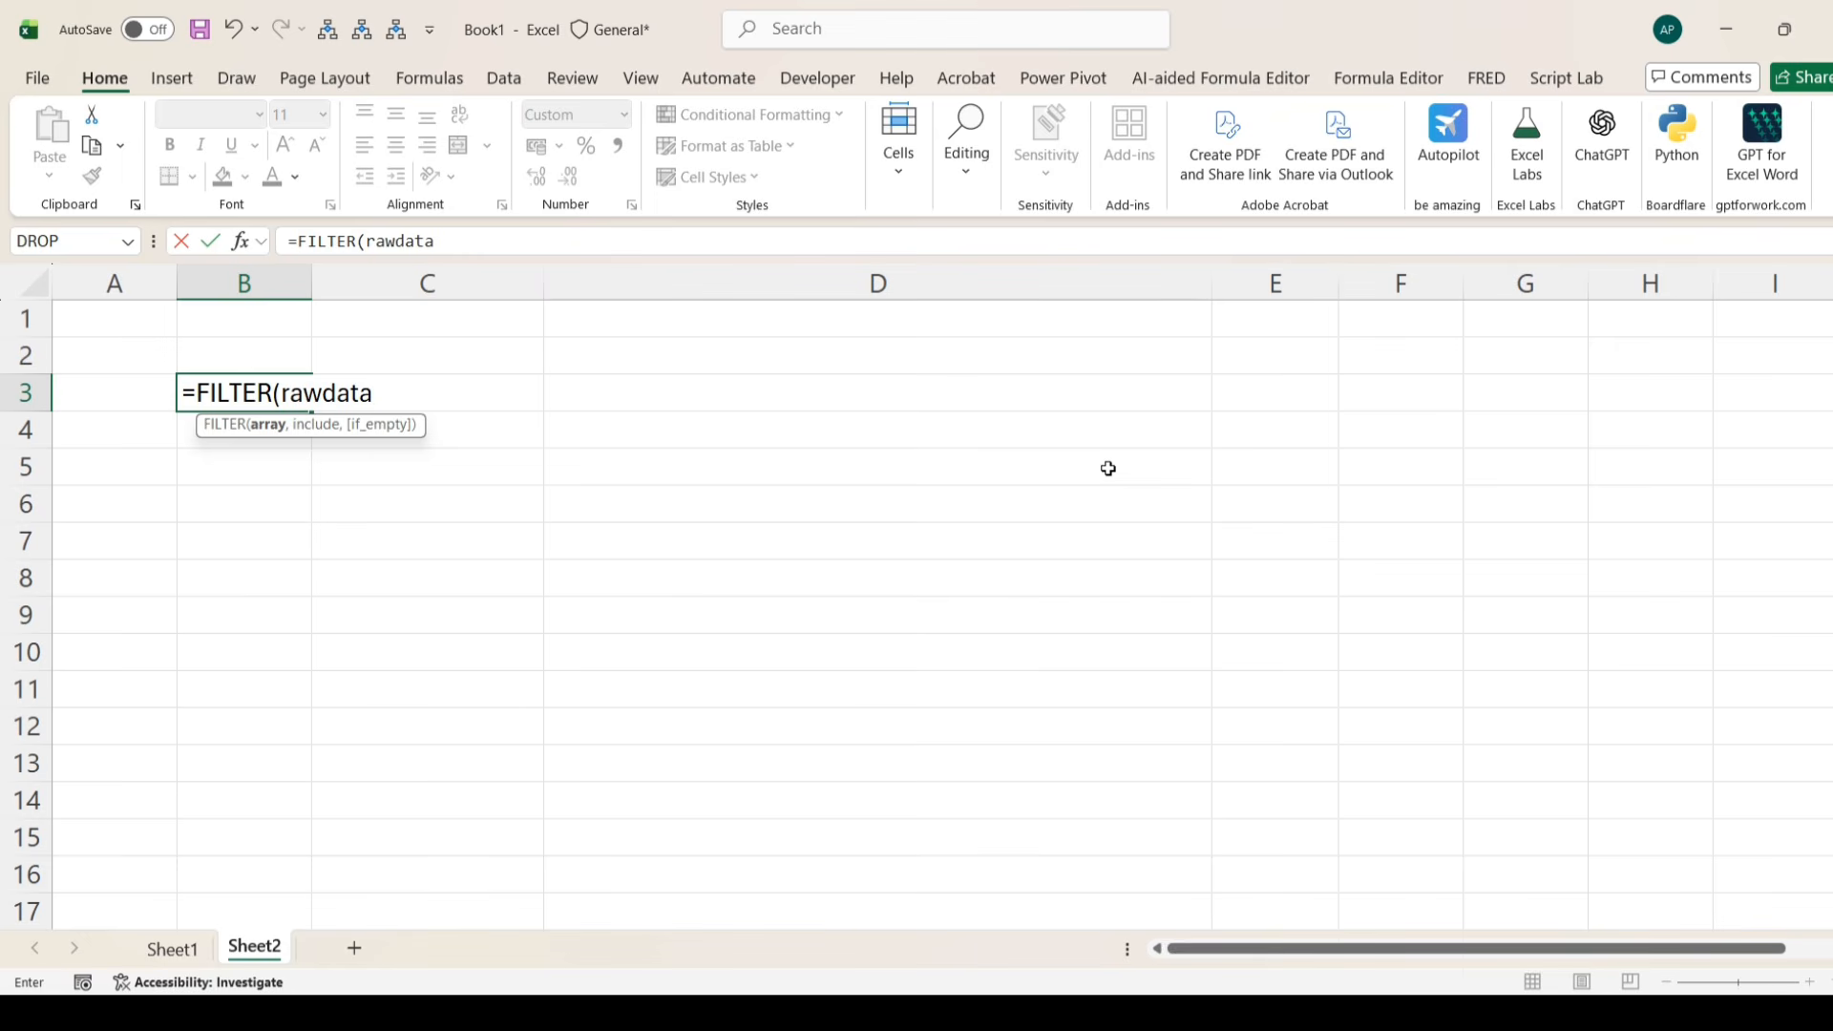
{"action": "type", "text": ","}
{"action": "left_click", "coordinate": [174, 949]}
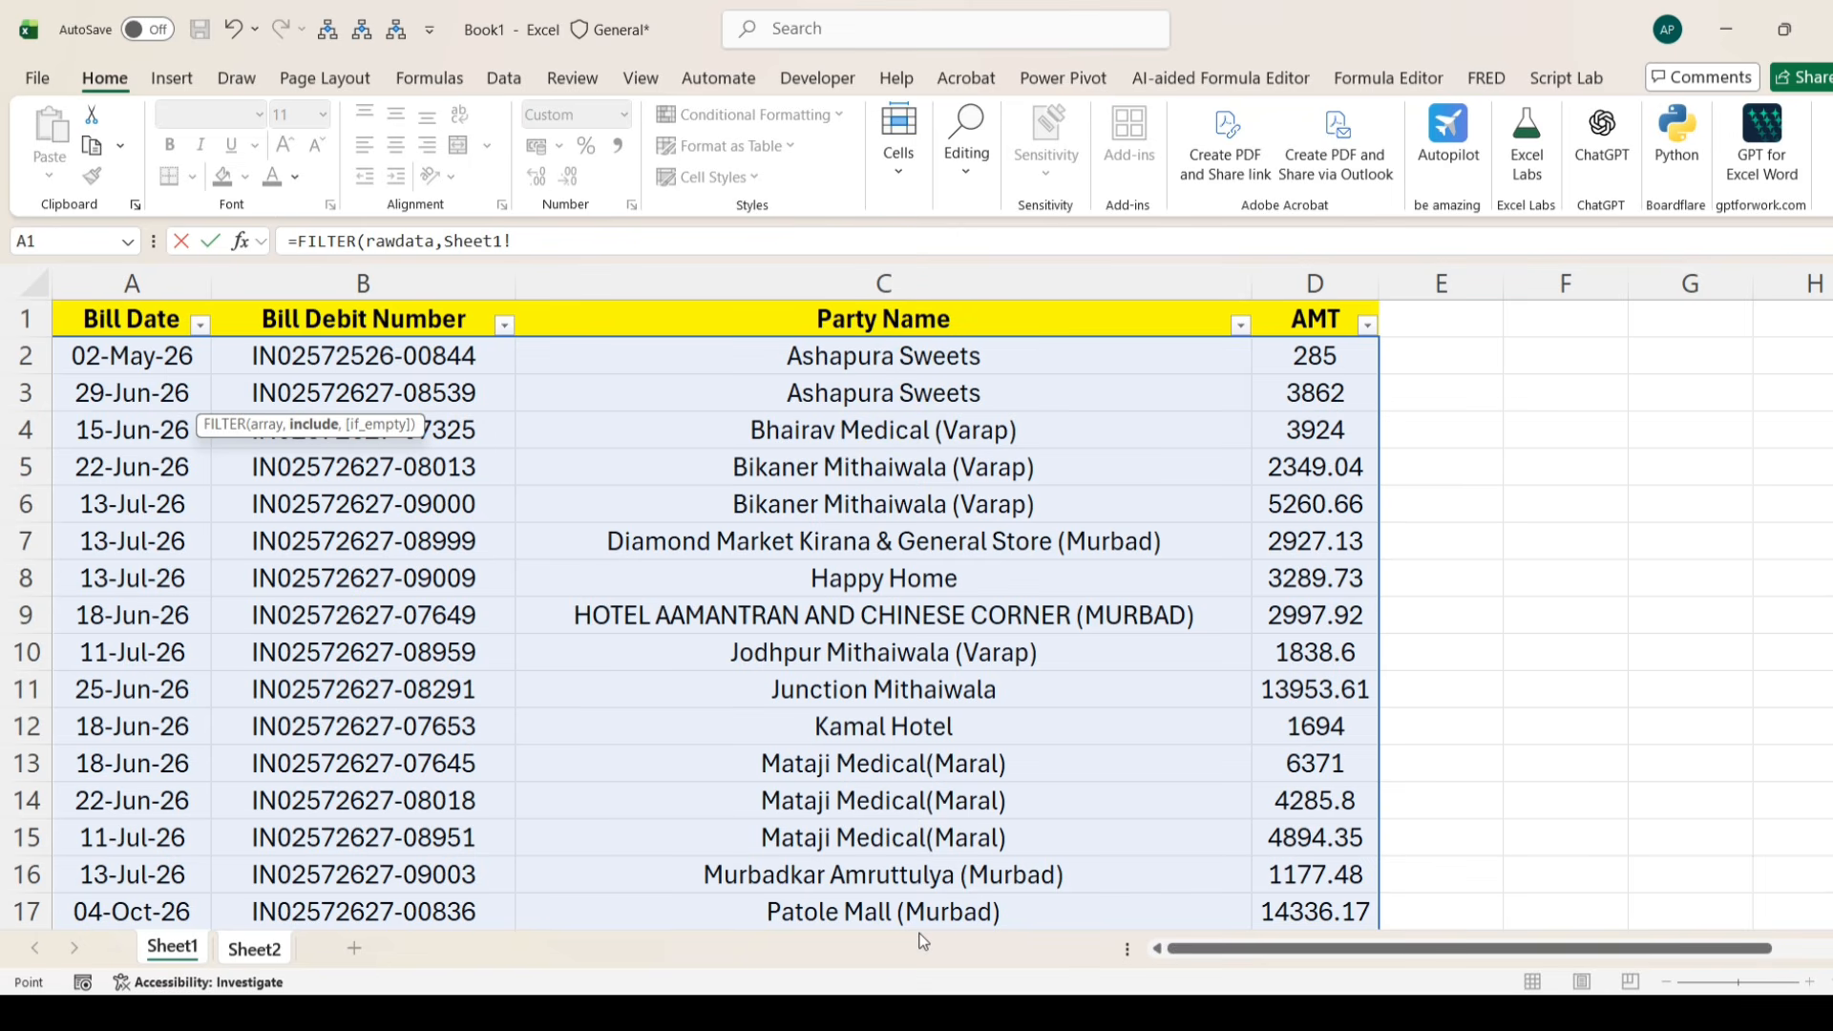
{"action": "key", "text": "Escape"}
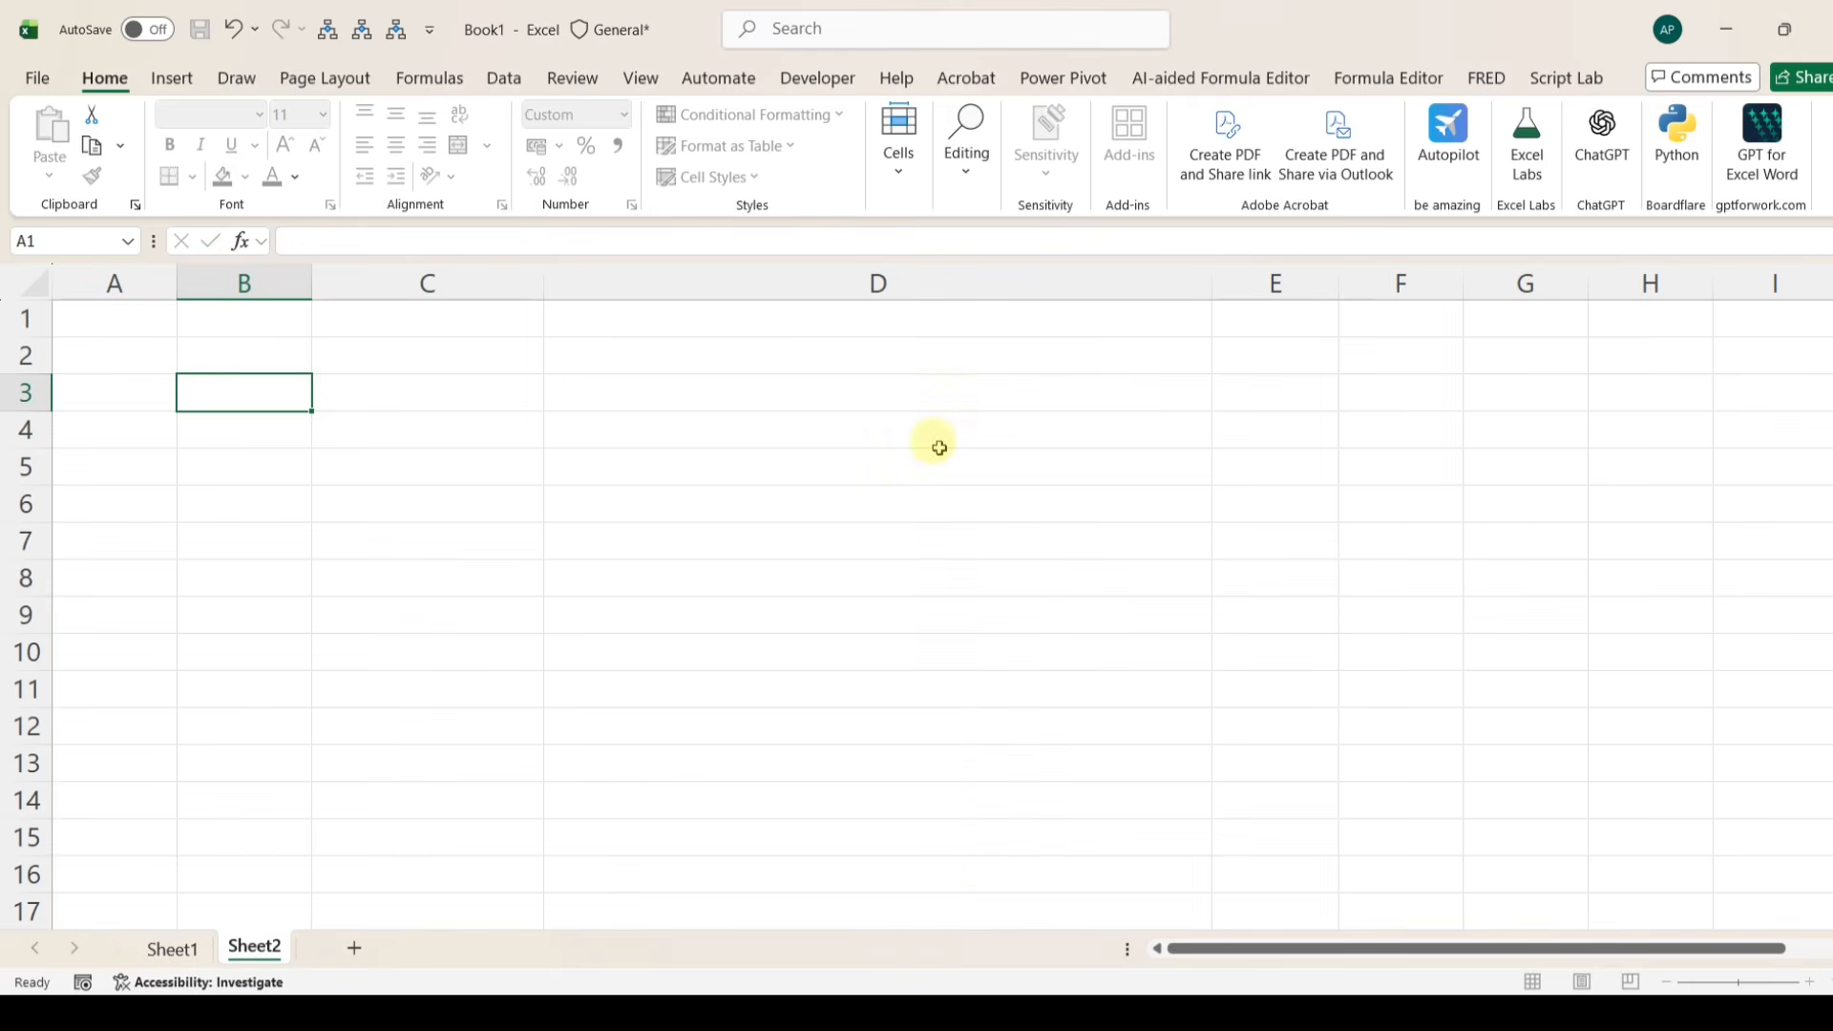
- Enter =COUNTIF(rawdata[Party Name],rawdata[@[Party Name]]) in cell F2 of Sheet1 to count how often the row's party name occurs
{"action": "left_click", "coordinate": [171, 948]}
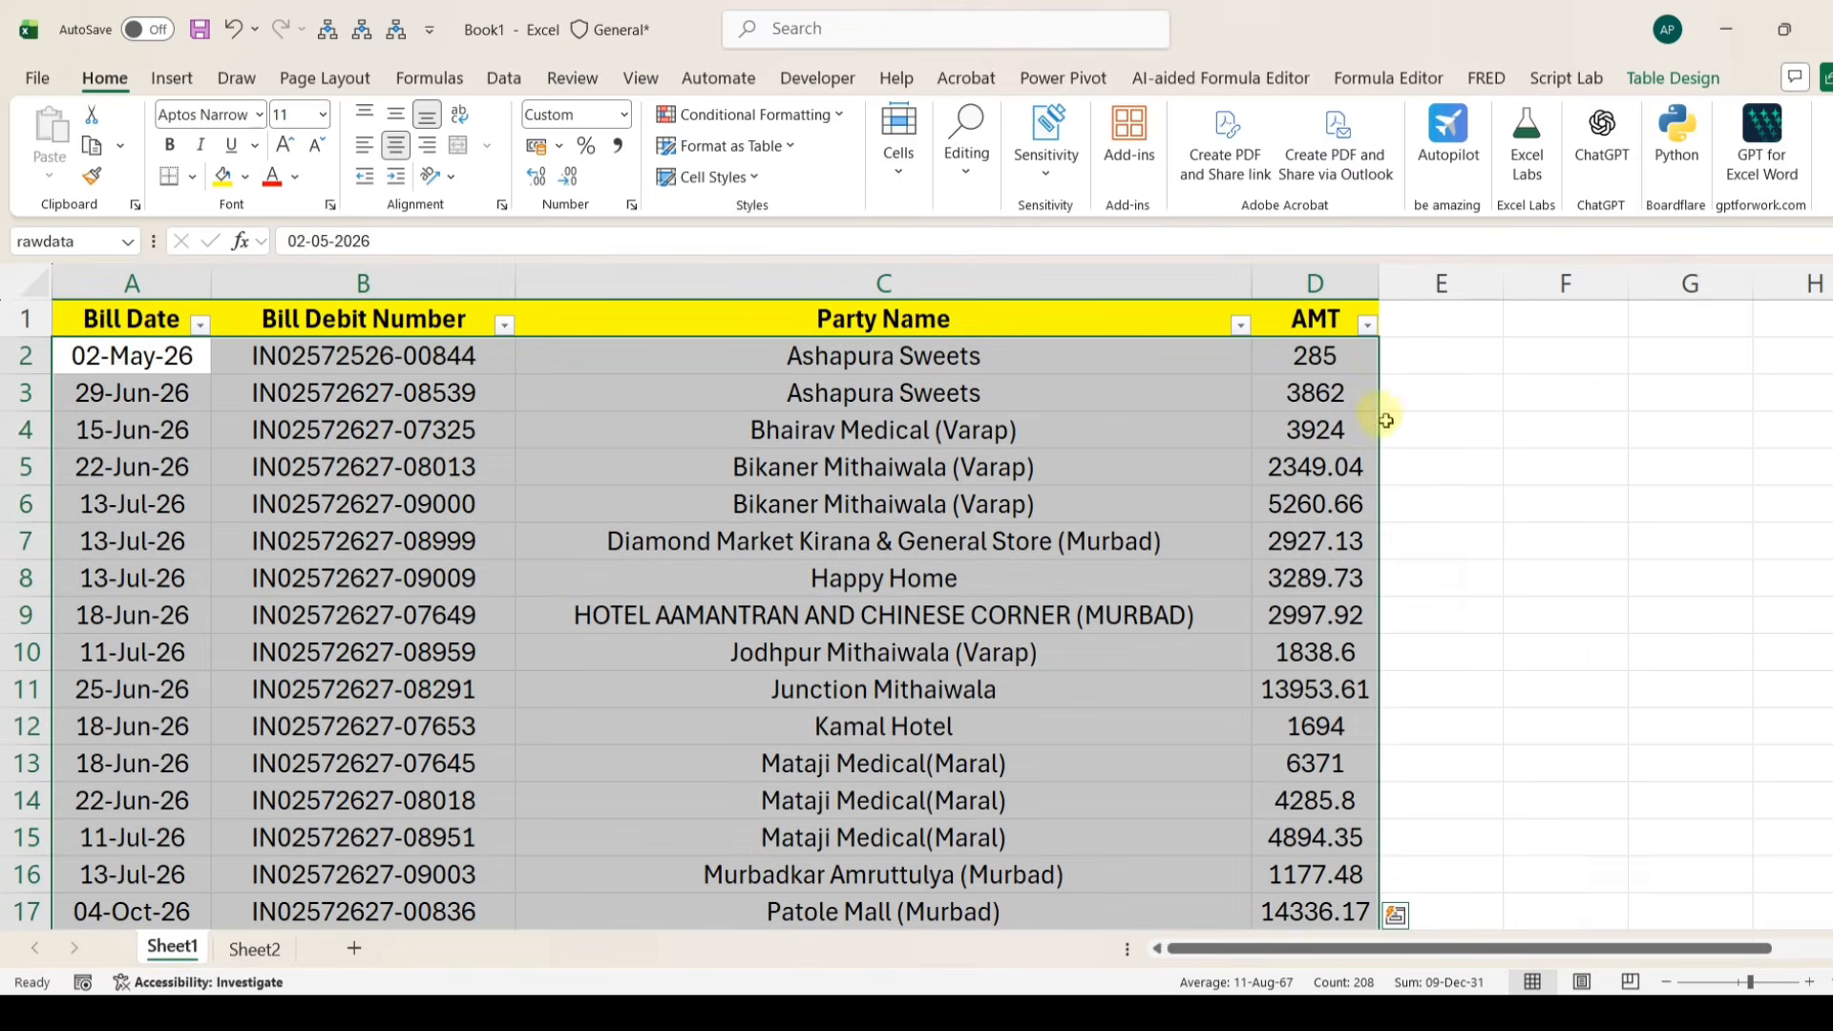
{"action": "left_click", "coordinate": [1520, 359]}
{"action": "type", "text": "=countif"}
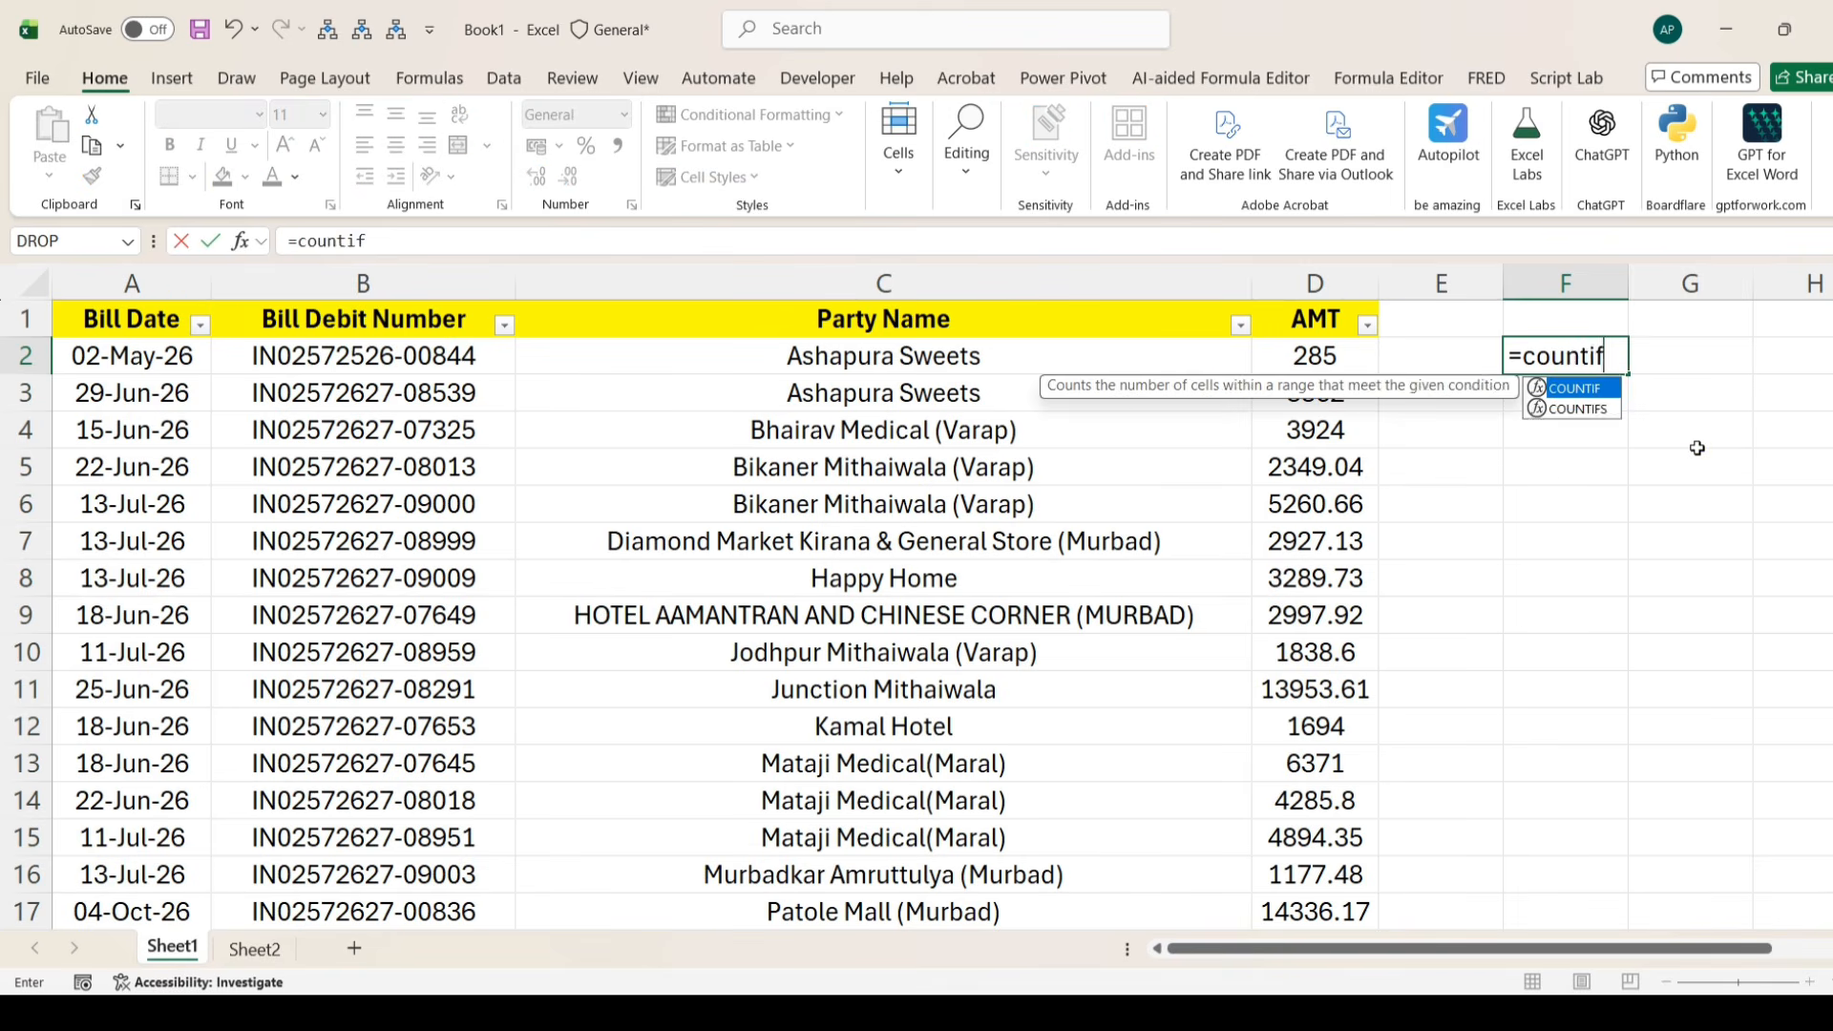
{"action": "key", "text": "Tab"}
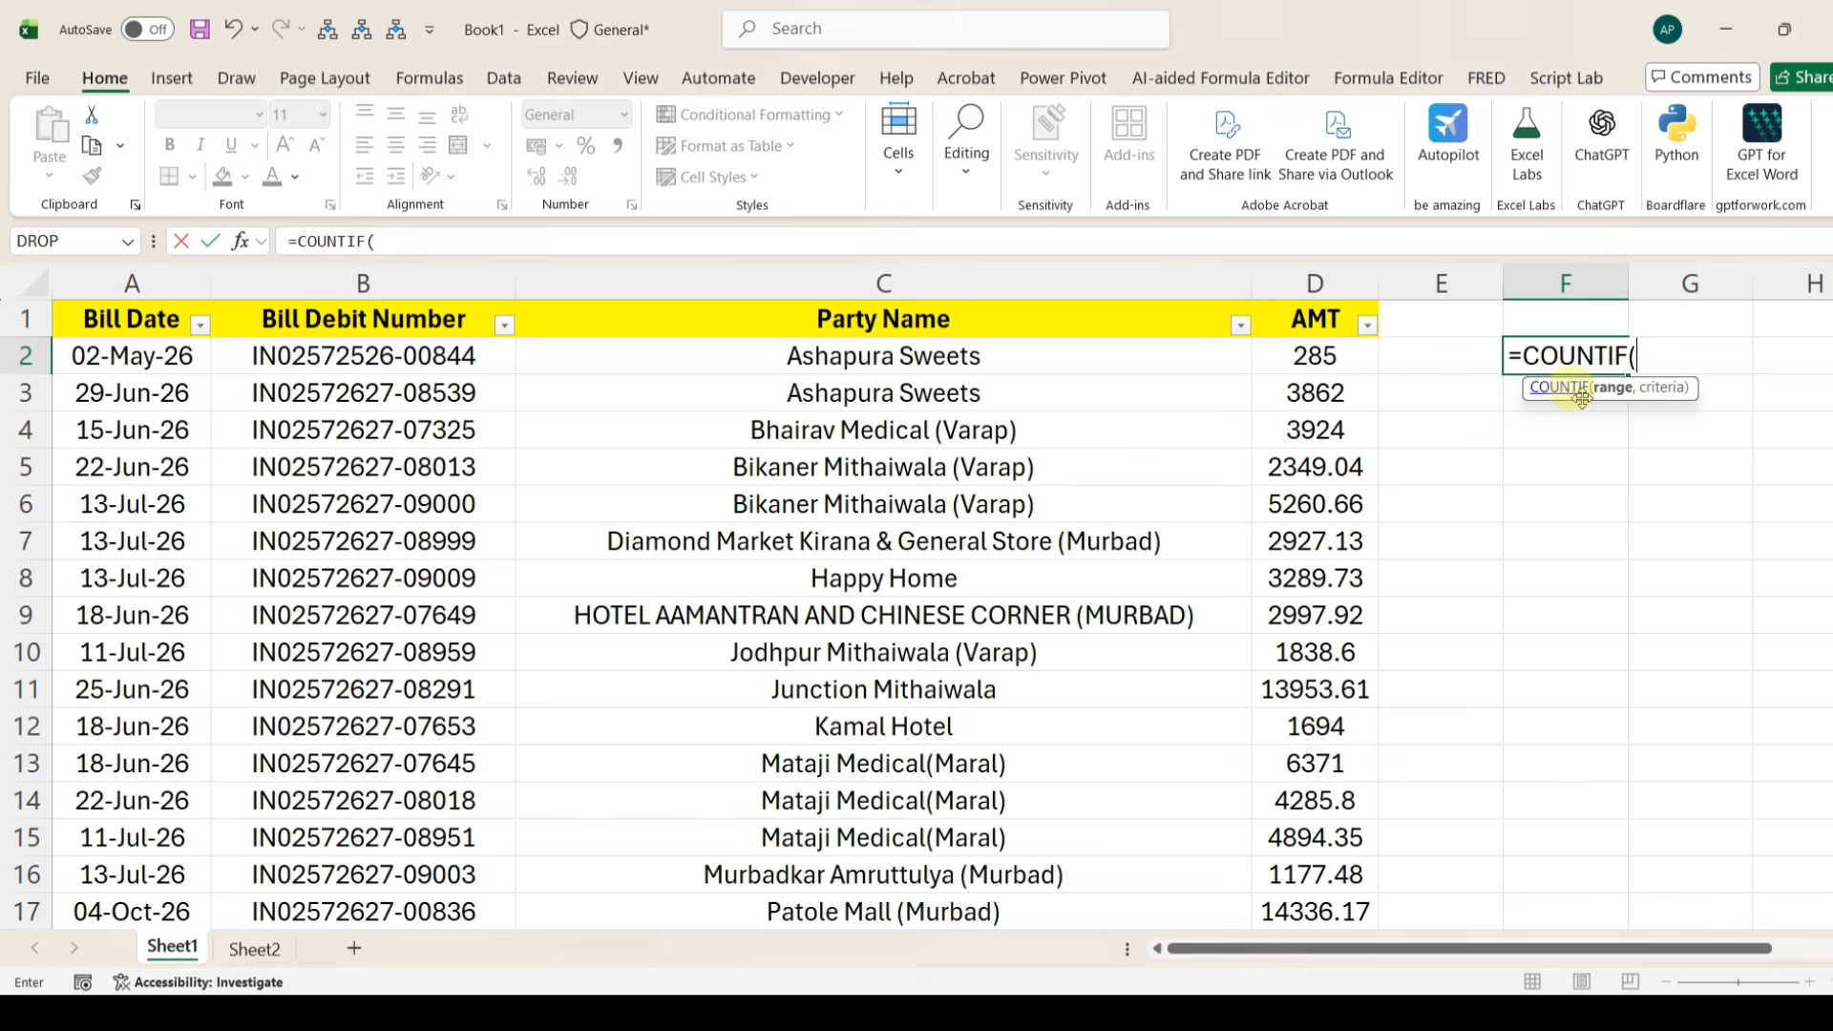
{"action": "left_click", "coordinate": [1008, 371]}
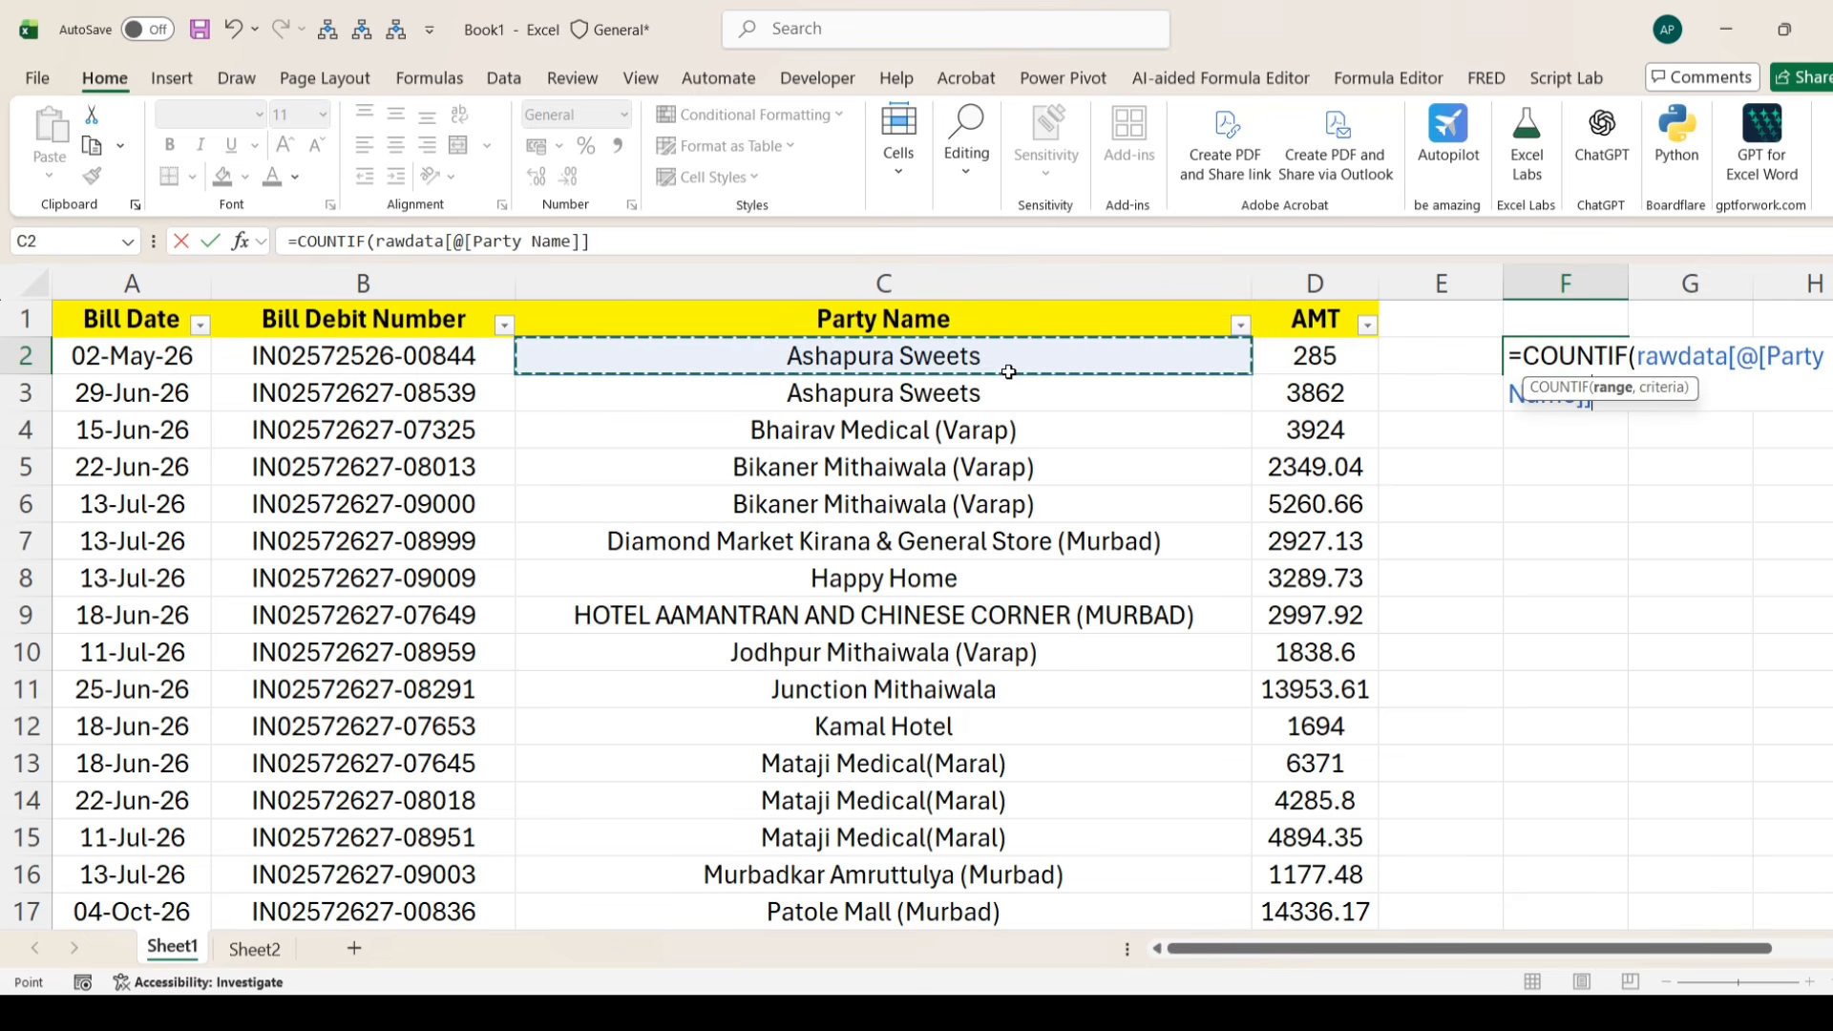
{"action": "key", "text": "ctrl+shift+Down"}
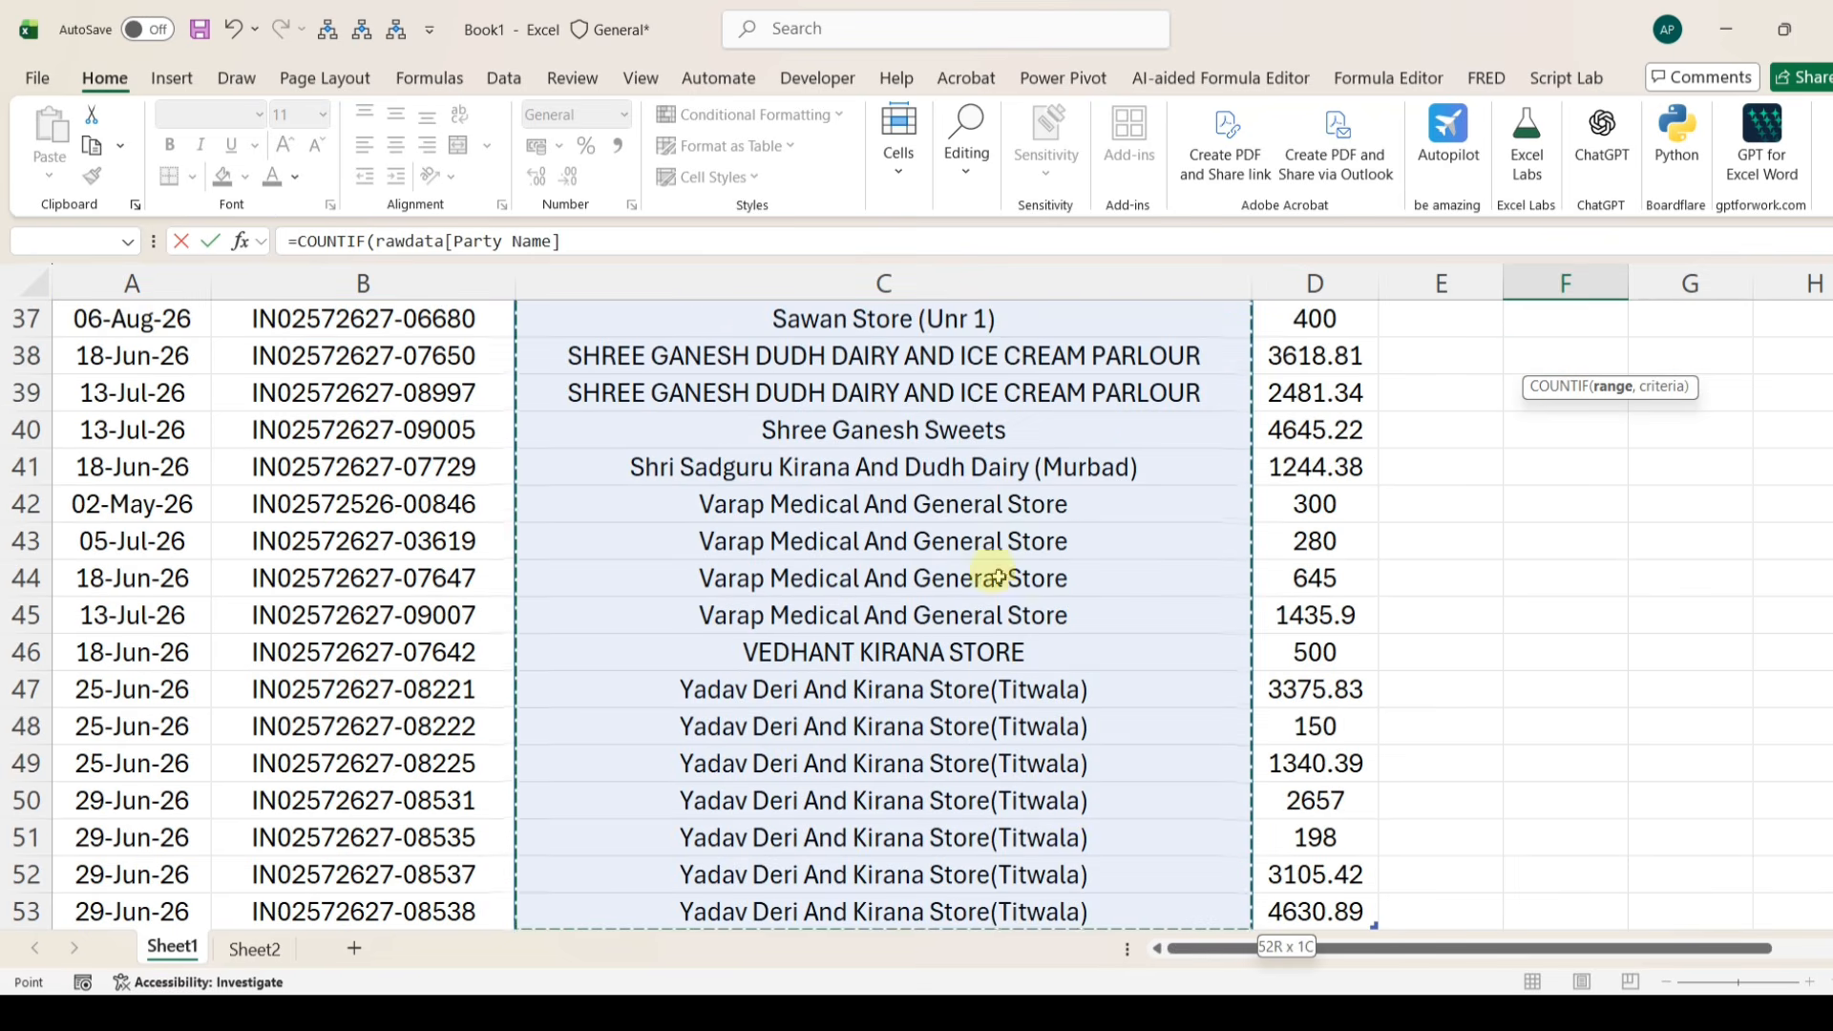
{"action": "scroll", "coordinate": [1101, 704], "scroll_direction": "down", "scroll_amount": 2}
{"action": "scroll", "coordinate": [1102, 703], "scroll_direction": "up", "scroll_amount": 14}
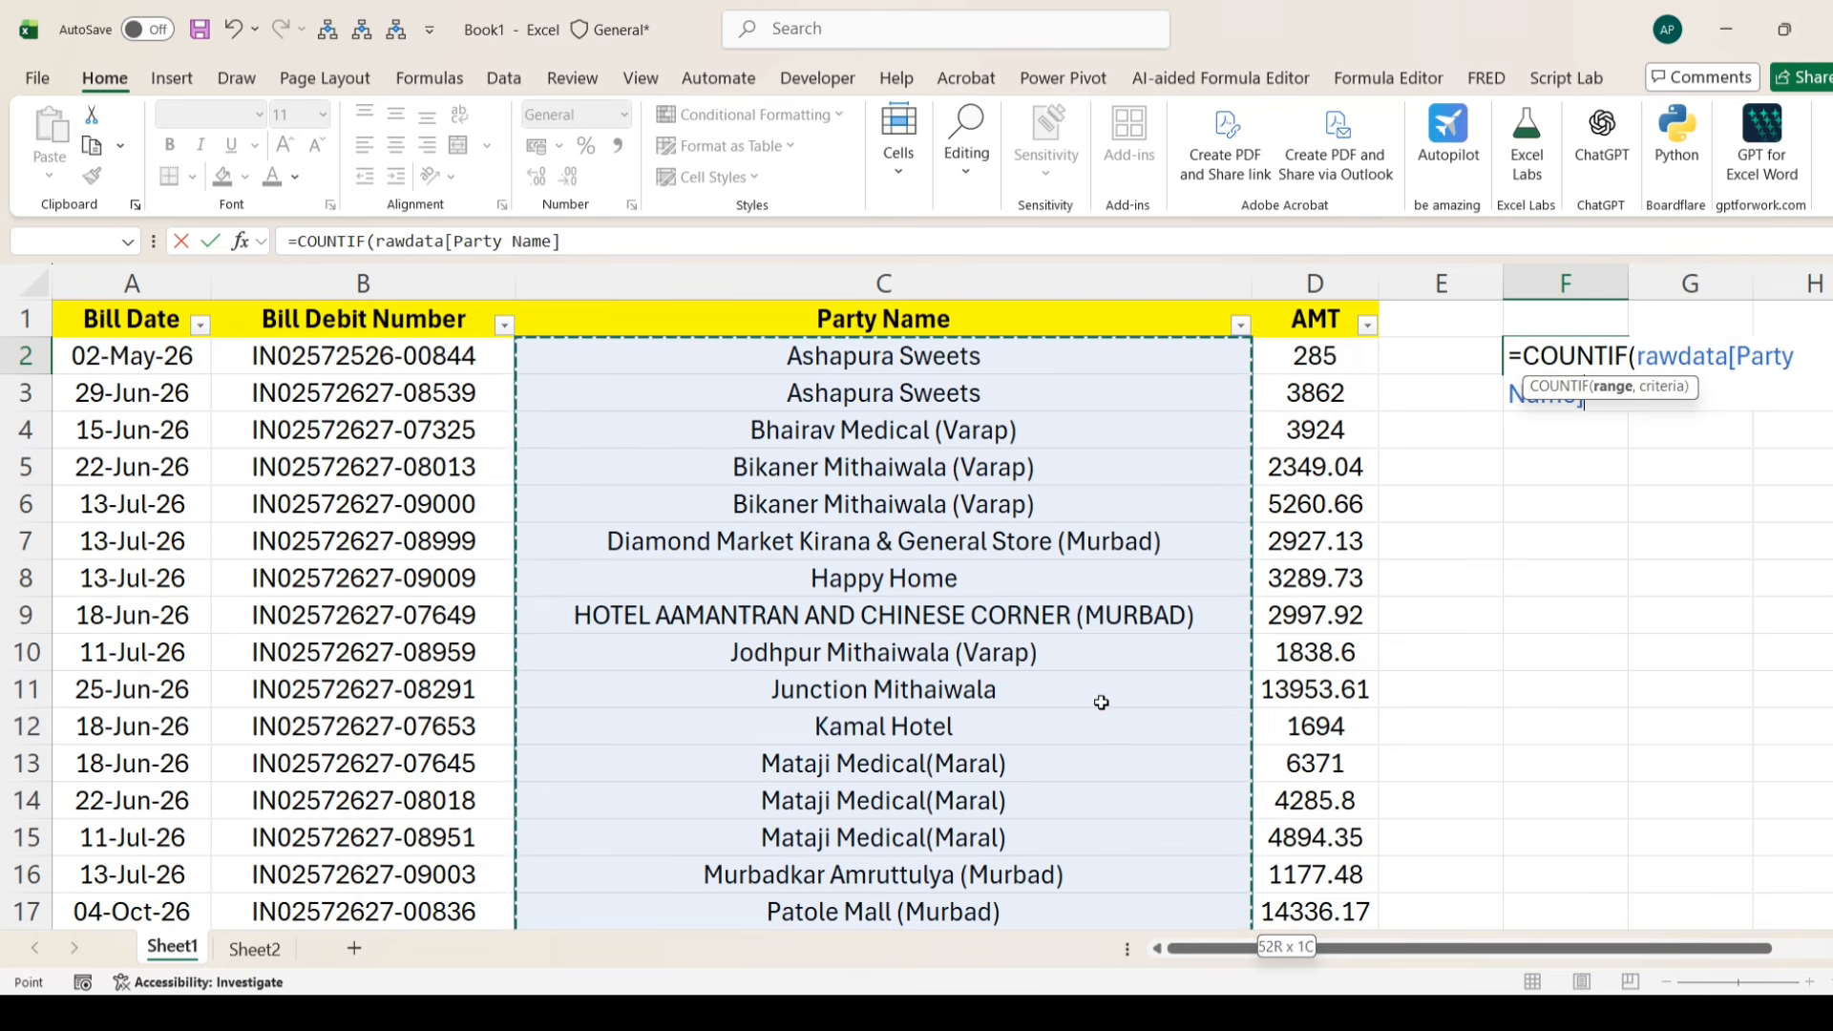
{"action": "type", "text": ","}
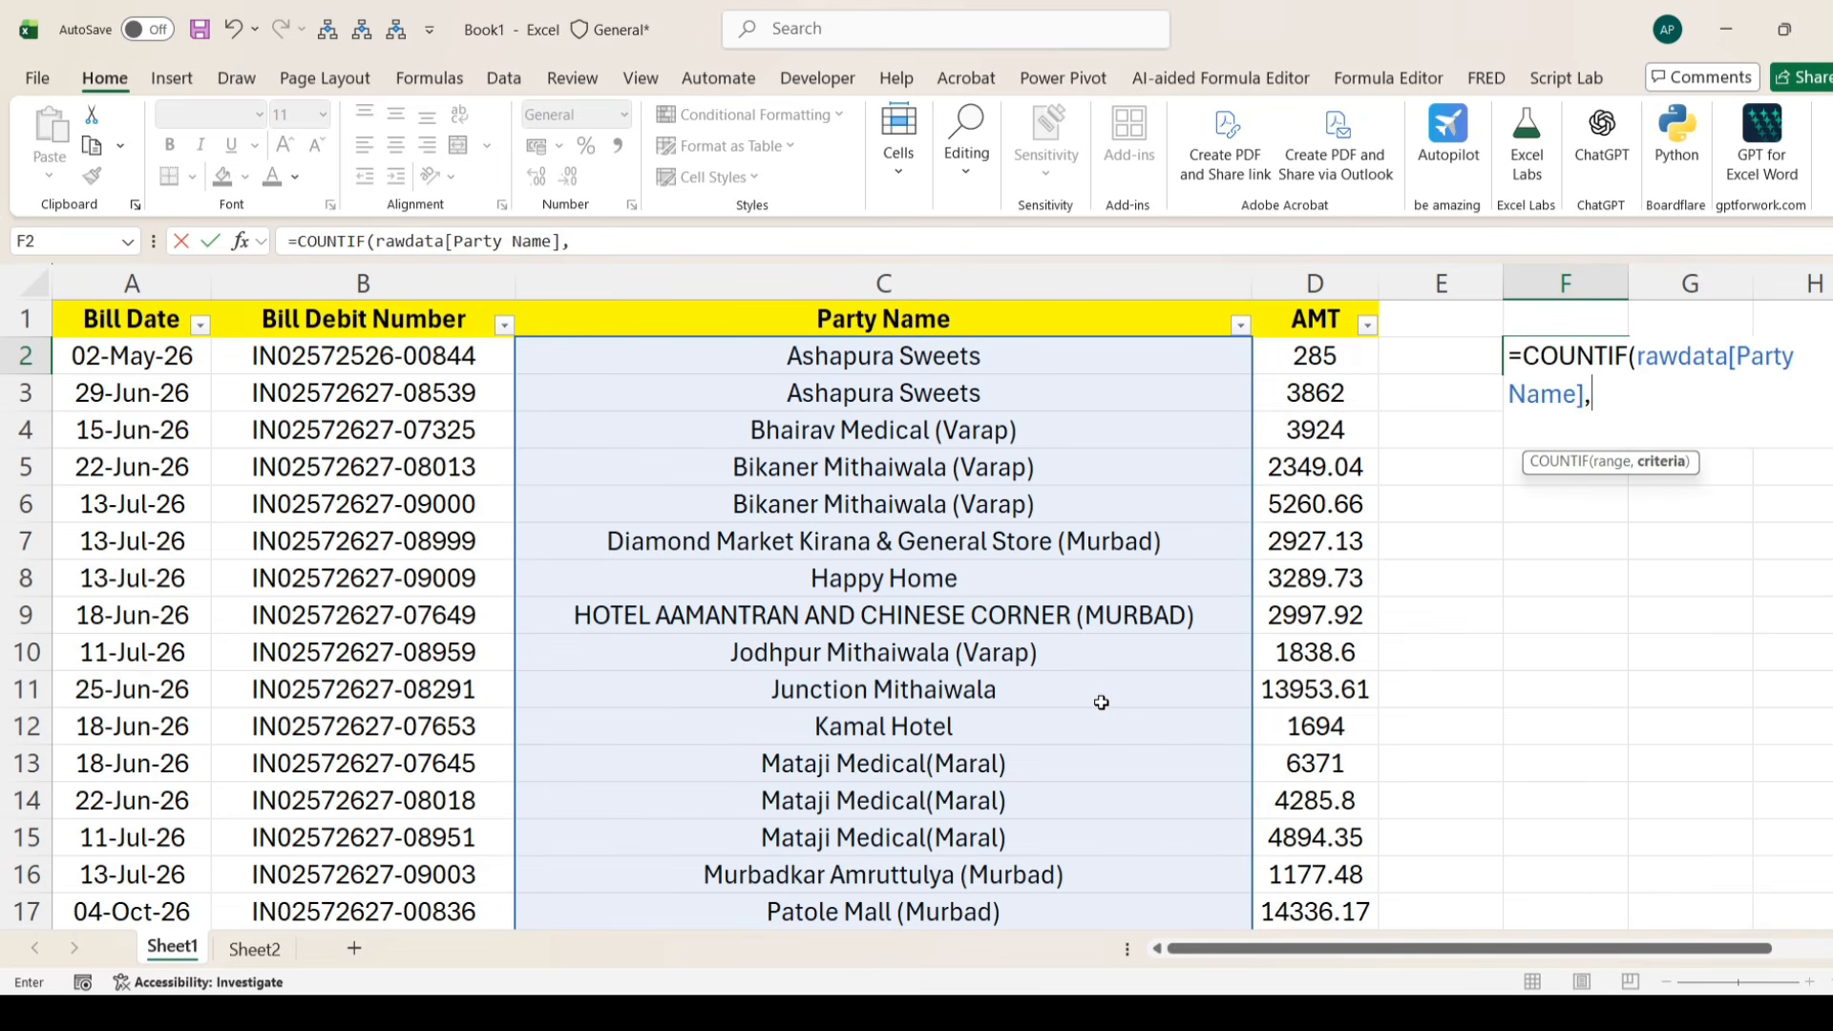
{"action": "left_click", "coordinate": [972, 367]}
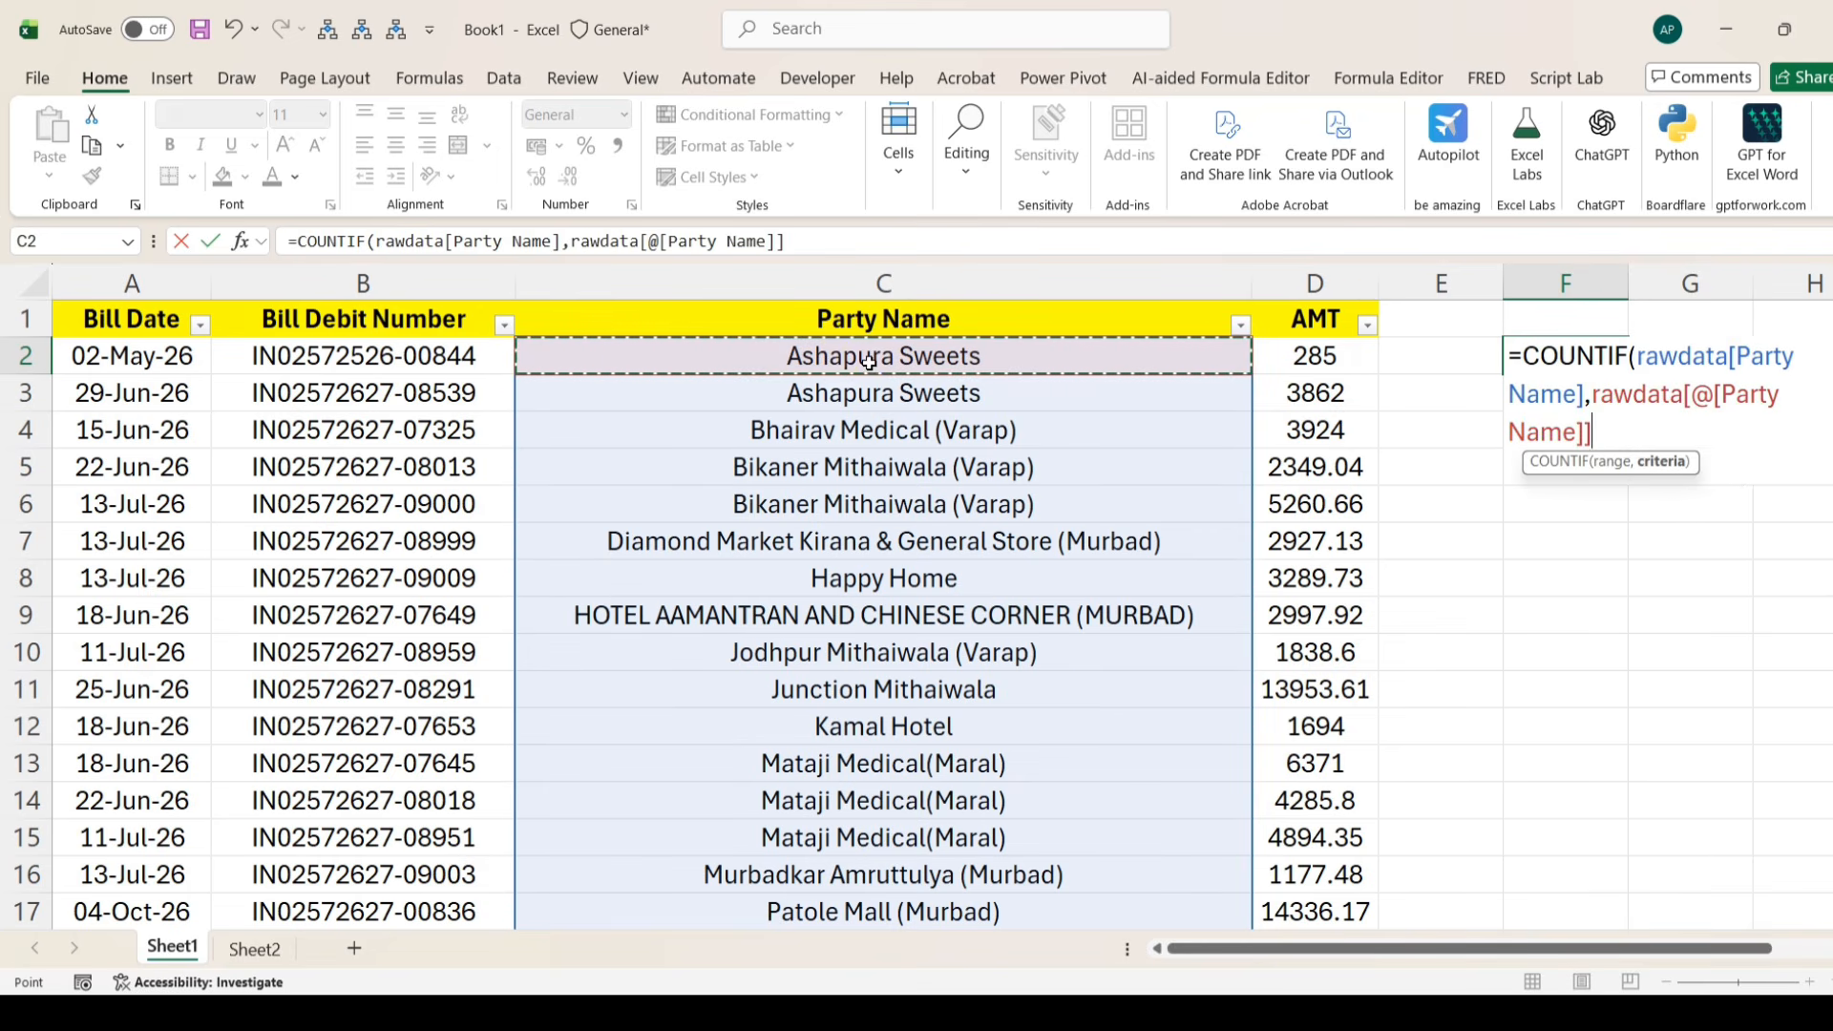
{"action": "type", "text": ")"}
{"action": "key", "text": "Return"}
{"action": "key", "text": "Up"}
- Change the COUNTIF formula in cell F2 of Sheet1 to =COUNTIF(rawdata[Party Name],rawdata[Party Name]) so it counts every party name
{"action": "left_click", "coordinate": [854, 368]}
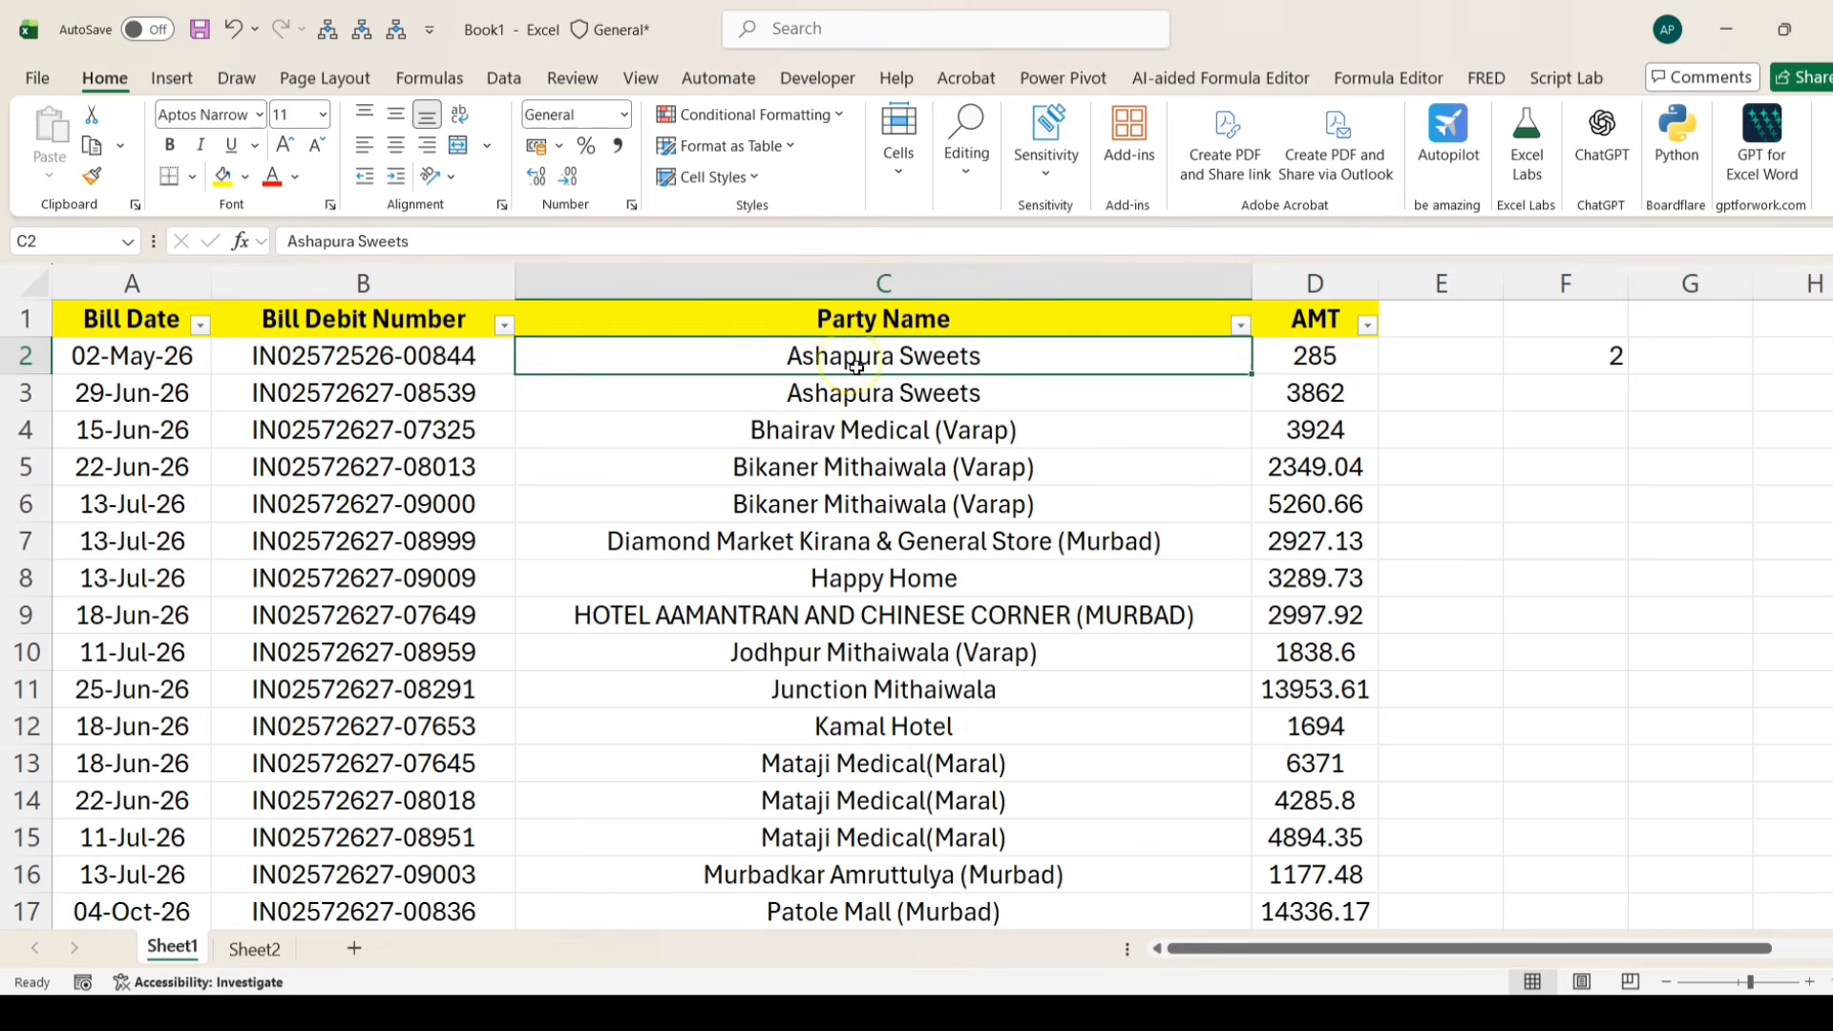
{"action": "left_click", "coordinate": [865, 401]}
{"action": "left_click", "coordinate": [885, 357]}
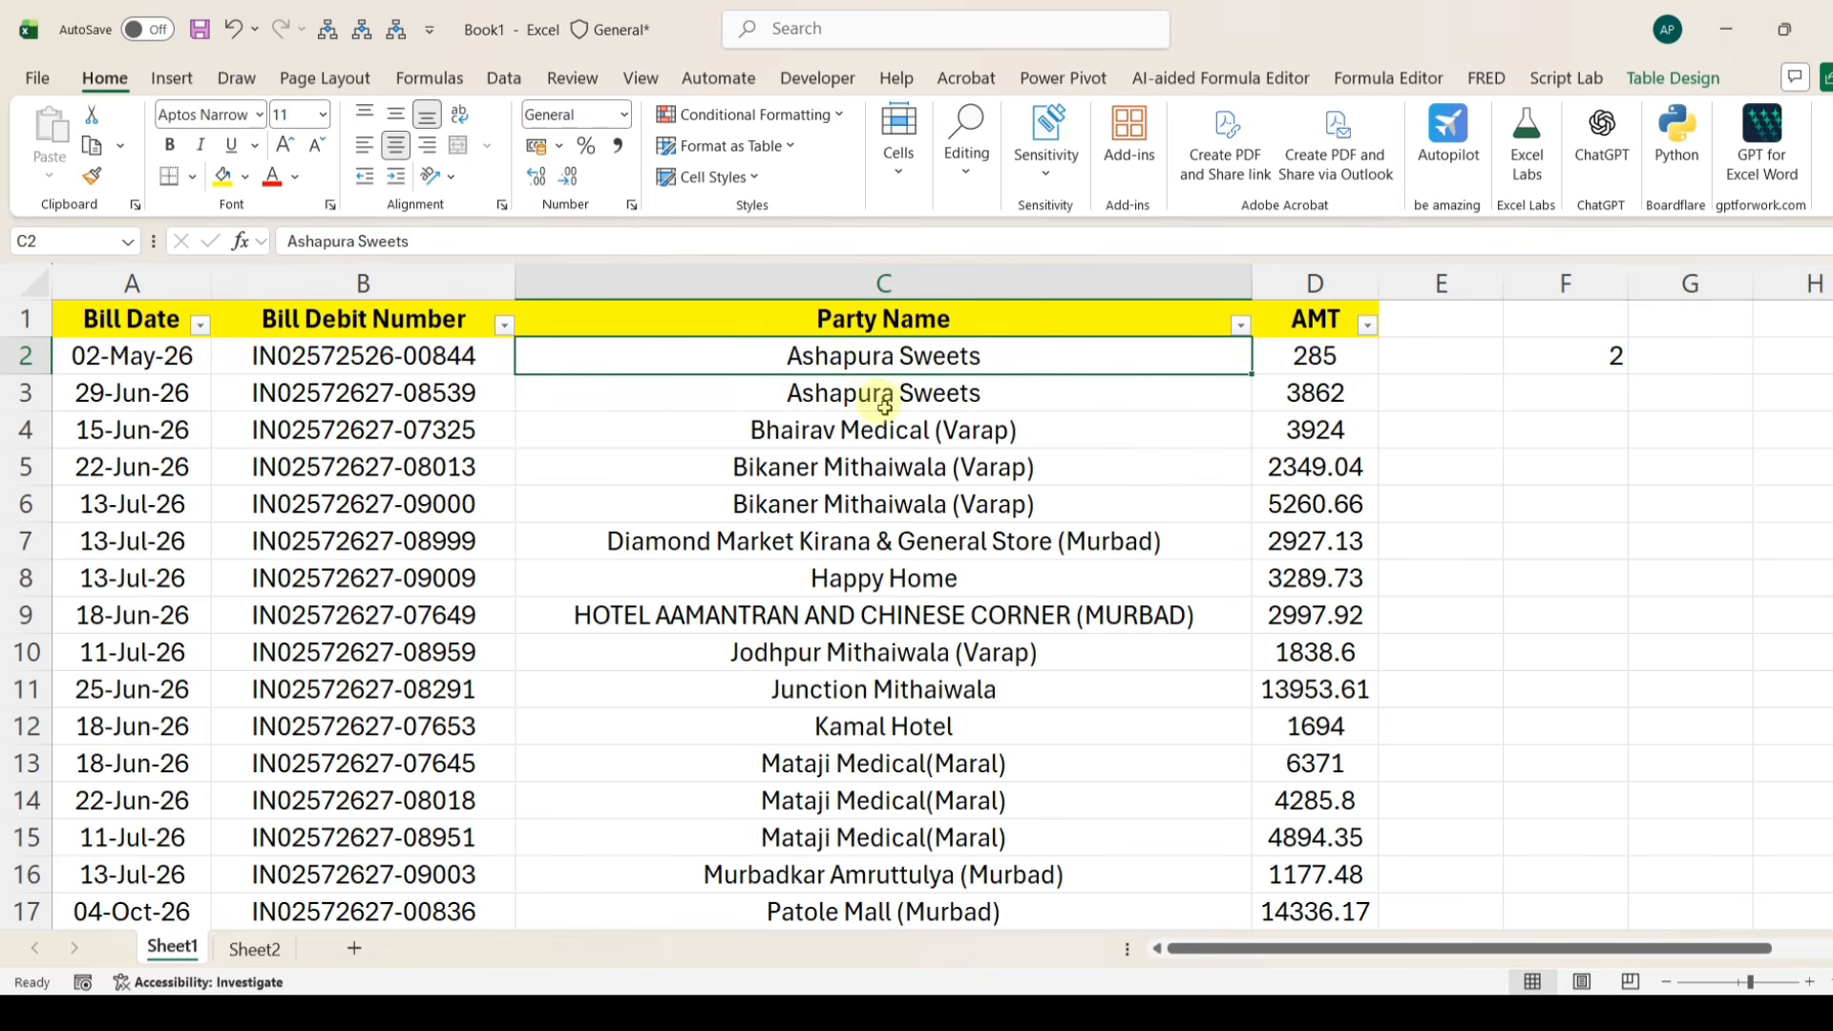
{"action": "left_click", "coordinate": [1582, 367]}
{"action": "left_click", "coordinate": [846, 248]}
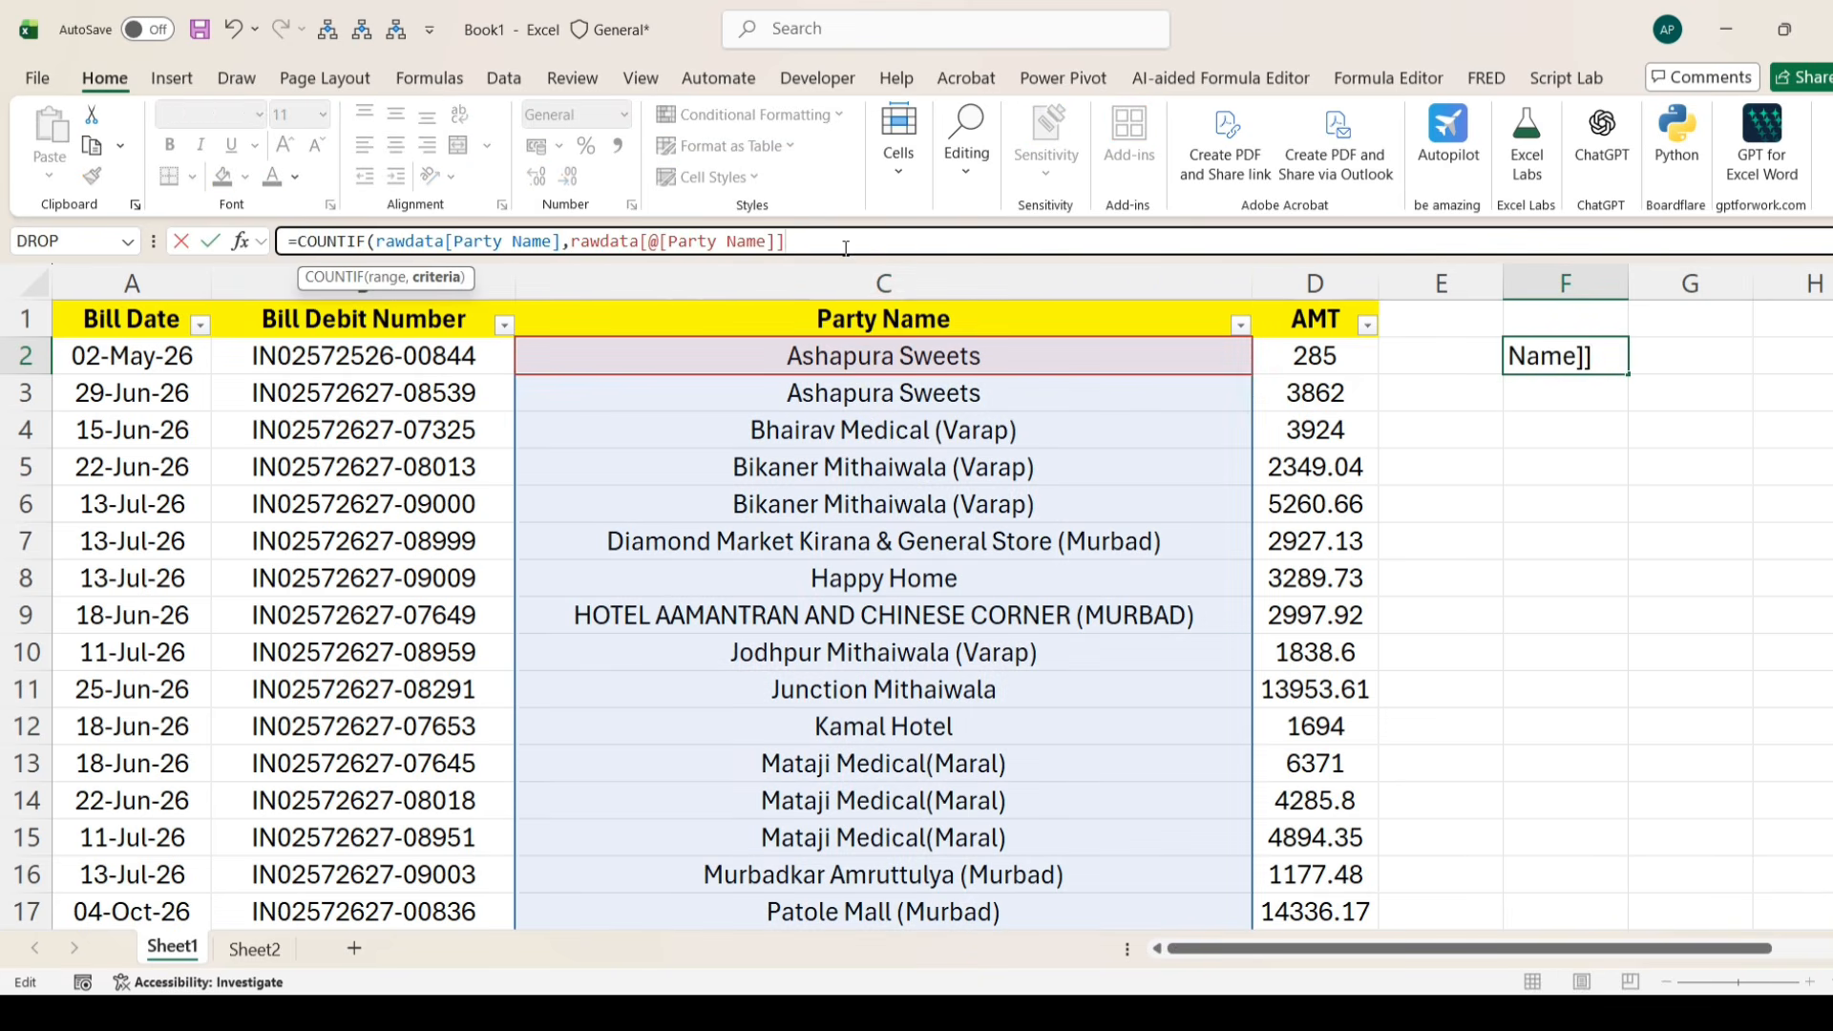
{"action": "key", "text": "BackSpace"}
{"action": "key", "text": "BackSpace"}
{"action": "key", "text": "BackSpace"}
{"action": "key", "text": "BackSpace"}
{"action": "key", "text": "BackSpace"}
{"action": "key", "text": "BackSpace"}
{"action": "key", "text": "BackSpace"}
{"action": "key", "text": "BackSpace"}
{"action": "key", "text": "BackSpace"}
{"action": "key", "text": "BackSpace"}
{"action": "key", "text": "BackSpace"}
{"action": "key", "text": "BackSpace"}
{"action": "key", "text": "BackSpace"}
{"action": "key", "text": "BackSpace"}
{"action": "key", "text": "BackSpace"}
{"action": "key", "text": "BackSpace"}
{"action": "key", "text": "BackSpace"}
{"action": "key", "text": "BackSpace"}
{"action": "key", "text": "BackSpace"}
{"action": "key", "text": "BackSpace"}
{"action": "key", "text": "BackSpace"}
{"action": "key", "text": "BackSpace"}
{"action": "key", "text": "BackSpace"}
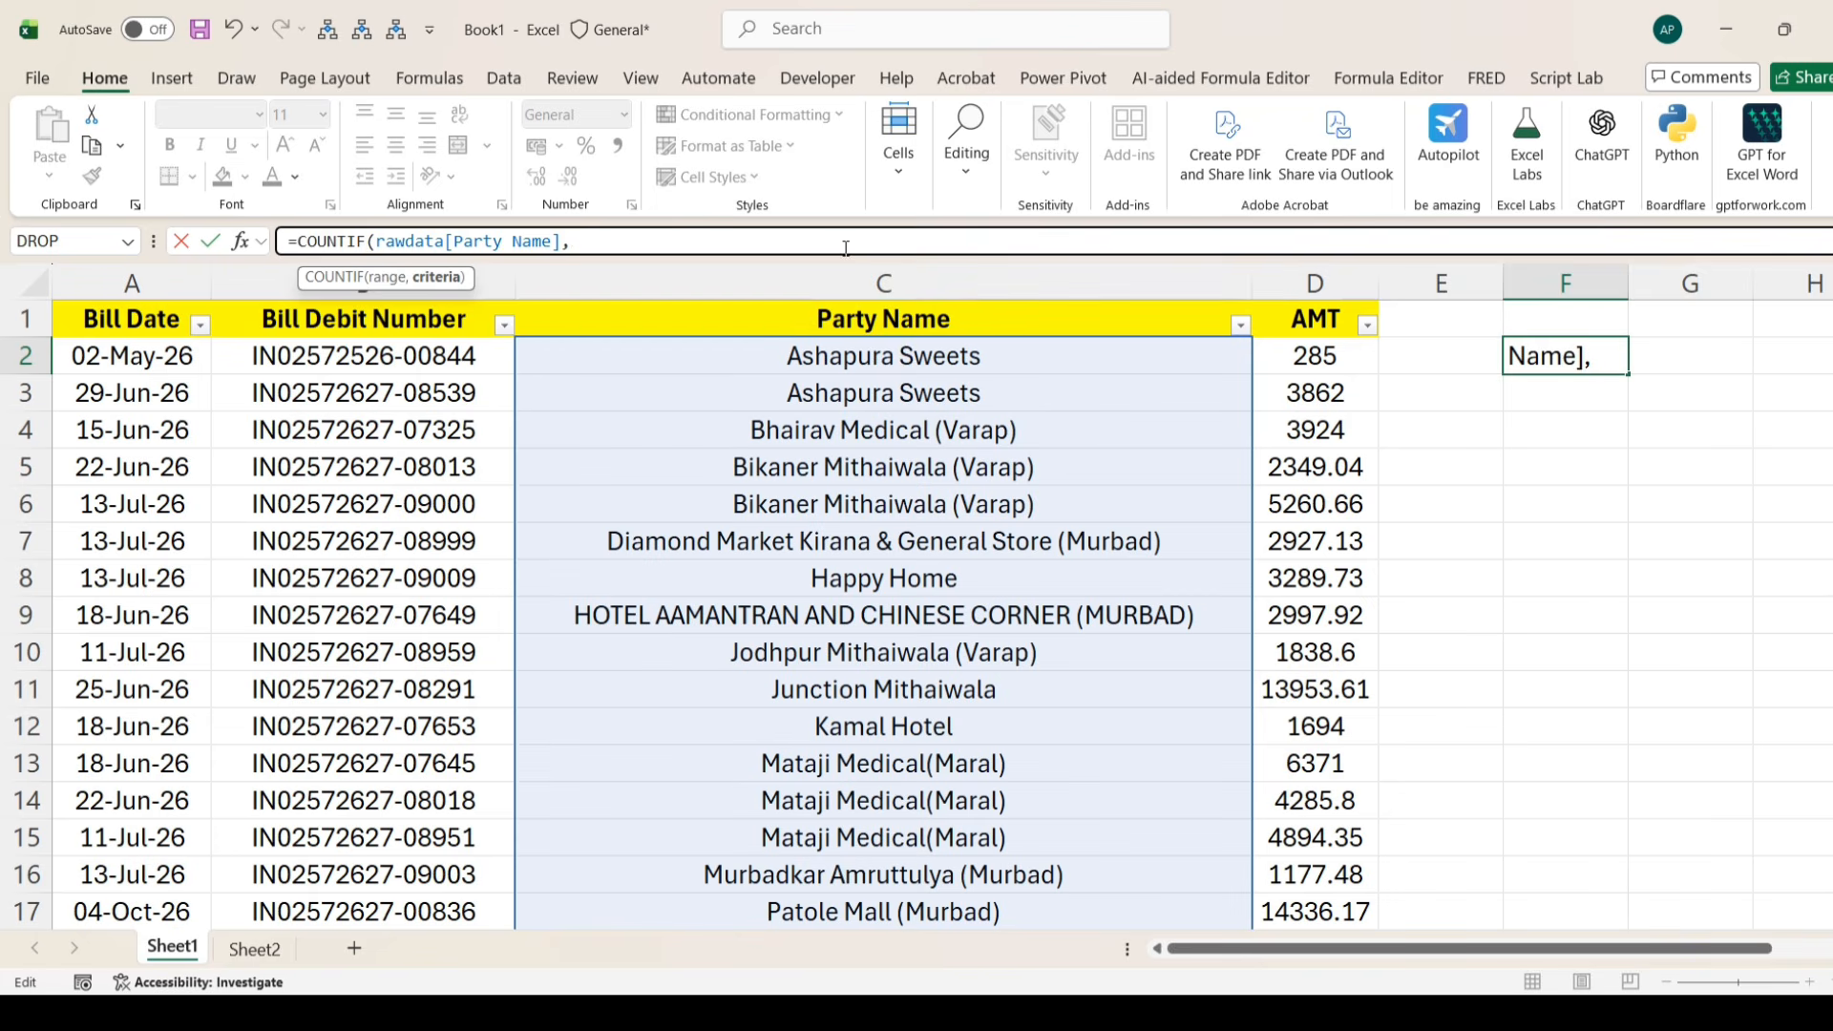
{"action": "left_click", "coordinate": [840, 359]}
{"action": "left_click_drag", "start_coordinate": [843, 359], "coordinate": [1026, 584]}
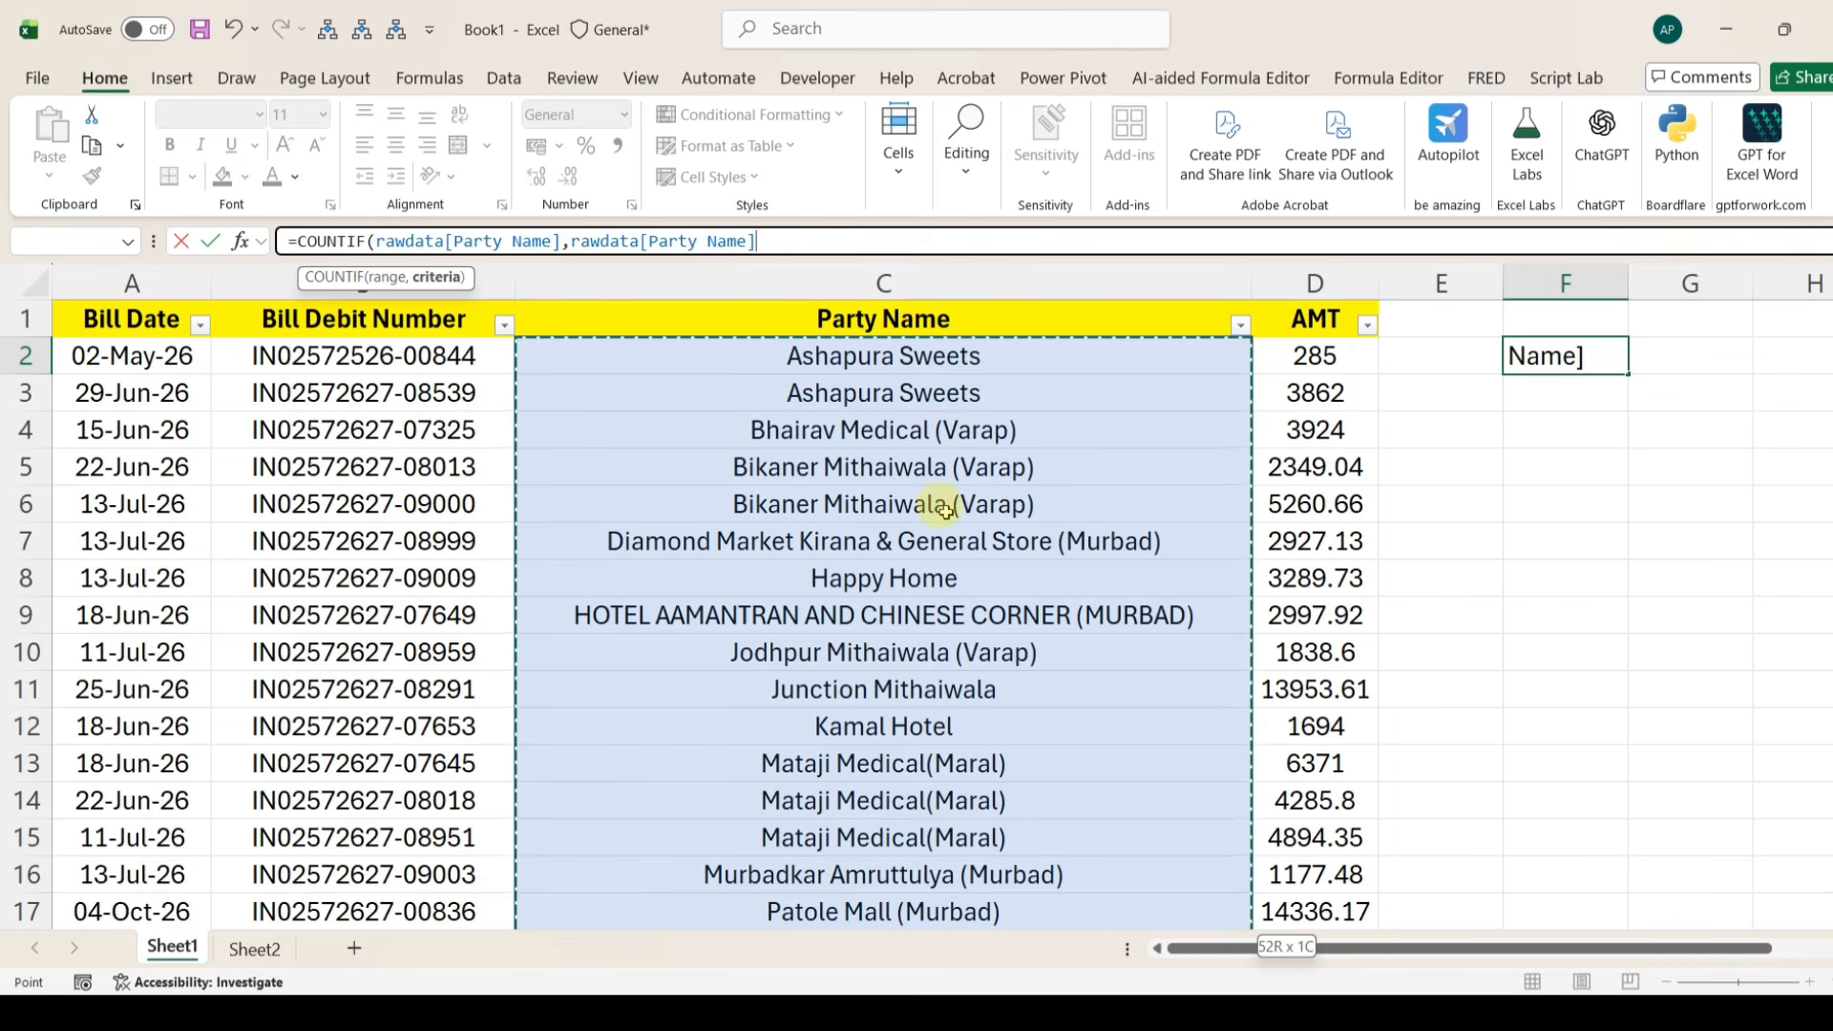
{"action": "type", "text": ")"}
{"action": "key", "text": "Return"}
{"action": "key", "text": "Up"}
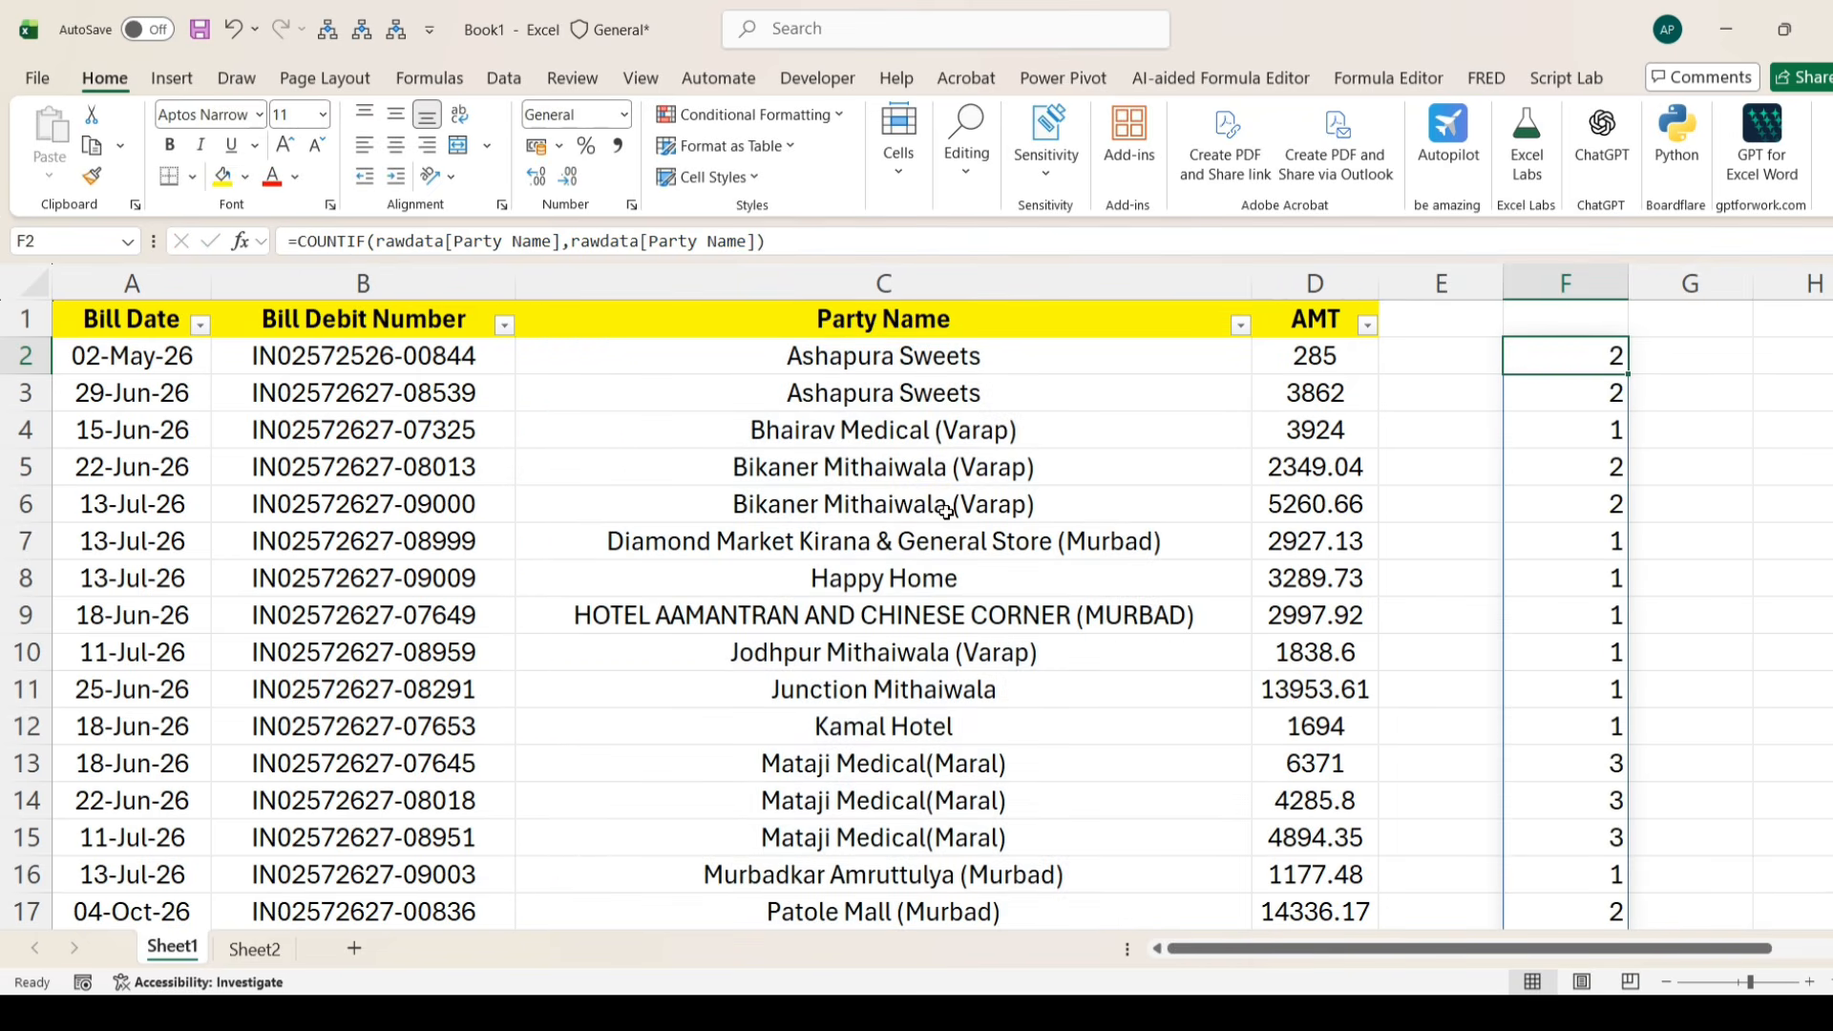
- Compare the party names with their counts in column F of Sheet1 and clear the trial COUNTIF formula from cell F2
{"action": "left_click_drag", "start_coordinate": [981, 368], "coordinate": [1003, 840]}
{"action": "scroll", "coordinate": [1056, 667], "scroll_direction": "up", "scroll_amount": 13}
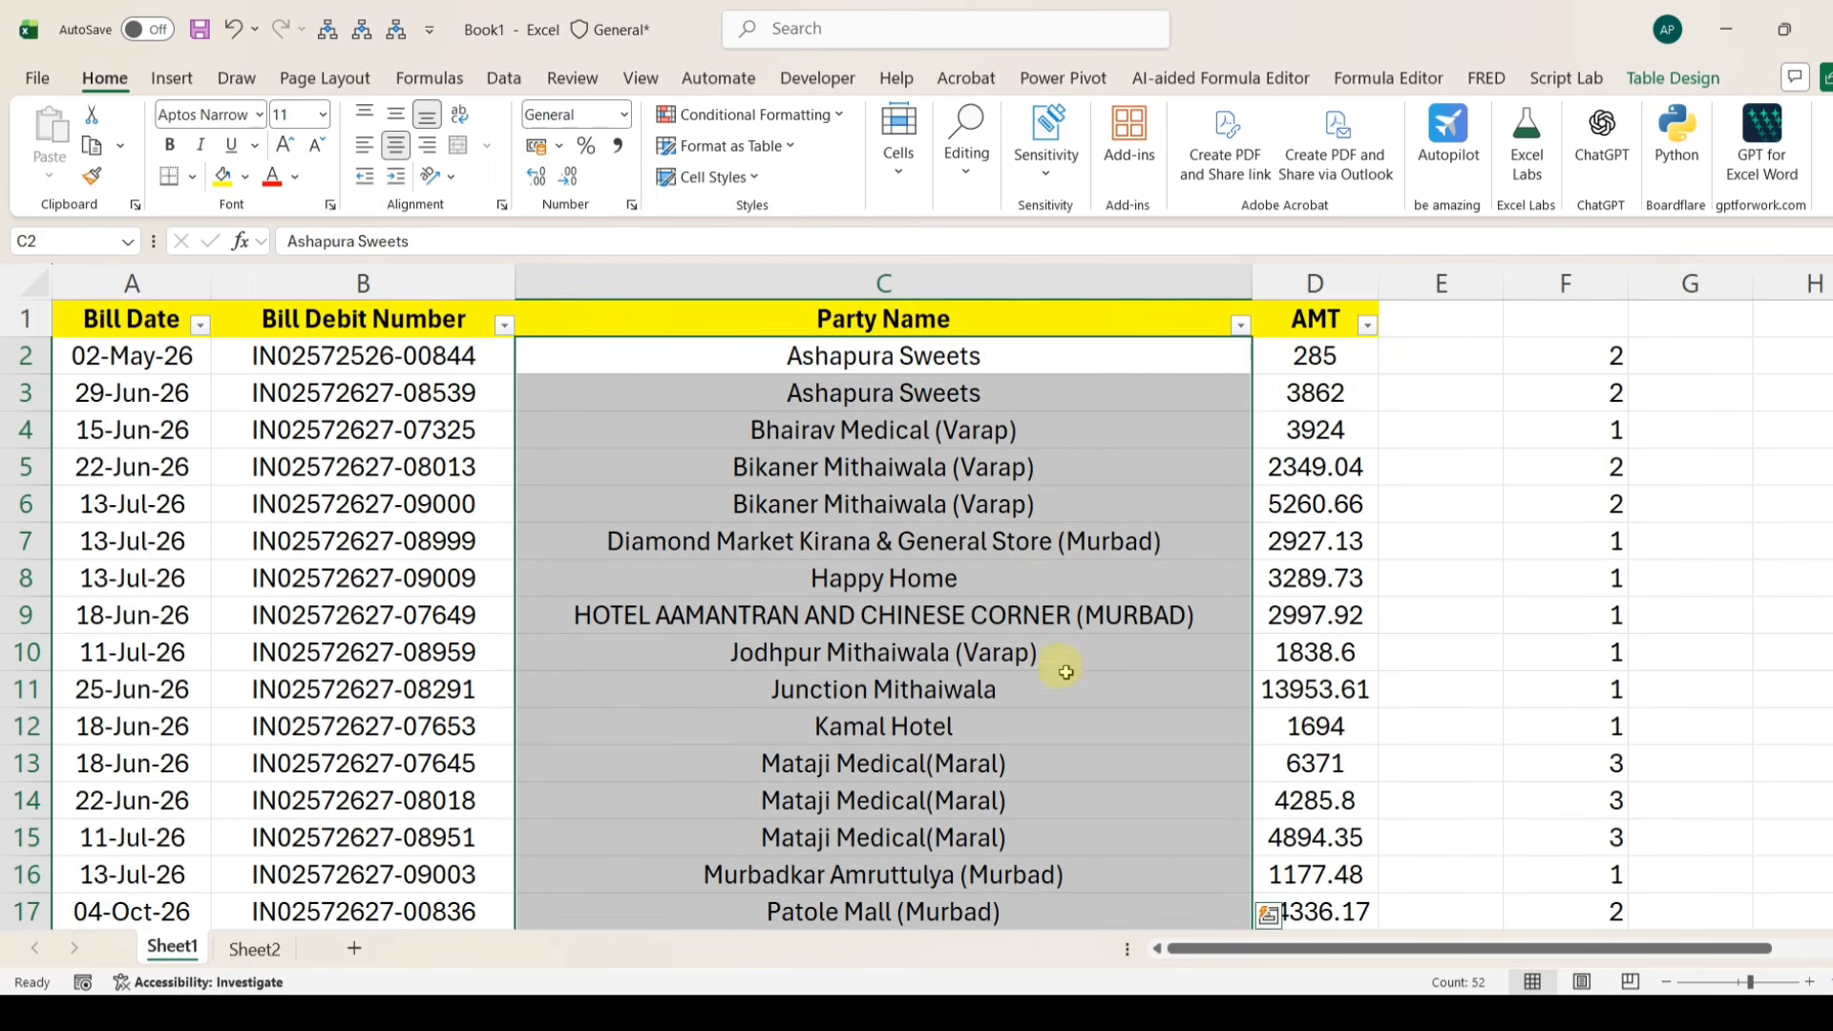
{"action": "left_click", "coordinate": [959, 467]}
{"action": "scroll", "coordinate": [1588, 687], "scroll_direction": "down", "scroll_amount": 5}
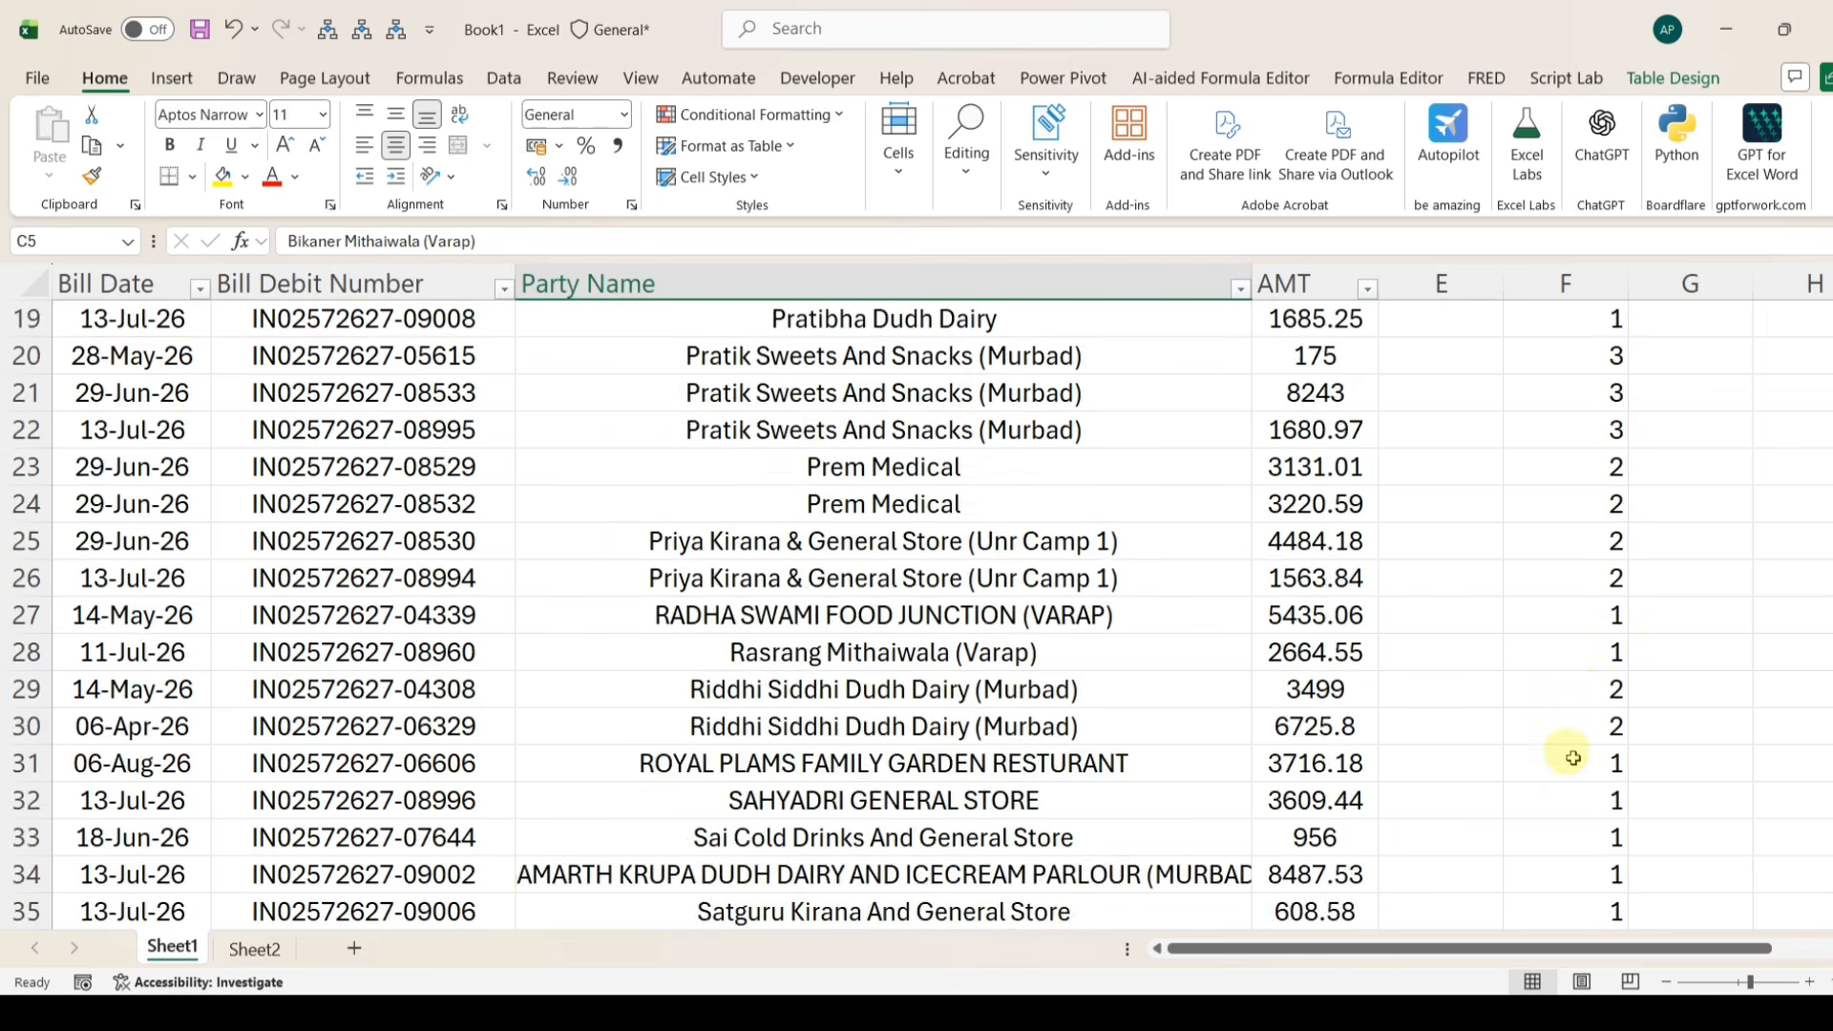
{"action": "scroll", "coordinate": [1571, 753], "scroll_direction": "up", "scroll_amount": 5}
{"action": "left_click", "coordinate": [1620, 352]}
{"action": "left_click", "coordinate": [1601, 325]}
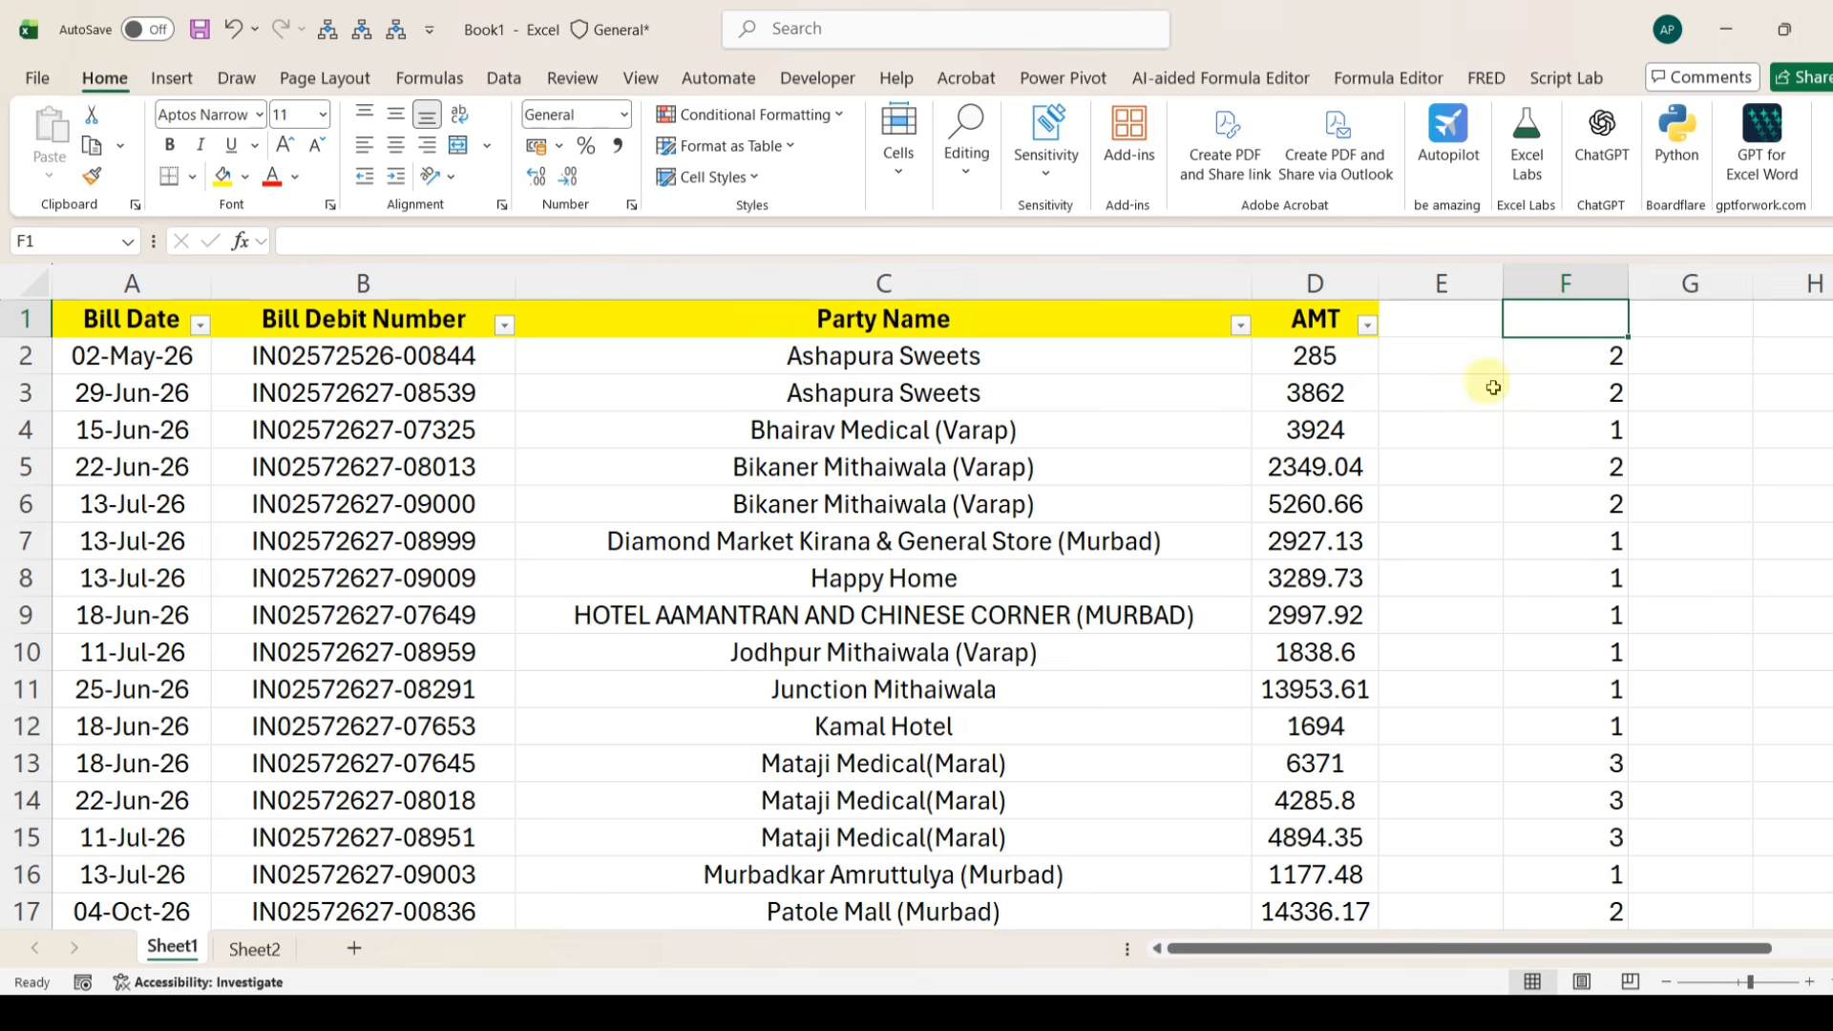
{"action": "left_click", "coordinate": [1574, 351]}
{"action": "key", "text": "Delete"}
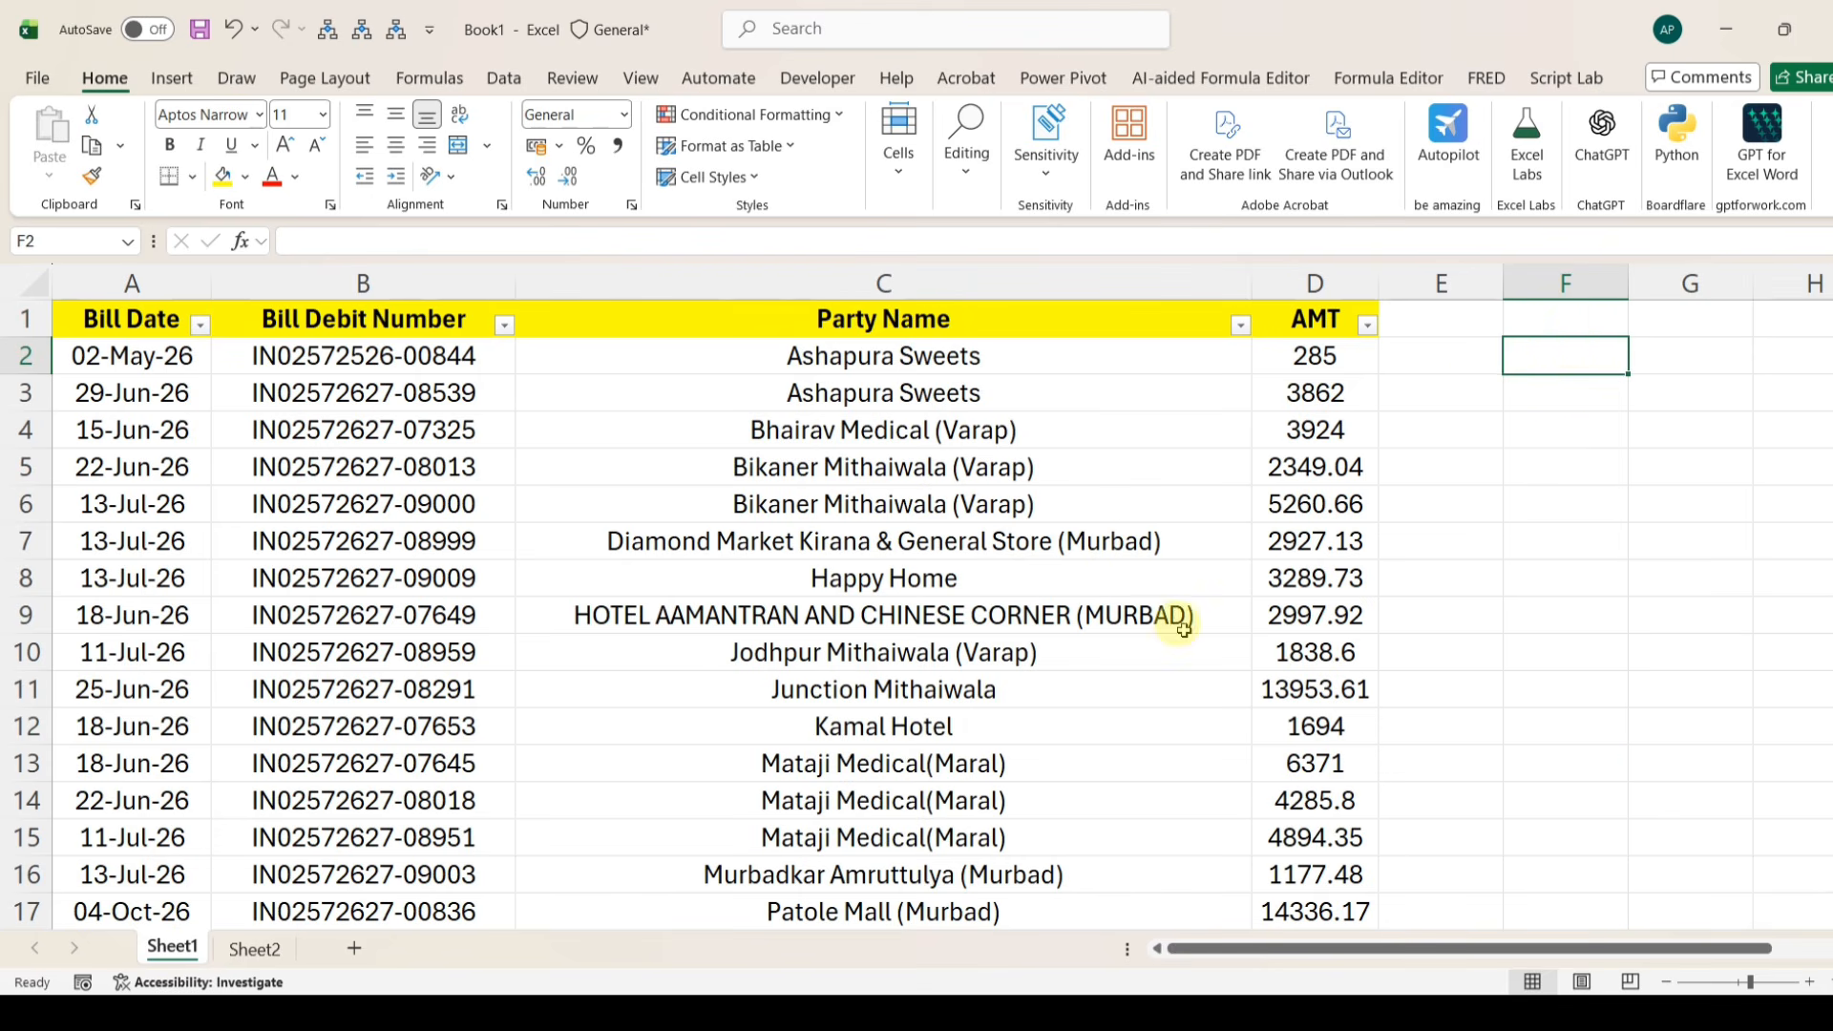
- Begin a FILTER formula in cell B3 of Sheet2 with rawdata as the array and COUNTIF as the include condition
{"action": "left_click", "coordinate": [267, 949]}
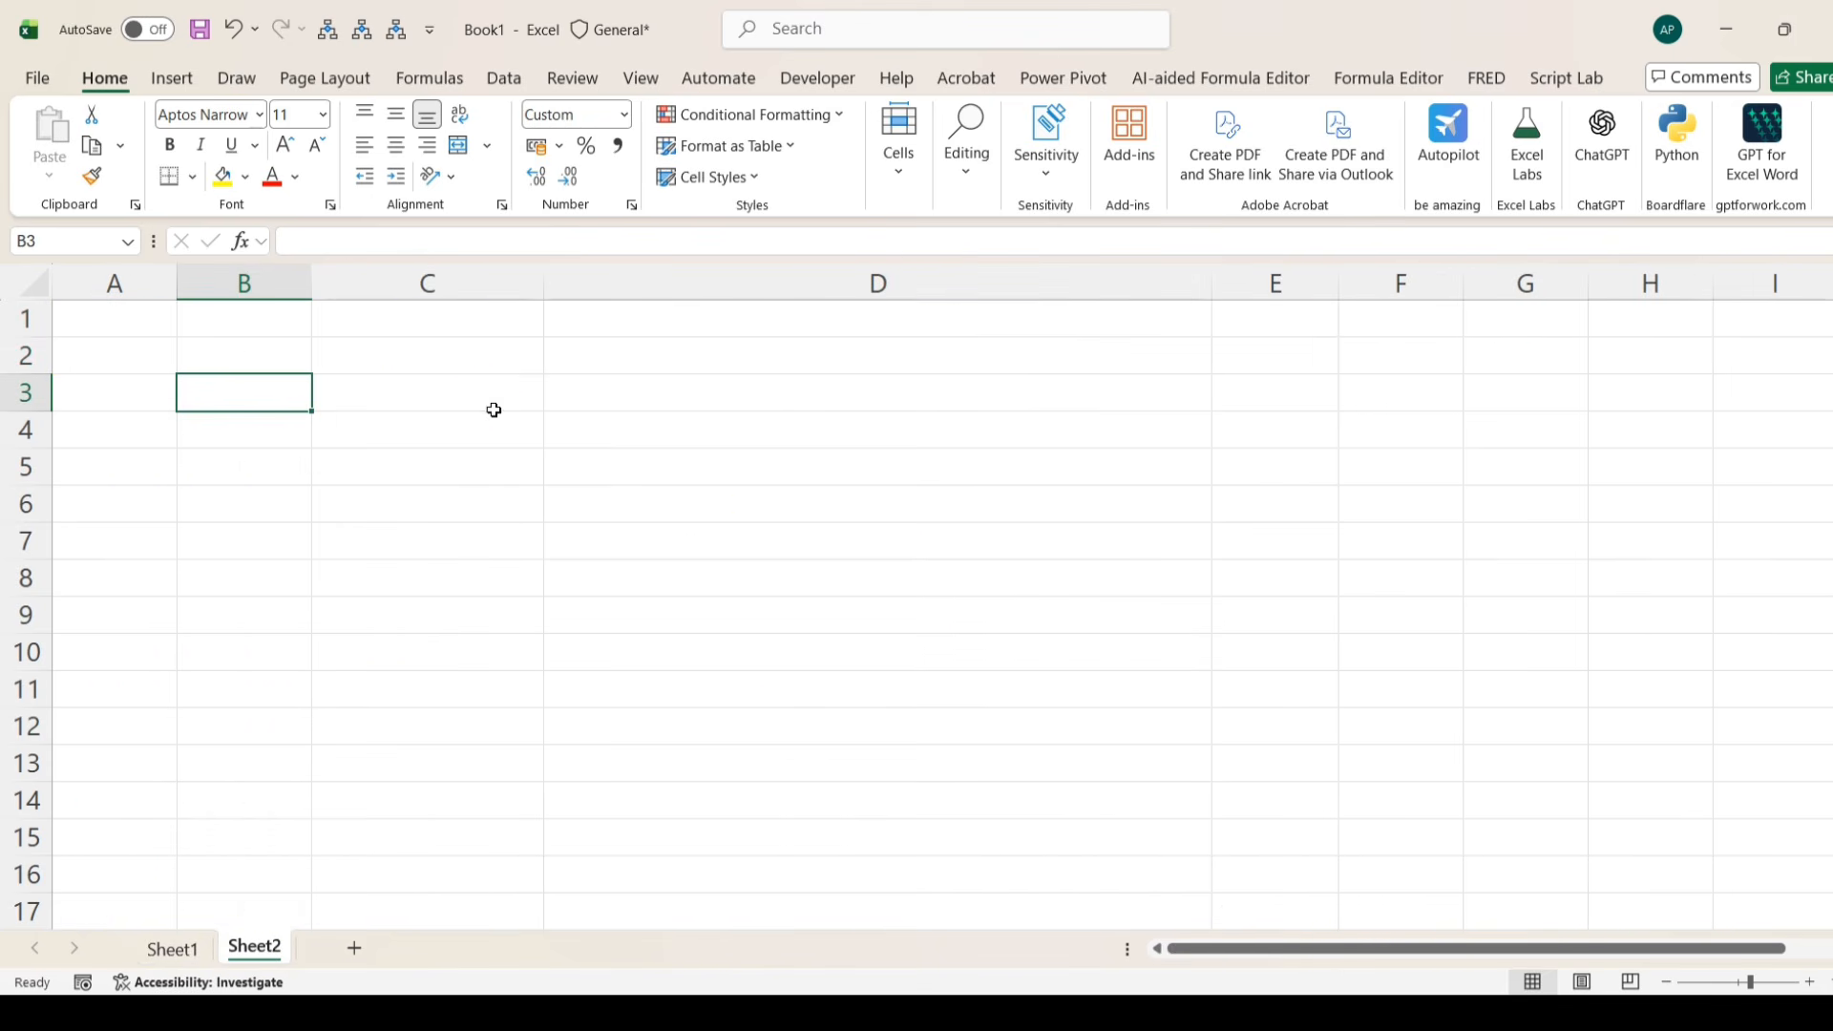
{"action": "type", "text": "=fi"}
{"action": "key", "text": "Down"}
{"action": "key", "text": "Tab"}
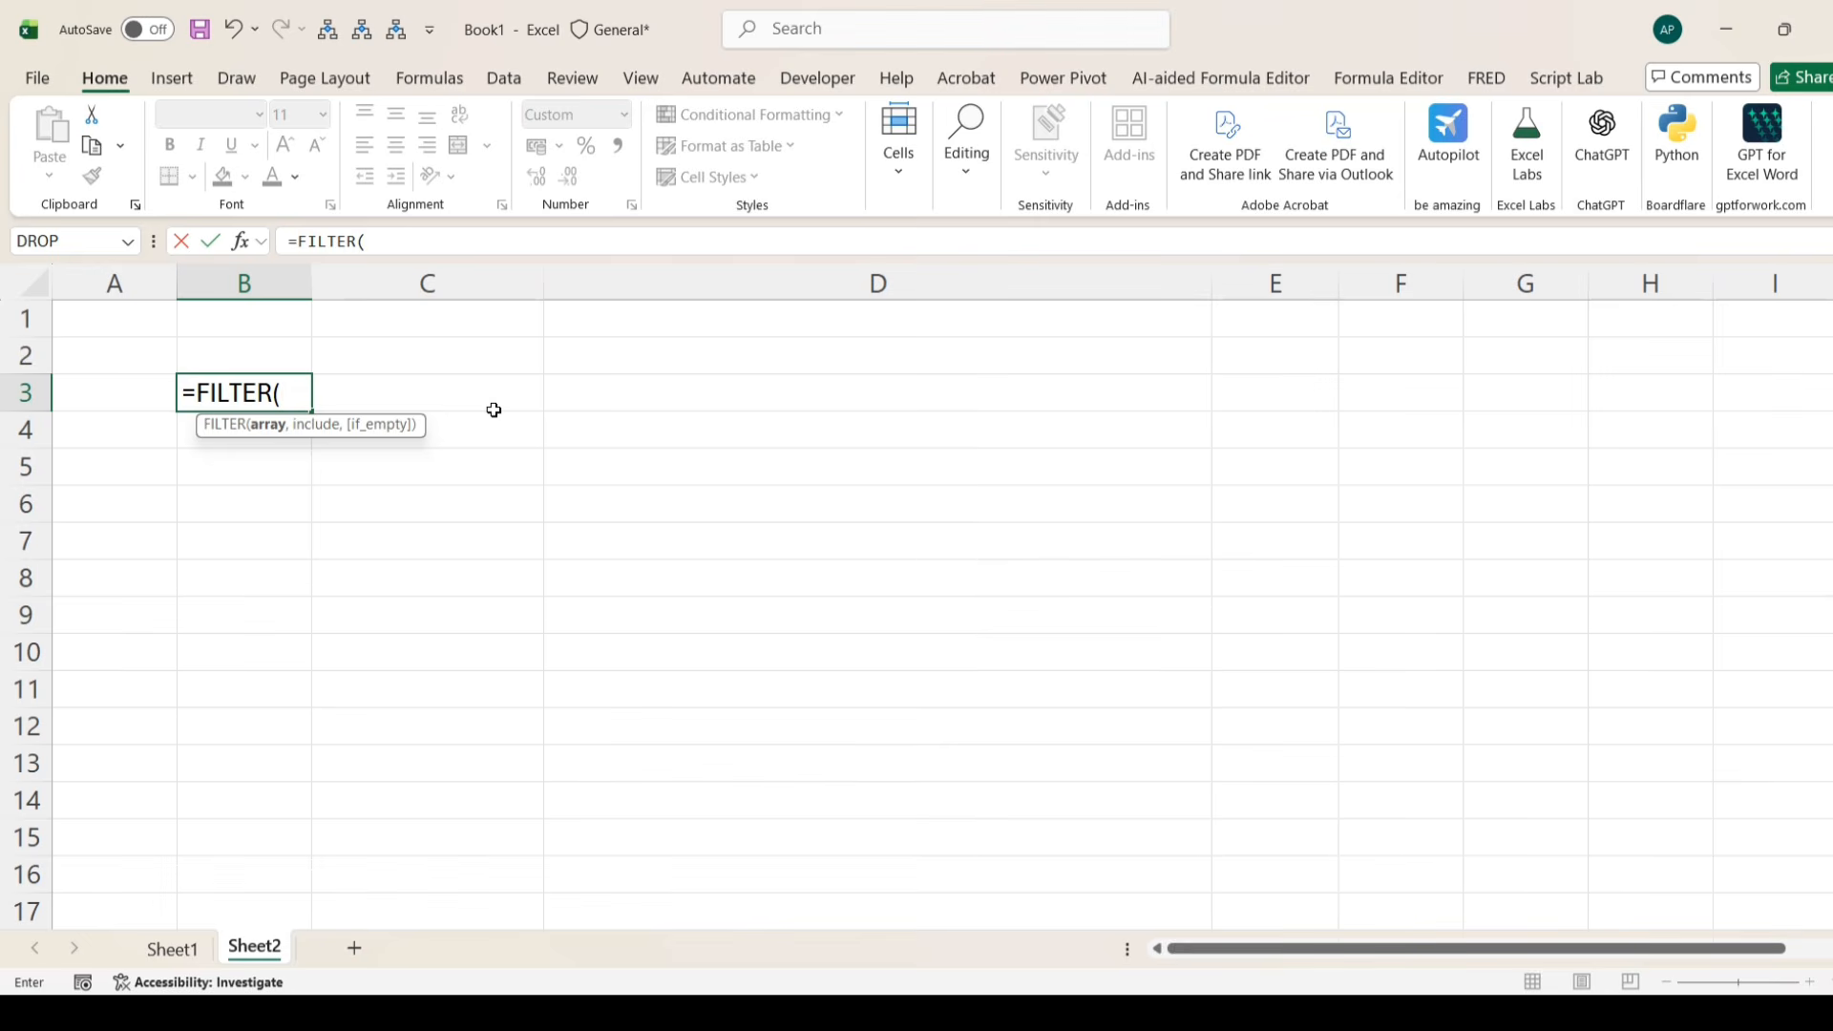
{"action": "type", "text": "rawdata"}
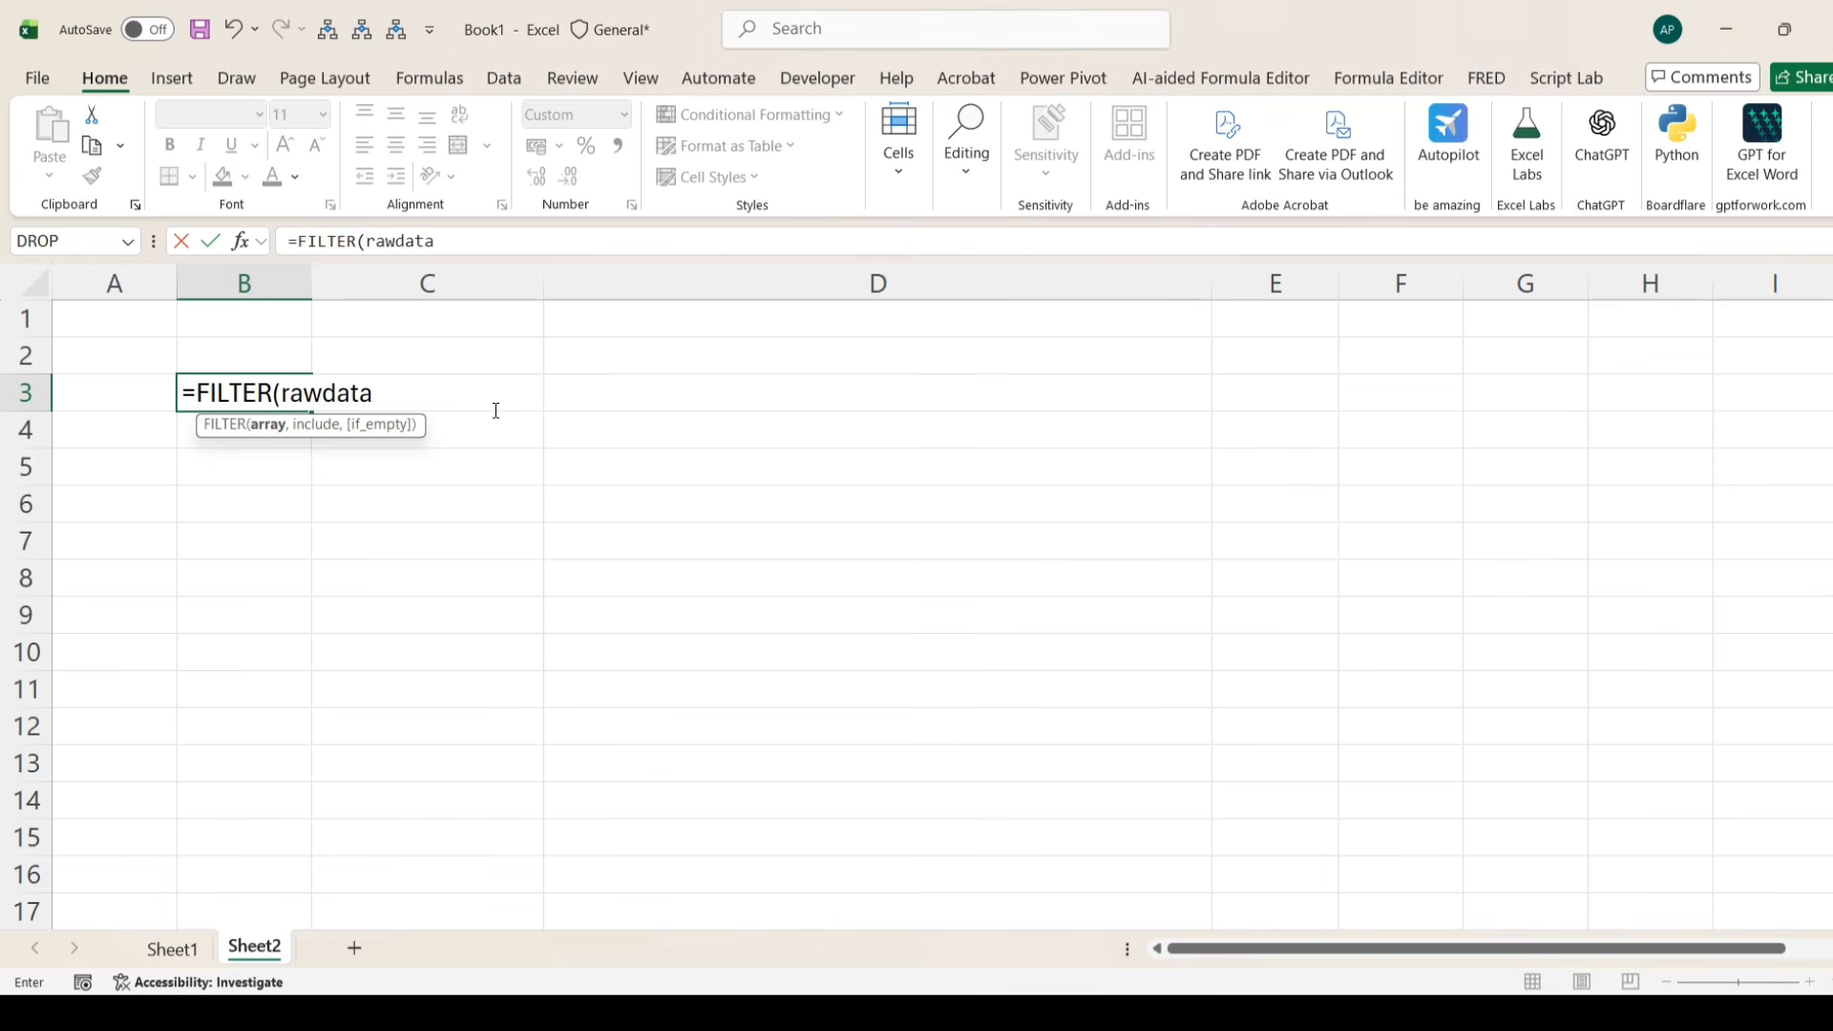
{"action": "type", "text": ",countif"}
{"action": "key", "text": "Tab"}
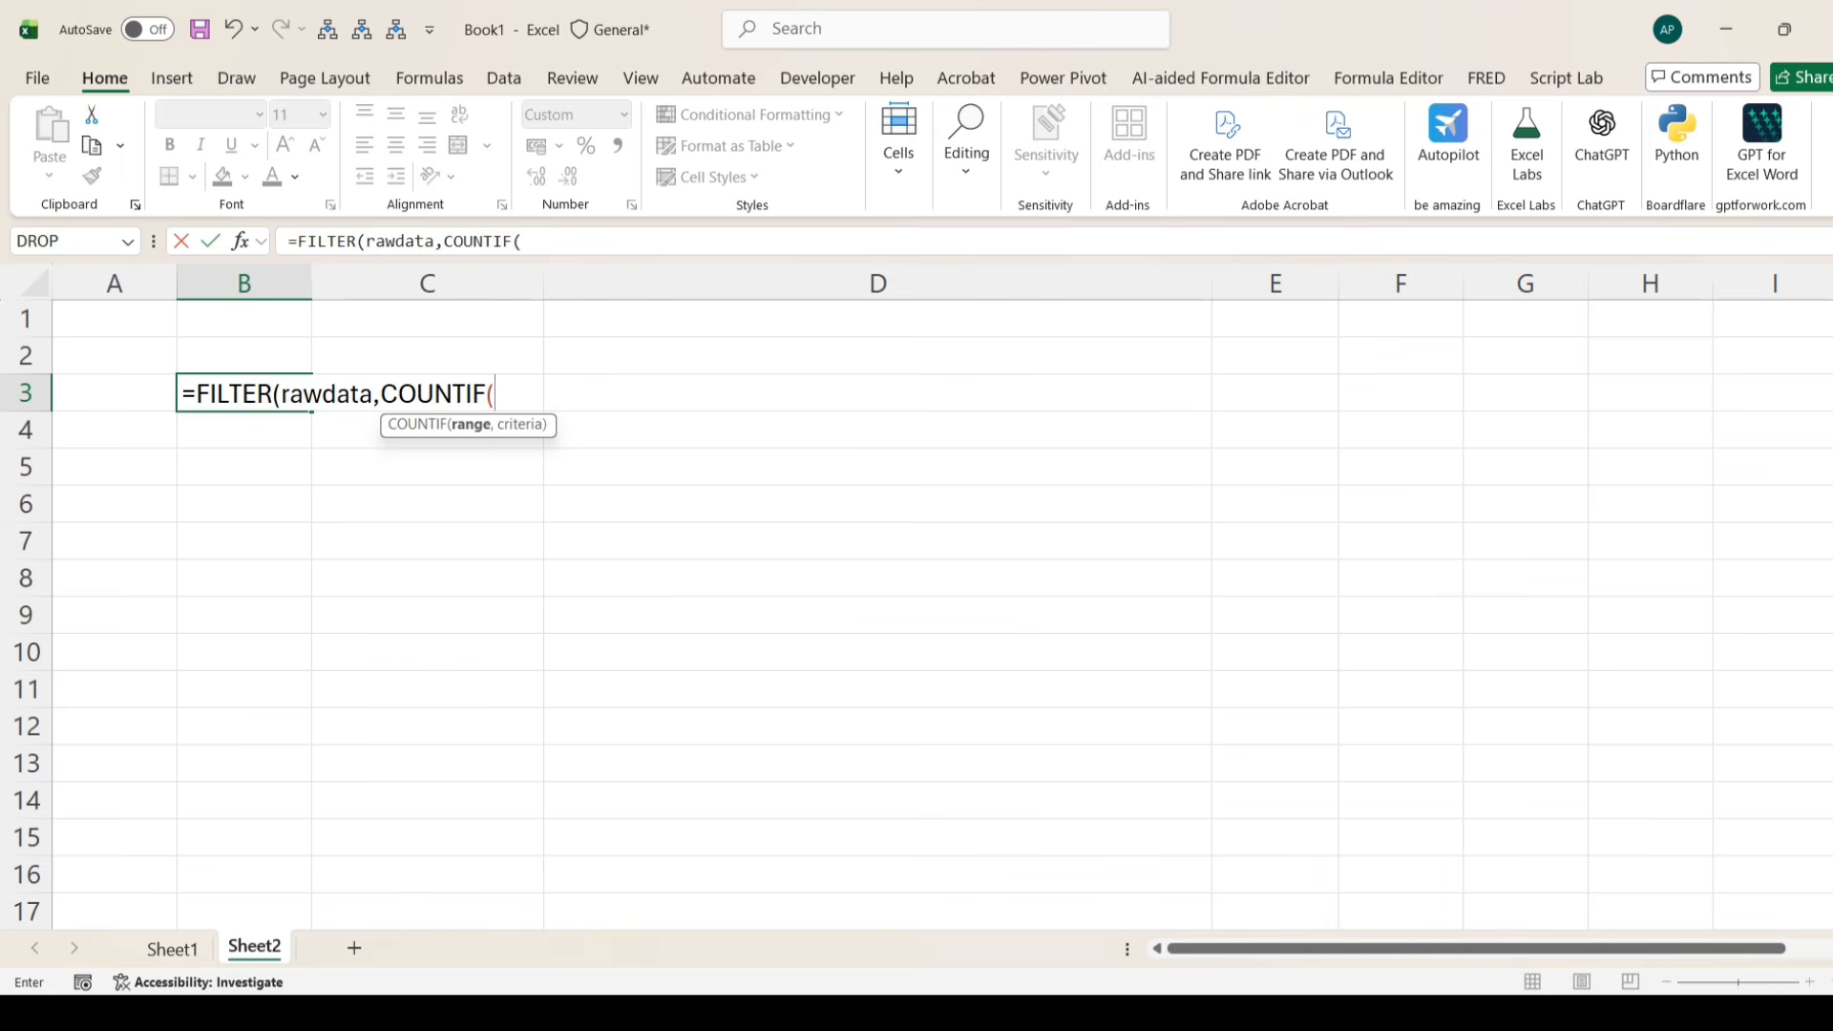
- Set both the range and the criteria of the nested COUNTIF to the Party Name column of Sheet1, rawdata[Party Name]
{"action": "left_click", "coordinate": [173, 949]}
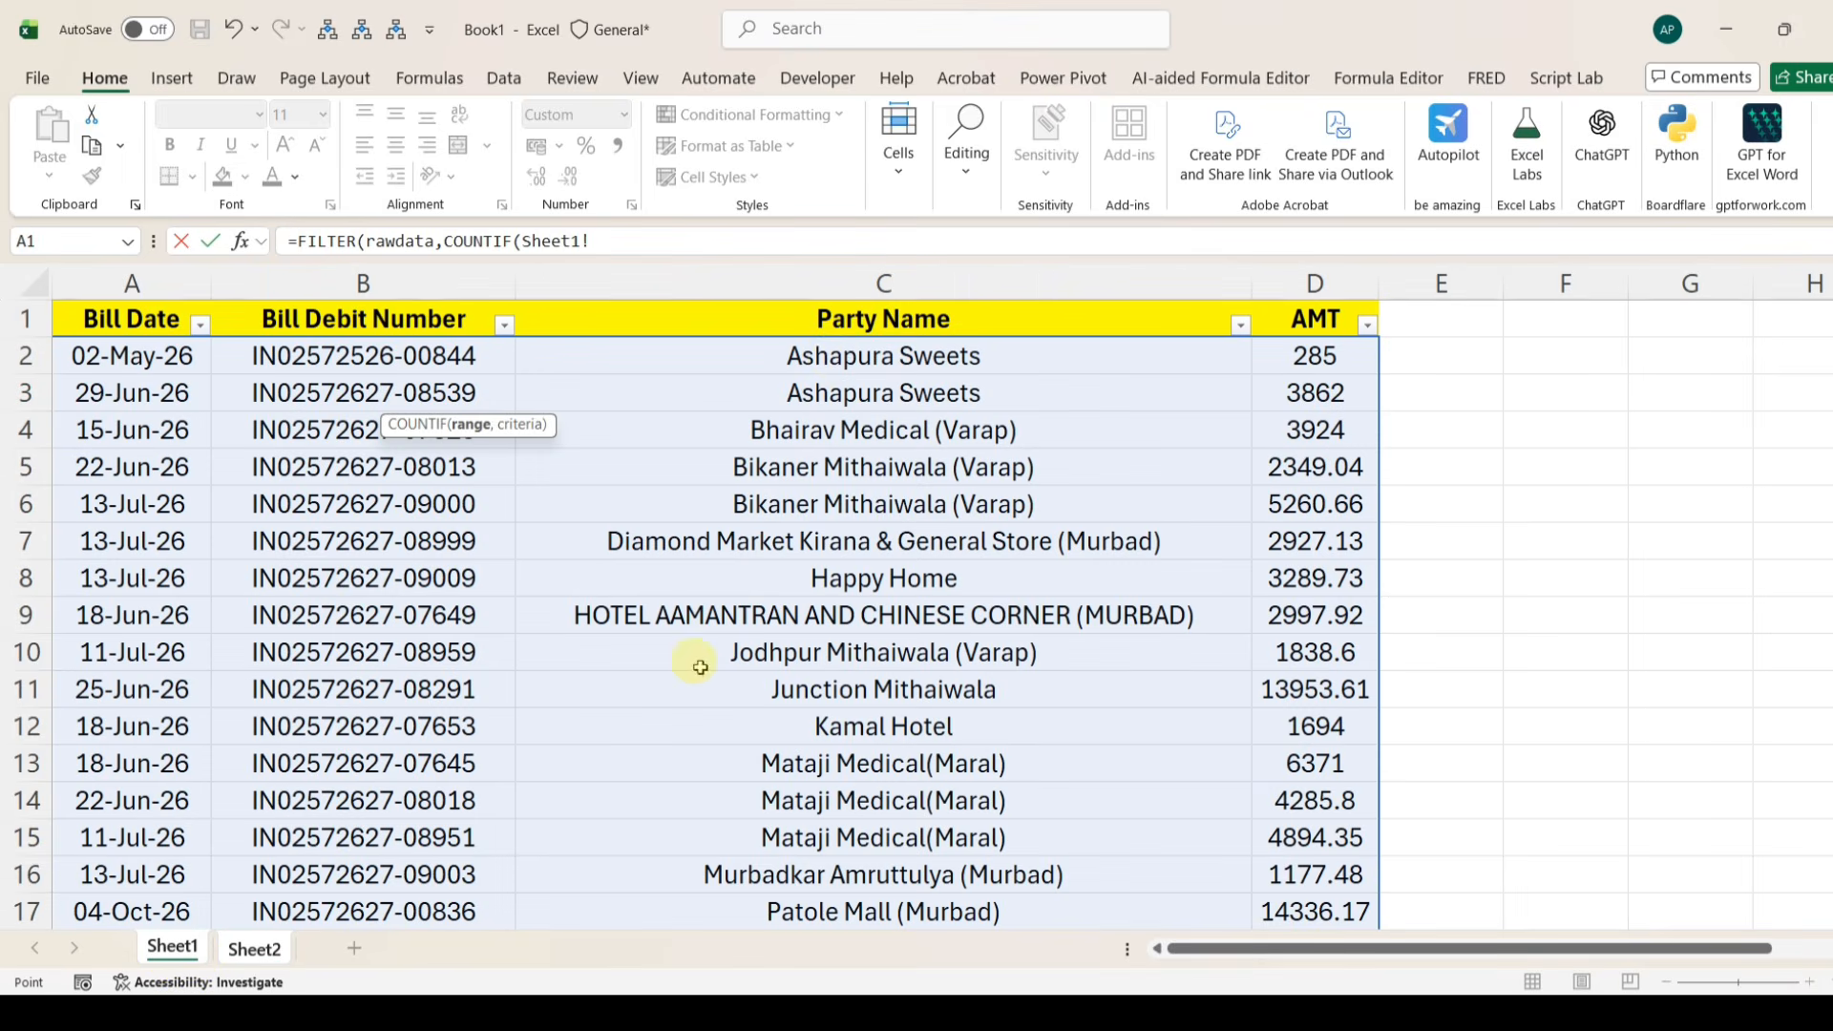
{"action": "left_click", "coordinate": [840, 363]}
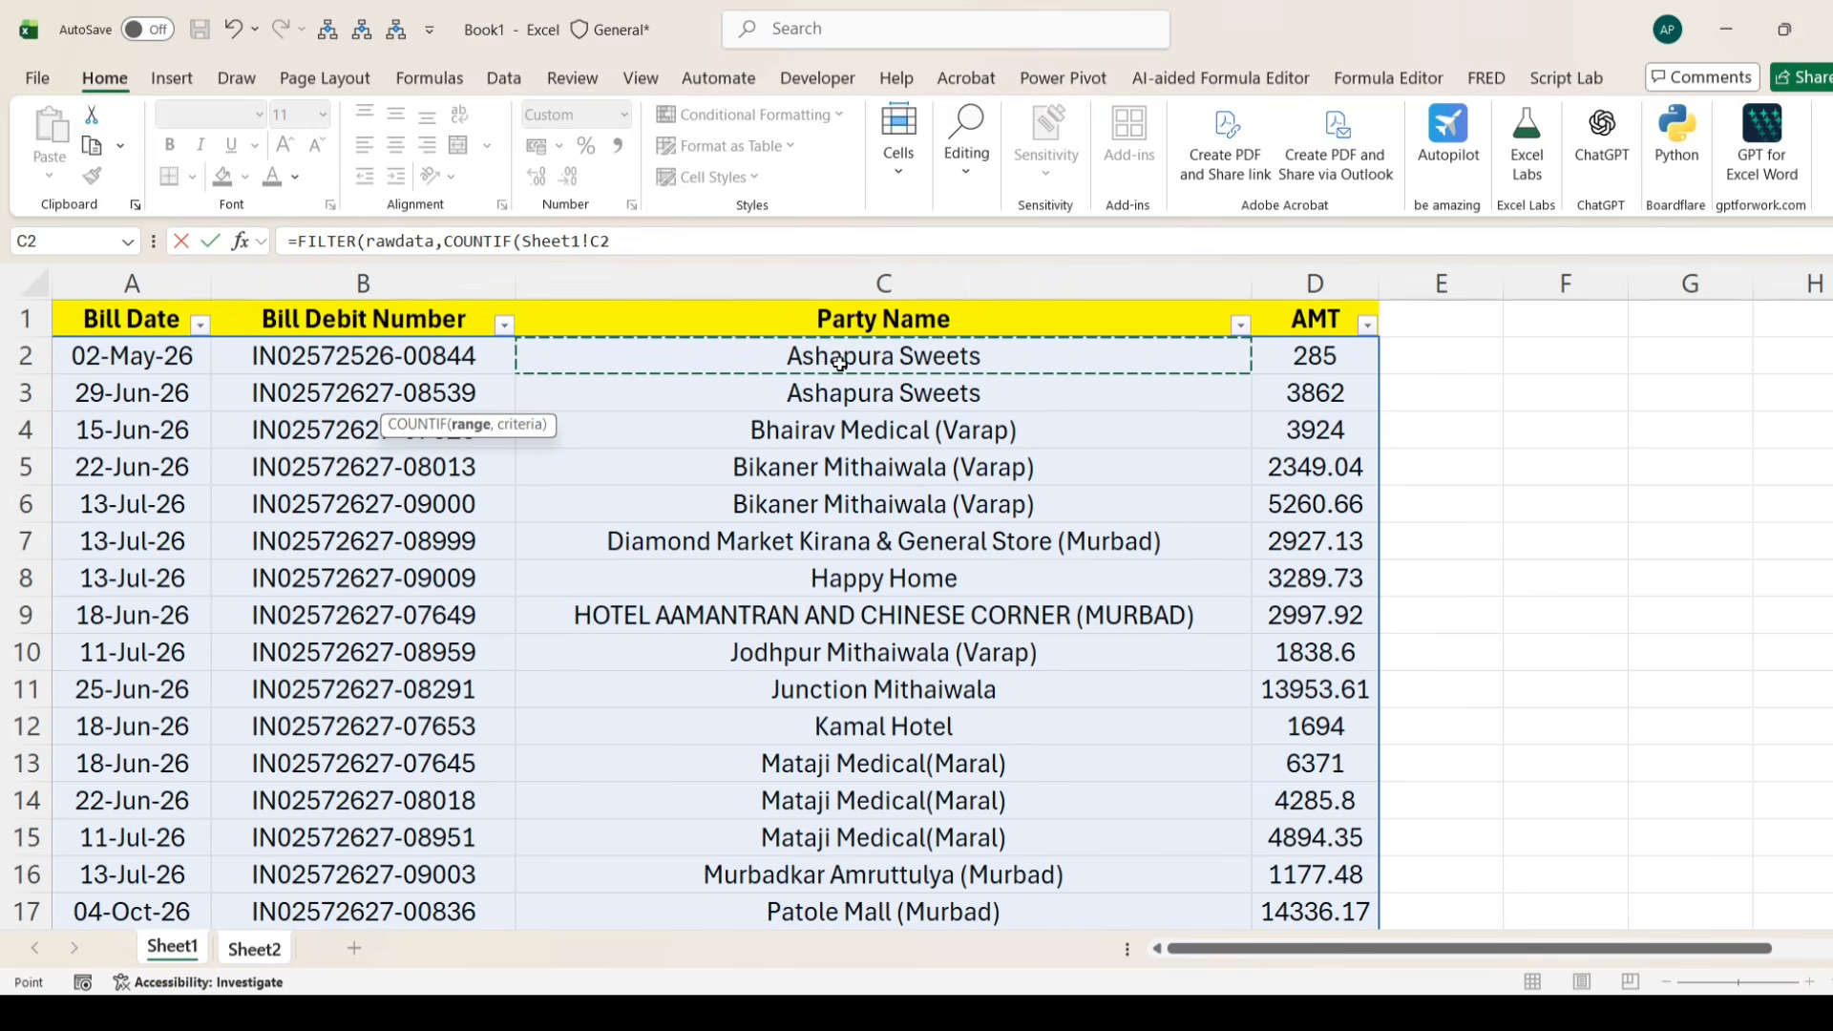
{"action": "key", "text": "ctrl+shift+Down"}
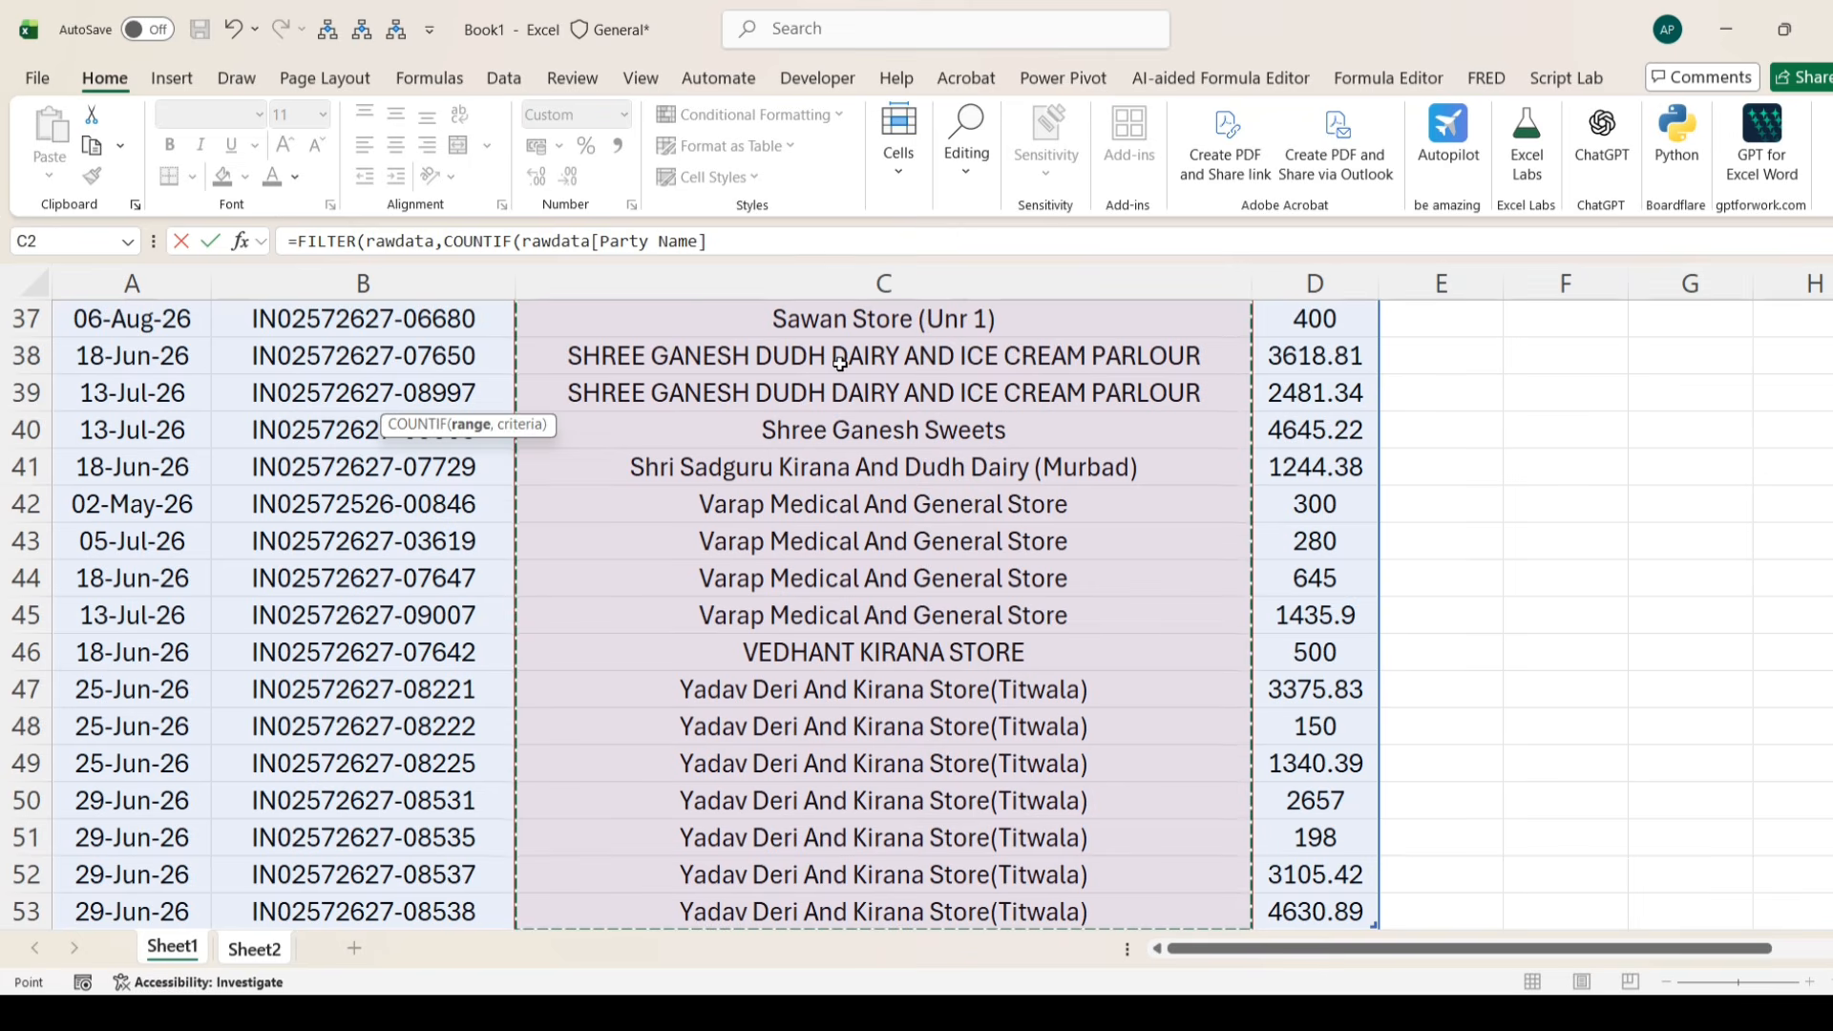
{"action": "type", "text": ","}
{"action": "left_click", "coordinate": [998, 466]}
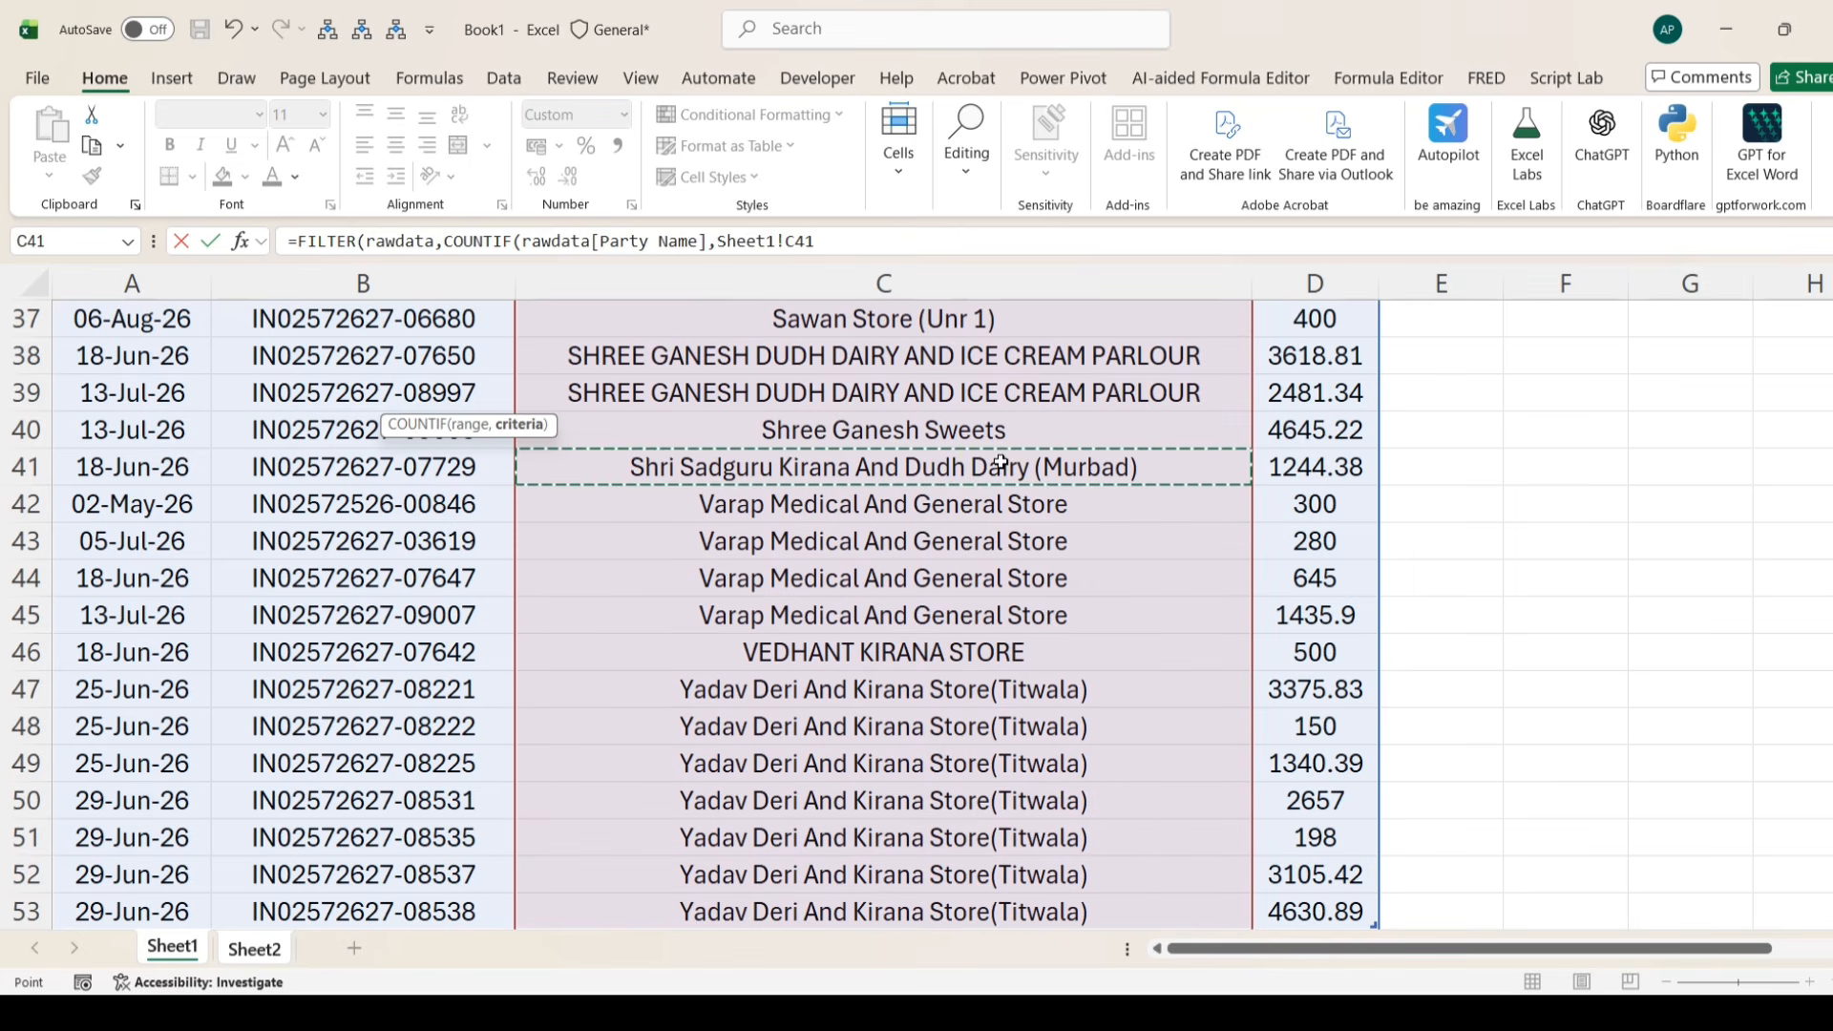
{"action": "key", "text": "ctrl+Up"}
{"action": "key", "text": "ctrl+shift+Down"}
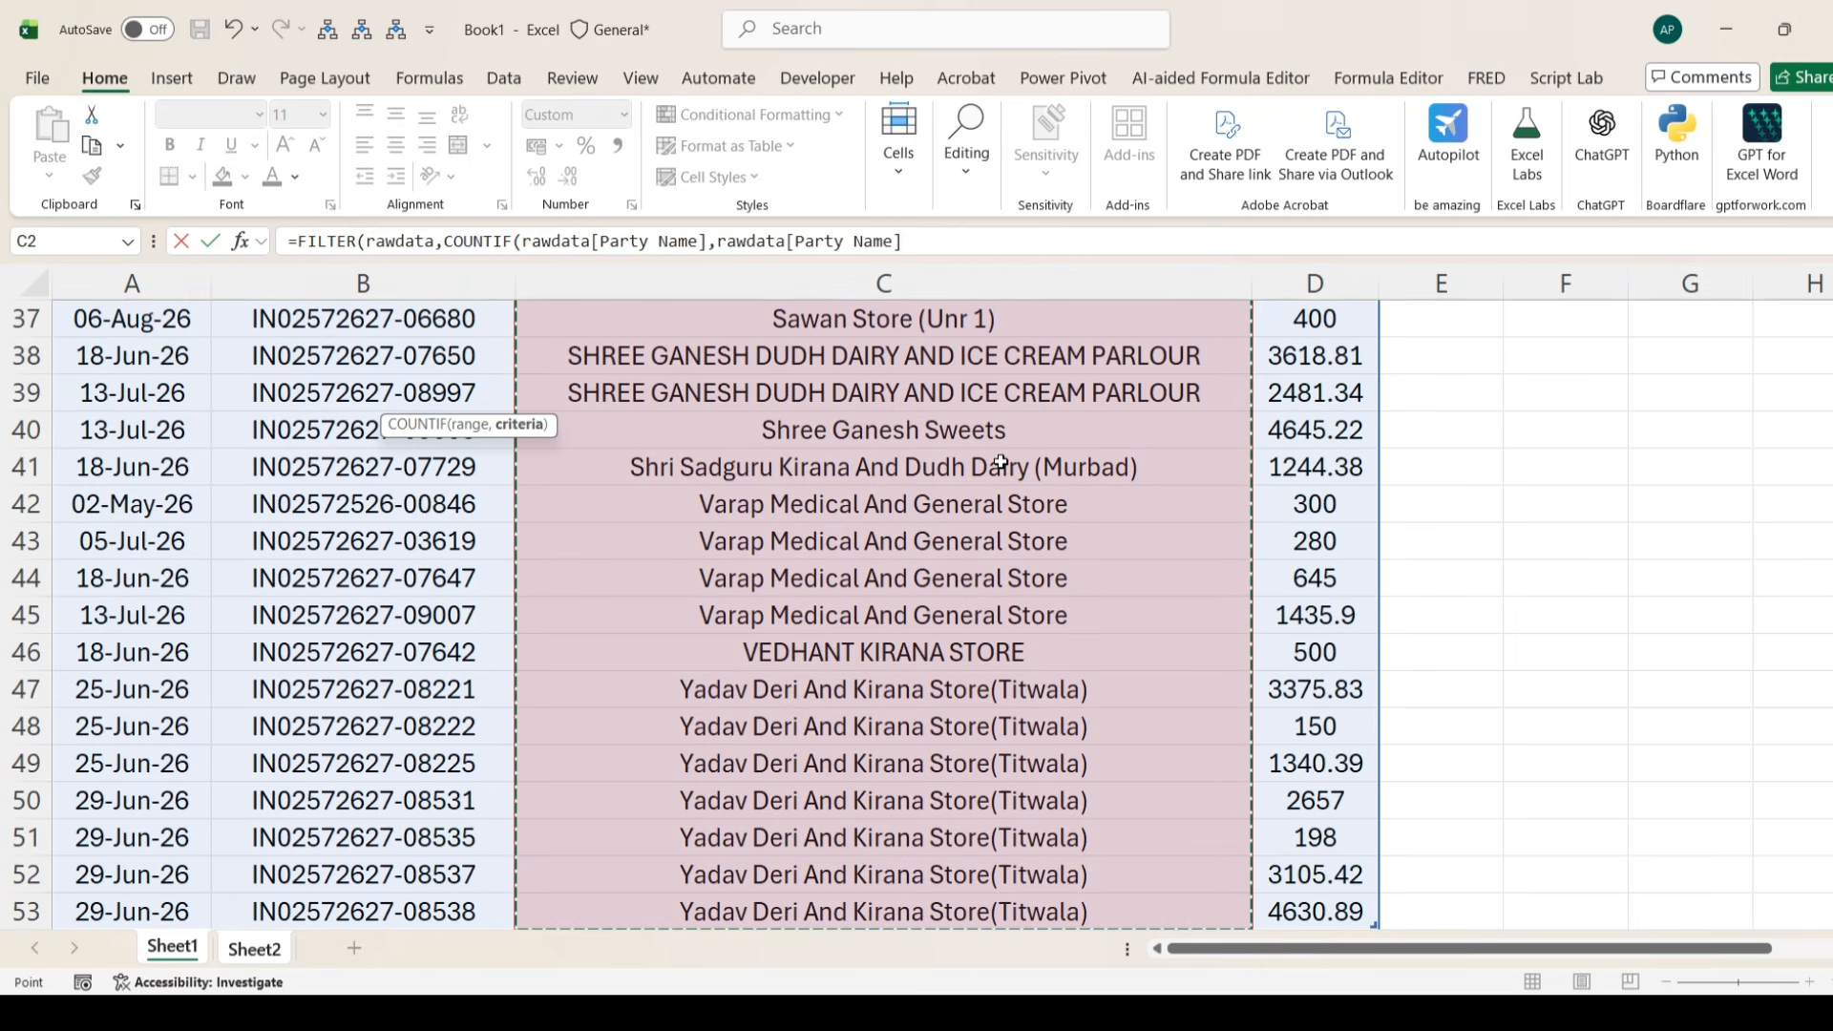
{"action": "type", "text": ")"}
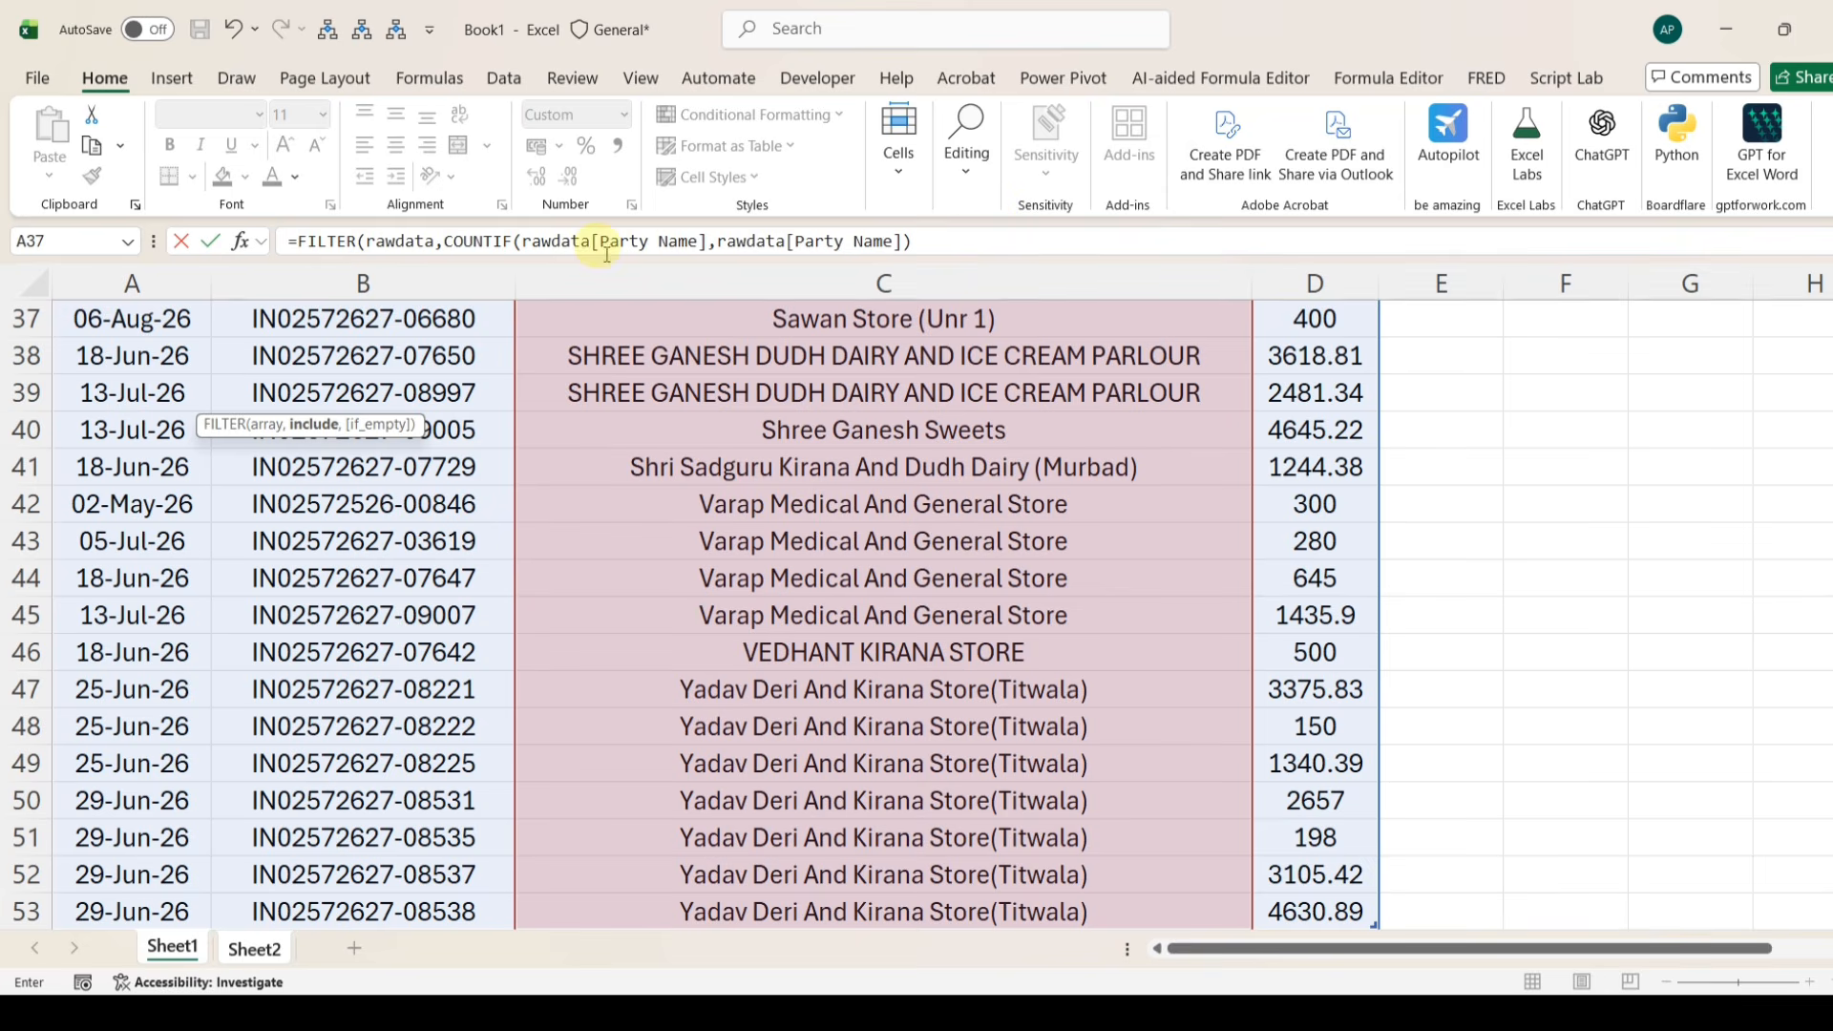
- Complete the FILTER condition with >=2 after the COUNTIF and enter the formula to extract the duplicate party records
{"action": "scroll", "coordinate": [945, 363], "scroll_direction": "up", "scroll_amount": 12}
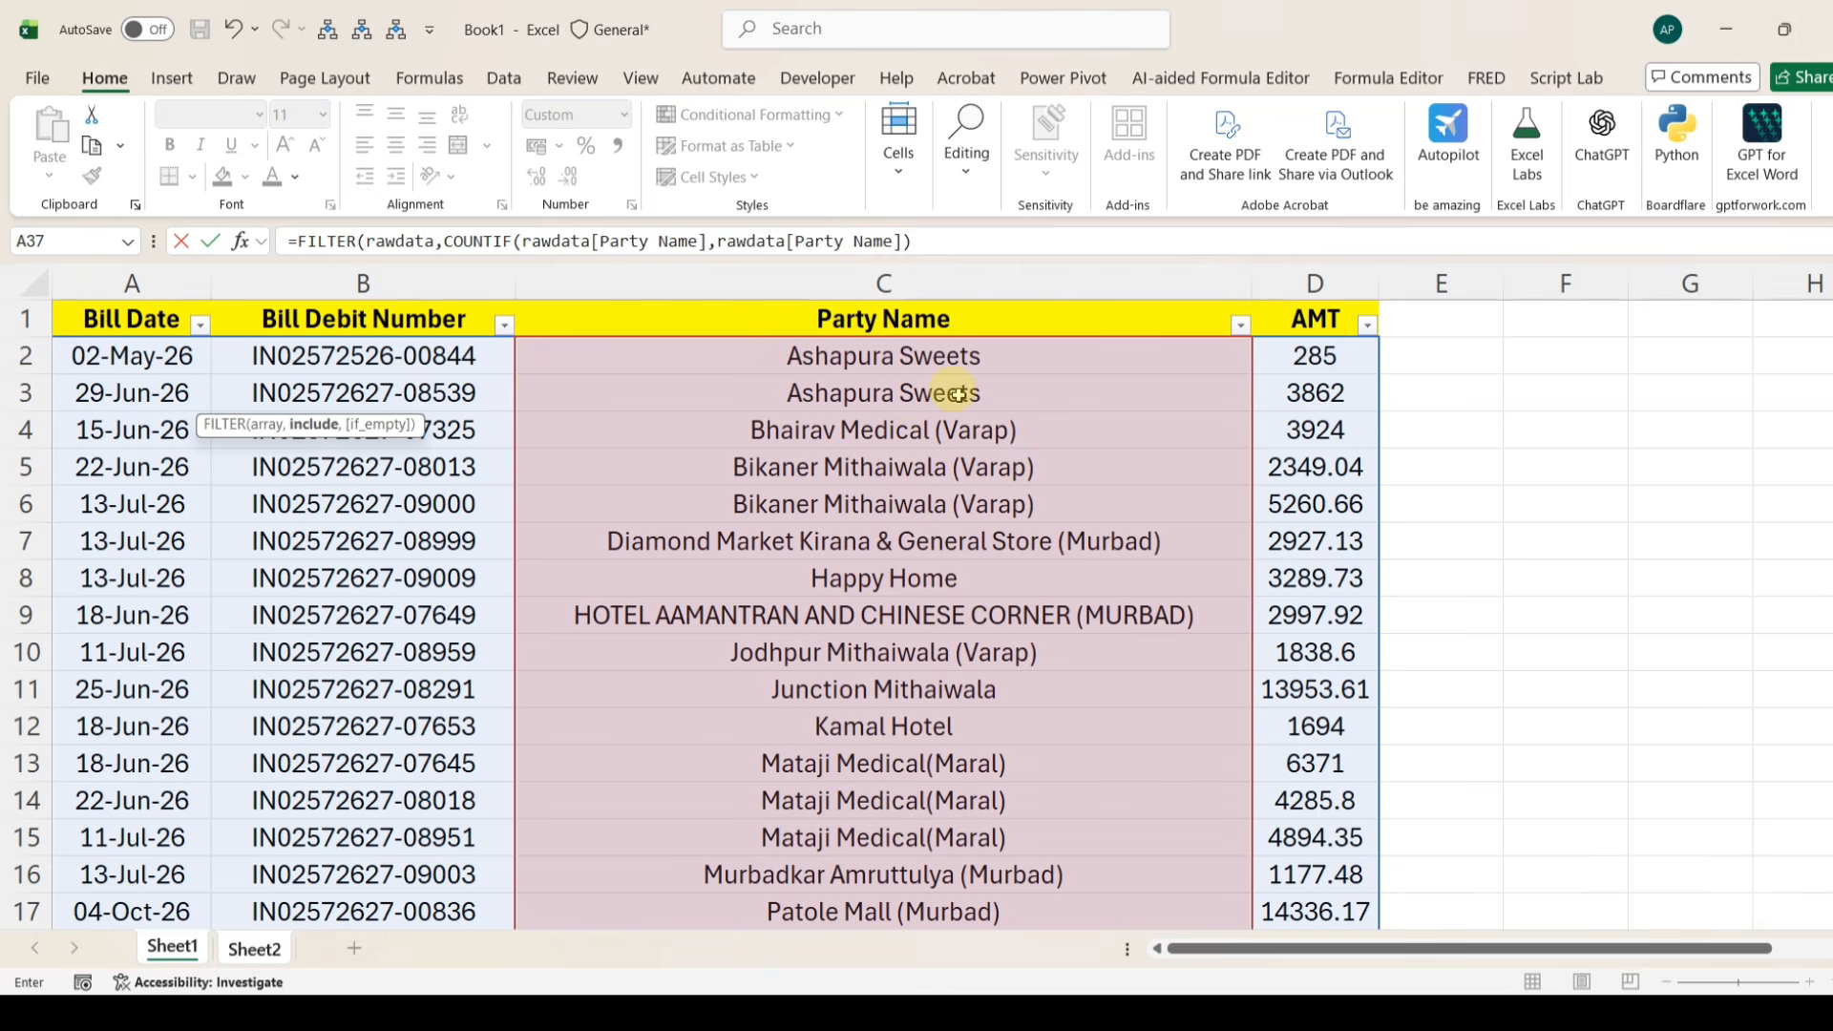
{"action": "left_click", "coordinate": [969, 247]}
{"action": "type", "text": ">"}
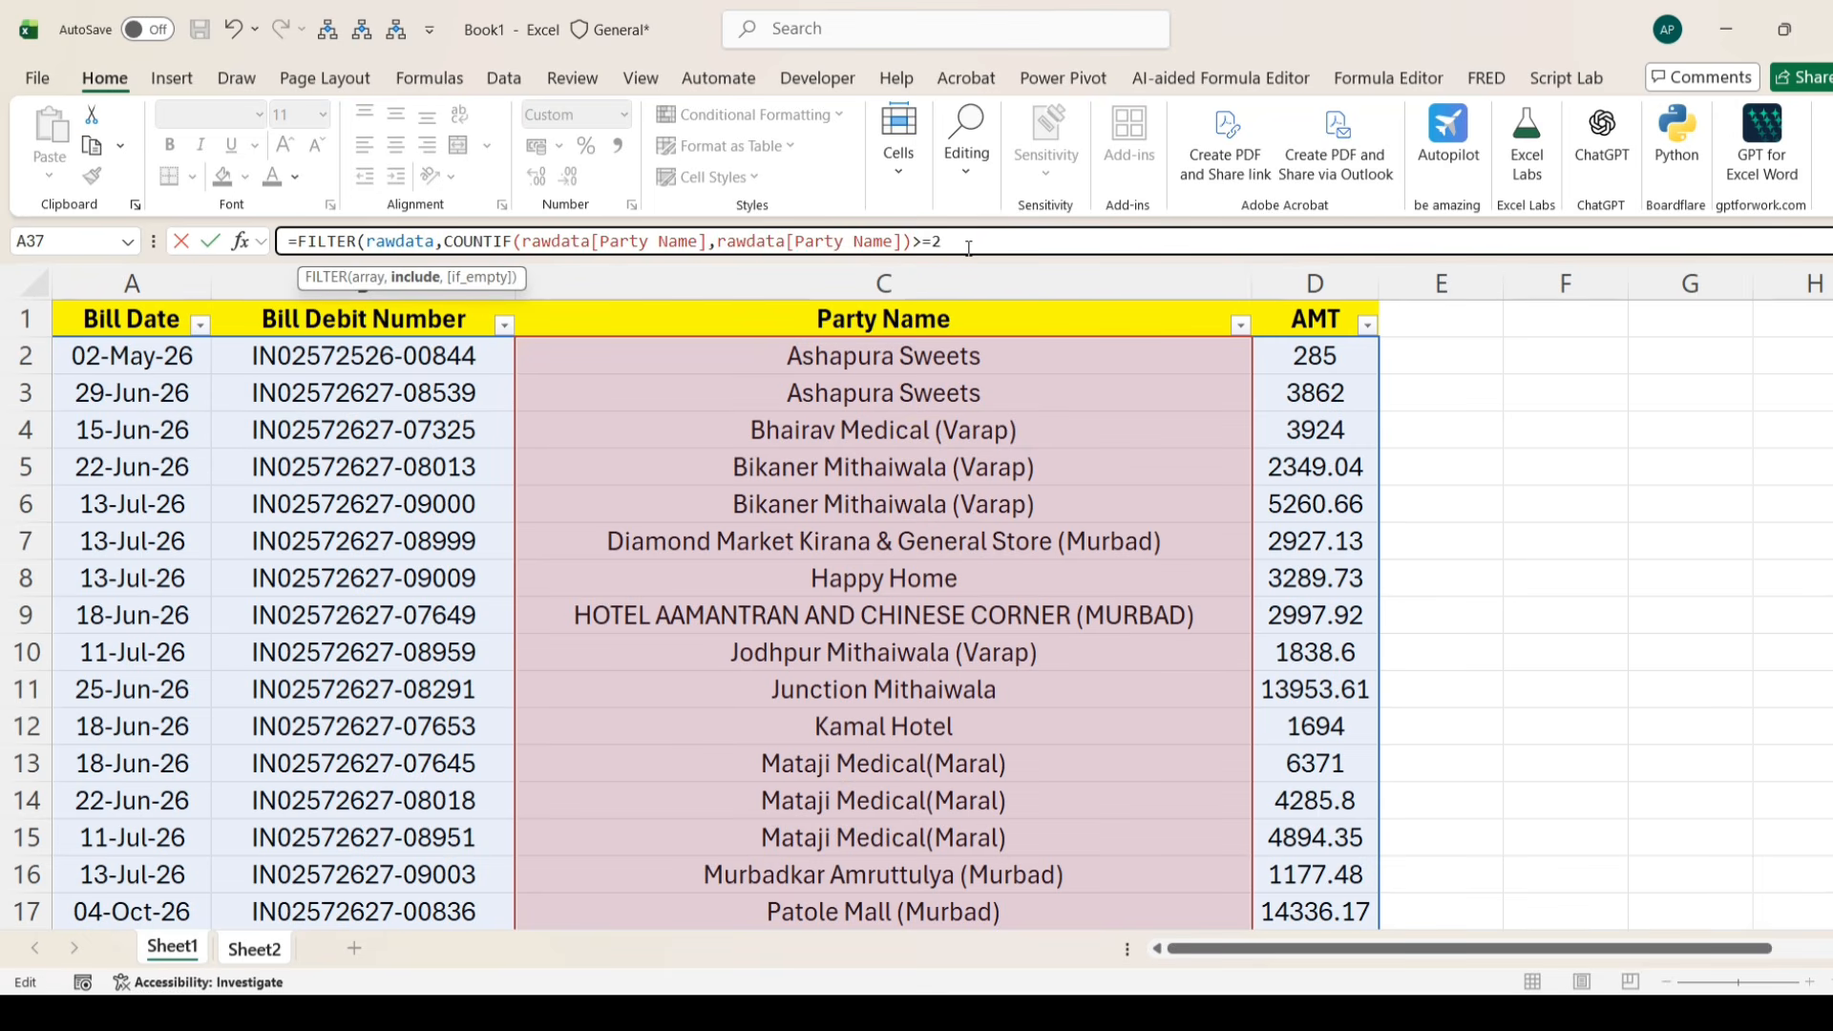
{"action": "type", "text": "=2"}
{"action": "key", "text": "Return"}
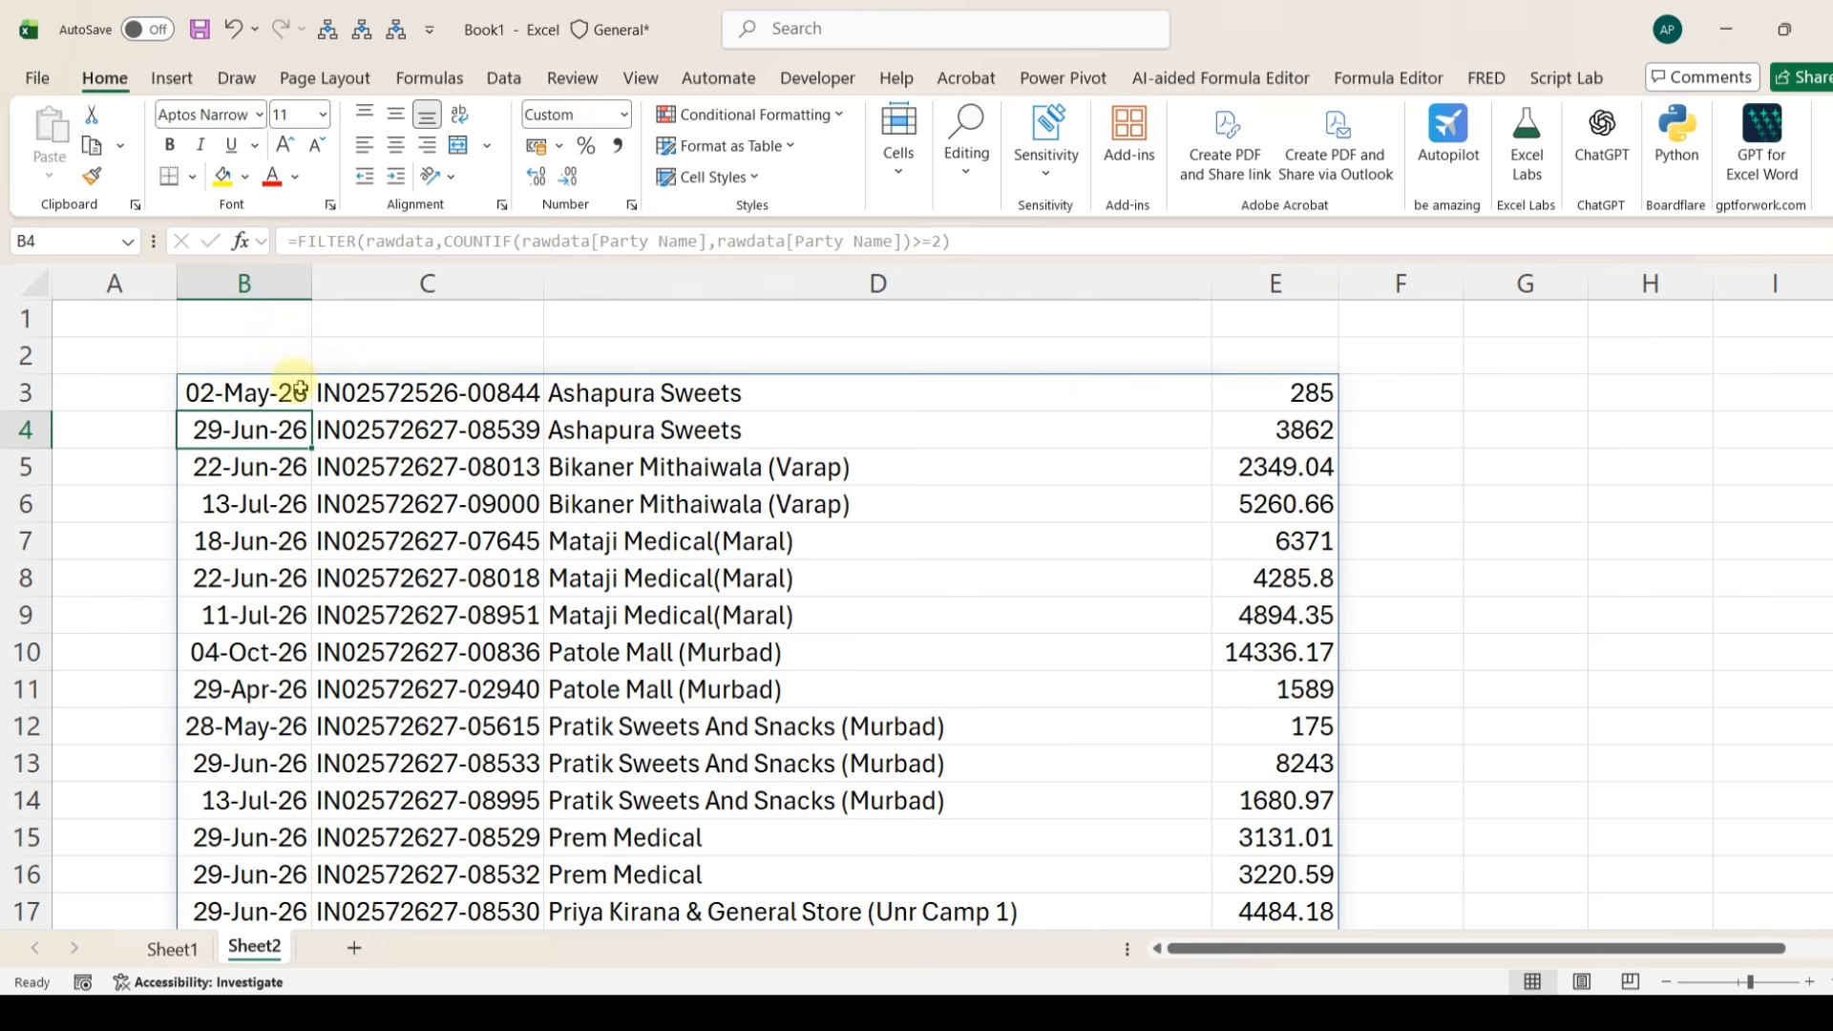
- Examine the extracted records on Sheet2 from the first to the last row for repeated party names
{"action": "left_click", "coordinate": [292, 384]}
{"action": "left_click_drag", "start_coordinate": [658, 409], "coordinate": [655, 690]}
{"action": "scroll", "coordinate": [669, 668], "scroll_direction": "down", "scroll_amount": 2}
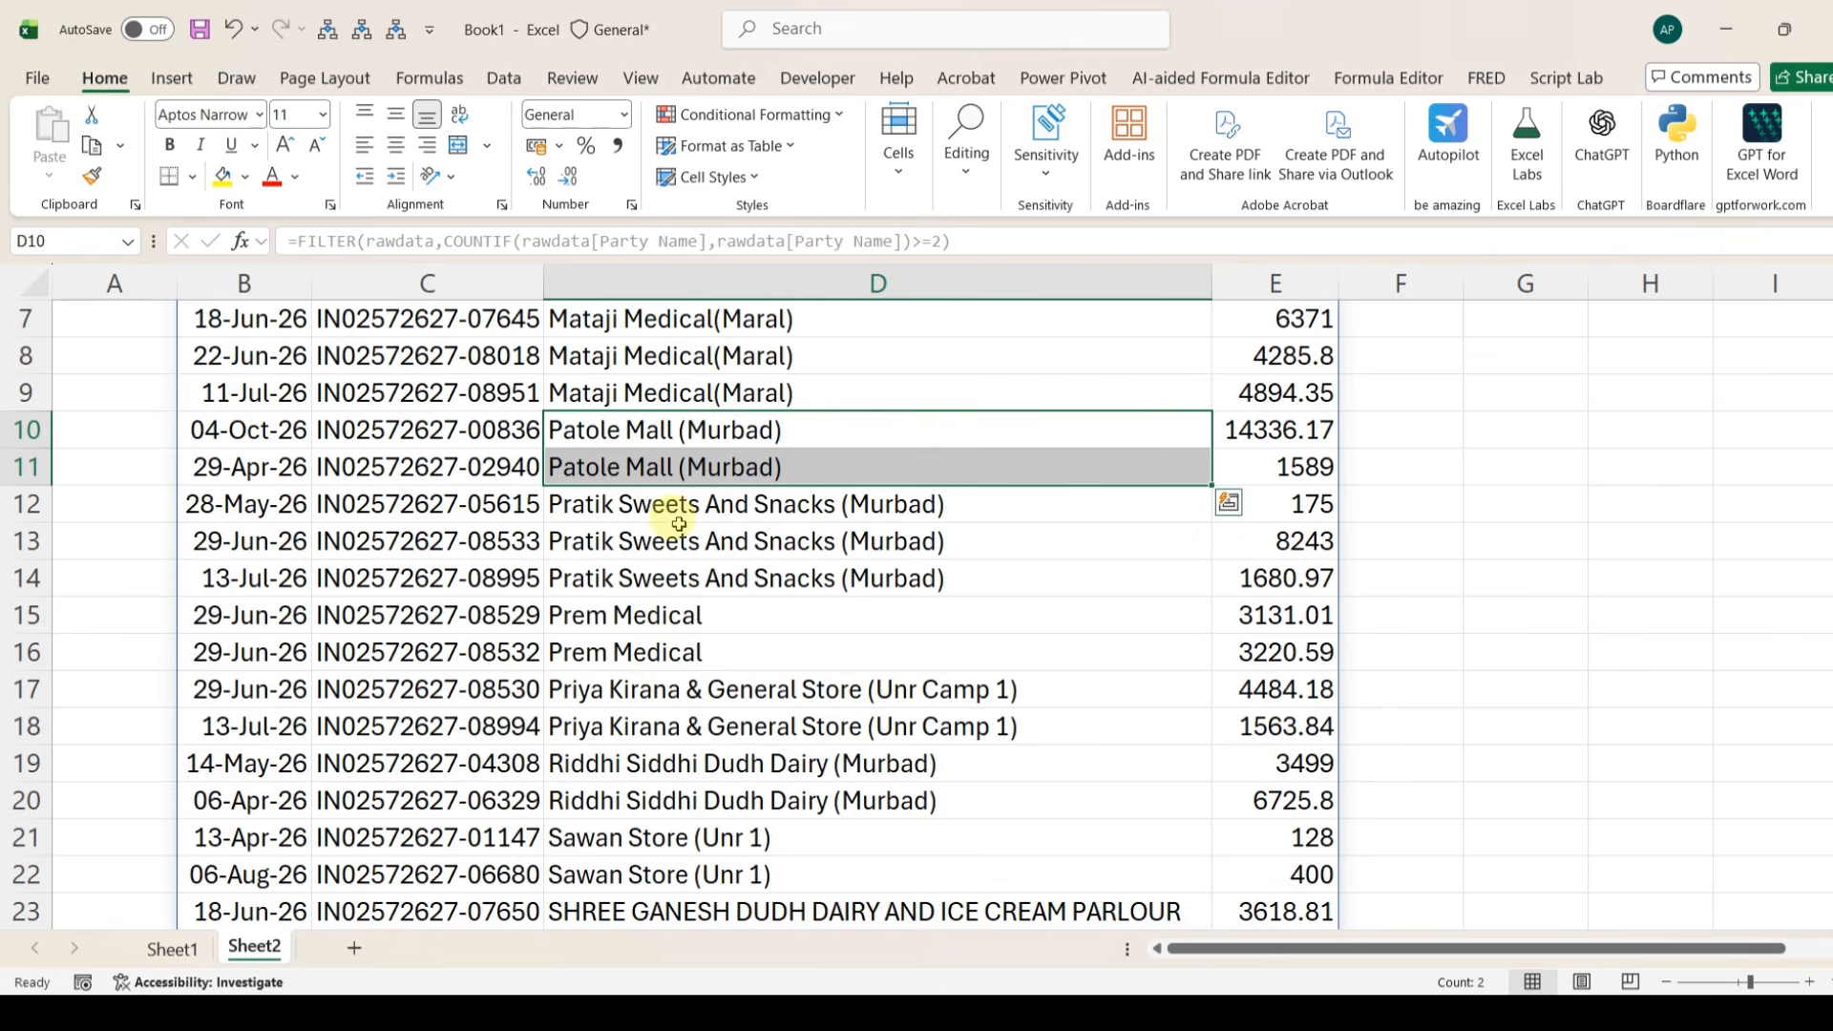
{"action": "left_click_drag", "start_coordinate": [679, 516], "coordinate": [696, 587]}
{"action": "scroll", "coordinate": [696, 587], "scroll_direction": "down", "scroll_amount": 9}
{"action": "scroll", "coordinate": [687, 666], "scroll_direction": "up", "scroll_amount": 5}
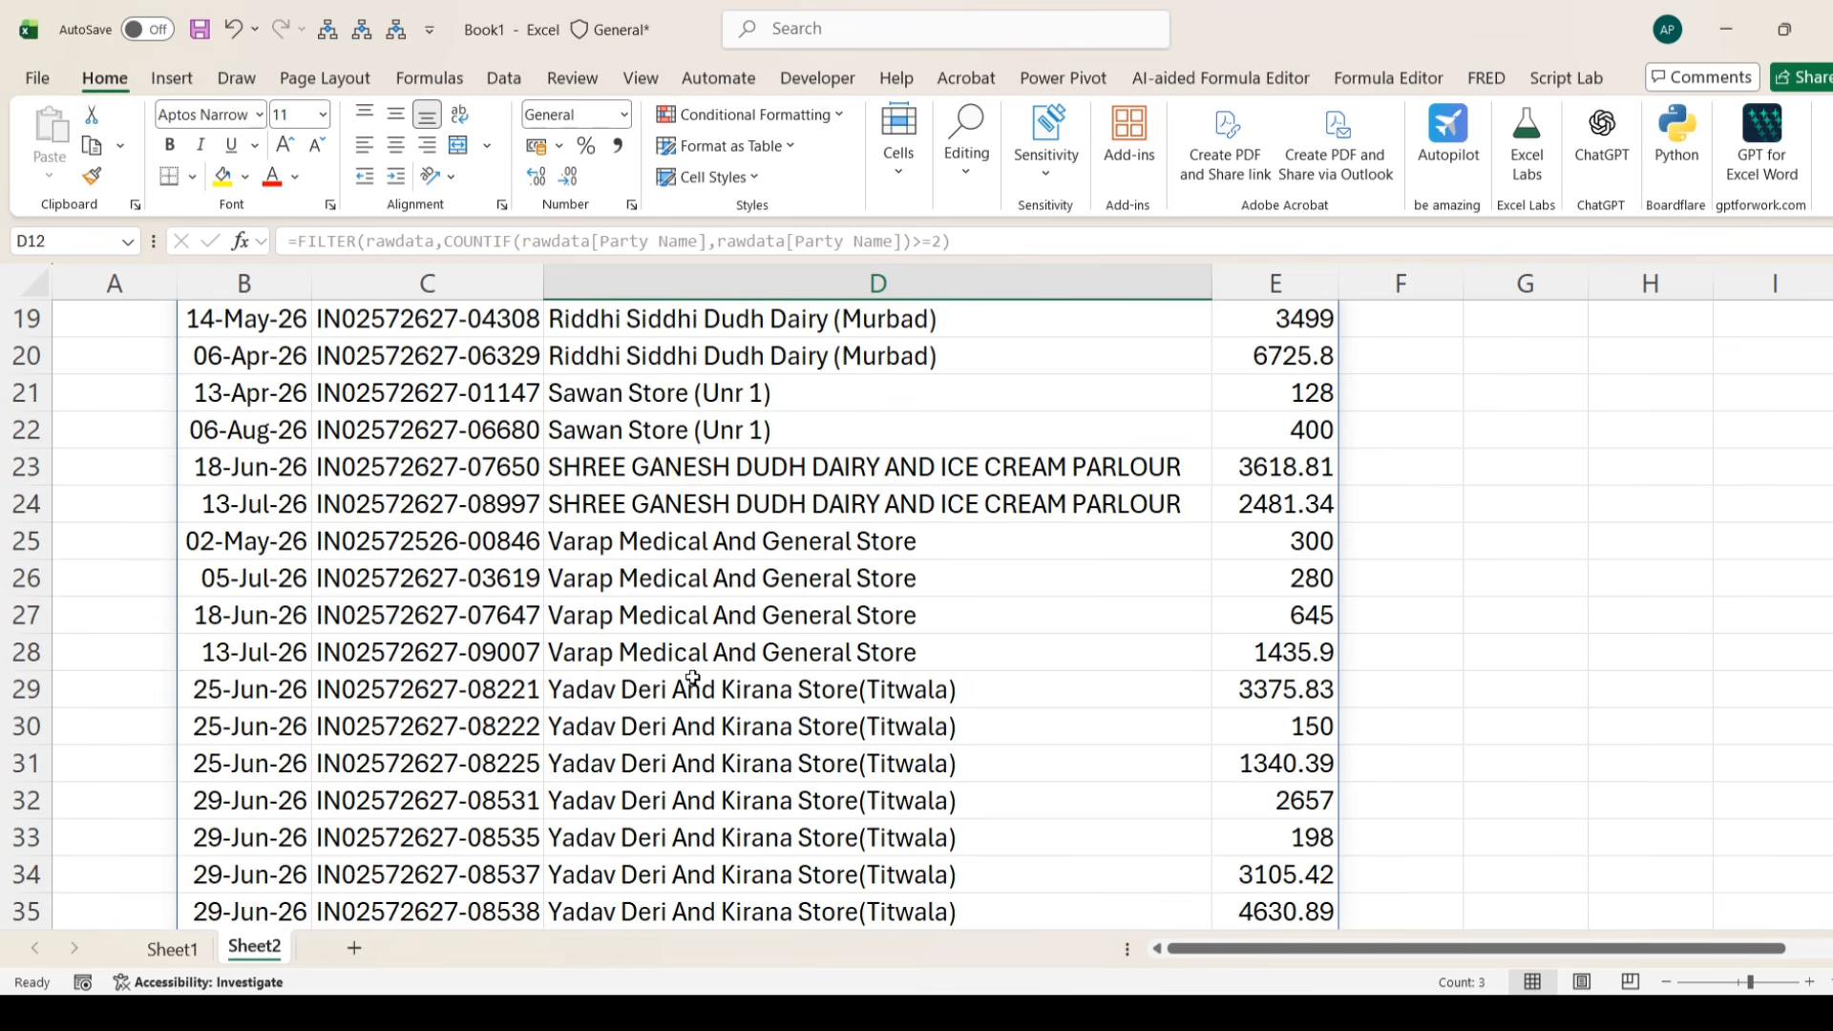
{"action": "scroll", "coordinate": [657, 413], "scroll_direction": "up", "scroll_amount": 6}
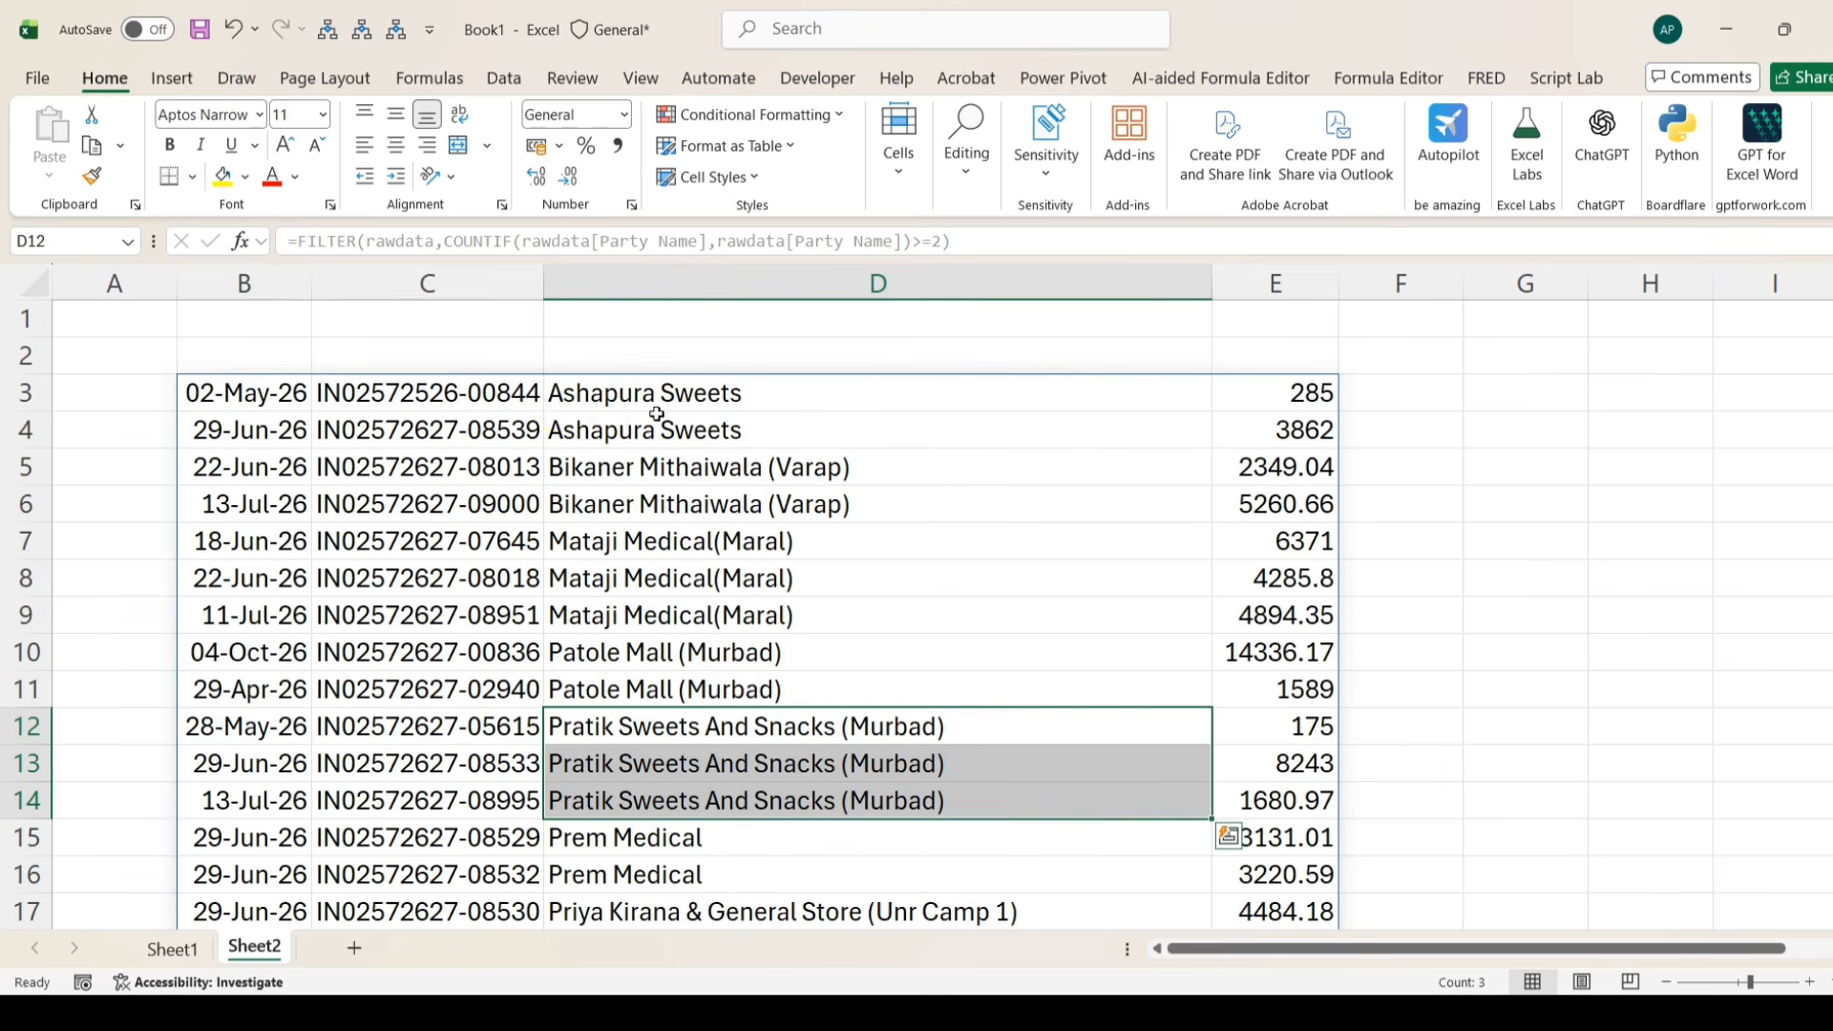
{"action": "left_click", "coordinate": [267, 379]}
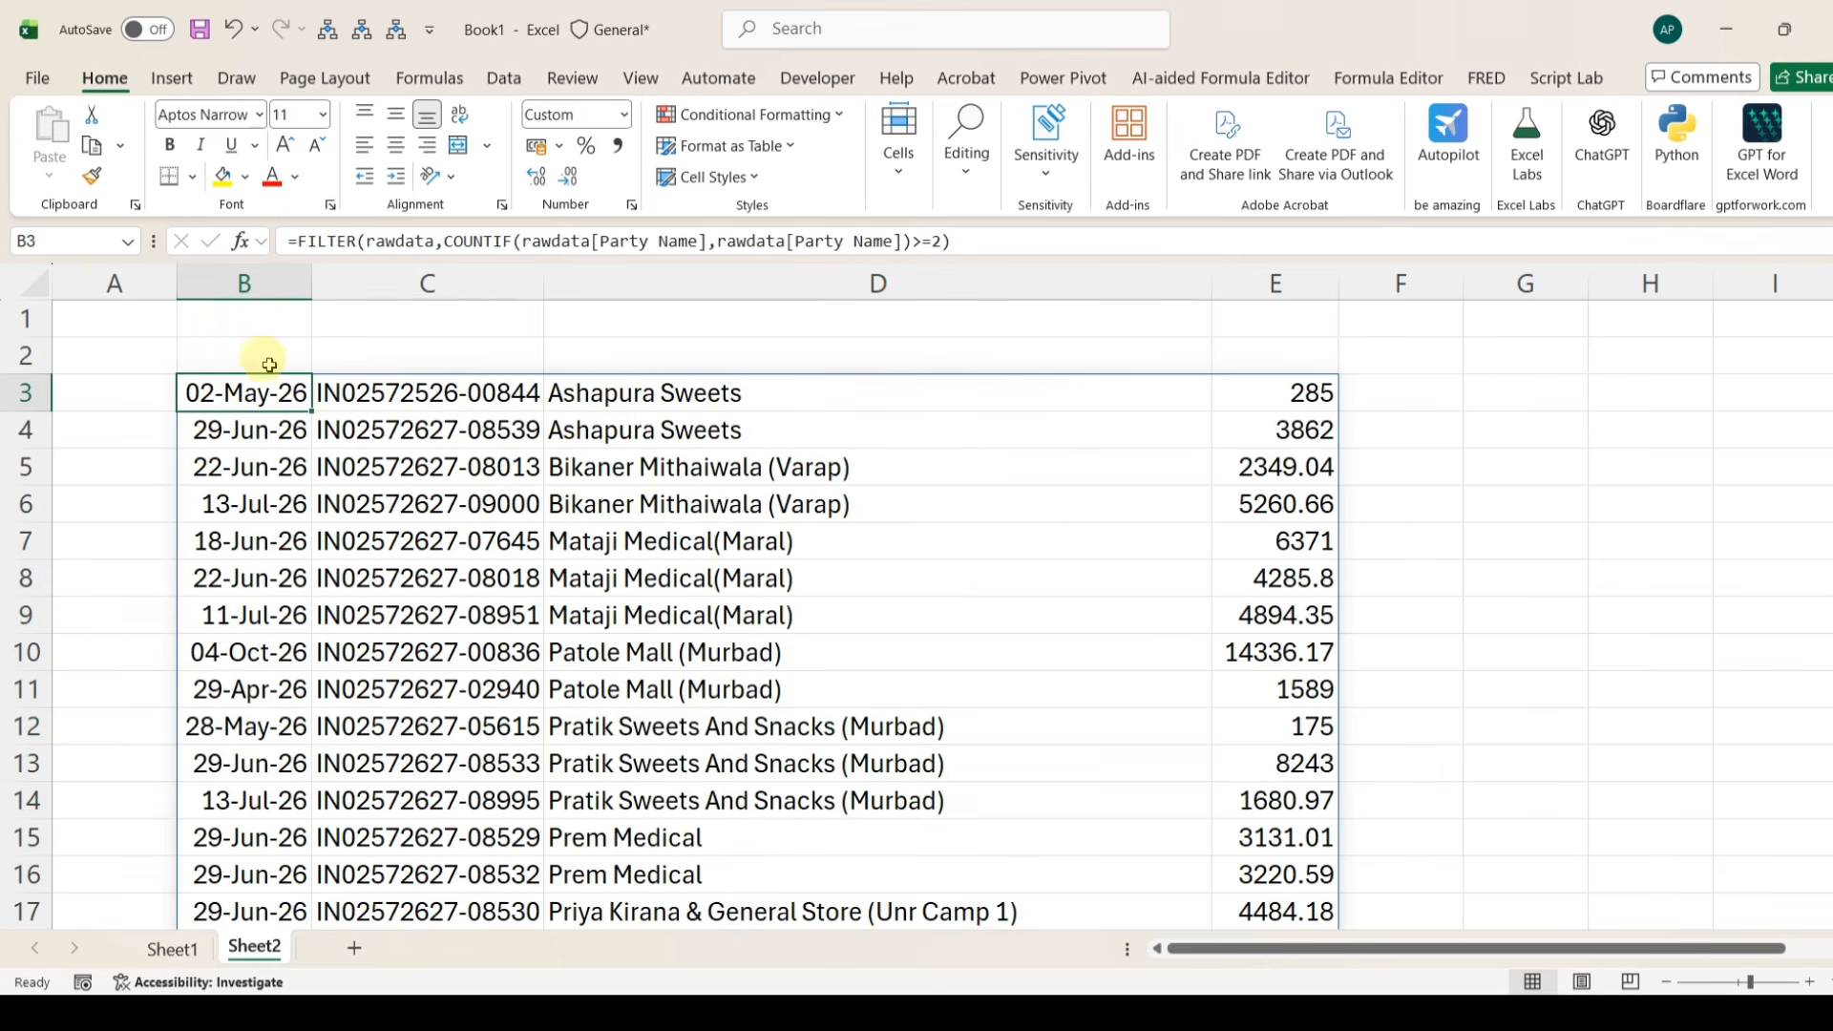
- Copy the header row A1:D1 from Sheet1 to cell B2 of Sheet2, above the extracted records
{"action": "left_click", "coordinate": [189, 950]}
{"action": "left_click_drag", "start_coordinate": [167, 320], "coordinate": [1315, 322]}
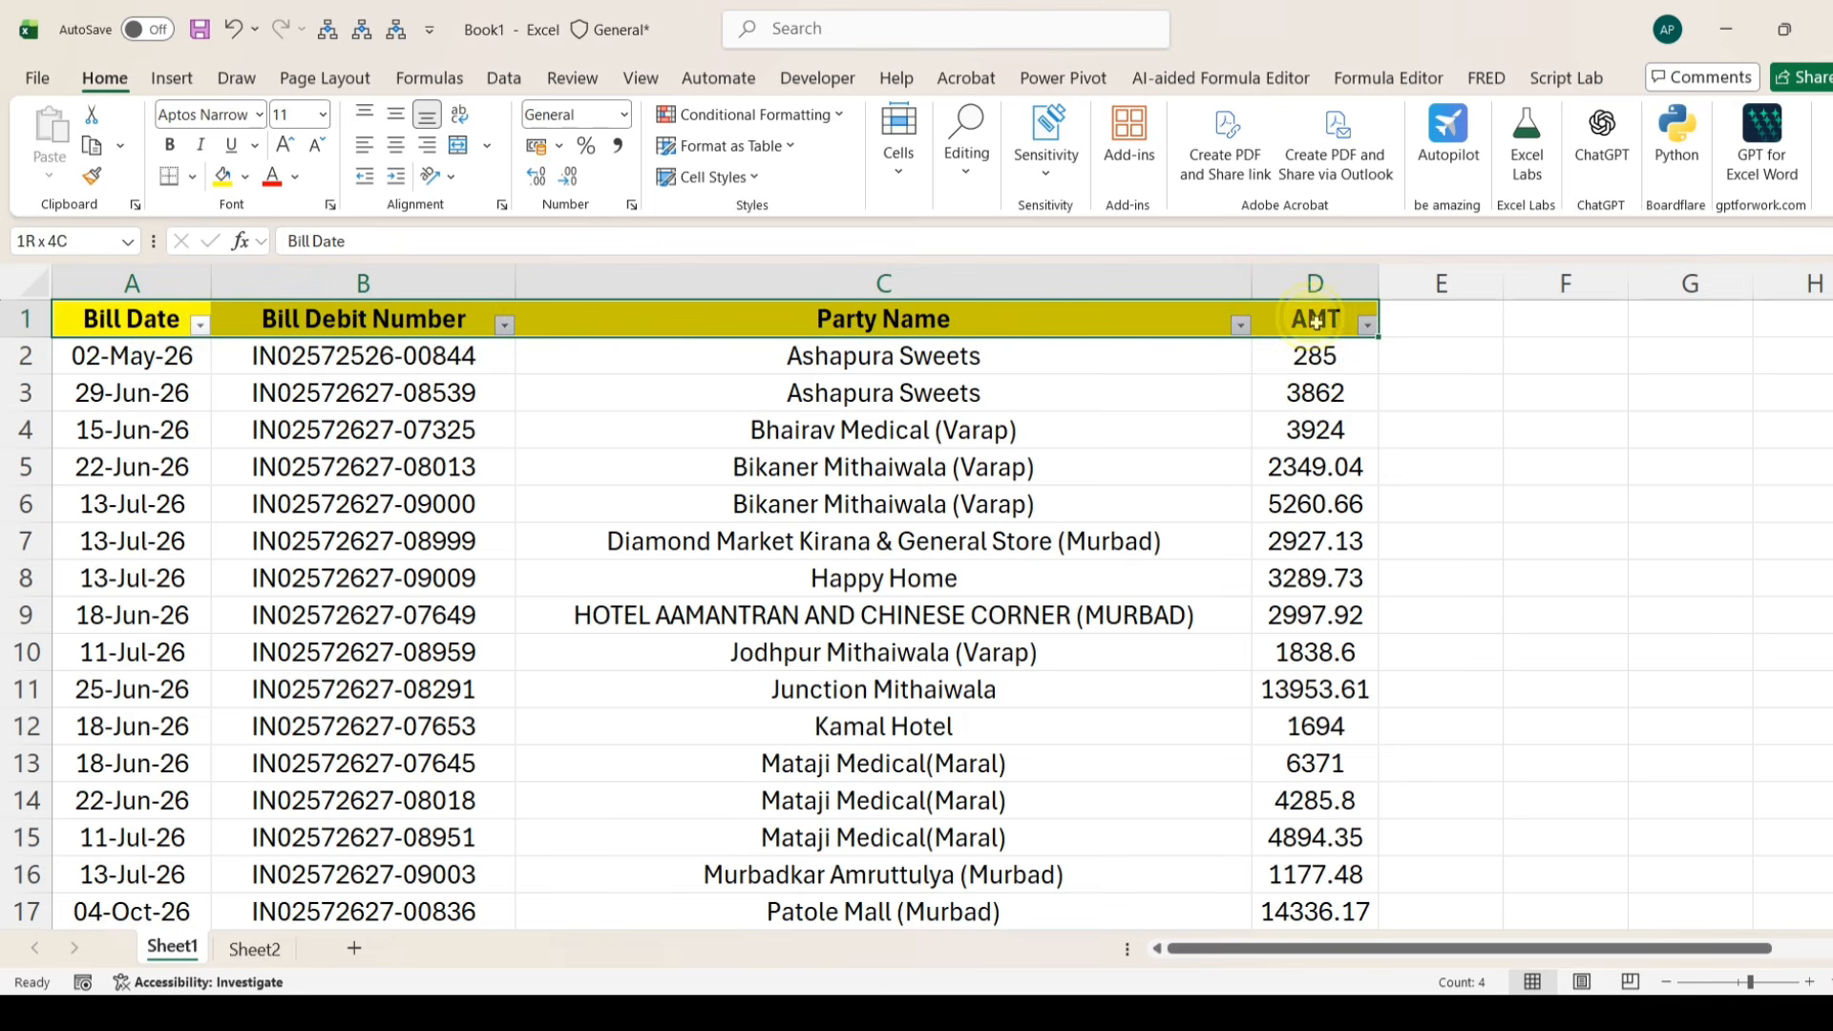
{"action": "key", "text": "ctrl+c"}
{"action": "left_click", "coordinate": [252, 949]}
{"action": "left_click", "coordinate": [258, 360]}
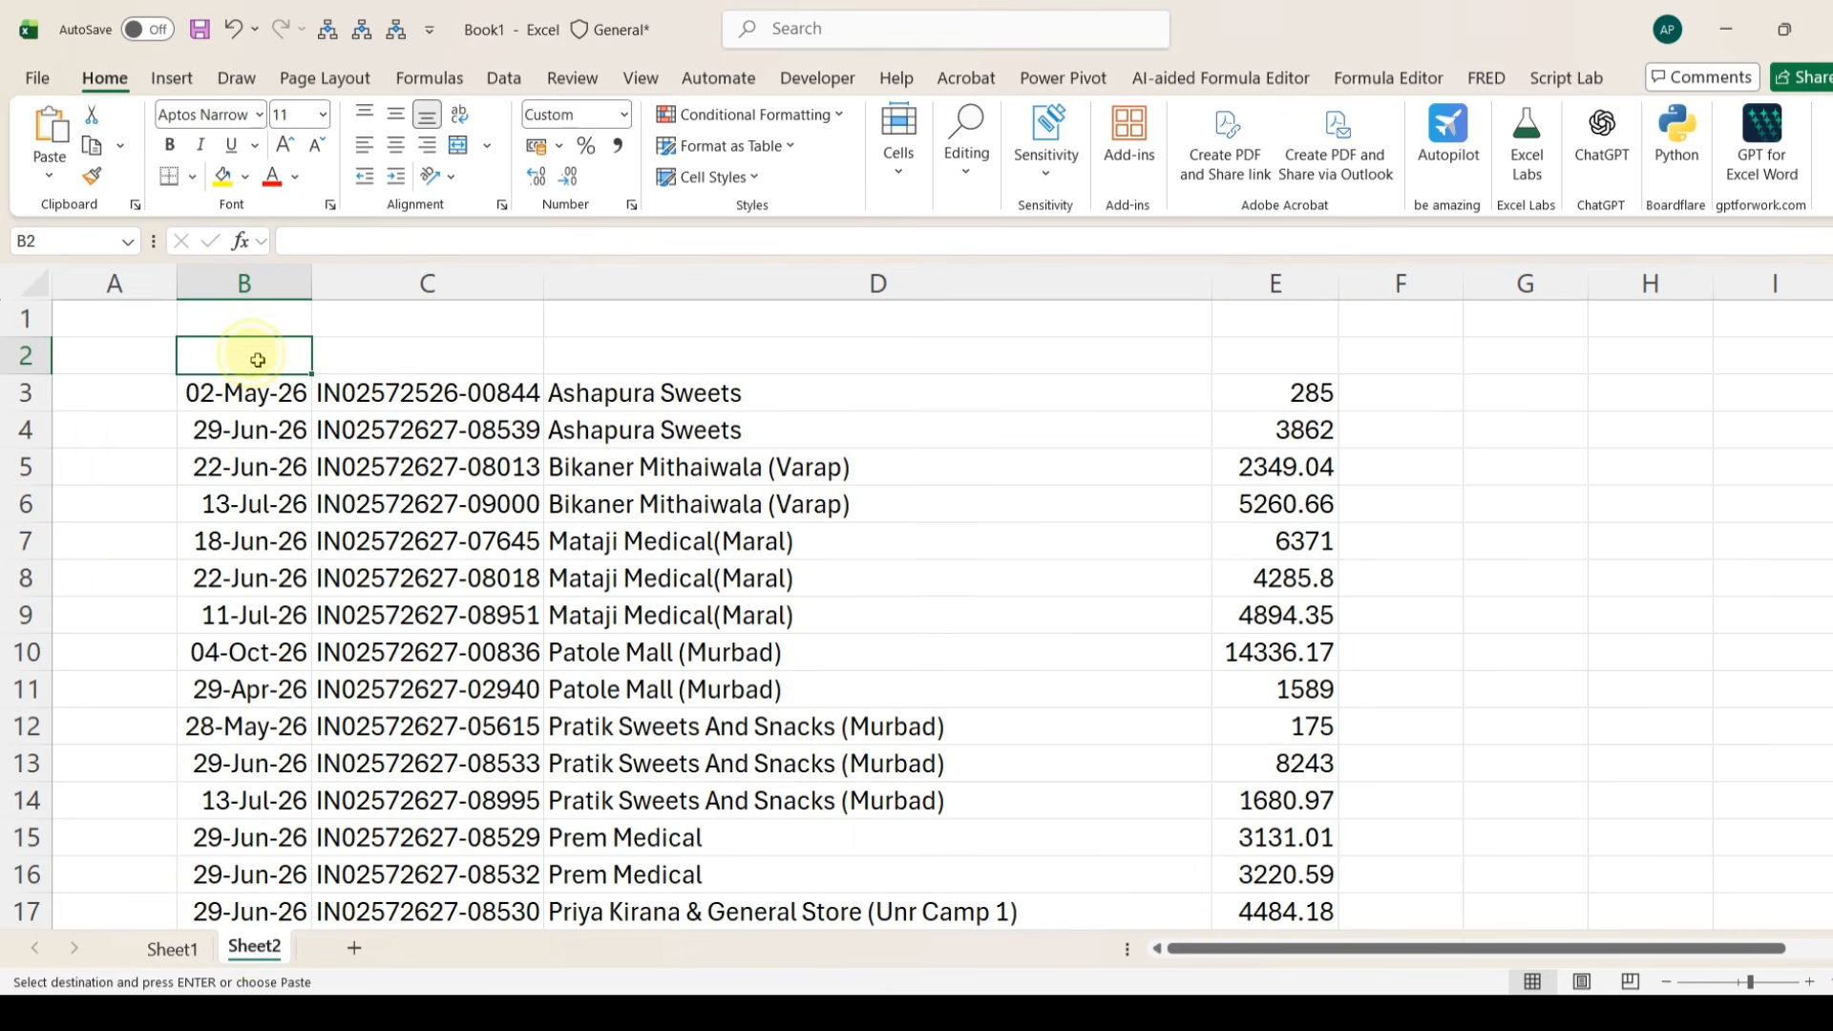
{"action": "key", "text": "ctrl+v"}
{"action": "left_click", "coordinate": [908, 399]}
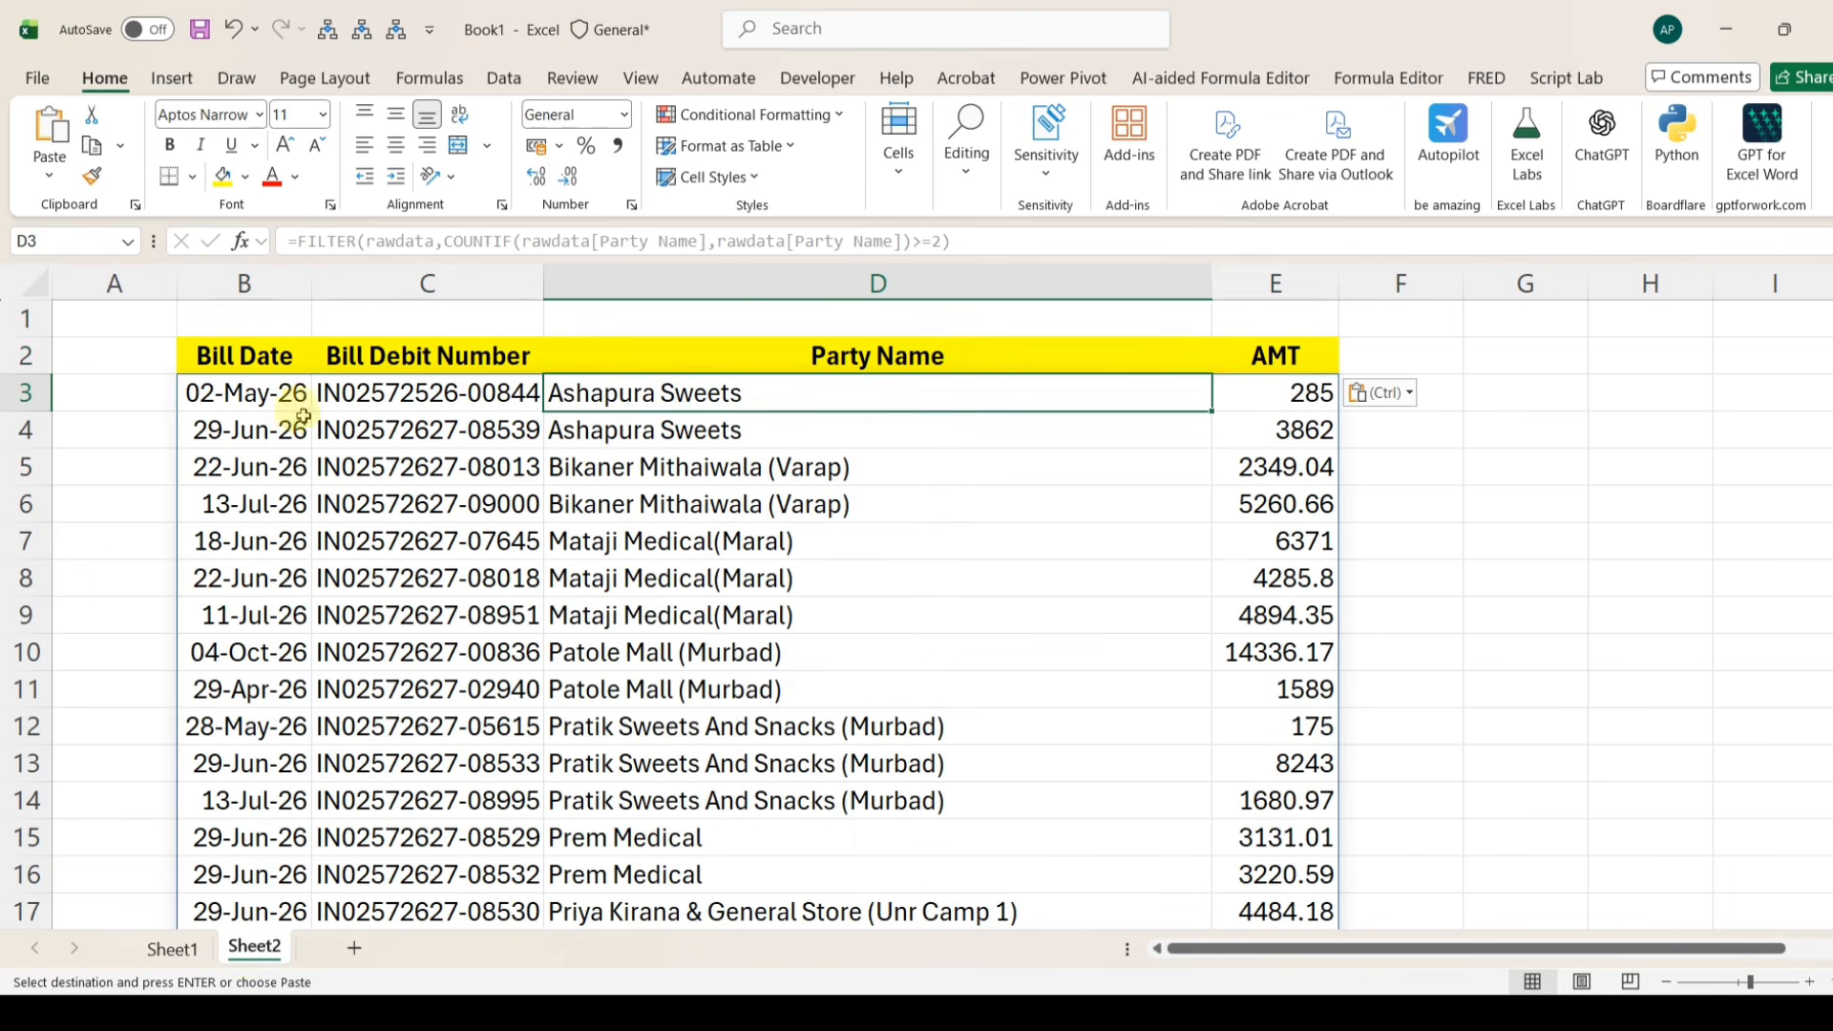
- Center the contents of columns B to E on Sheet2 horizontally and check the list down to its end
{"action": "left_click", "coordinate": [256, 396]}
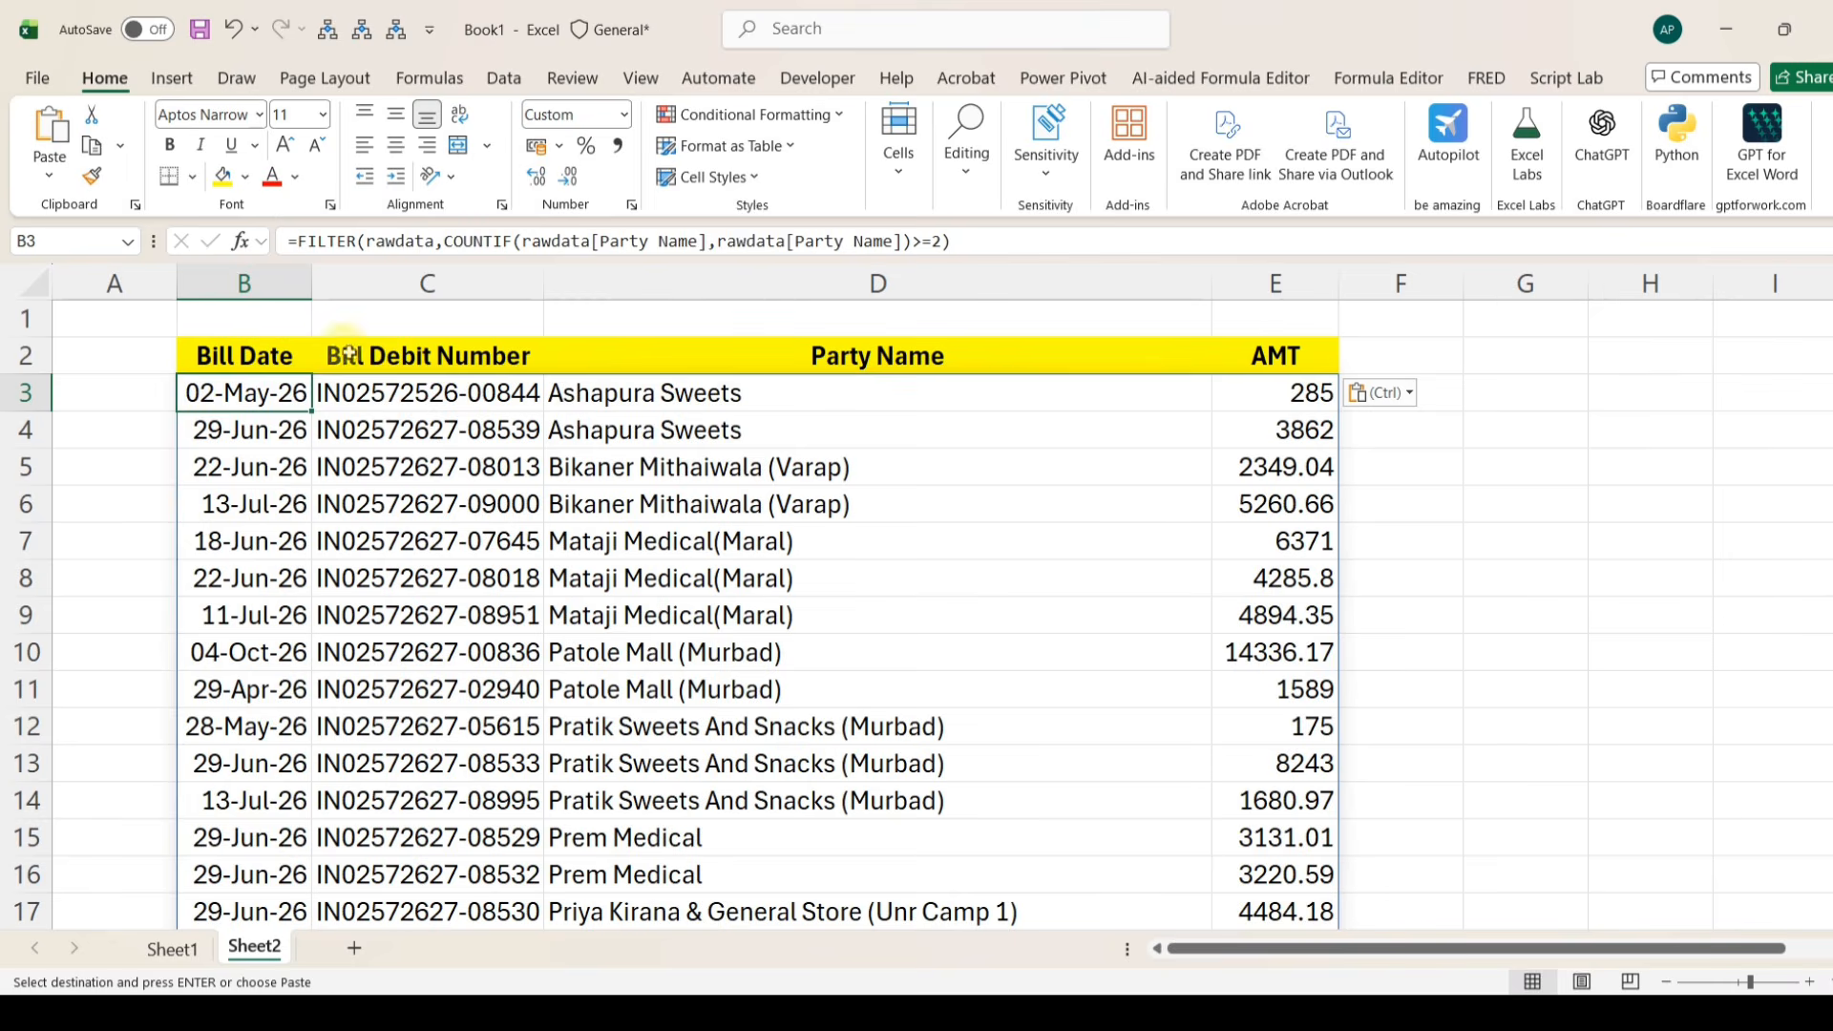
{"action": "left_click_drag", "start_coordinate": [270, 283], "coordinate": [1276, 374]}
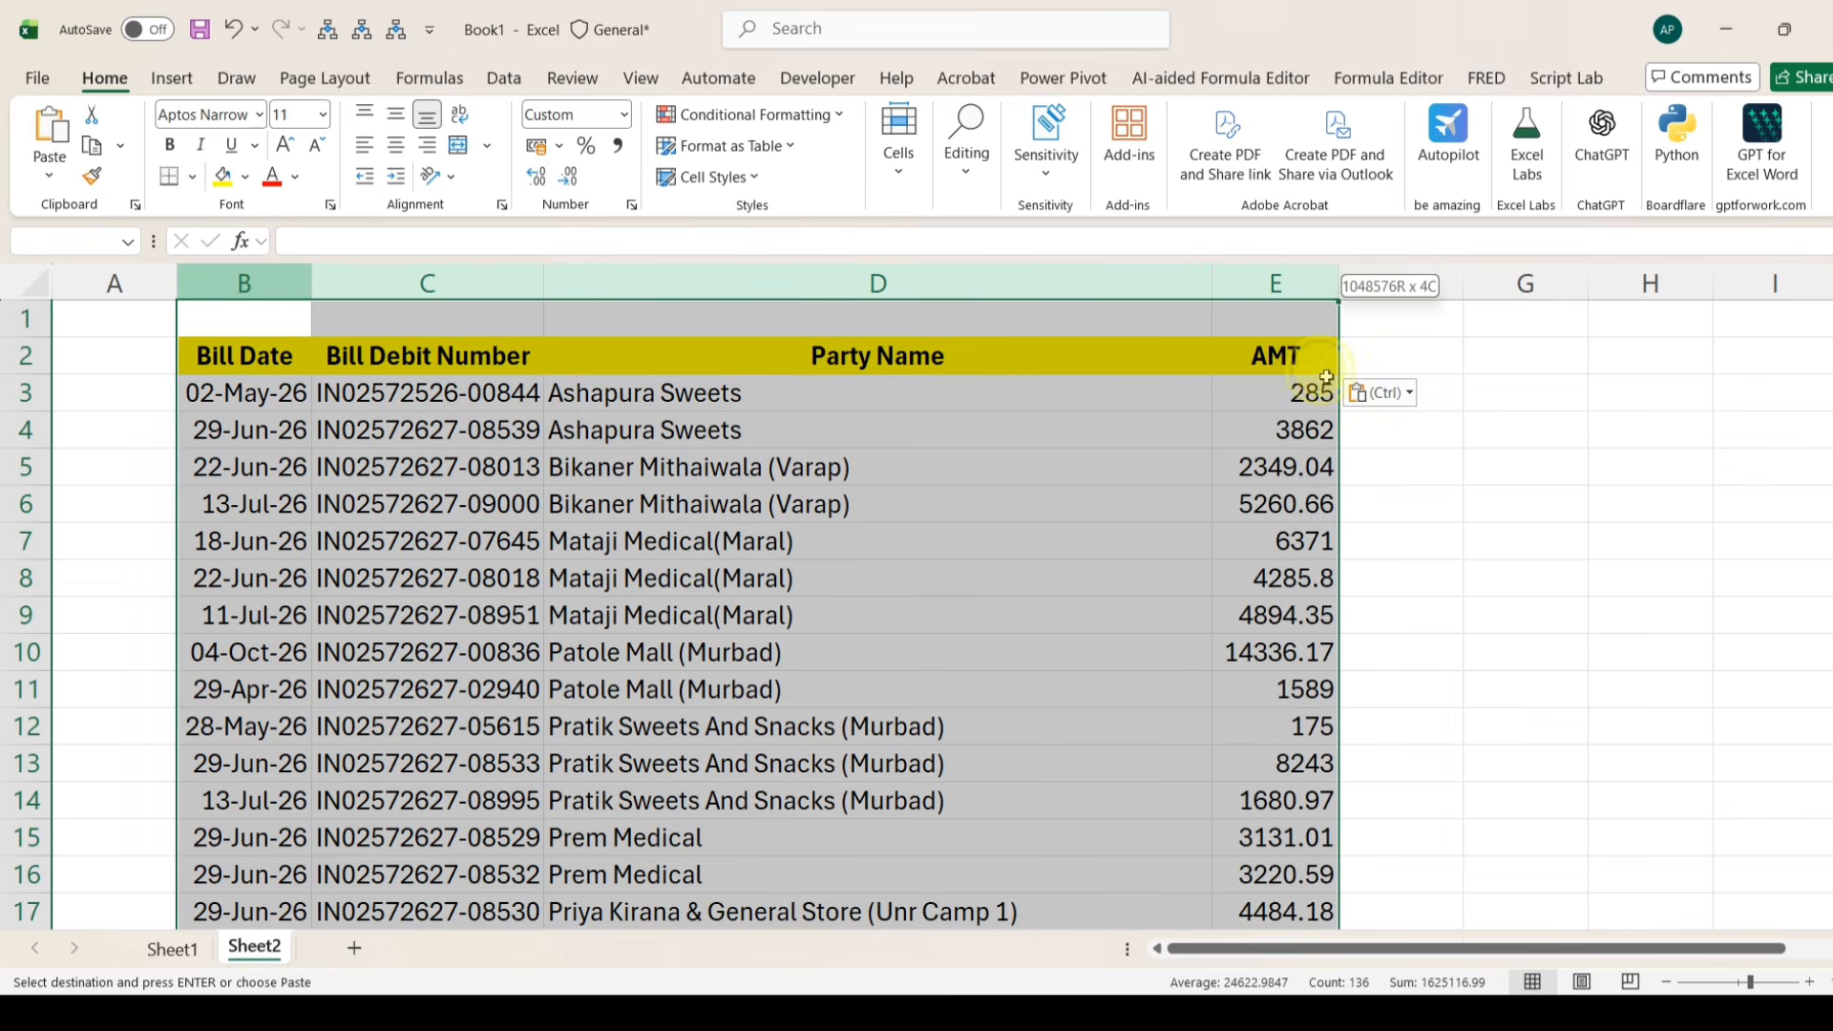
{"action": "left_click", "coordinate": [393, 147]}
{"action": "left_click", "coordinate": [850, 395]}
{"action": "scroll", "coordinate": [725, 623], "scroll_direction": "down", "scroll_amount": 8}
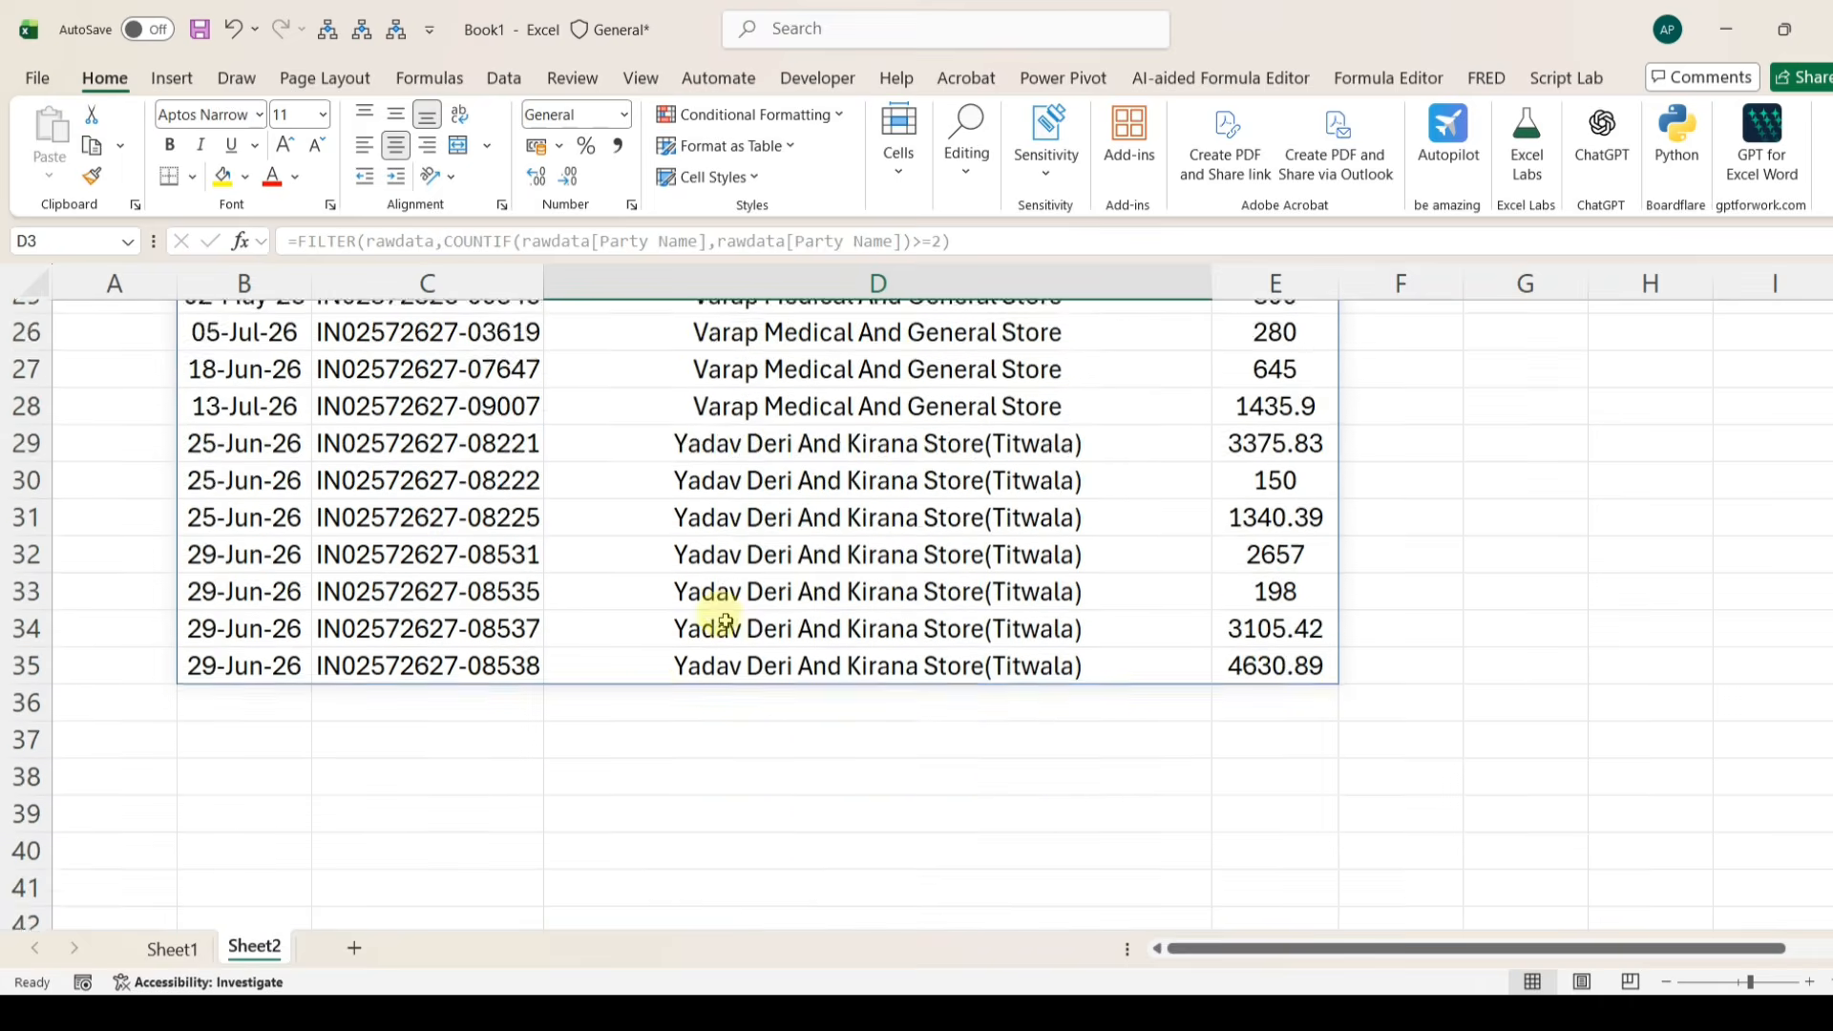
{"action": "scroll", "coordinate": [725, 622], "scroll_direction": "up", "scroll_amount": 8}
- Start a new record in row 54 of Sheet1, filling the bill date and bill debit number down from the row above
{"action": "left_click", "coordinate": [177, 950]}
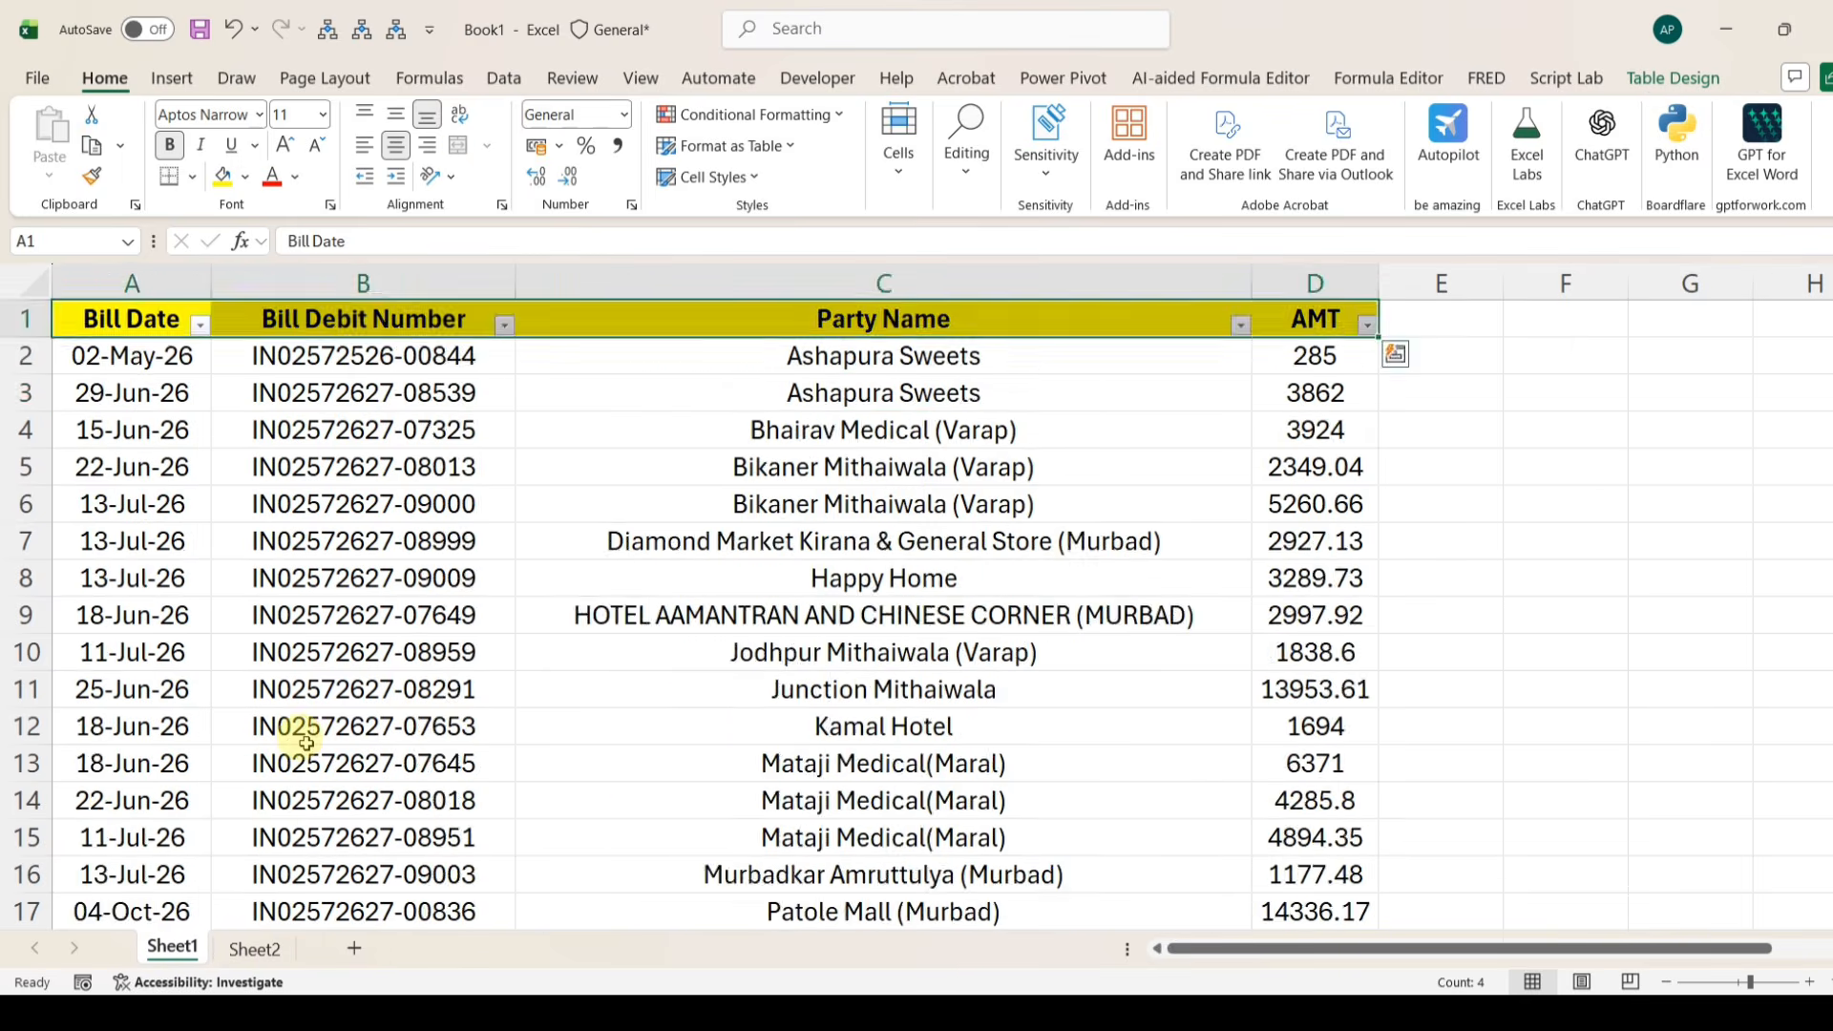
{"action": "scroll", "coordinate": [306, 744], "scroll_direction": "down", "scroll_amount": 13}
{"action": "left_click", "coordinate": [187, 834]}
{"action": "key", "text": "ctrl+d"}
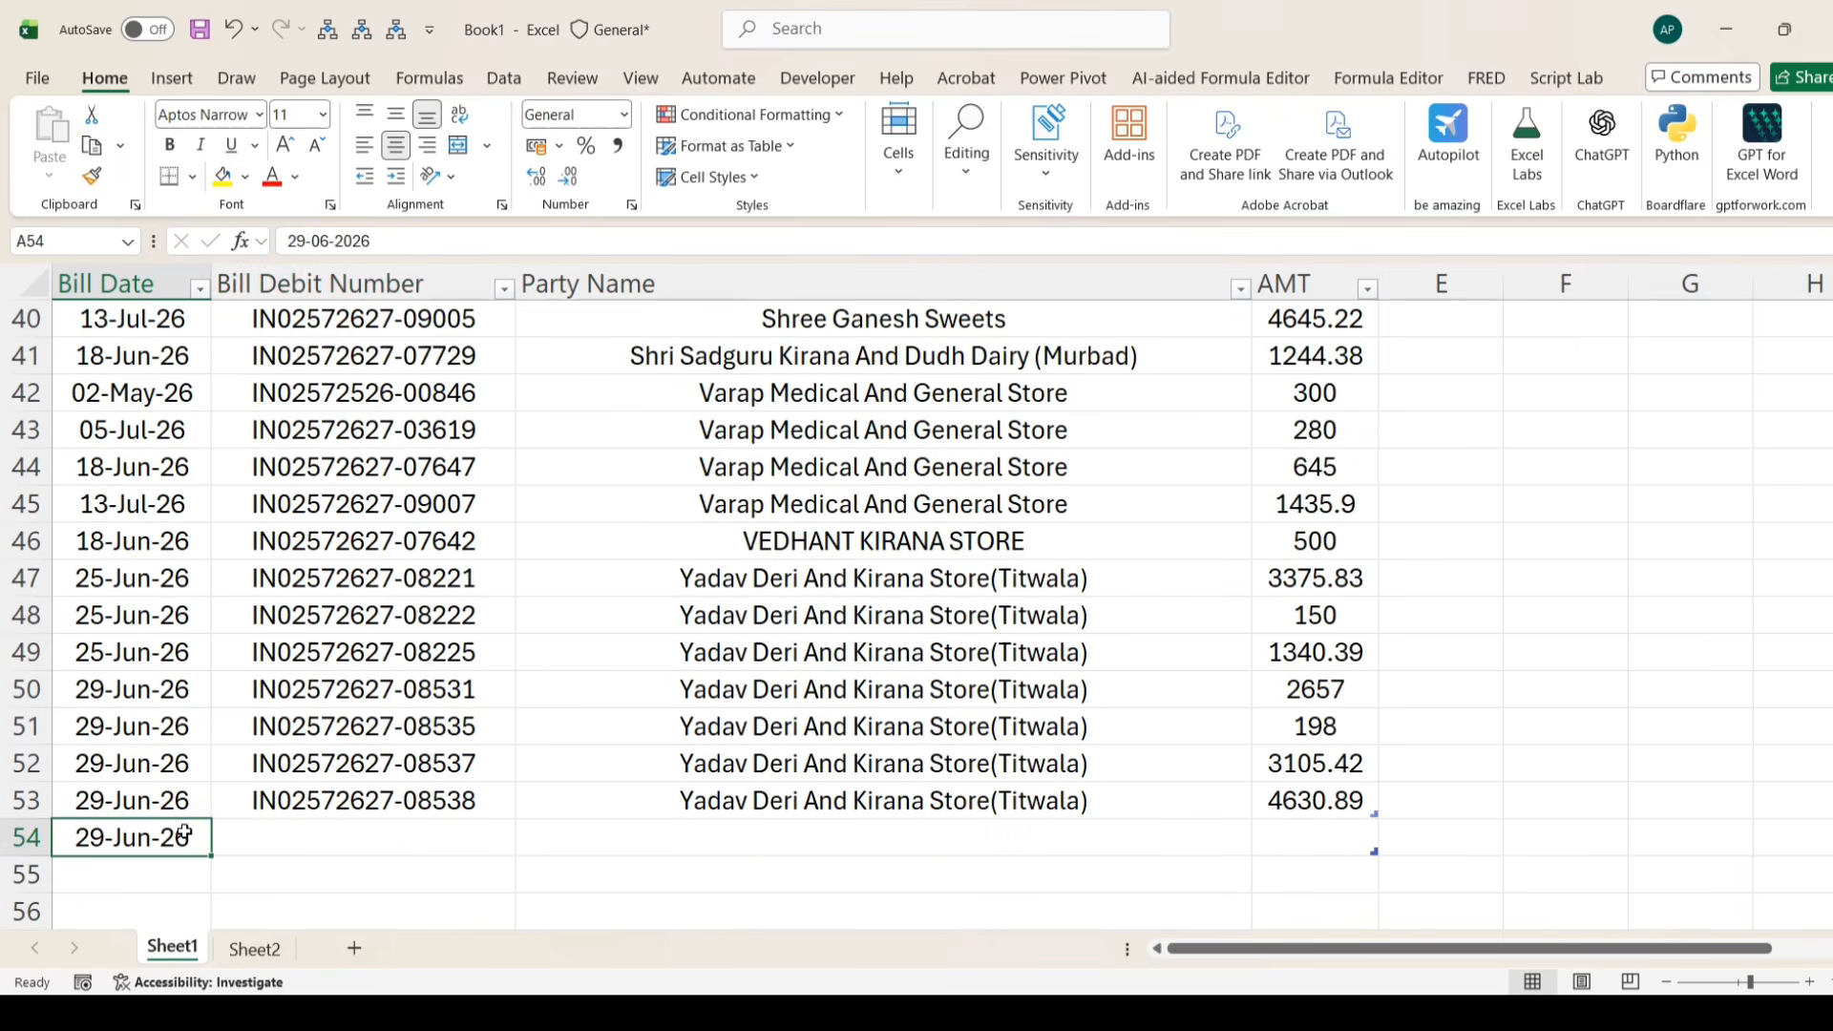
{"action": "key", "text": "Tab"}
{"action": "key", "text": "ctrl+d"}
{"action": "key", "text": "Tab"}
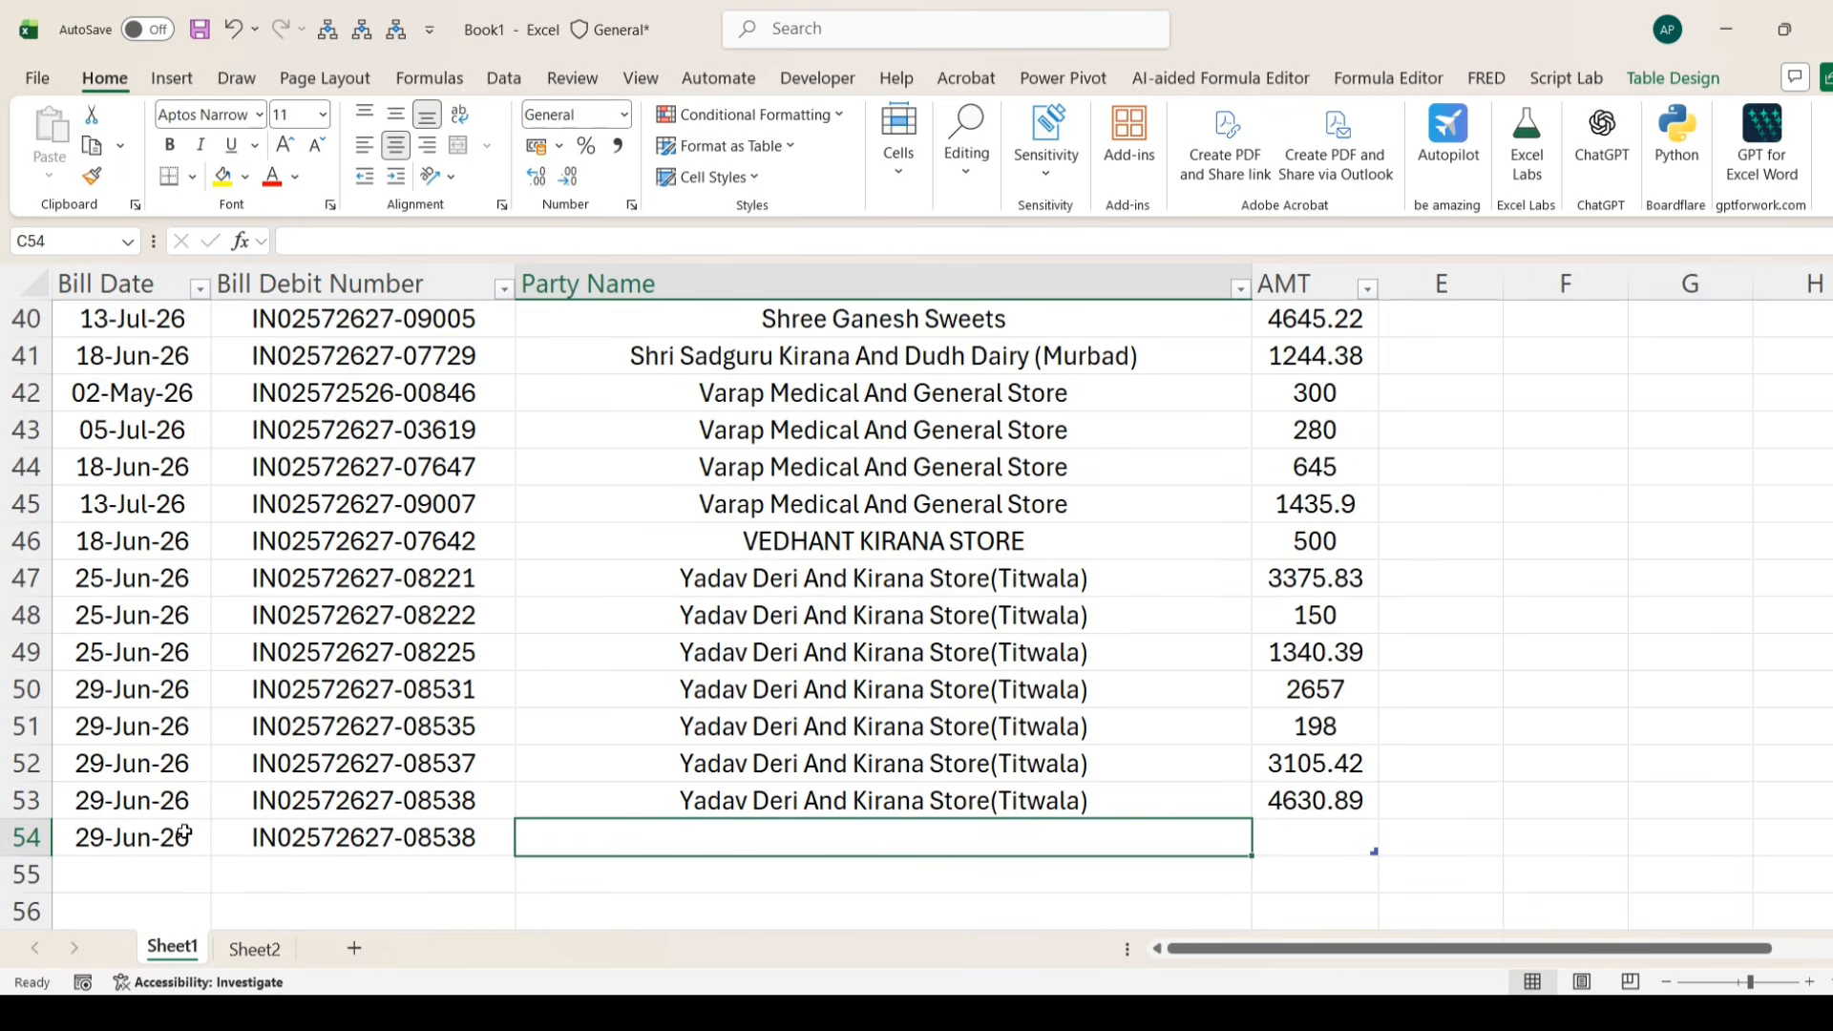
- Enter Abhijeet Enterprises as the party name and 3445 as the amount in row 54
{"action": "type", "text": "Abijeet"}
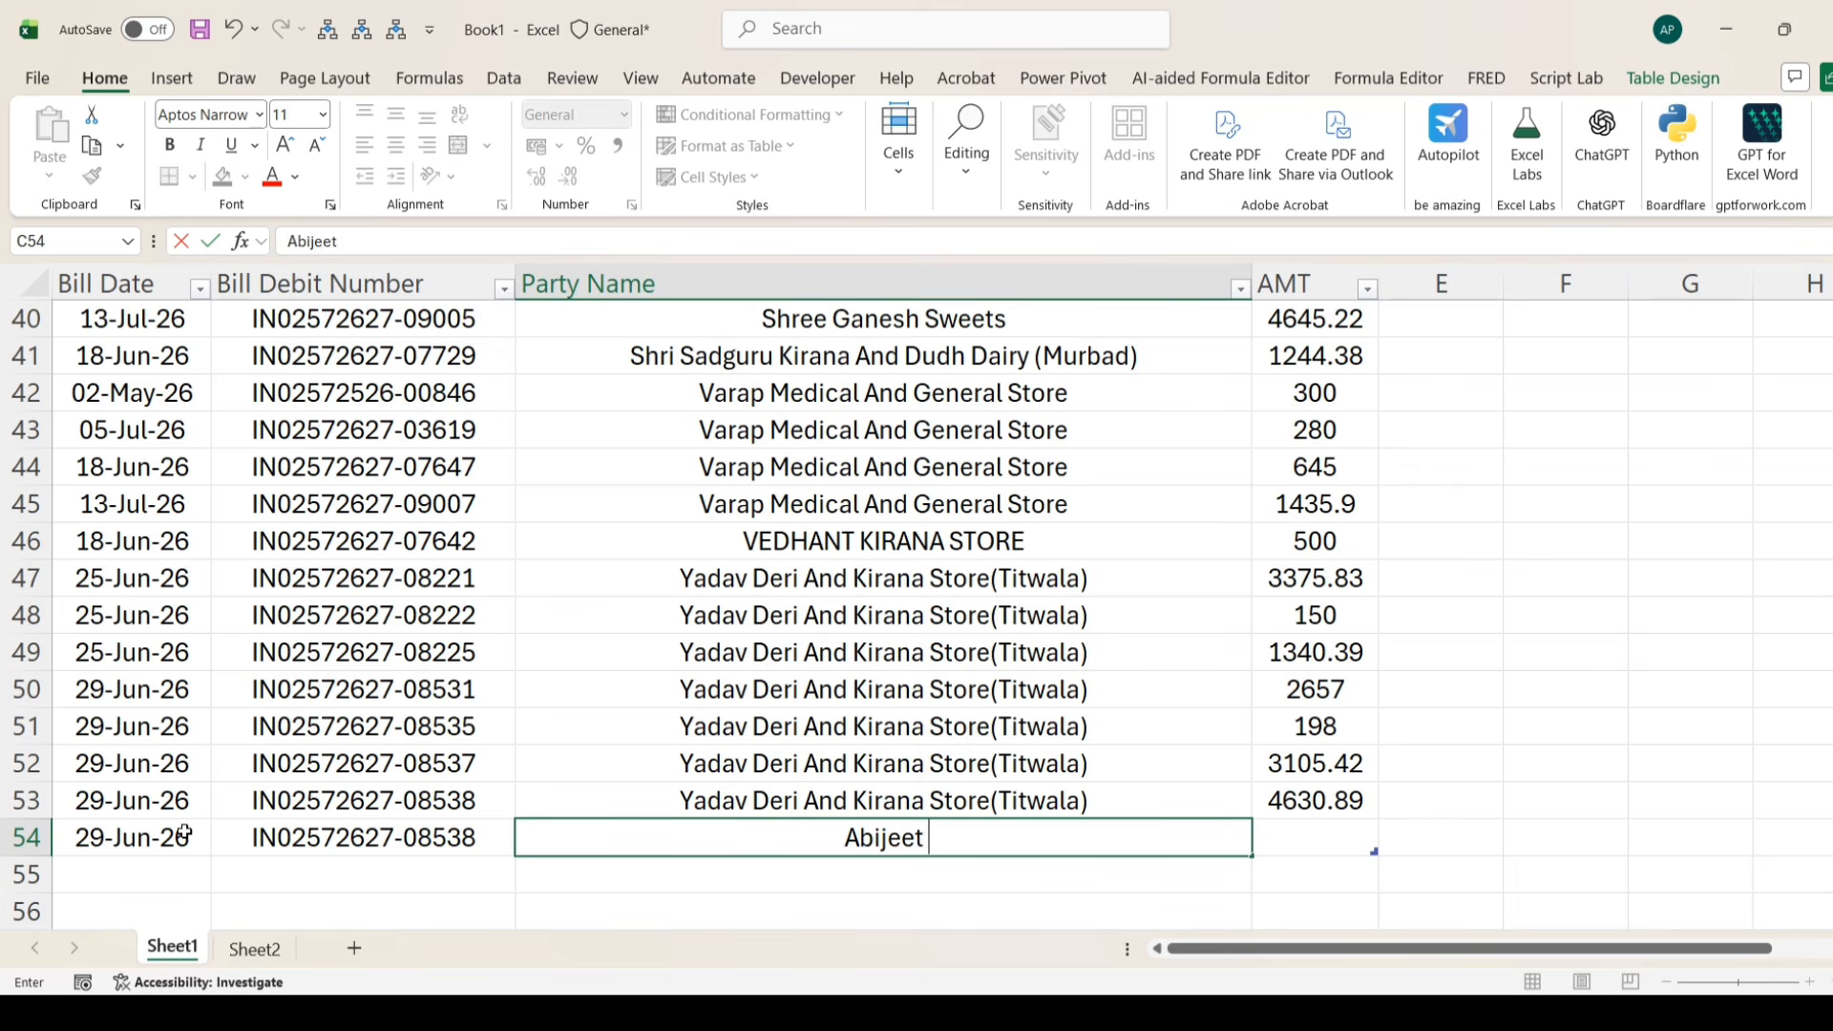
{"action": "key", "text": "BackSpace"}
{"action": "key", "text": "BackSpace"}
{"action": "key", "text": "BackSpace"}
{"action": "key", "text": "BackSpace"}
{"action": "key", "text": "BackSpace"}
{"action": "type", "text": "hijeet En"}
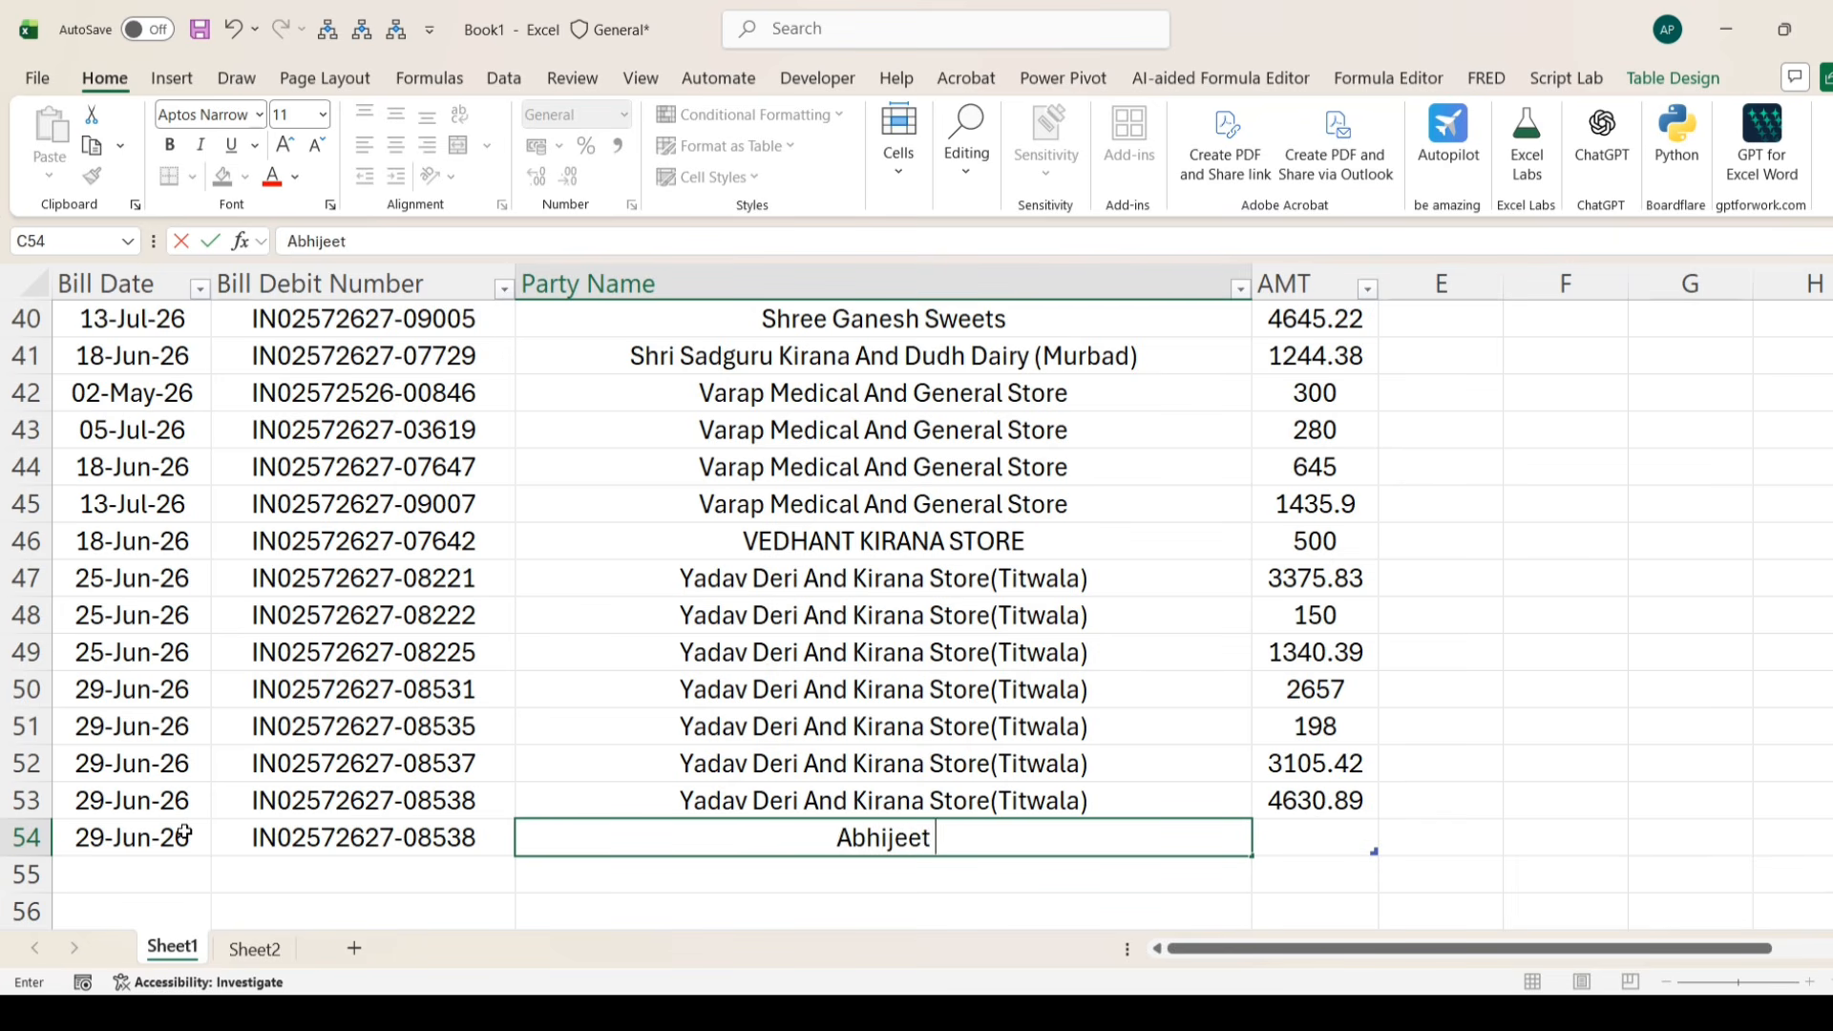
{"action": "type", "text": "terprises"}
{"action": "key", "text": "Tab"}
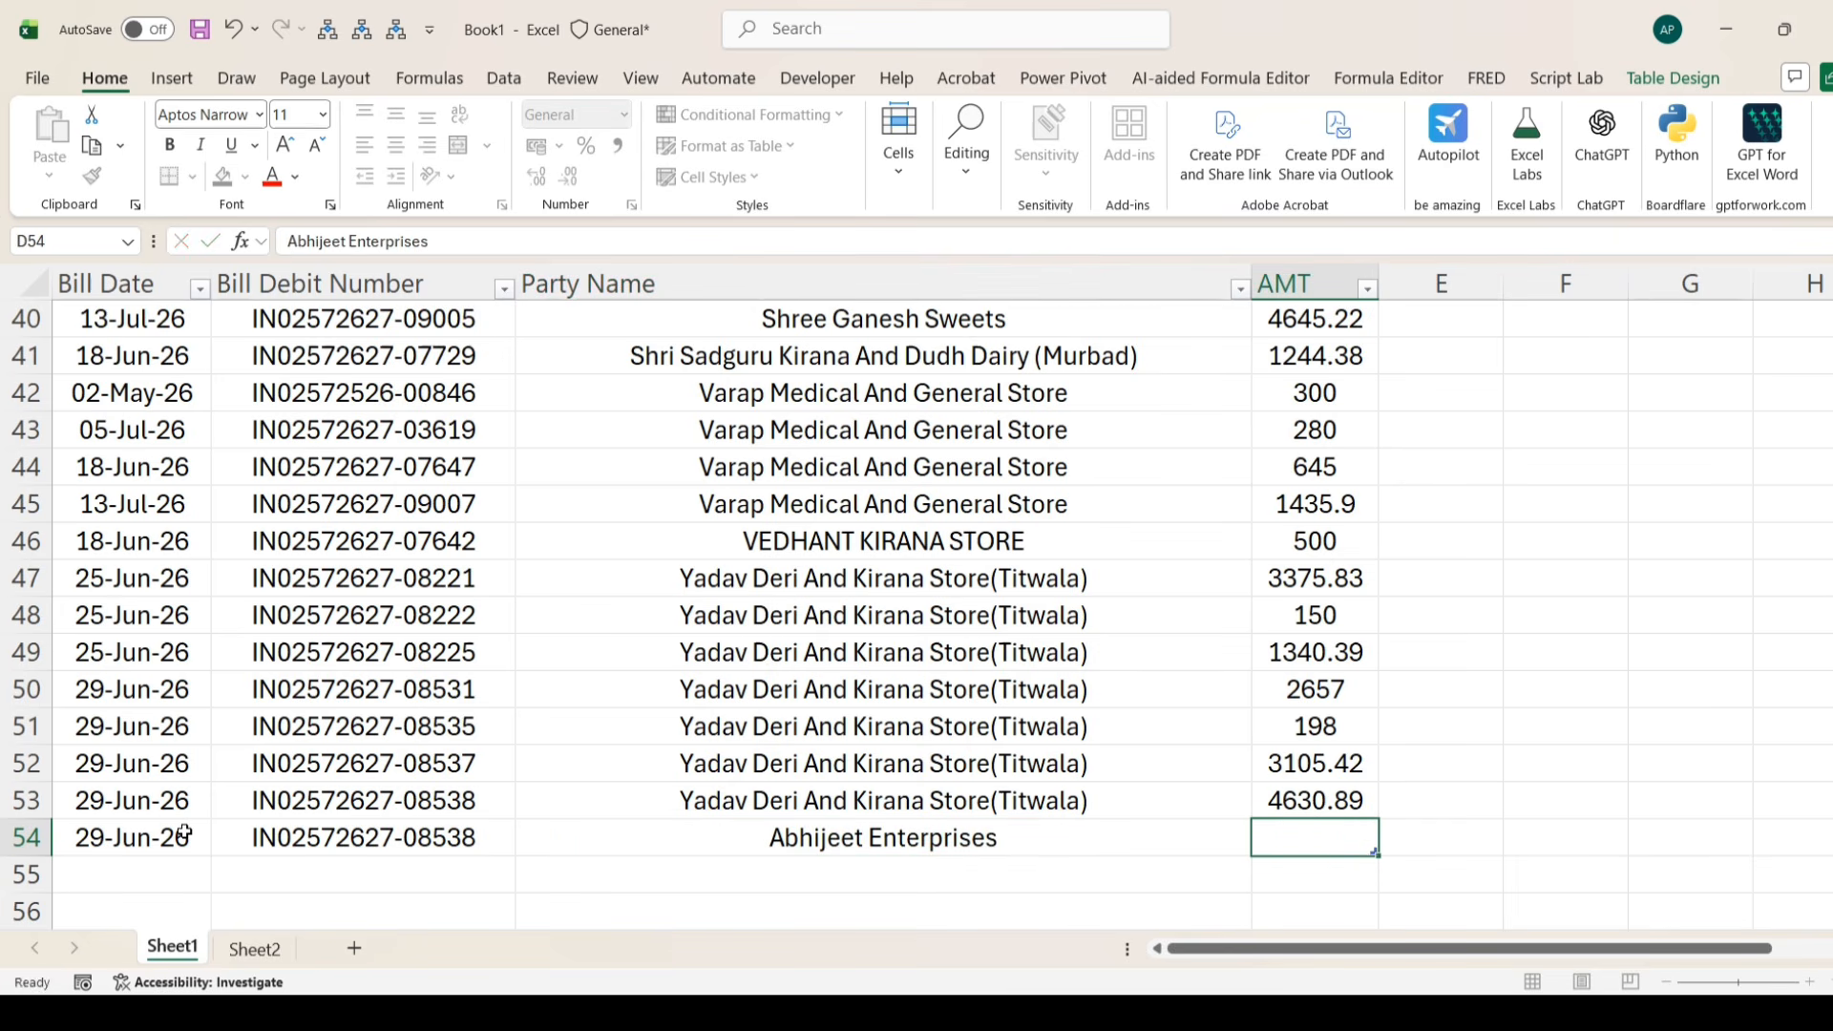
{"action": "type", "text": "3445"}
{"action": "key", "text": "Return"}
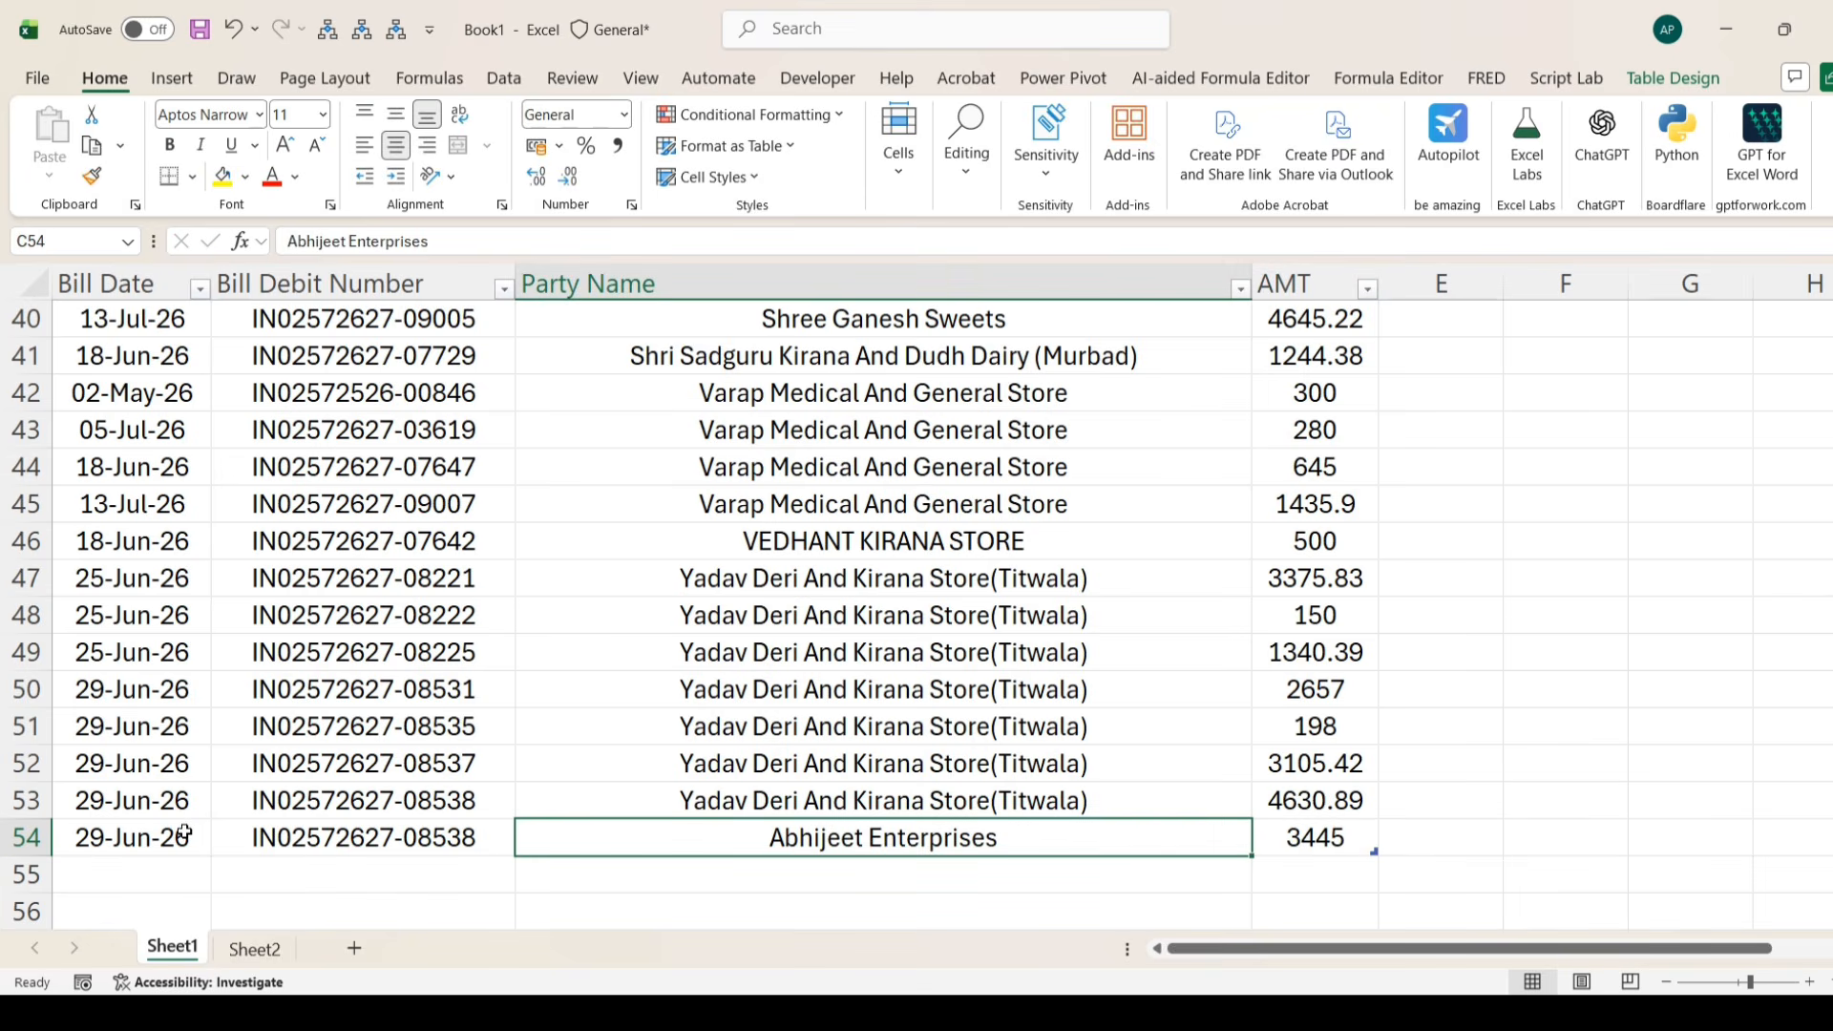
- Check the extracted list on Sheet2 for the single Abhijeet Enterprises record
{"action": "left_click", "coordinate": [252, 949]}
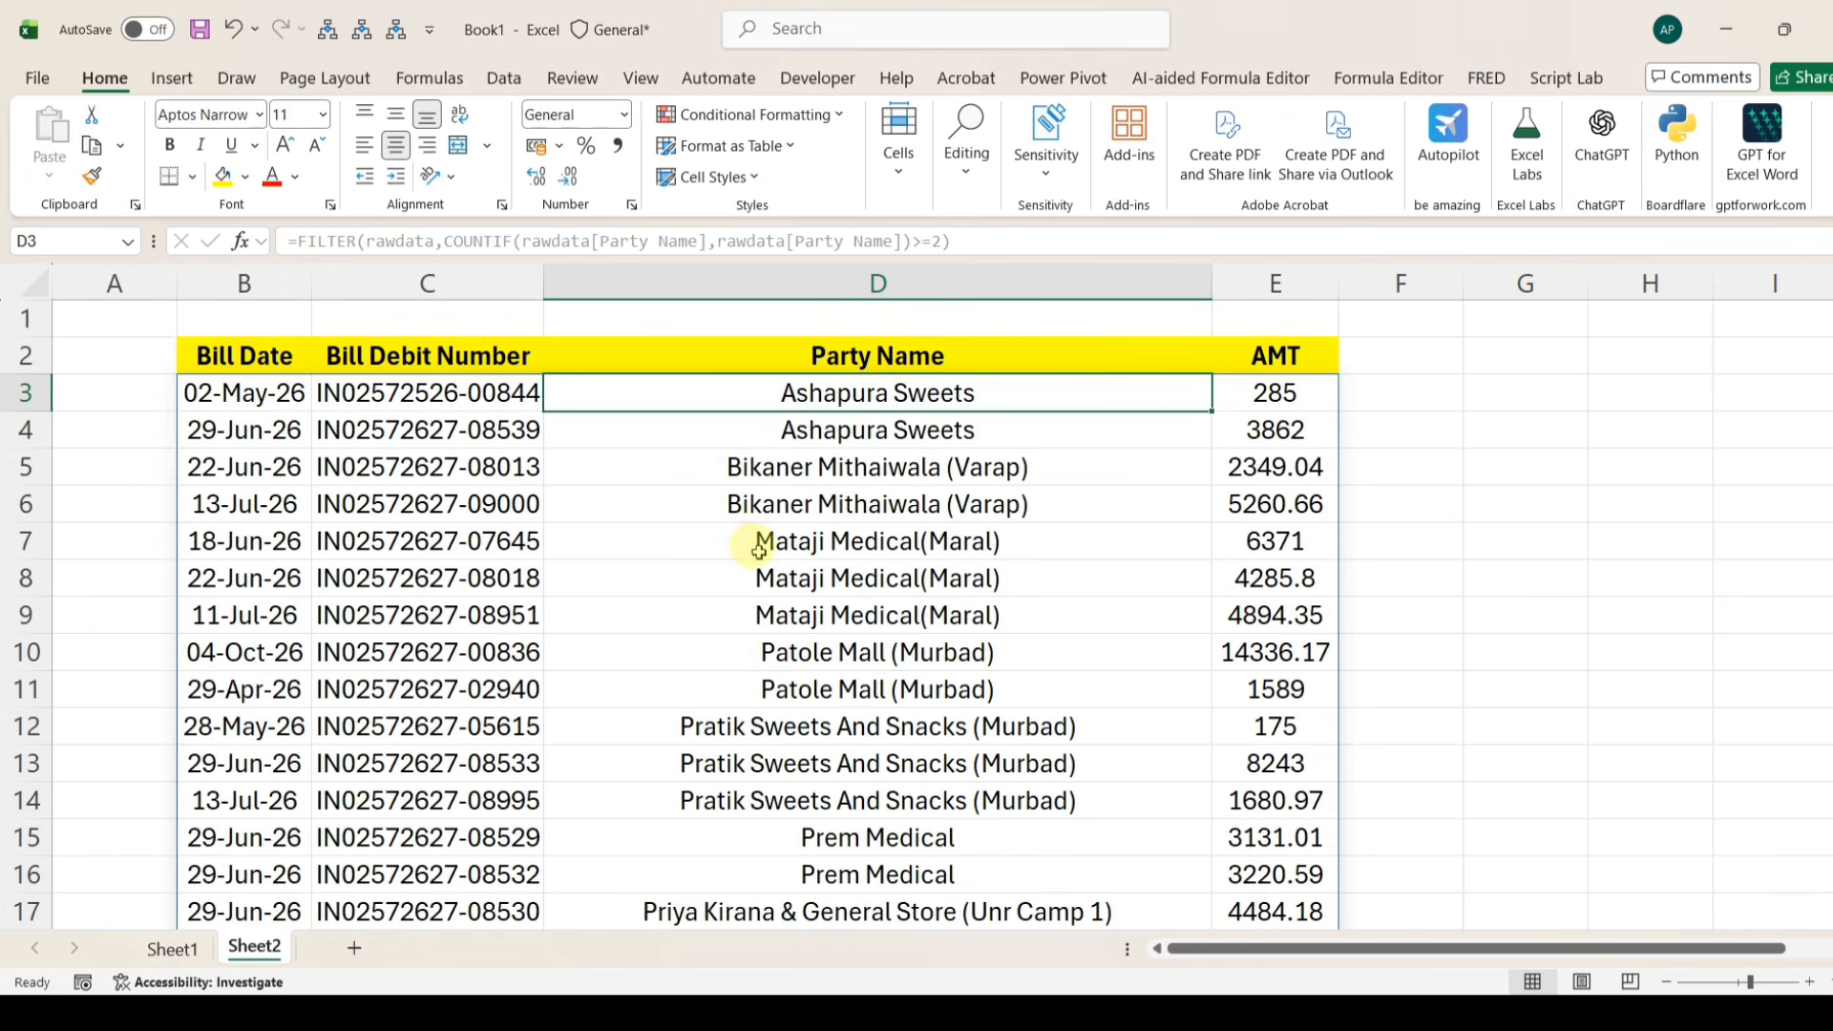
{"action": "scroll", "coordinate": [783, 583], "scroll_direction": "down", "scroll_amount": 9}
{"action": "scroll", "coordinate": [572, 687], "scroll_direction": "up", "scroll_amount": 5}
- Add a second Abhijeet Enterprises record in row 55 of Sheet1, copying date, bill number and party from above, with amount 56777
{"action": "left_click", "coordinate": [171, 949]}
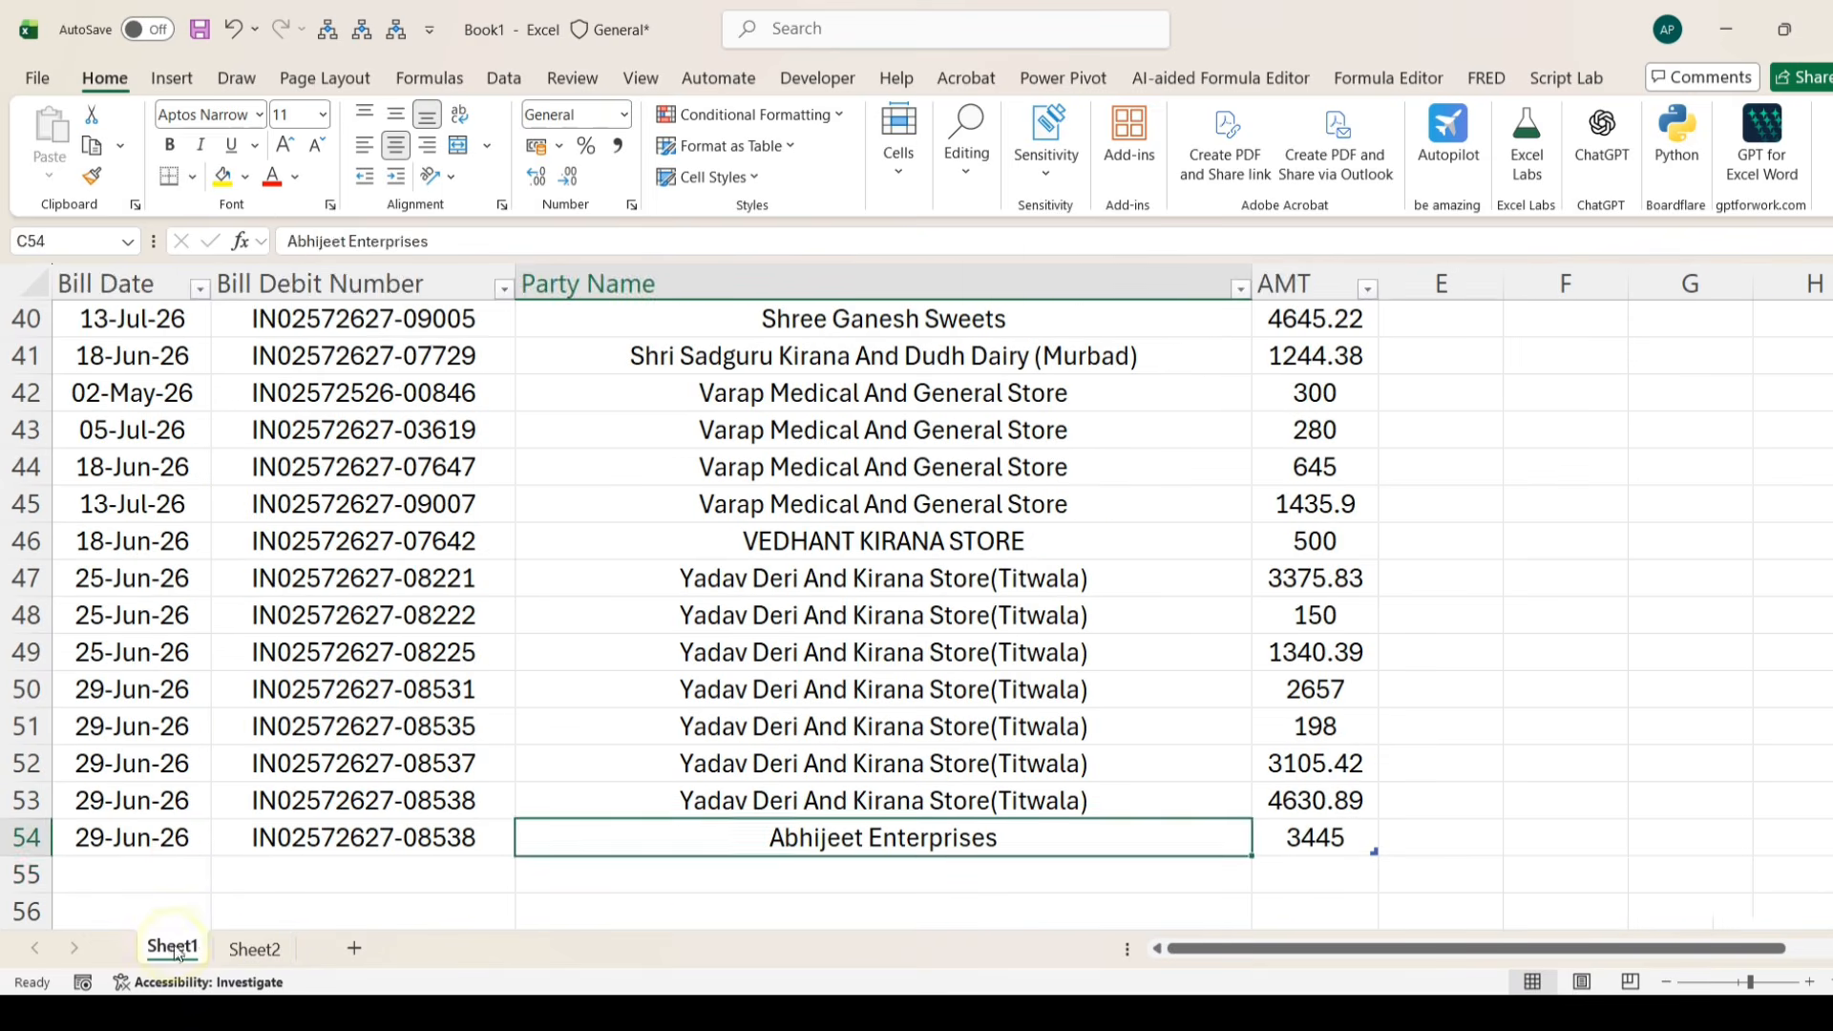
{"action": "left_click", "coordinate": [181, 868]}
{"action": "key", "text": "ctrl+d"}
{"action": "key", "text": "Tab"}
{"action": "key", "text": "ctrl+d"}
{"action": "key", "text": "Tab"}
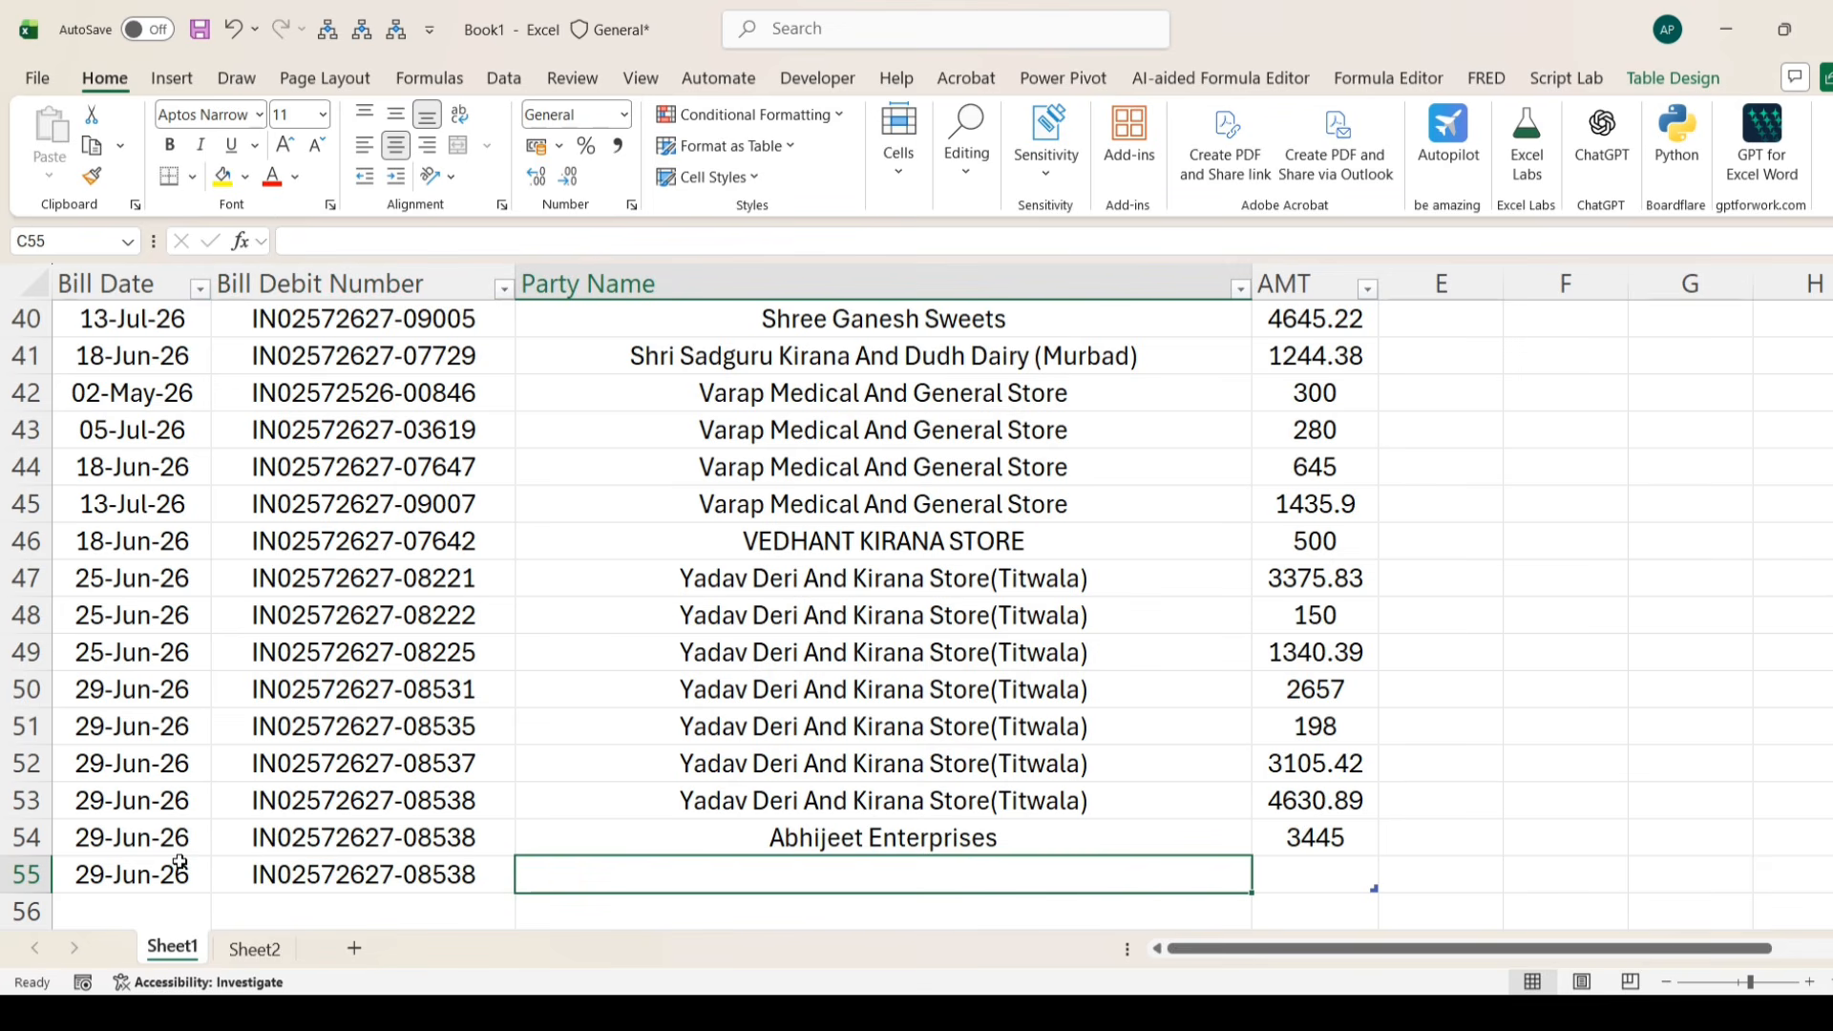
{"action": "key", "text": "ctrl+d"}
{"action": "key", "text": "Tab"}
{"action": "type", "text": "5"}
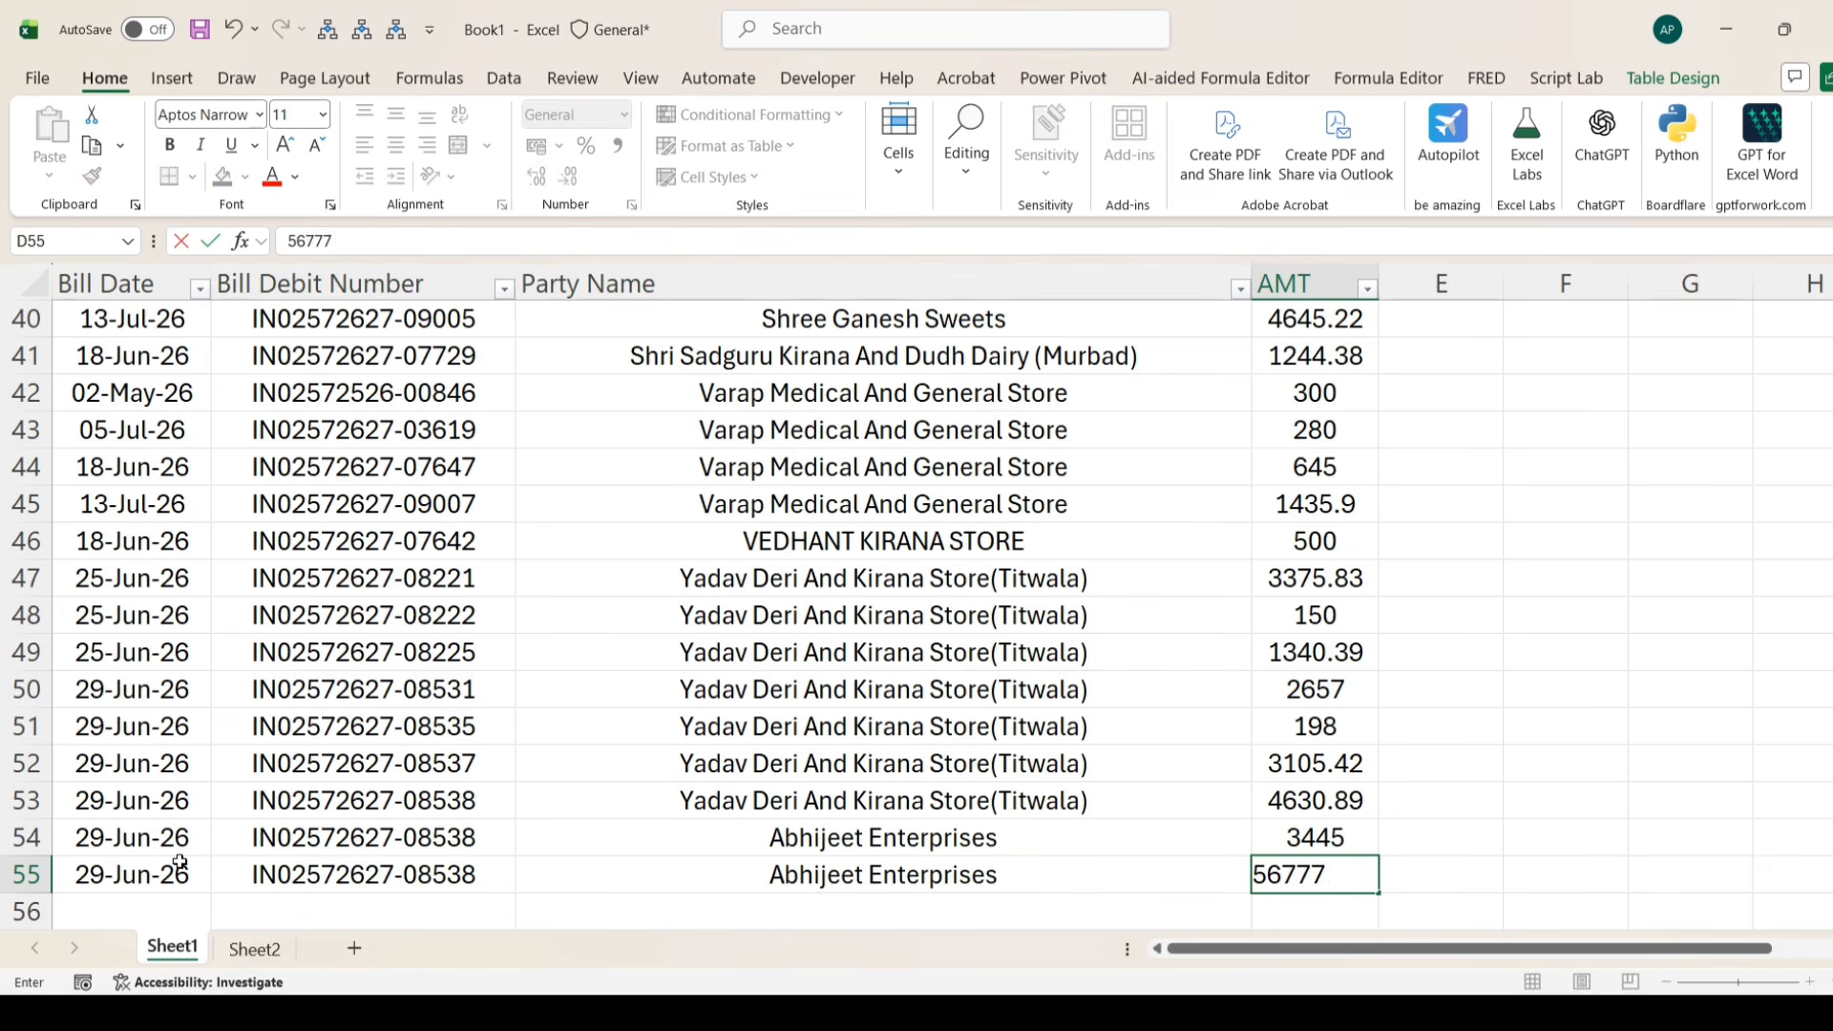
{"action": "type", "text": "6777"}
{"action": "key", "text": "Left"}
- Examine the extracted list on Sheet2 for both Abhijeet Enterprises records and their position among the other parties
{"action": "left_click", "coordinate": [252, 949]}
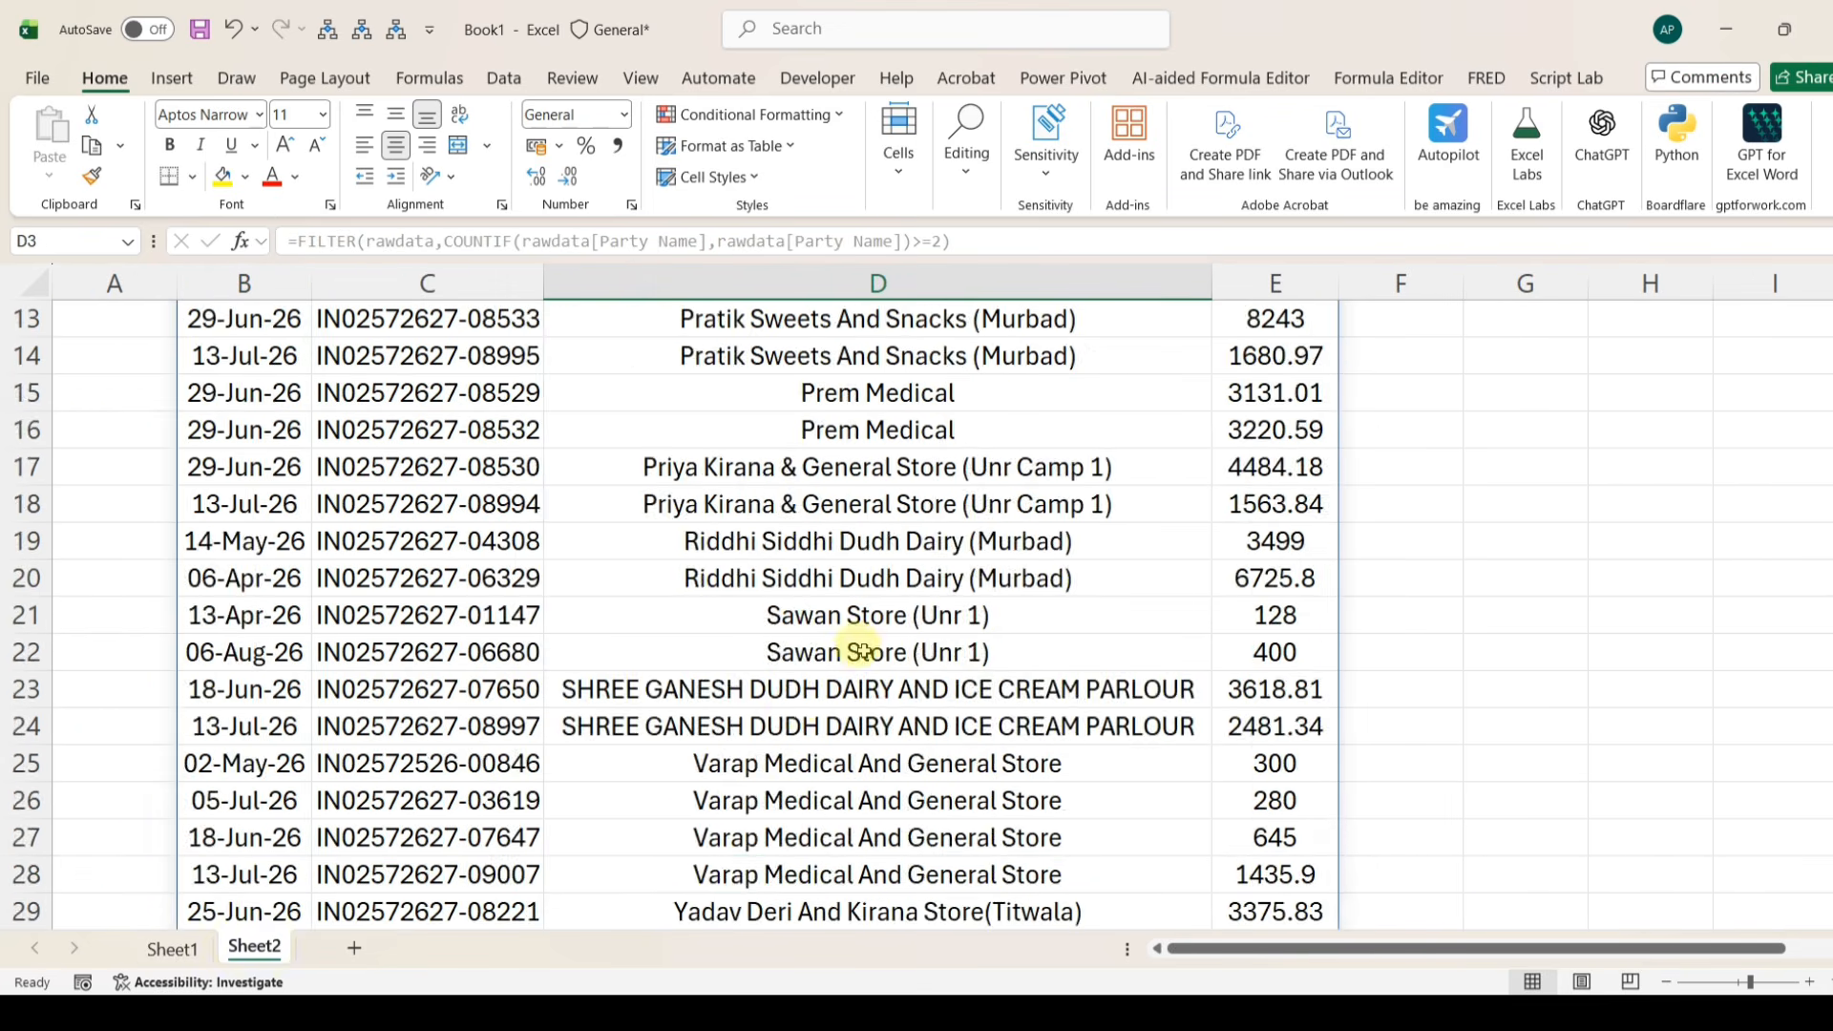
{"action": "scroll", "coordinate": [863, 652], "scroll_direction": "down", "scroll_amount": 5}
{"action": "left_click", "coordinate": [837, 625]}
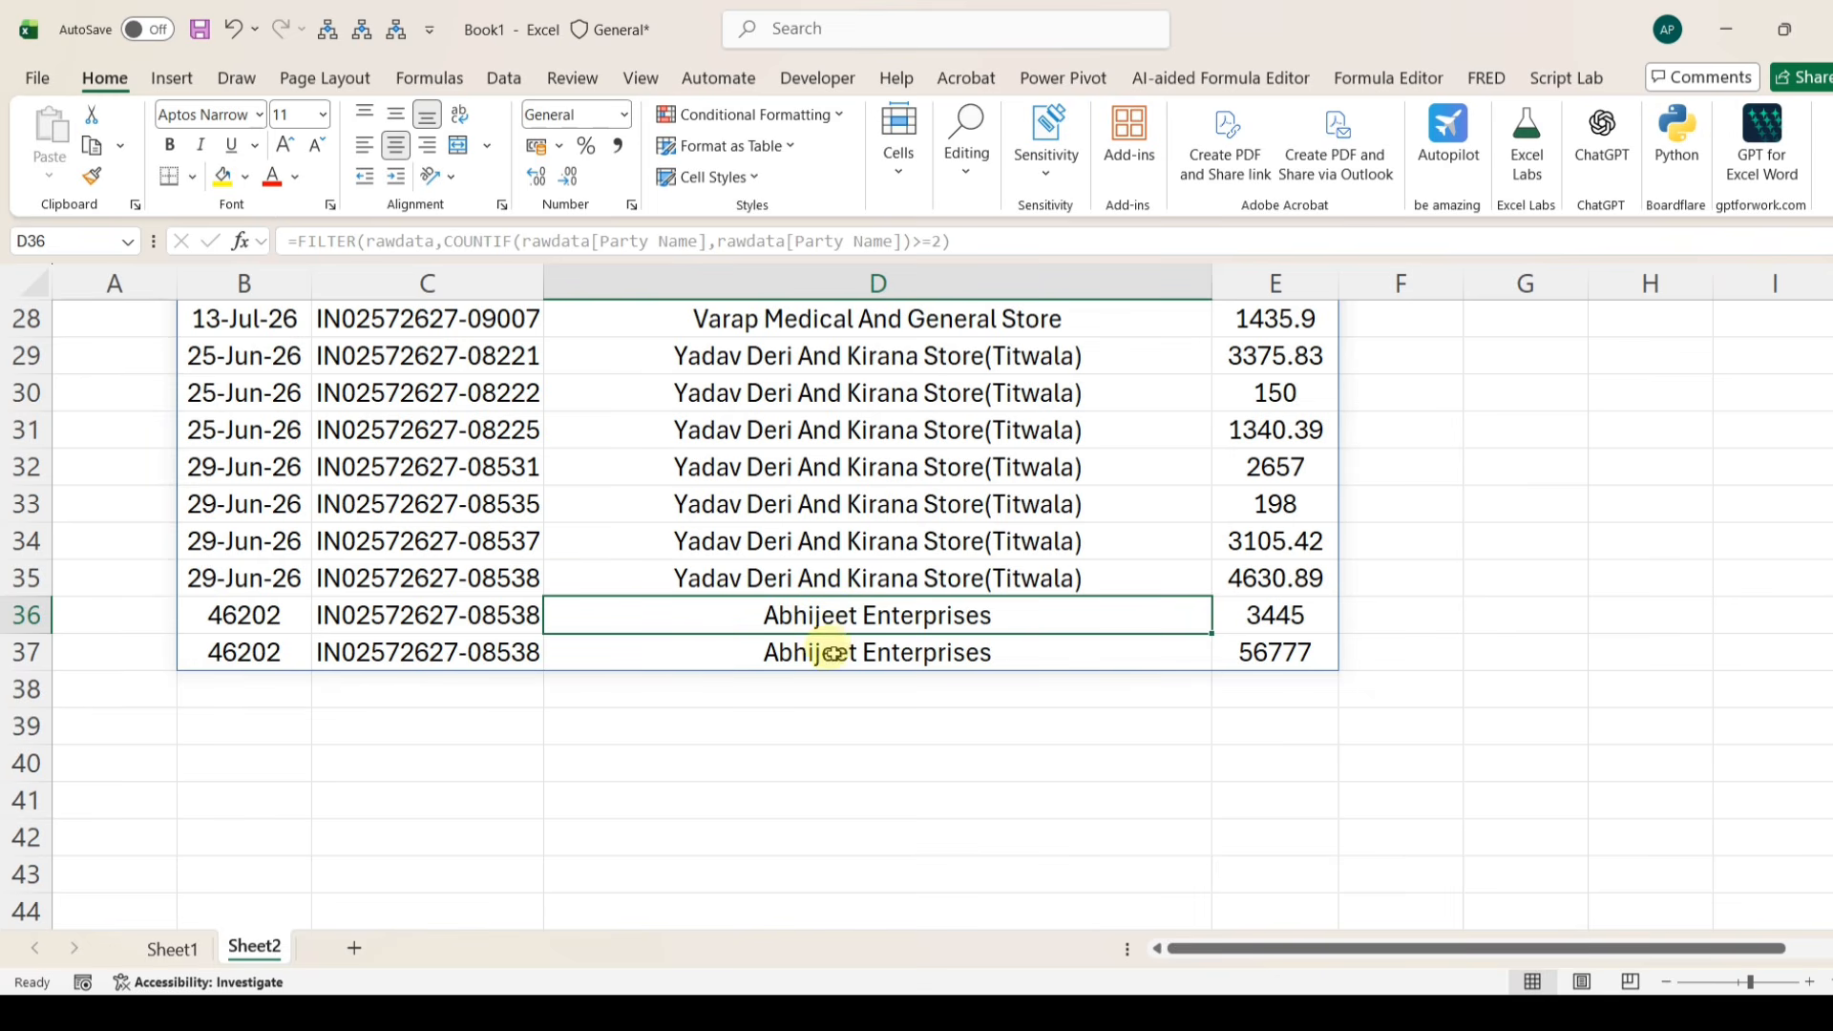
{"action": "scroll", "coordinate": [837, 652], "scroll_direction": "up", "scroll_amount": 9}
{"action": "scroll", "coordinate": [821, 702], "scroll_direction": "down", "scroll_amount": 3}
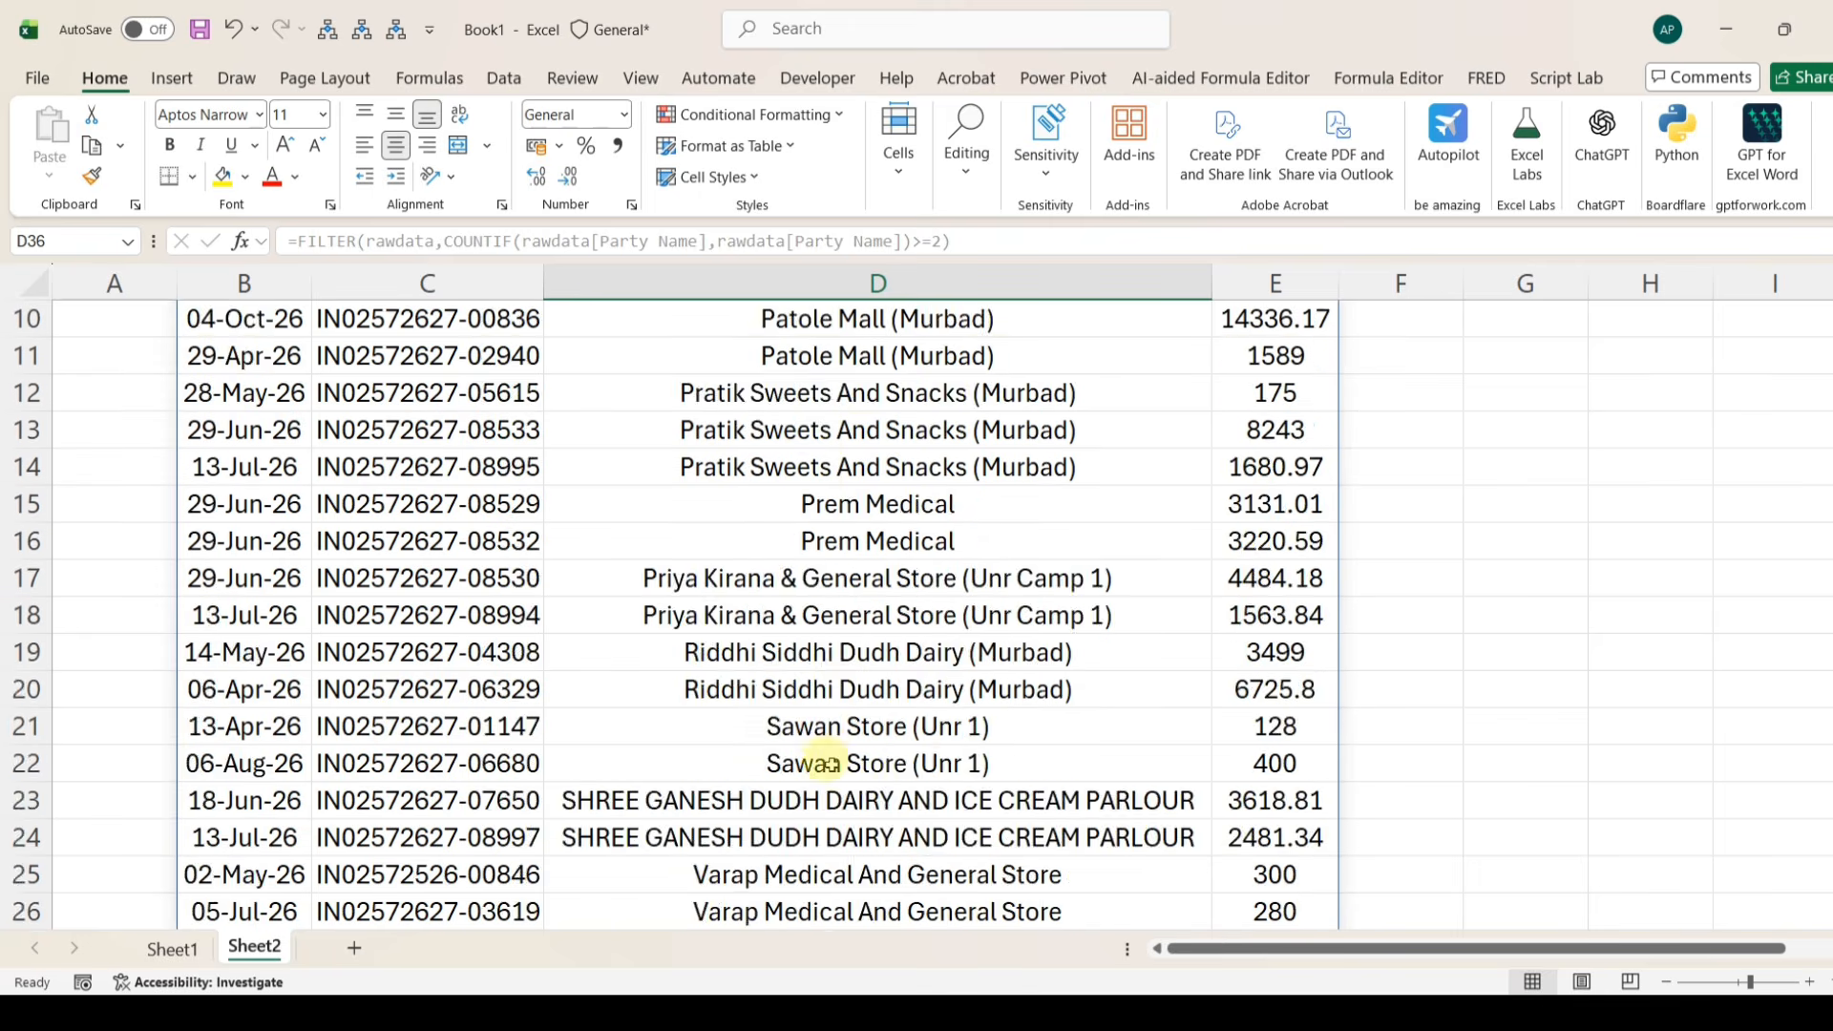
{"action": "scroll", "coordinate": [831, 668], "scroll_direction": "up", "scroll_amount": 3}
{"action": "scroll", "coordinate": [816, 430], "scroll_direction": "down", "scroll_amount": 6}
{"action": "scroll", "coordinate": [831, 592], "scroll_direction": "down", "scroll_amount": 5}
{"action": "scroll", "coordinate": [817, 533], "scroll_direction": "up", "scroll_amount": 11}
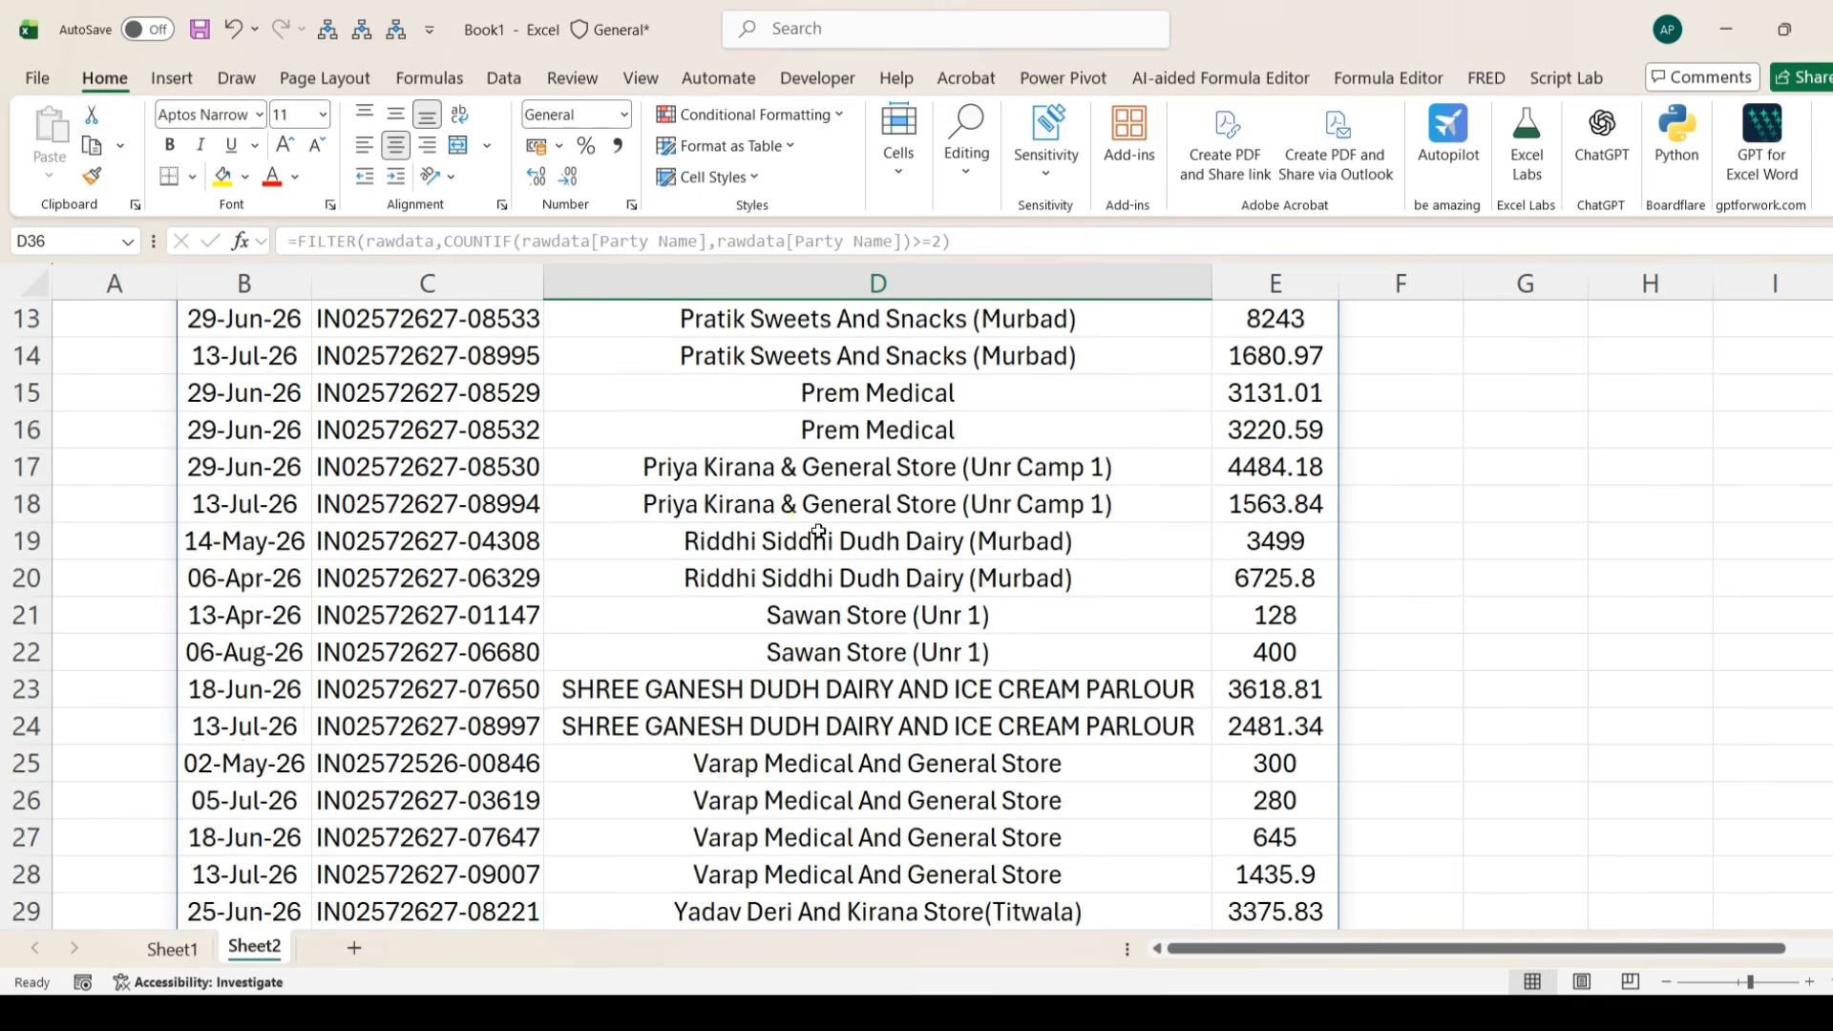
- Wrap the FILTER formula in cell B3 of Sheet2 in SORT with sort index 3 and ascending order 1
{"action": "left_click", "coordinate": [267, 396]}
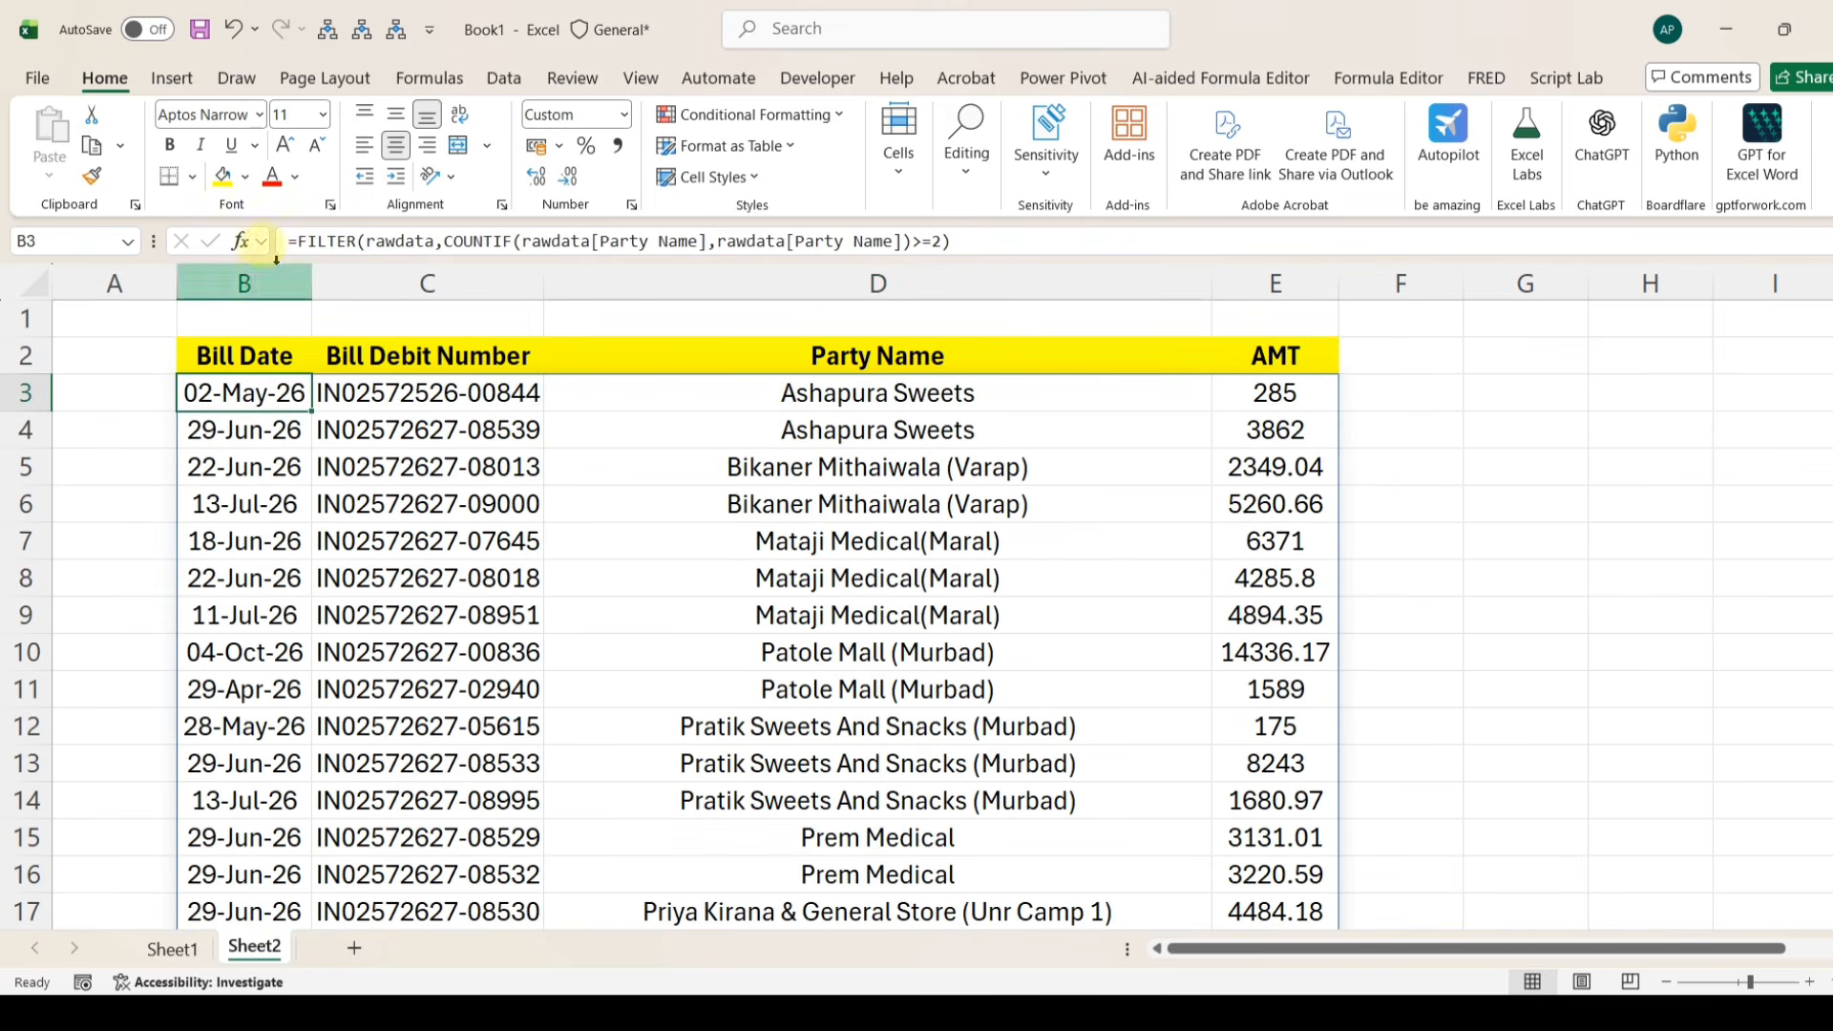
{"action": "left_click", "coordinate": [358, 241]}
{"action": "type", "text": "sor"}
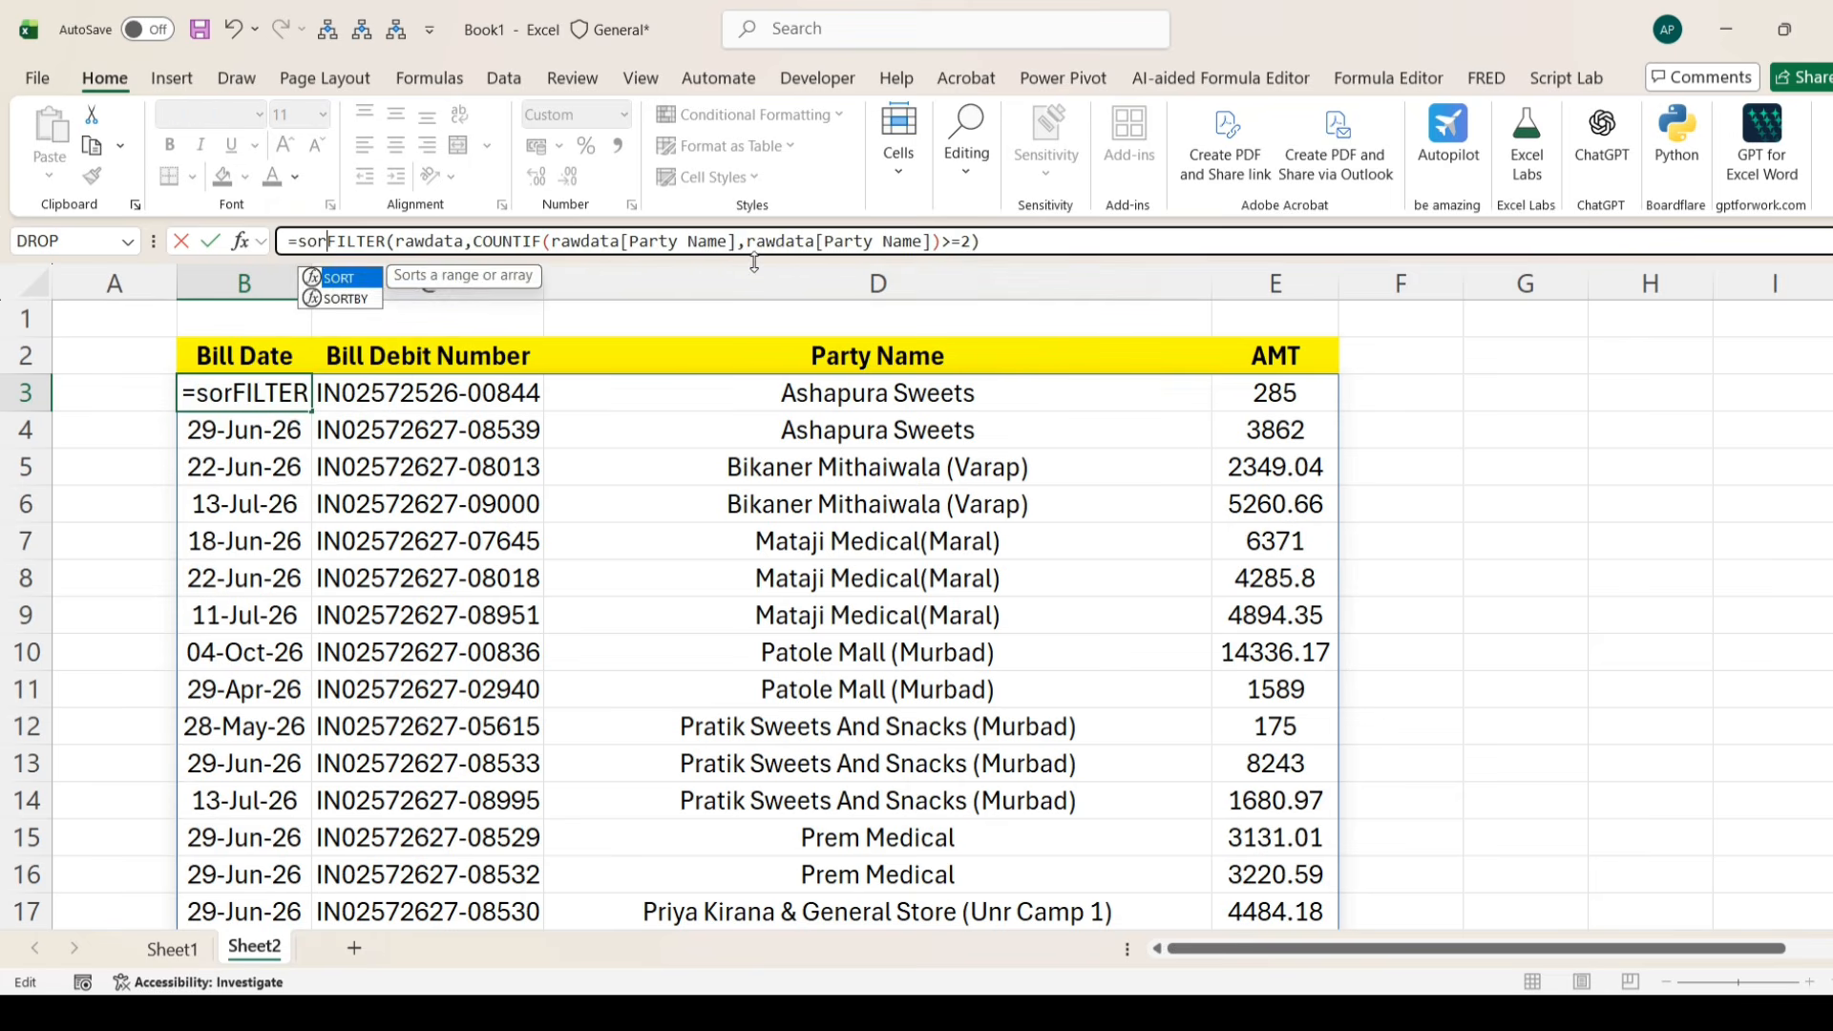
{"action": "key", "text": "Tab"}
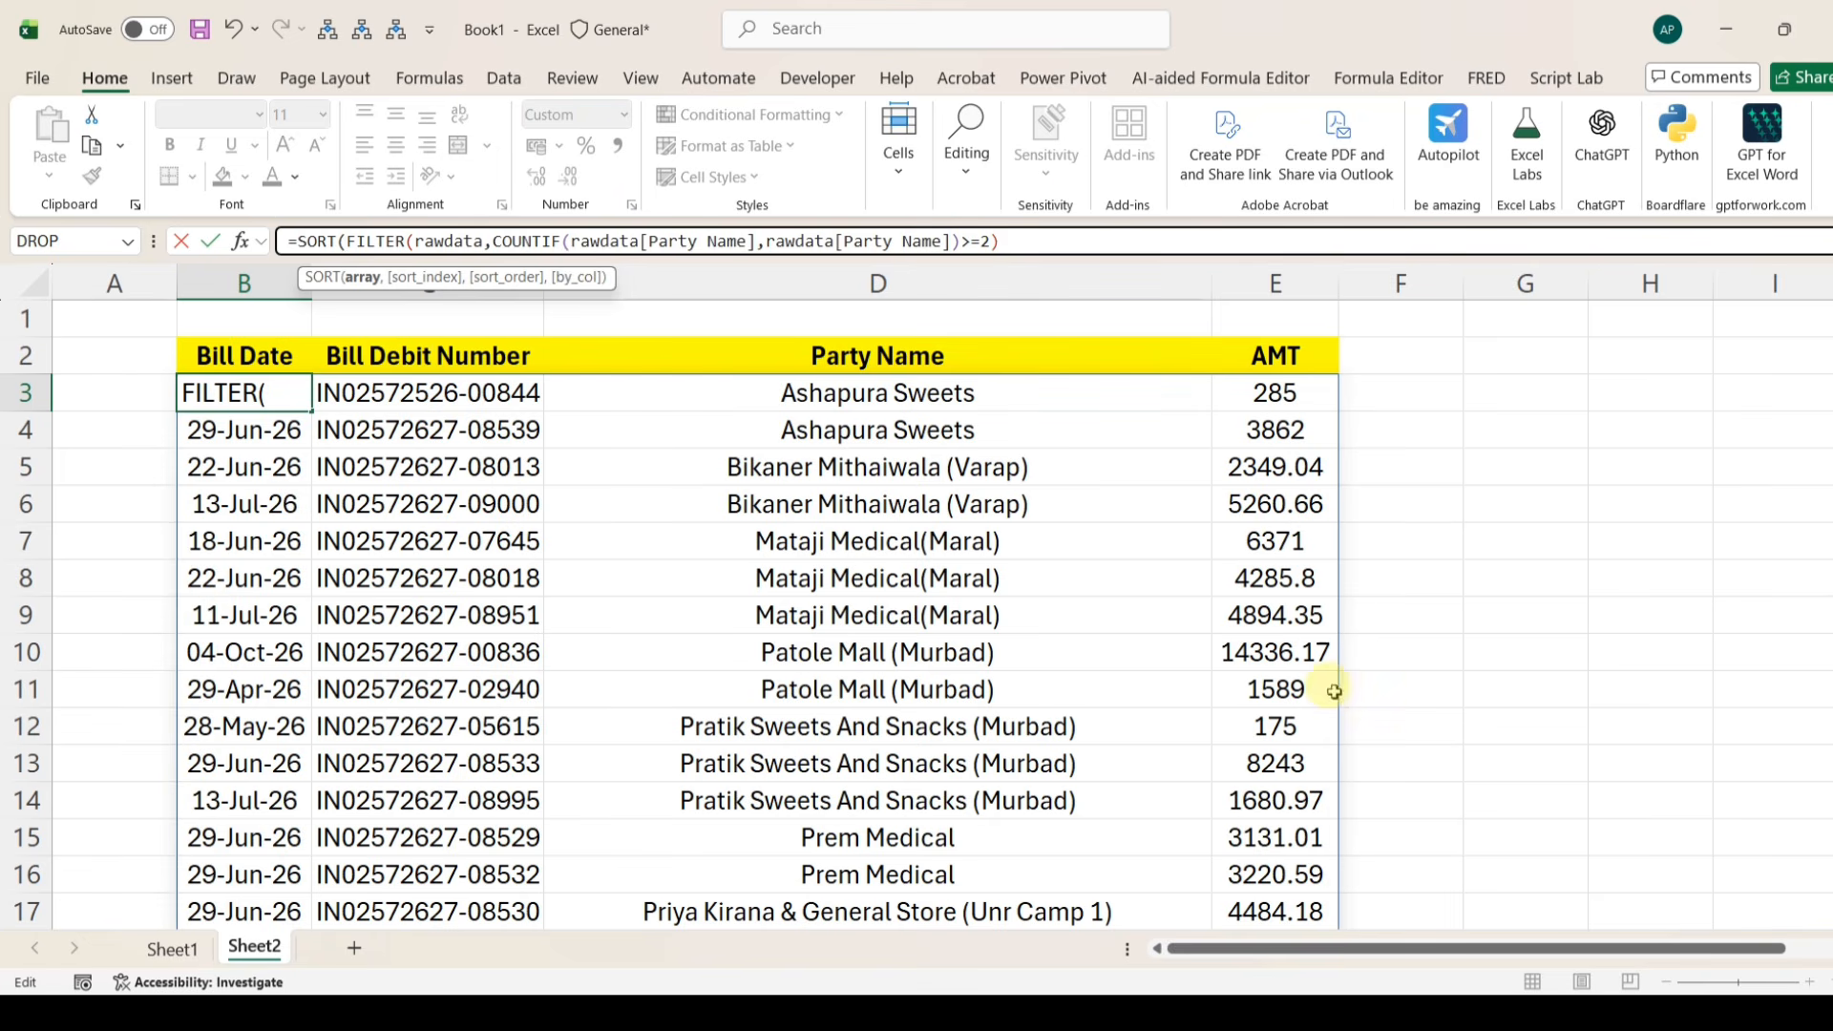
{"action": "left_click", "coordinate": [1086, 238]}
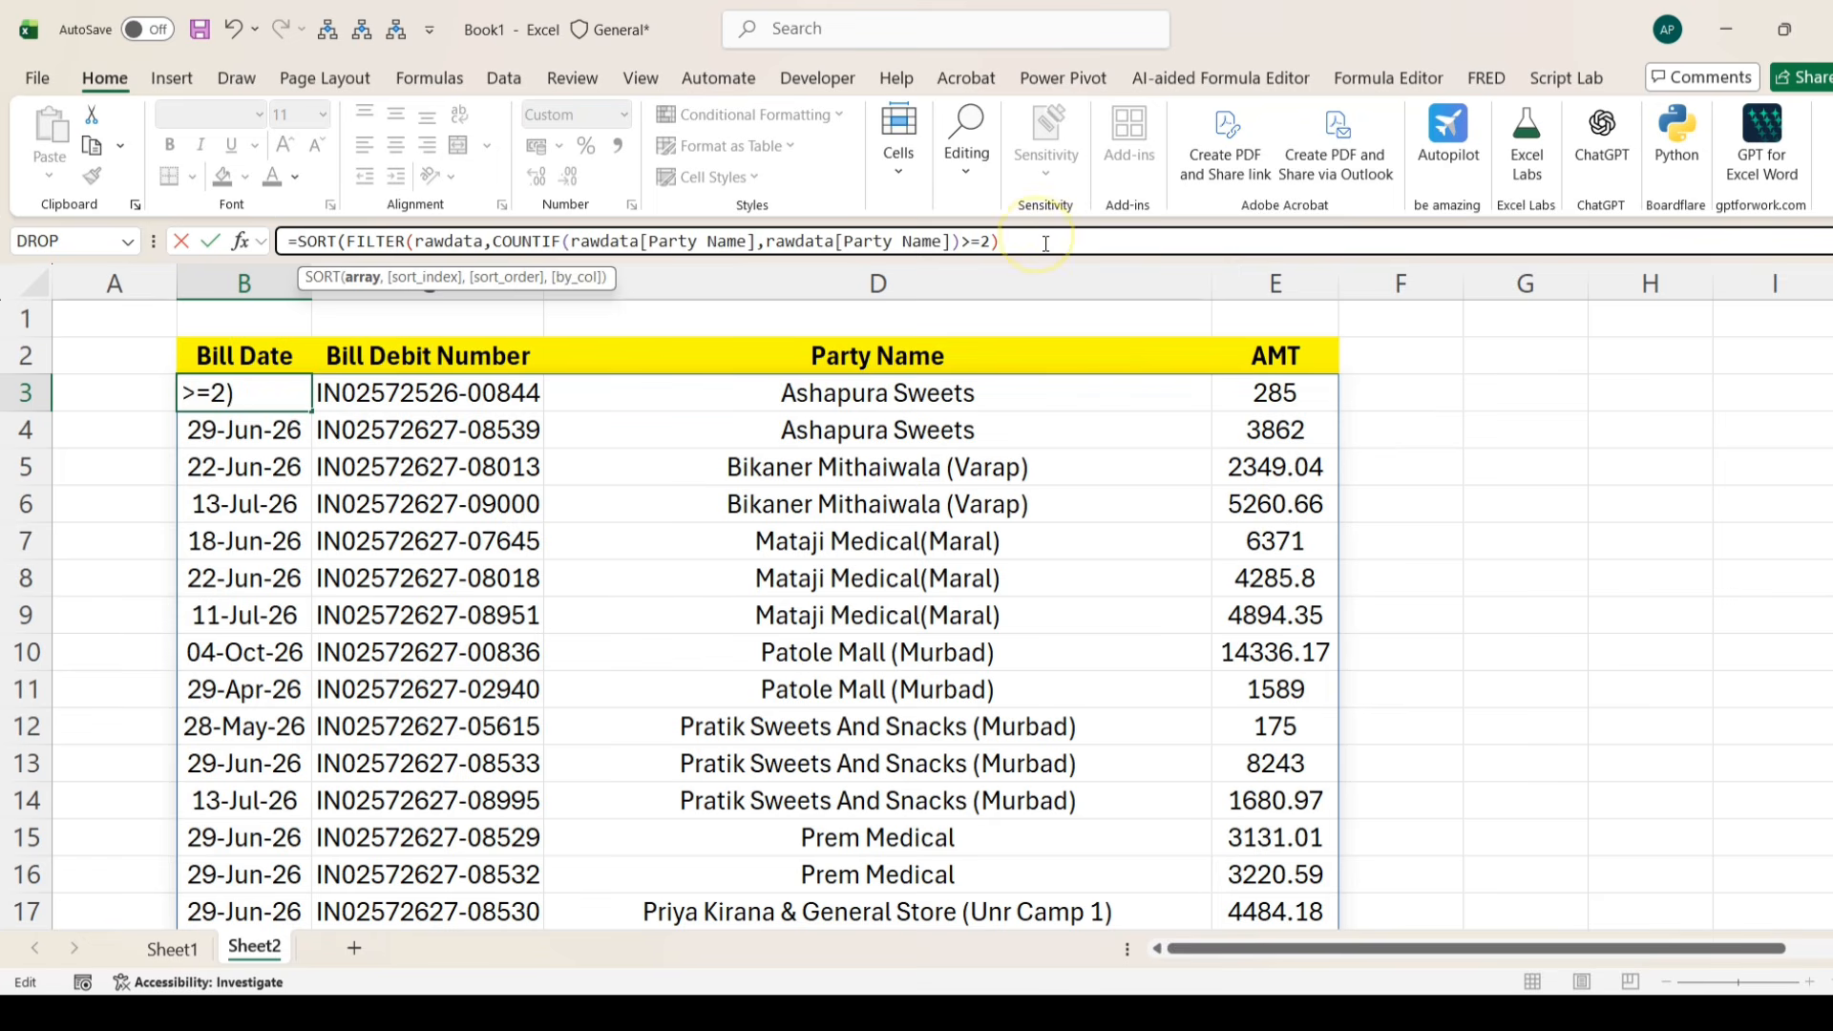
{"action": "type", "text": ","}
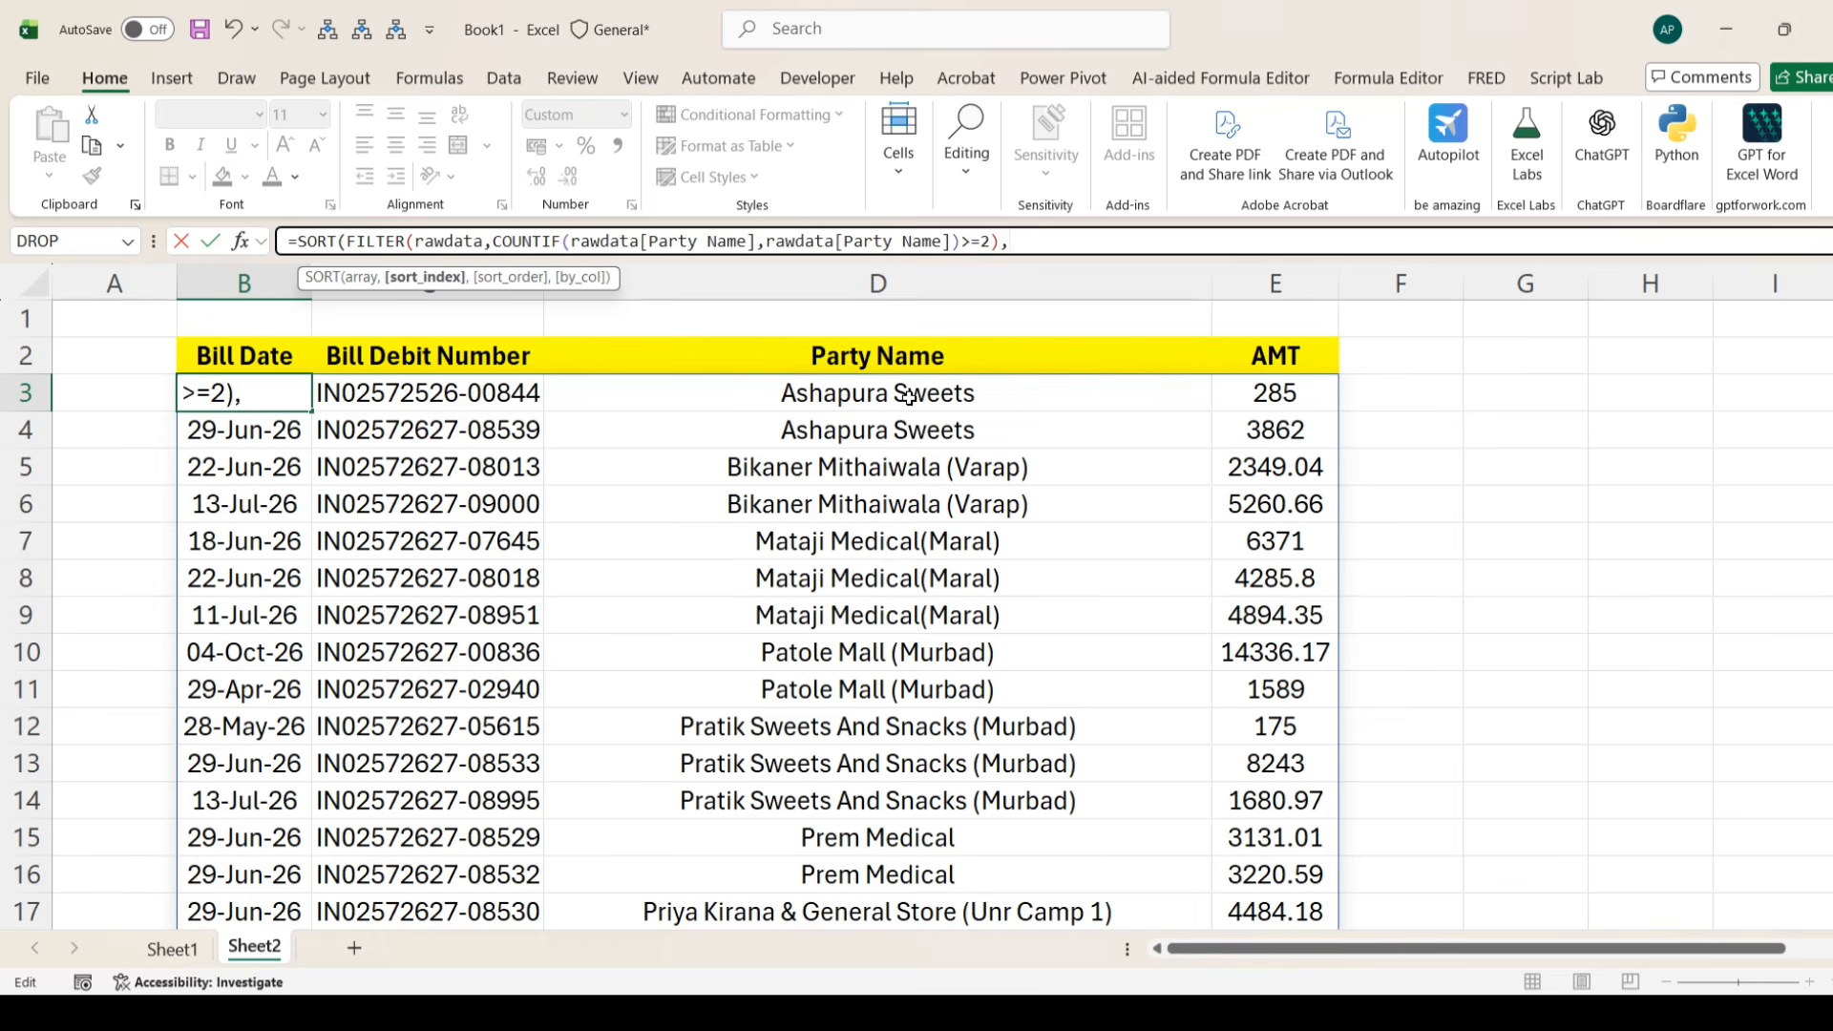
{"action": "type", "text": "3,"}
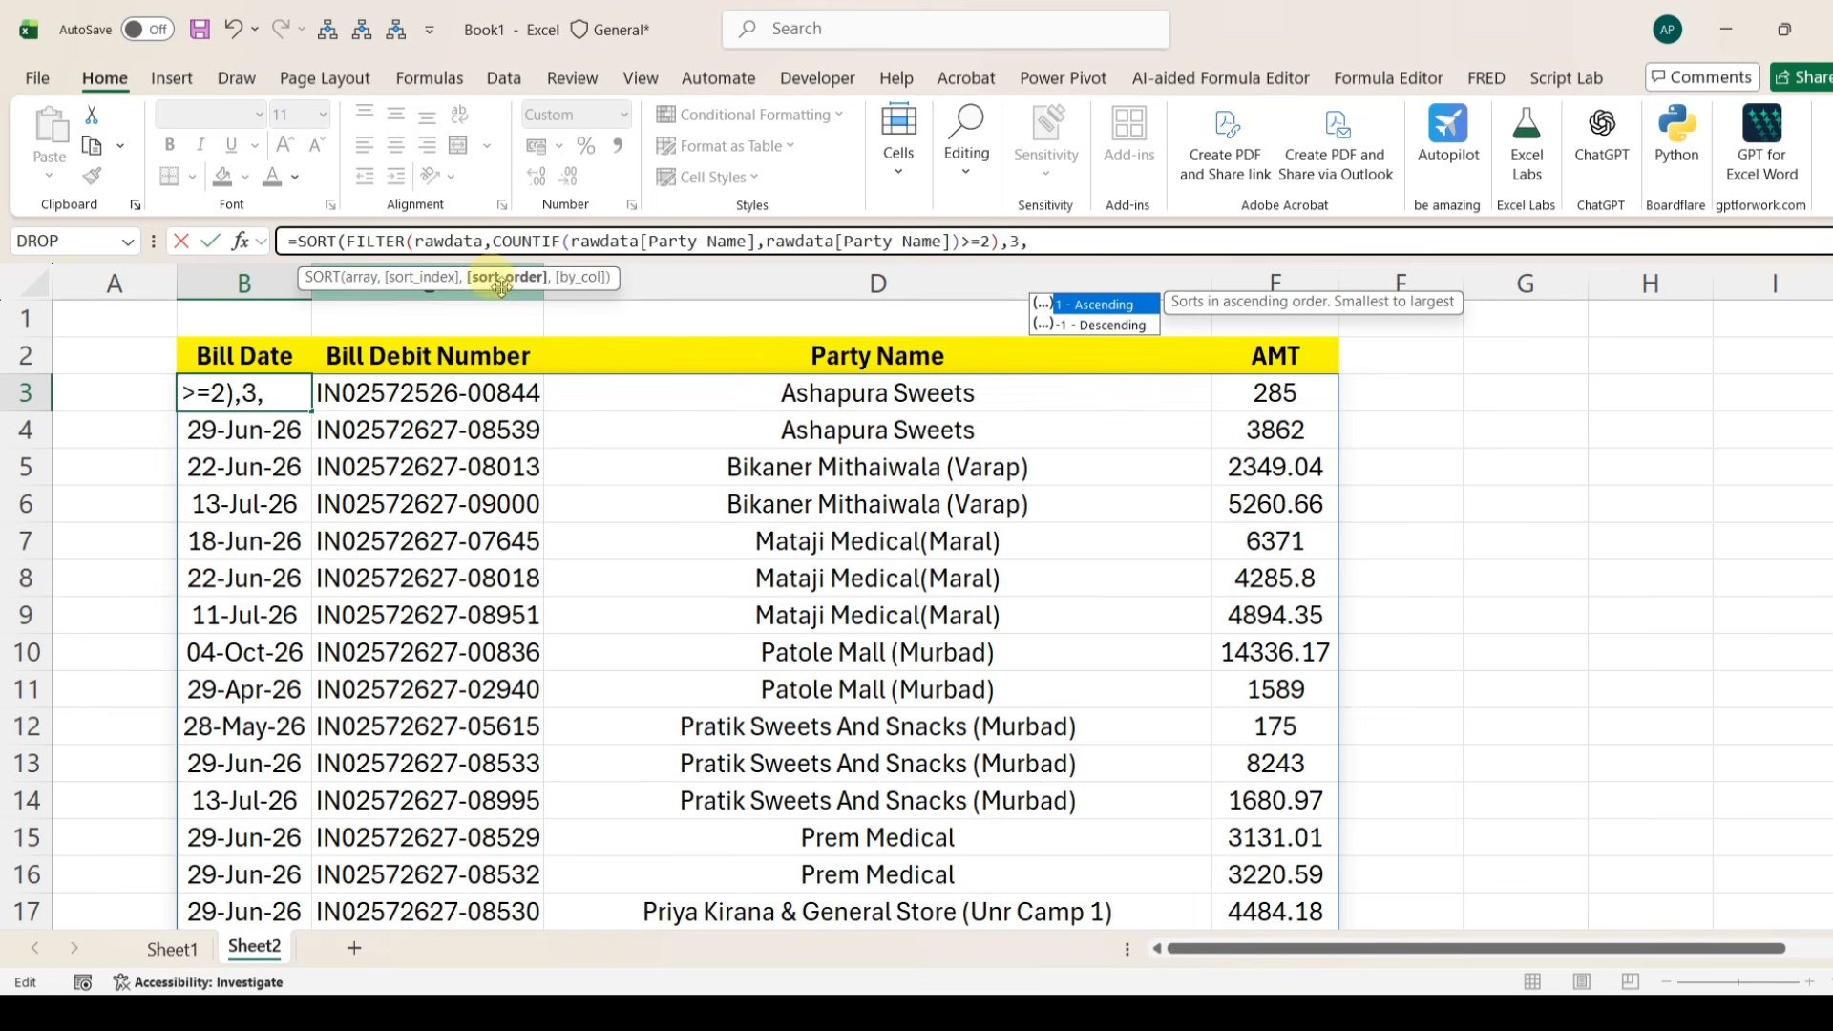
{"action": "key", "text": "Down"}
{"action": "key", "text": "Up"}
{"action": "type", "text": "1"}
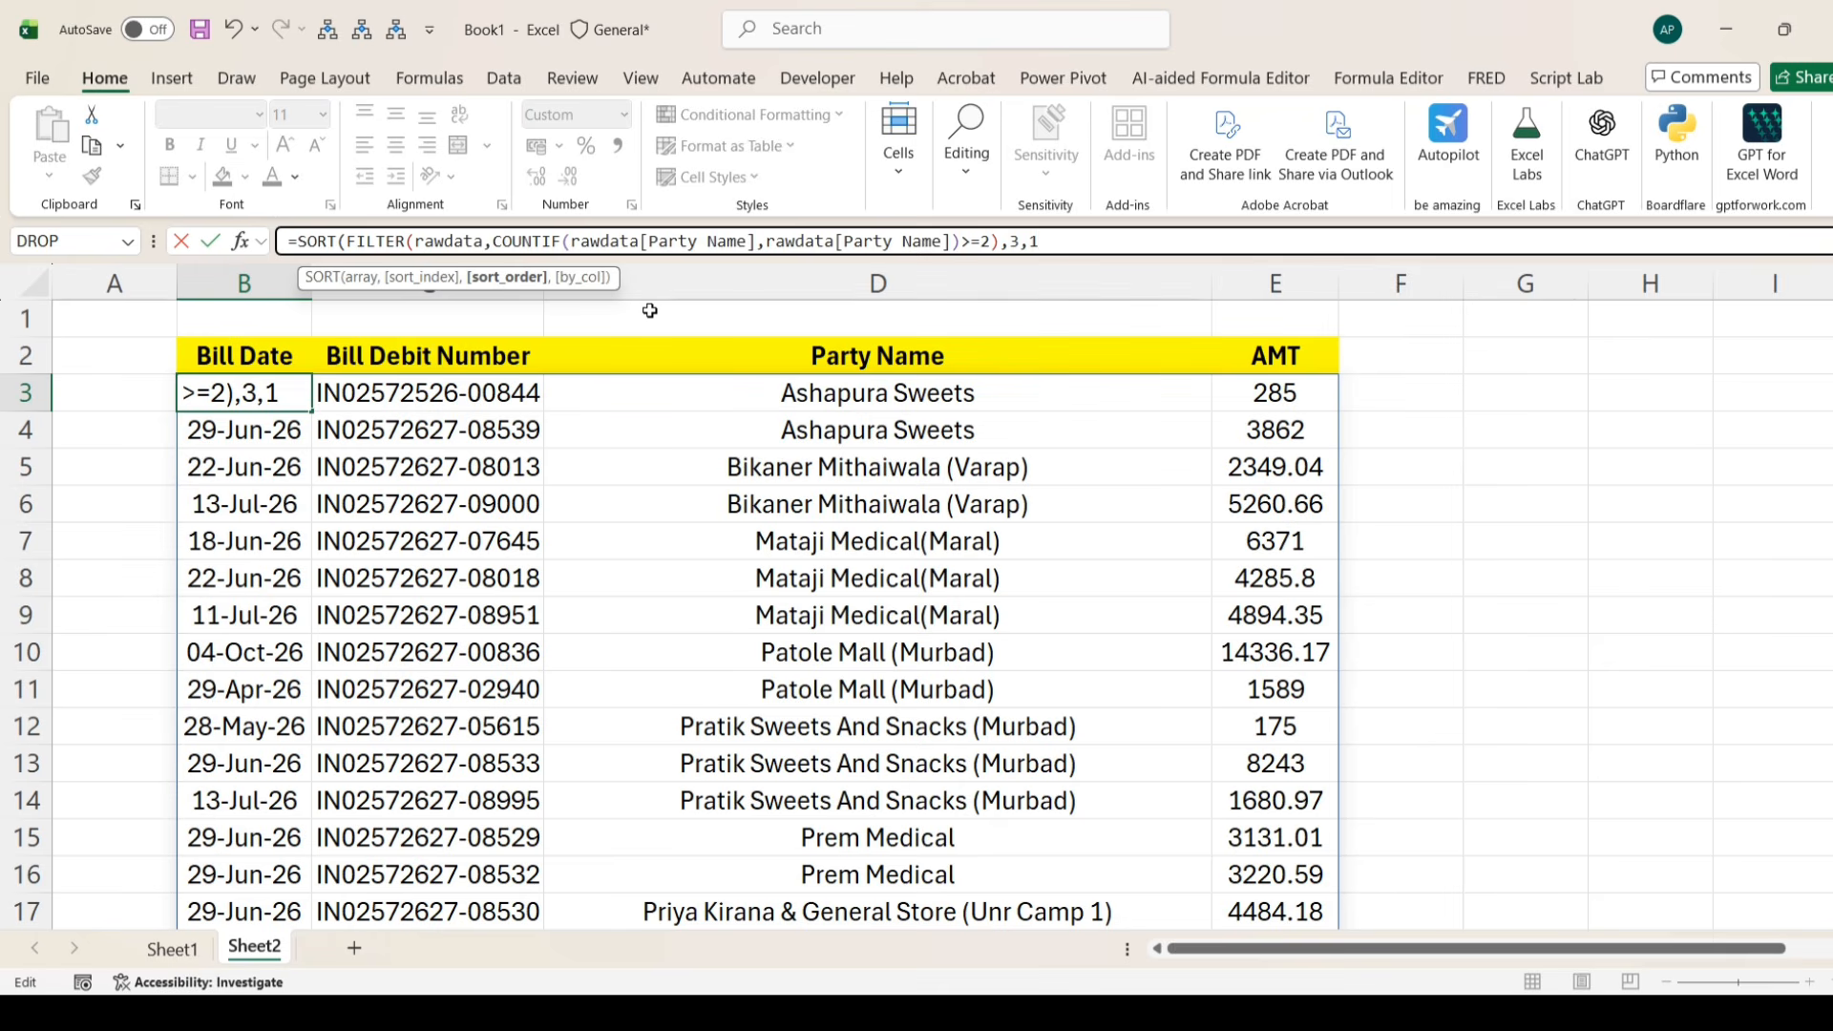
{"action": "key", "text": "Return"}
{"action": "key", "text": "Up"}
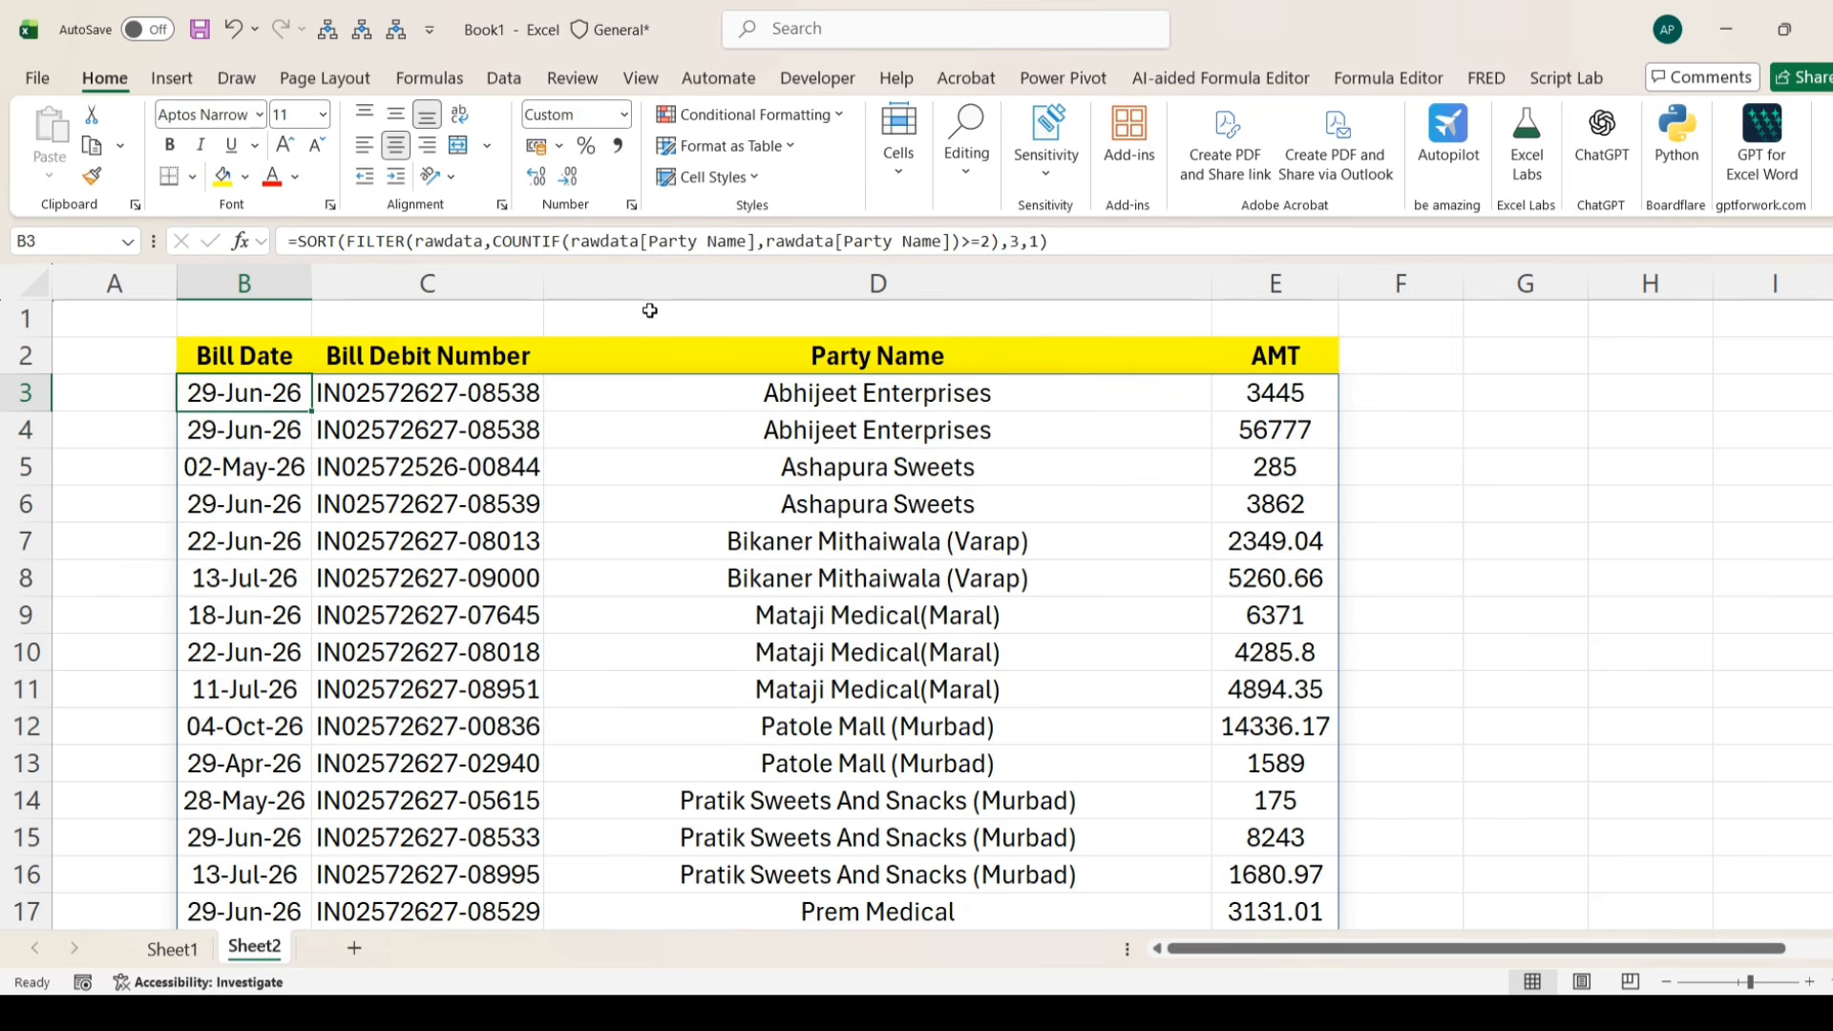
- Review the sorted list on Sheet2 and compare it with the last records of the source table on Sheet1
{"action": "left_click", "coordinate": [797, 410]}
{"action": "scroll", "coordinate": [806, 501], "scroll_direction": "down", "scroll_amount": 8}
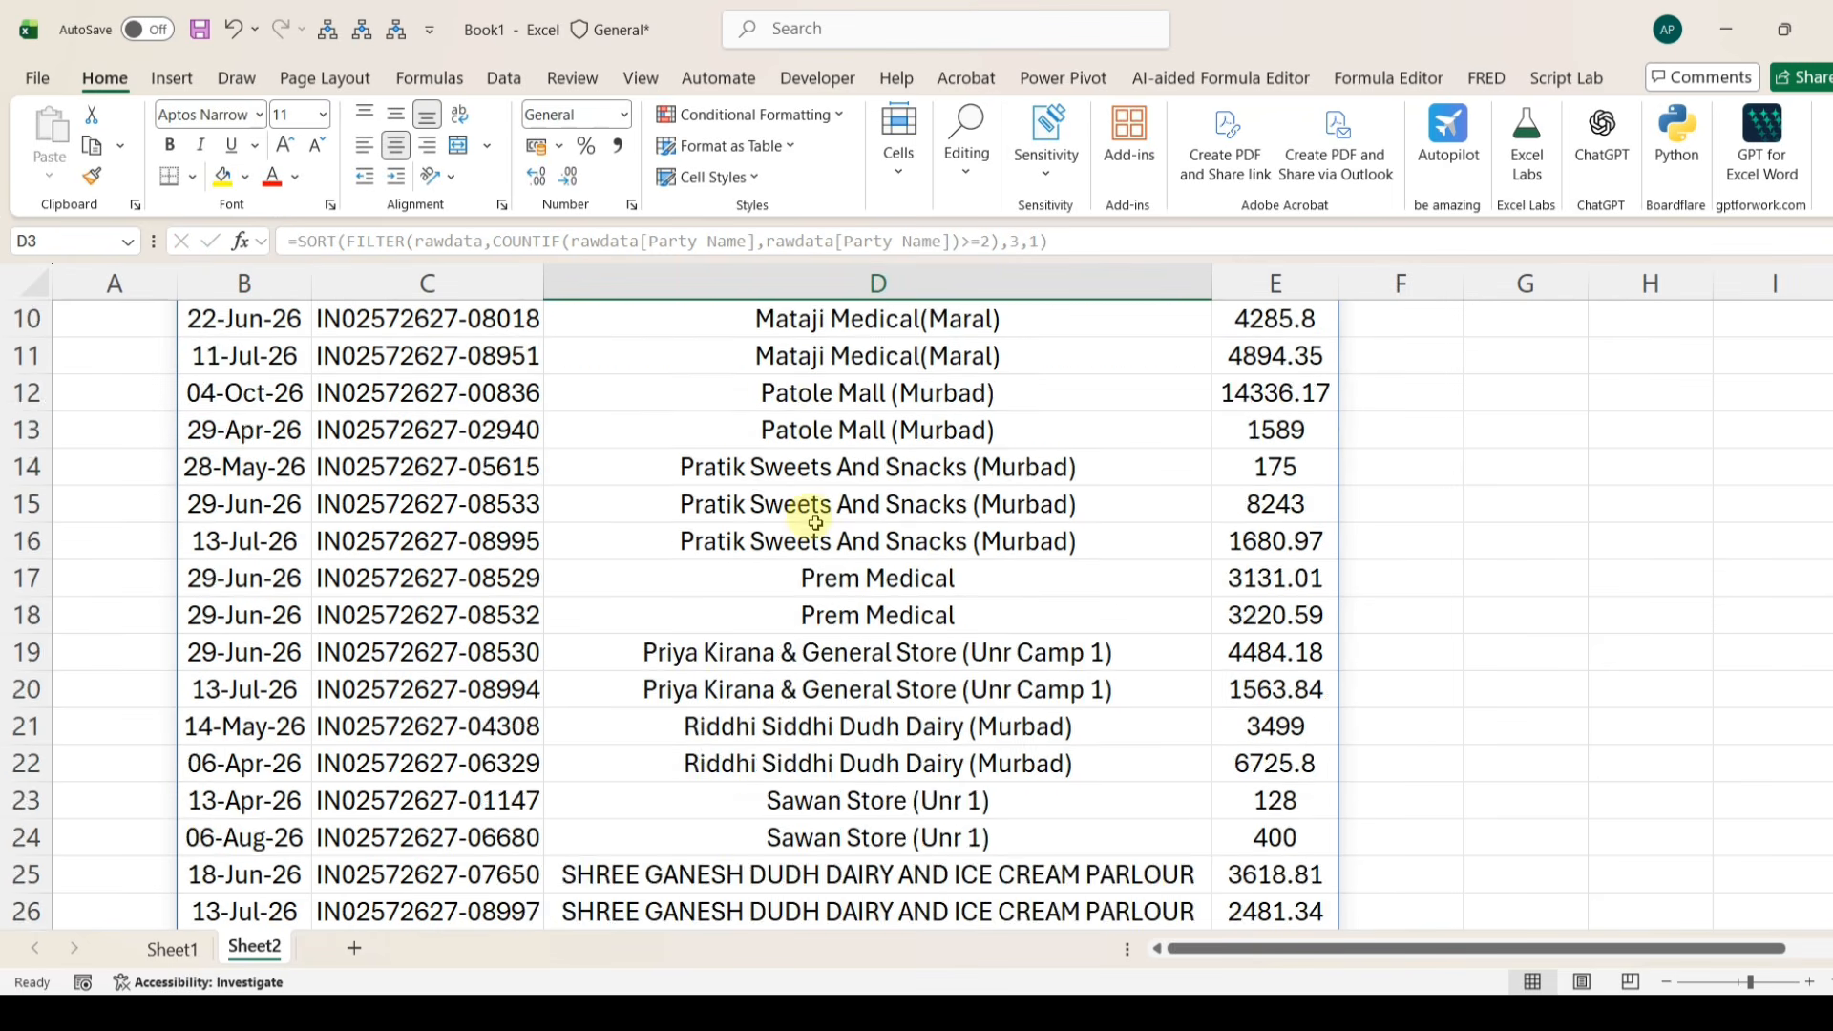
{"action": "left_click", "coordinate": [171, 949]}
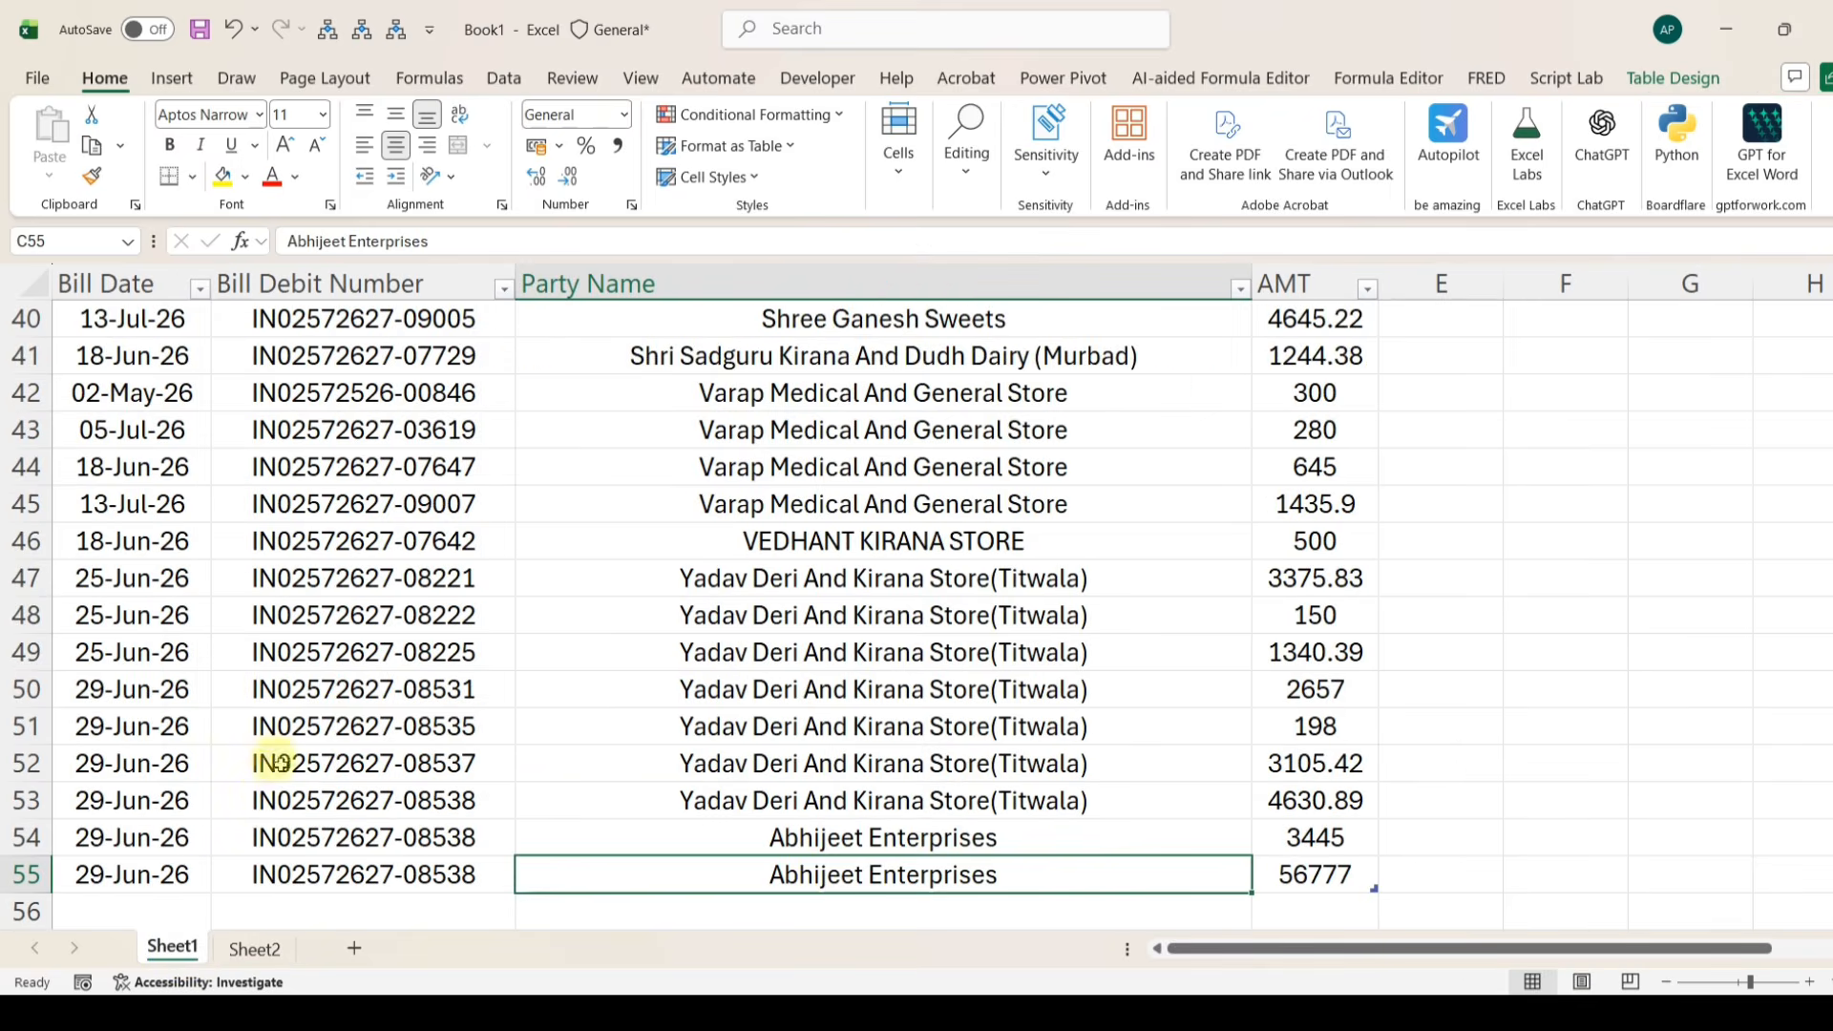
{"action": "scroll", "coordinate": [175, 838], "scroll_direction": "down", "scroll_amount": 2}
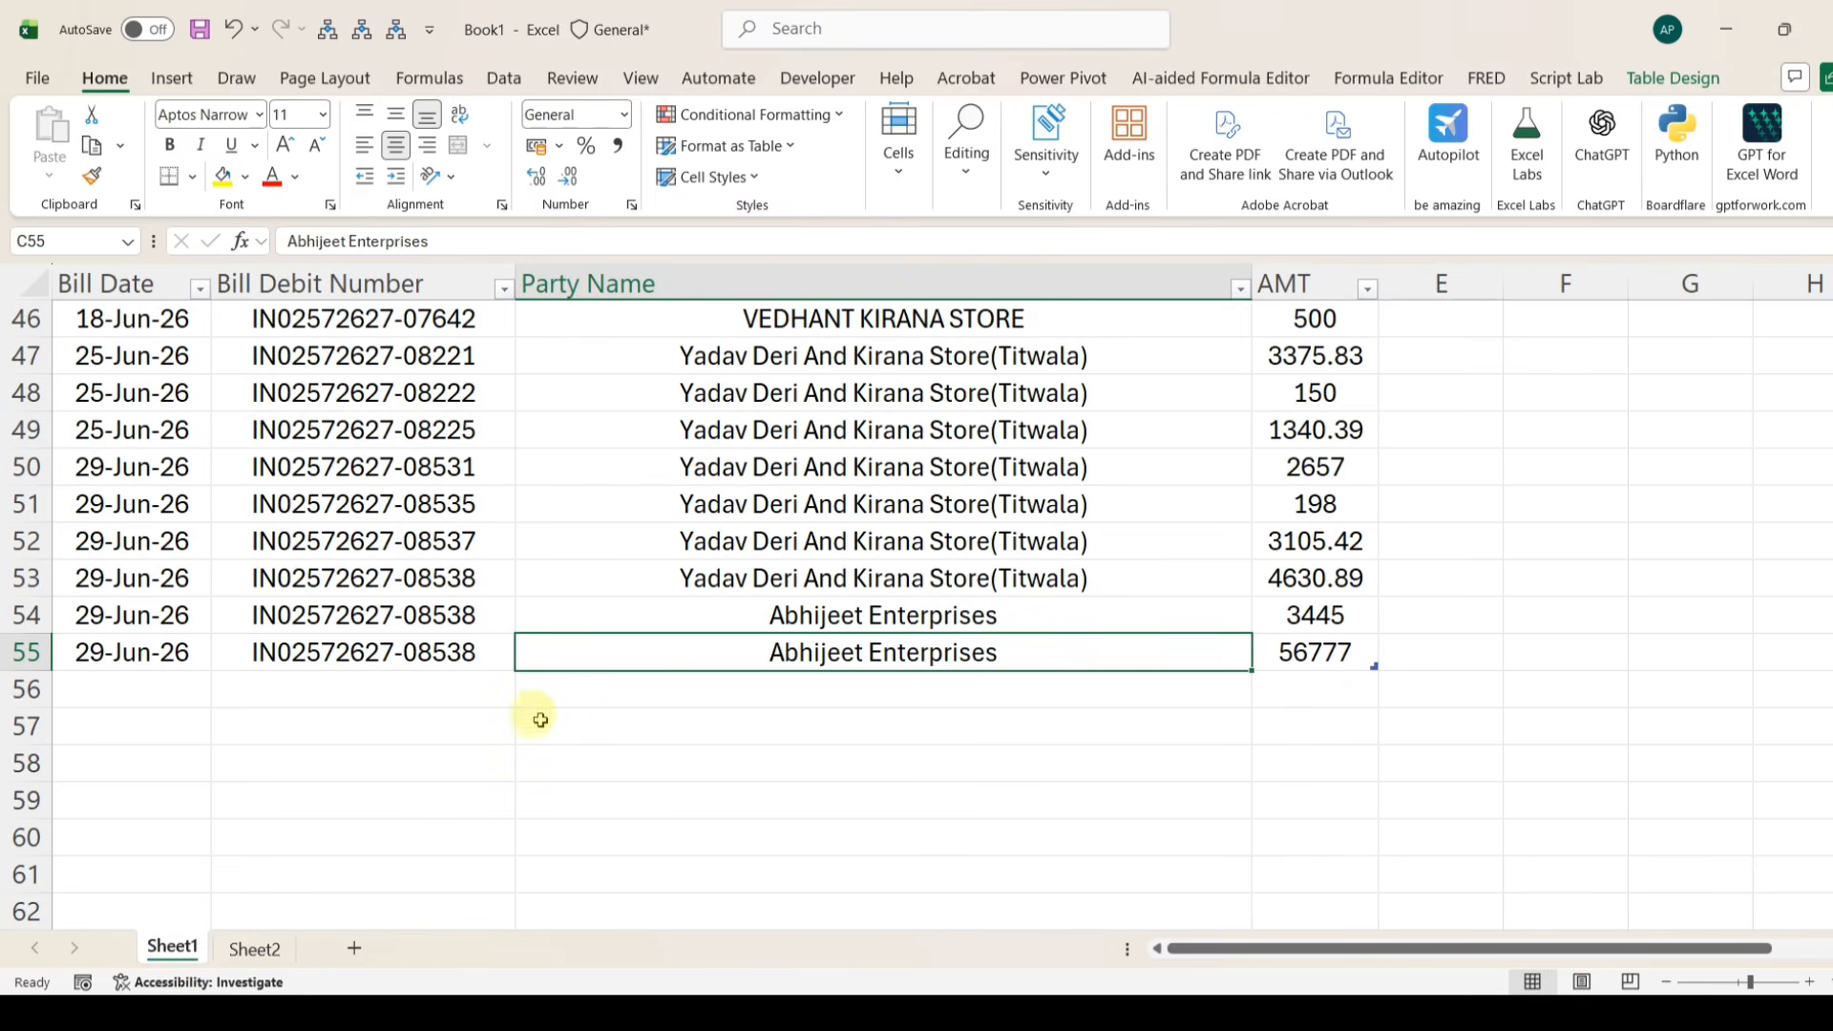
{"action": "left_click", "coordinate": [255, 949]}
{"action": "scroll", "coordinate": [879, 545], "scroll_direction": "up", "scroll_amount": 8}
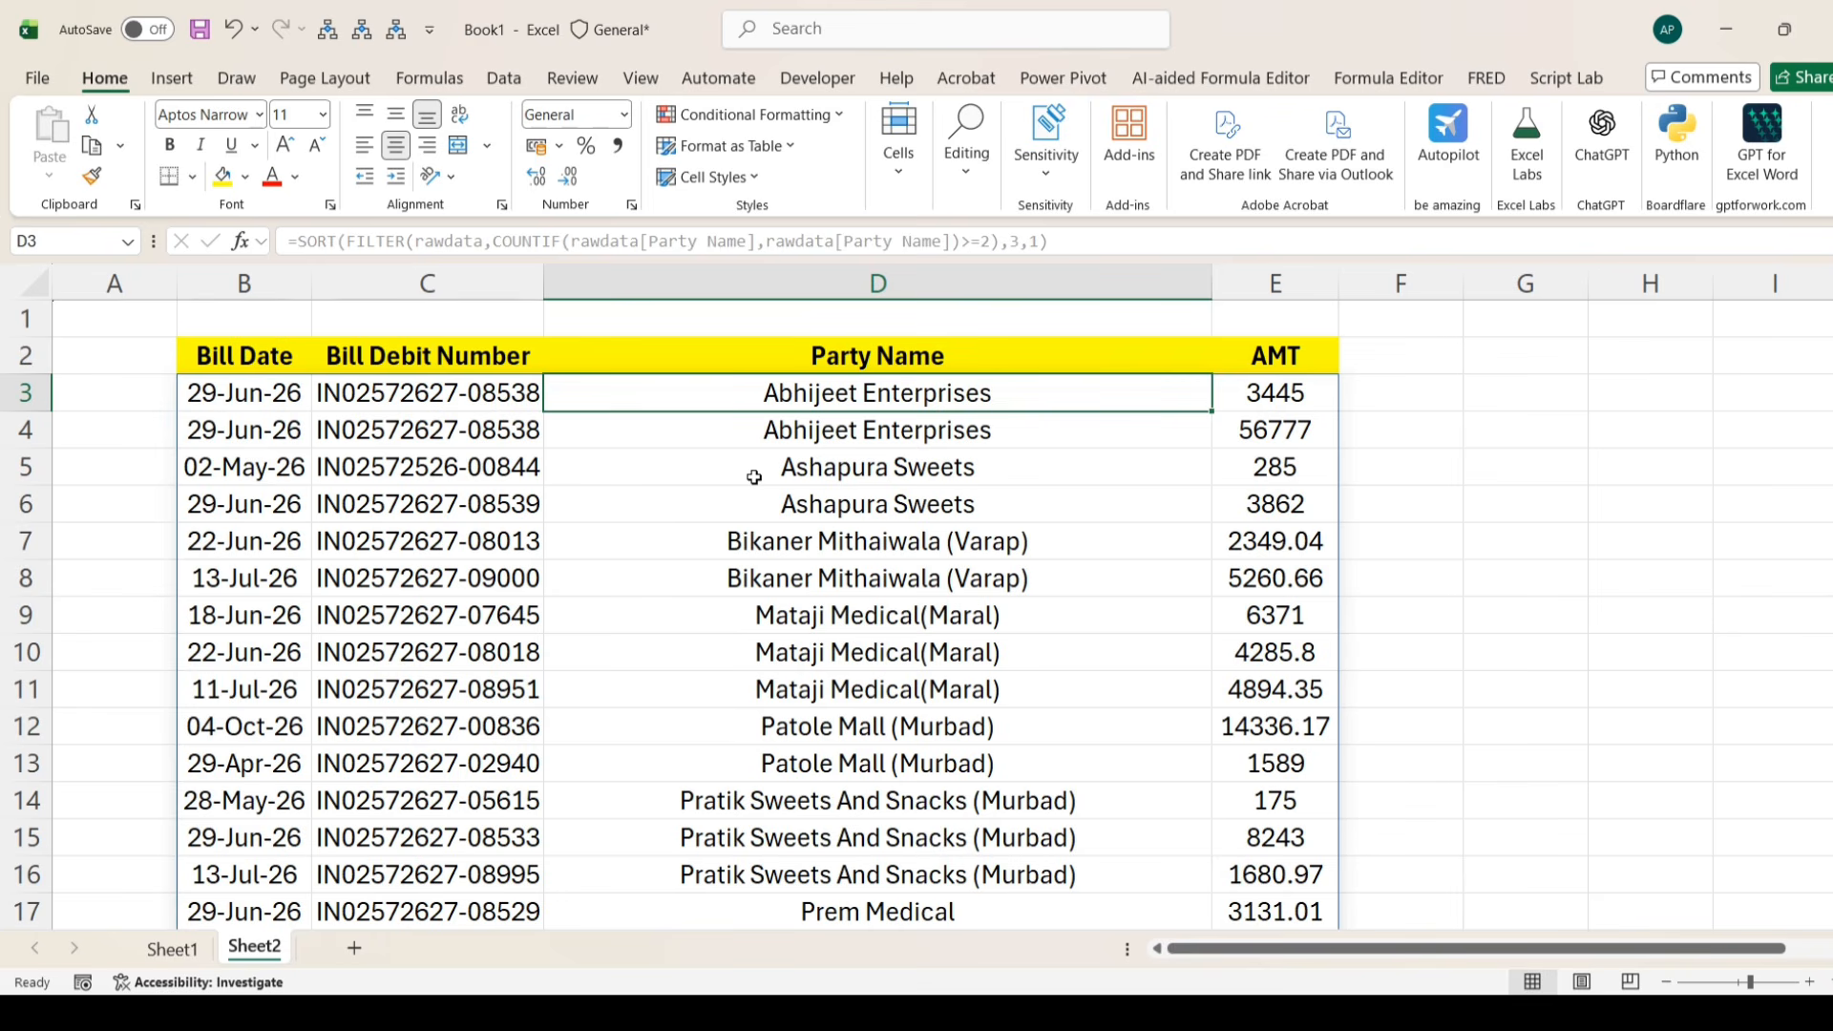
- Switch to Chrome and open the website abhijeetjitechnical4m.com
{"action": "mouse_move", "coordinate": [1208, 1012]}
{"action": "left_click", "coordinate": [1219, 966]}
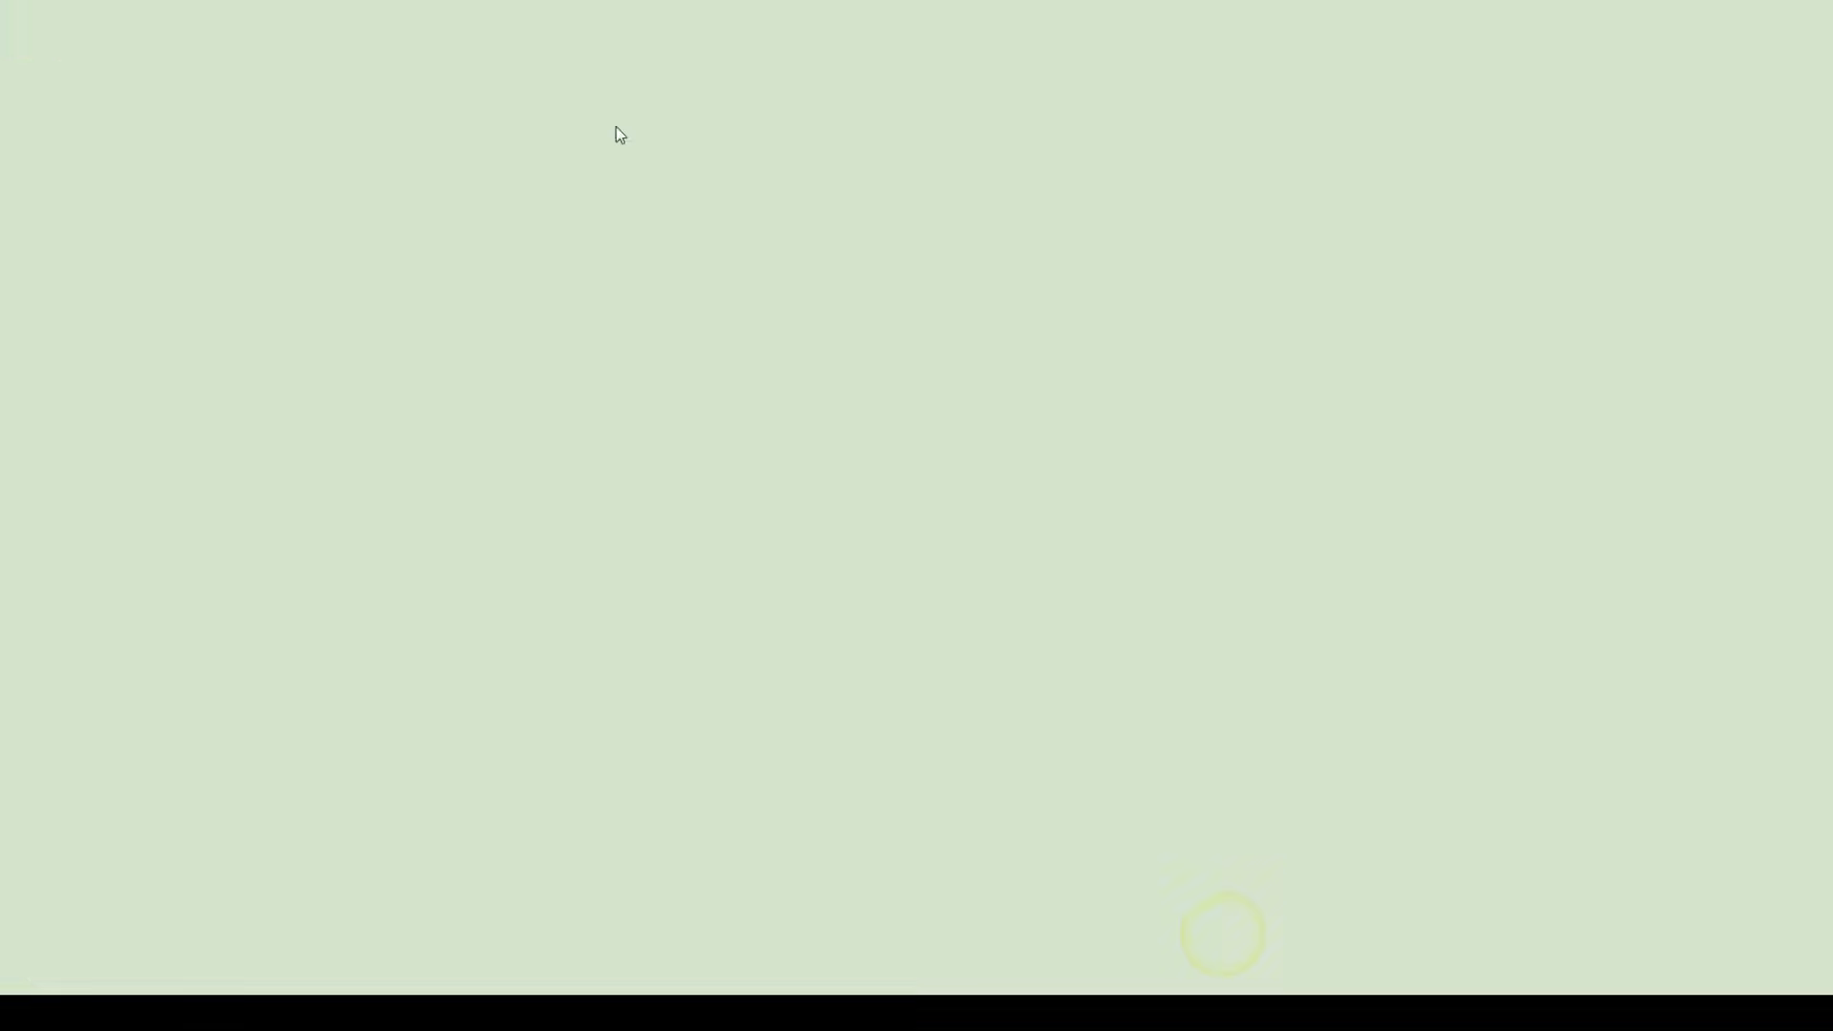
{"action": "left_click", "coordinate": [361, 24]}
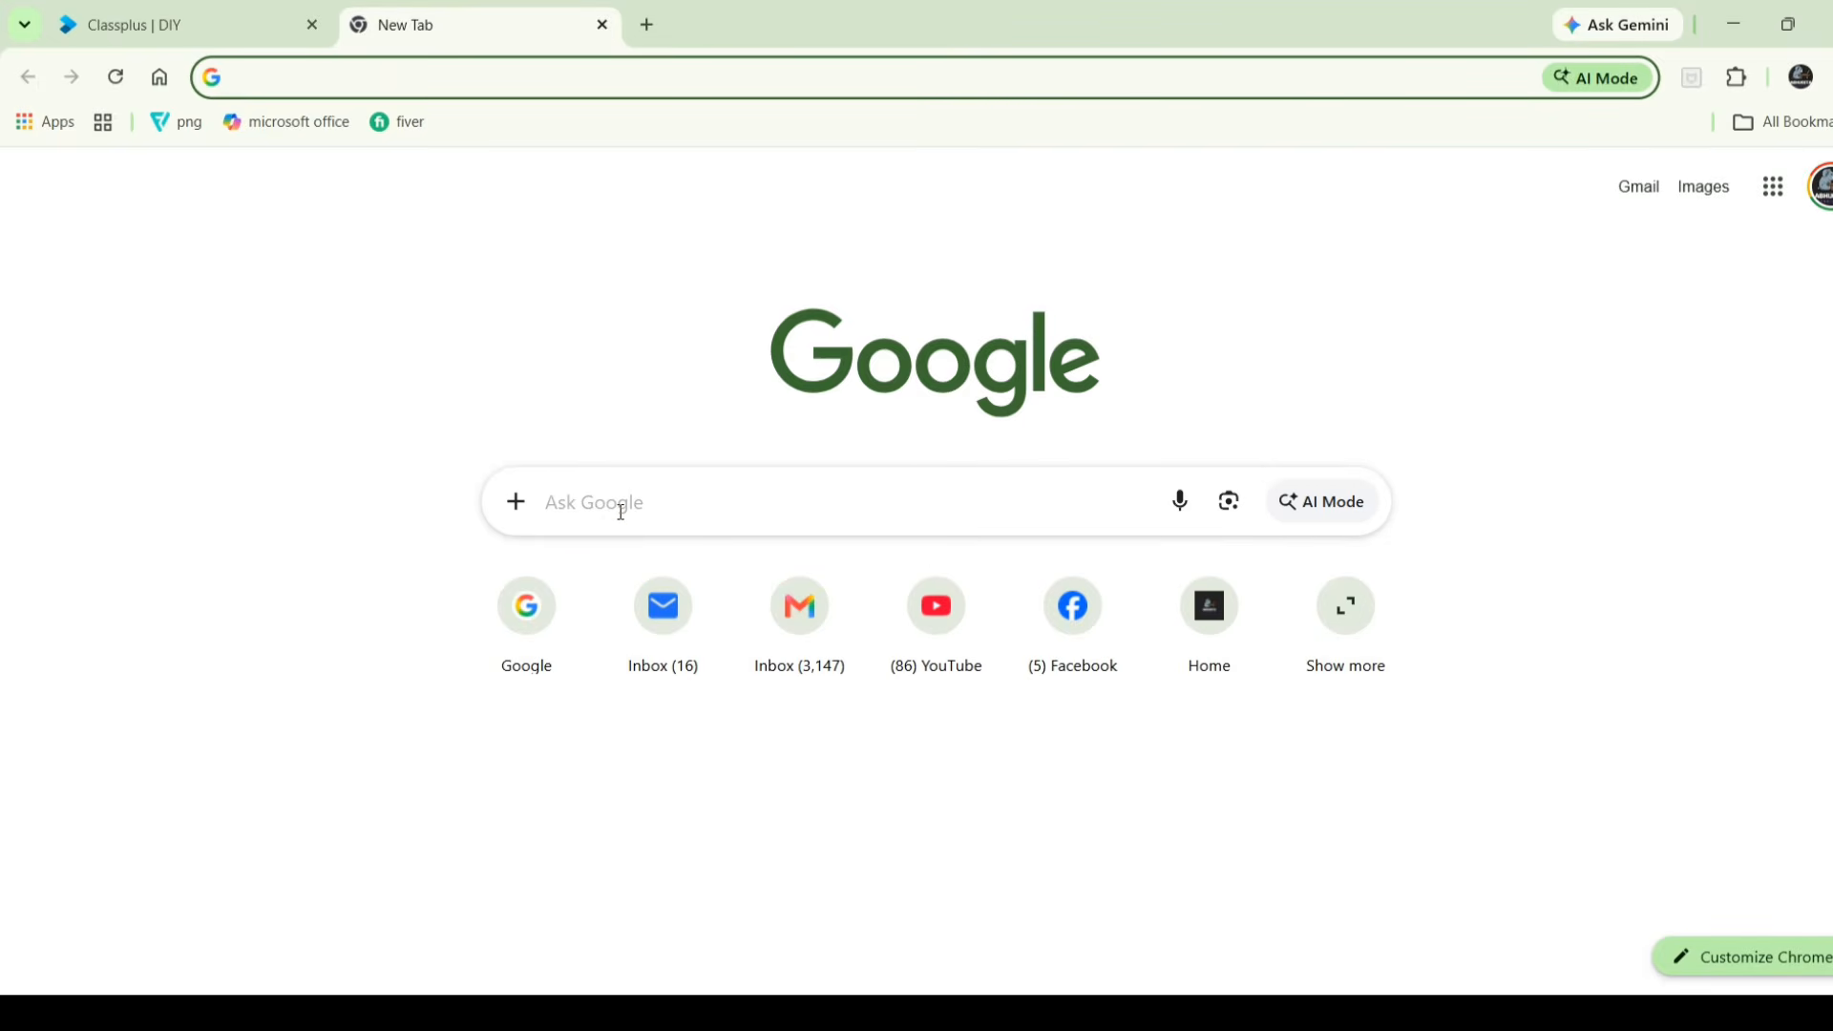
{"action": "left_click", "coordinate": [621, 512]}
{"action": "left_click", "coordinate": [621, 512]}
{"action": "left_click", "coordinate": [535, 59]}
{"action": "type", "text": "www.a"}
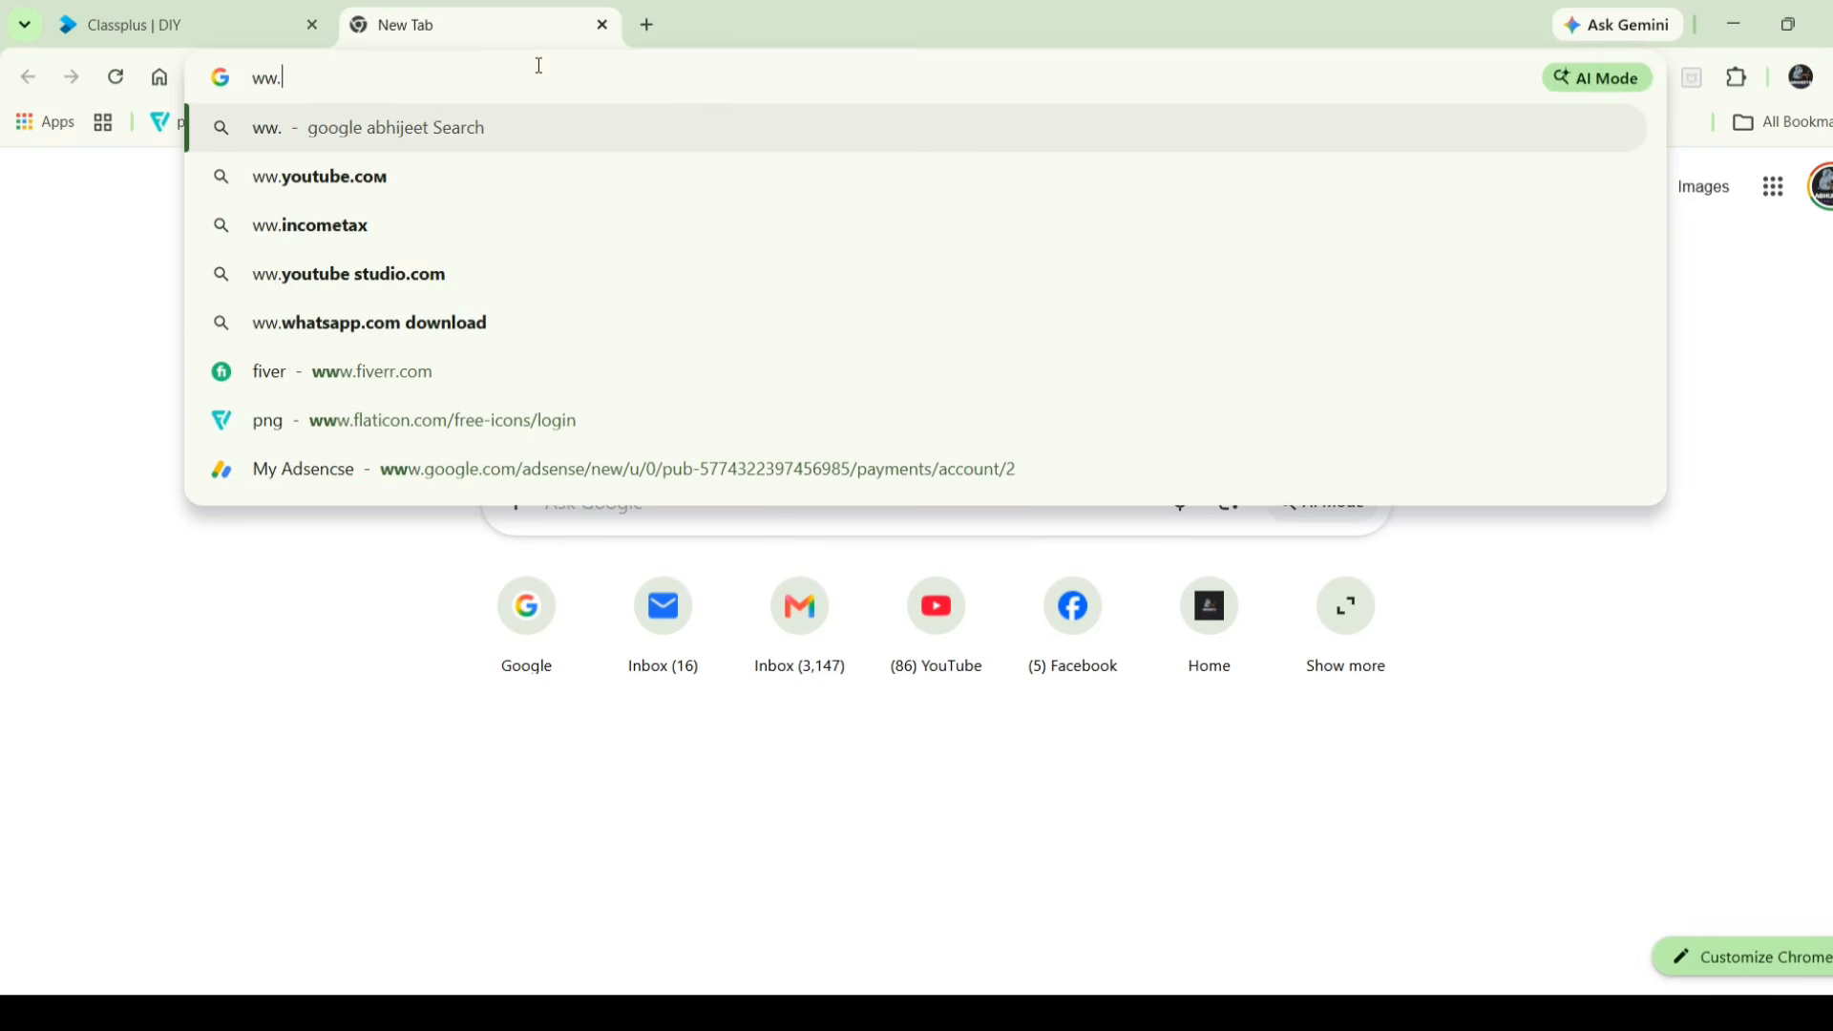
{"action": "key", "text": "Return"}
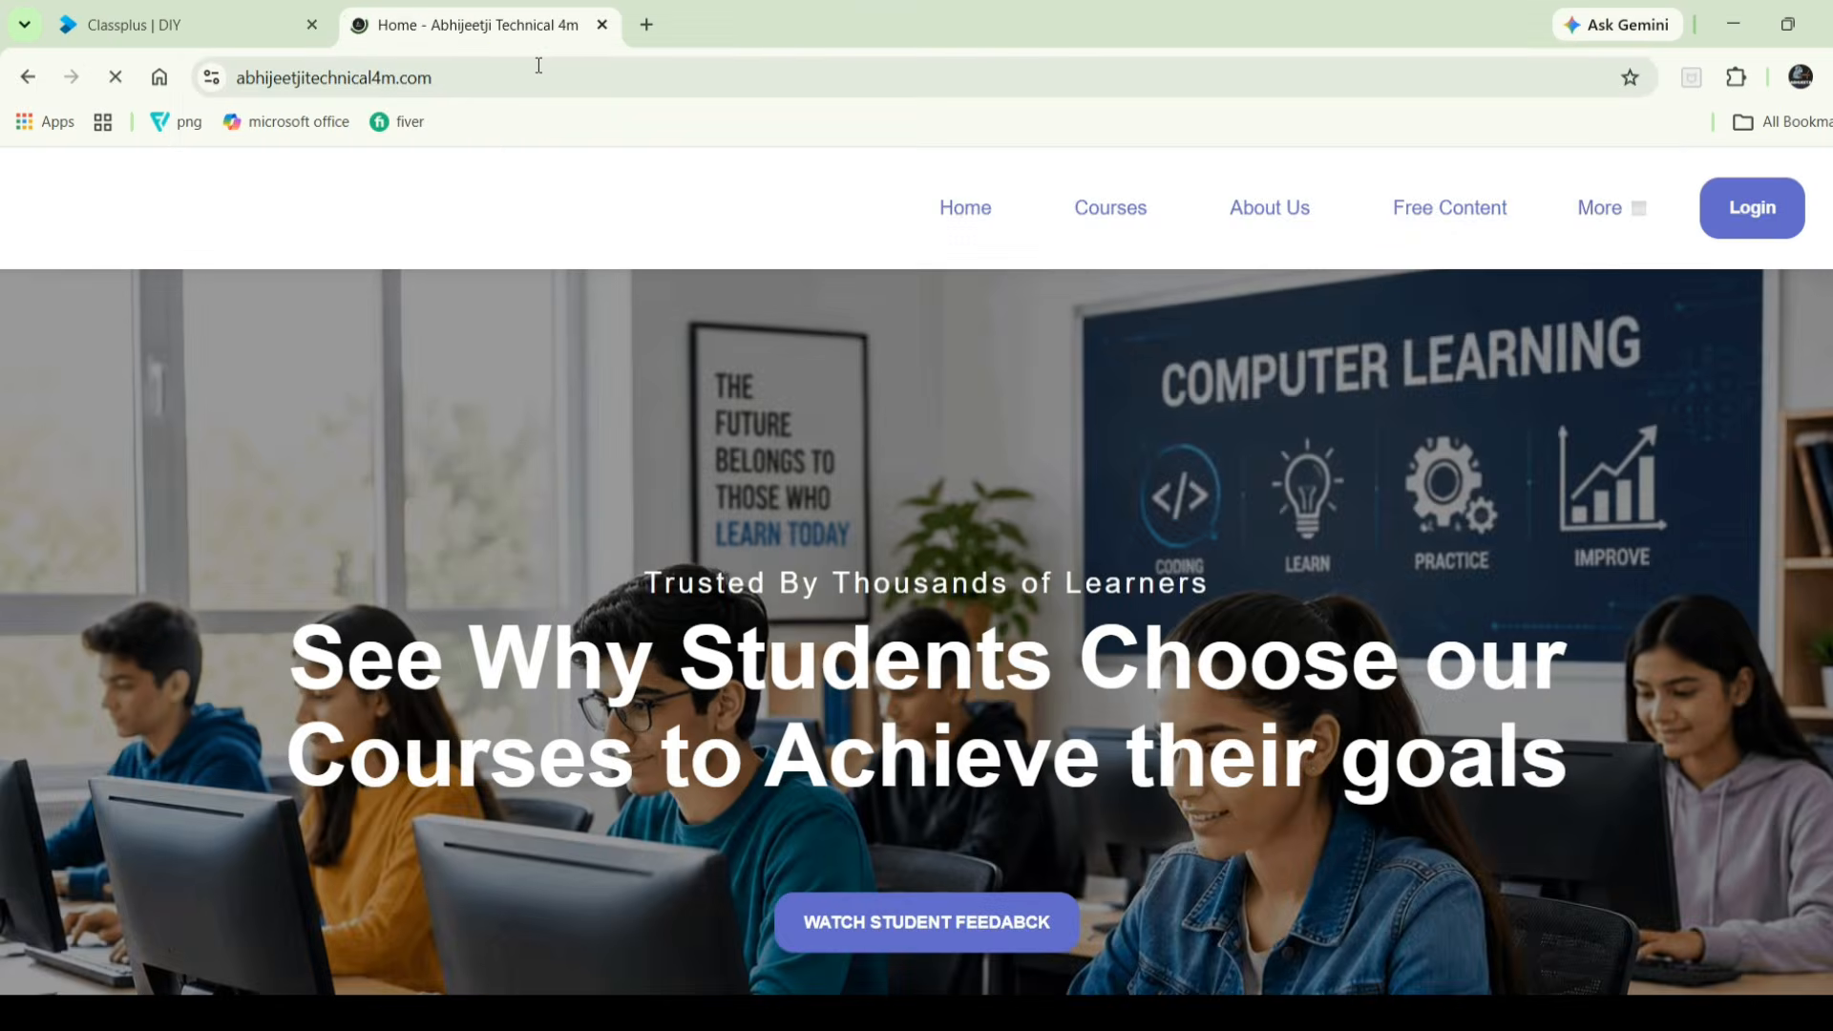
- View the student feedback link on the home page and open the Courses page to look at the popular courses
{"action": "scroll", "coordinate": [798, 506], "scroll_direction": "down", "scroll_amount": 4}
{"action": "left_click", "coordinate": [805, 544]}
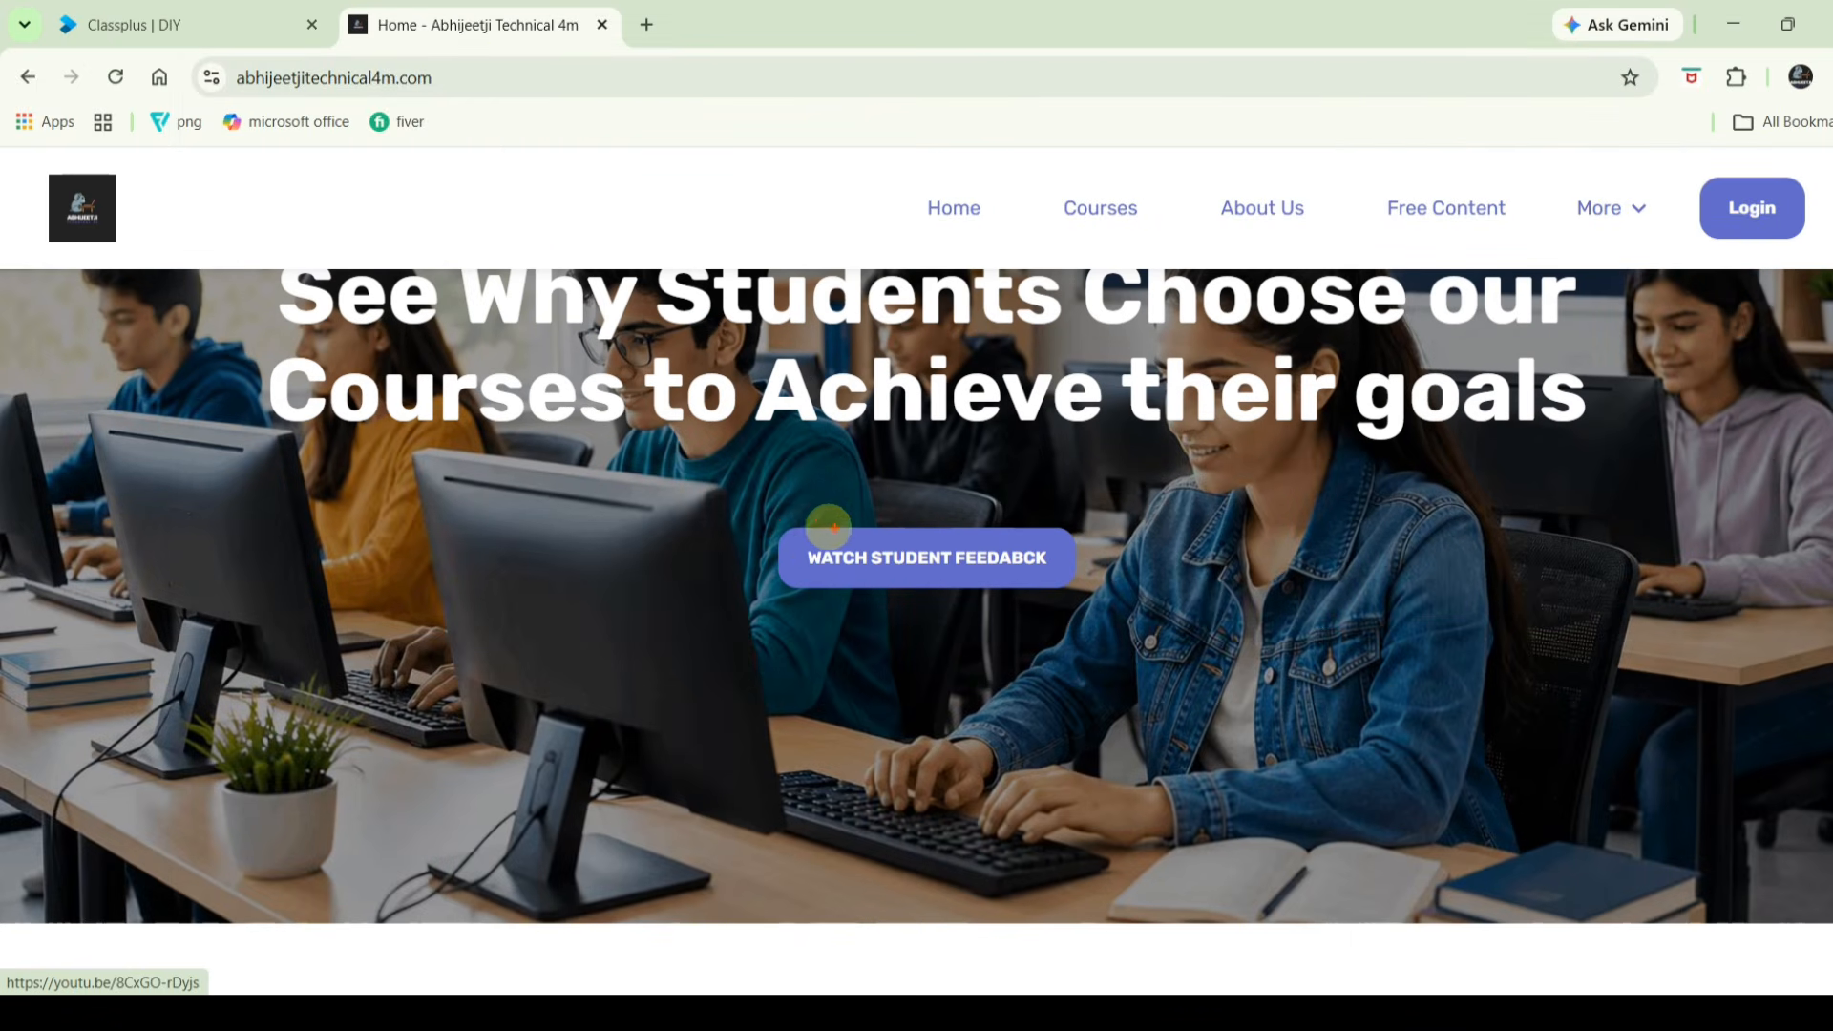
{"action": "mouse_move", "coordinate": [817, 515]}
{"action": "left_mouse_down"}
{"action": "mouse_move", "coordinate": [777, 638]}
{"action": "mouse_move", "coordinate": [986, 496]}
{"action": "mouse_move", "coordinate": [818, 516]}
{"action": "left_mouse_up"}
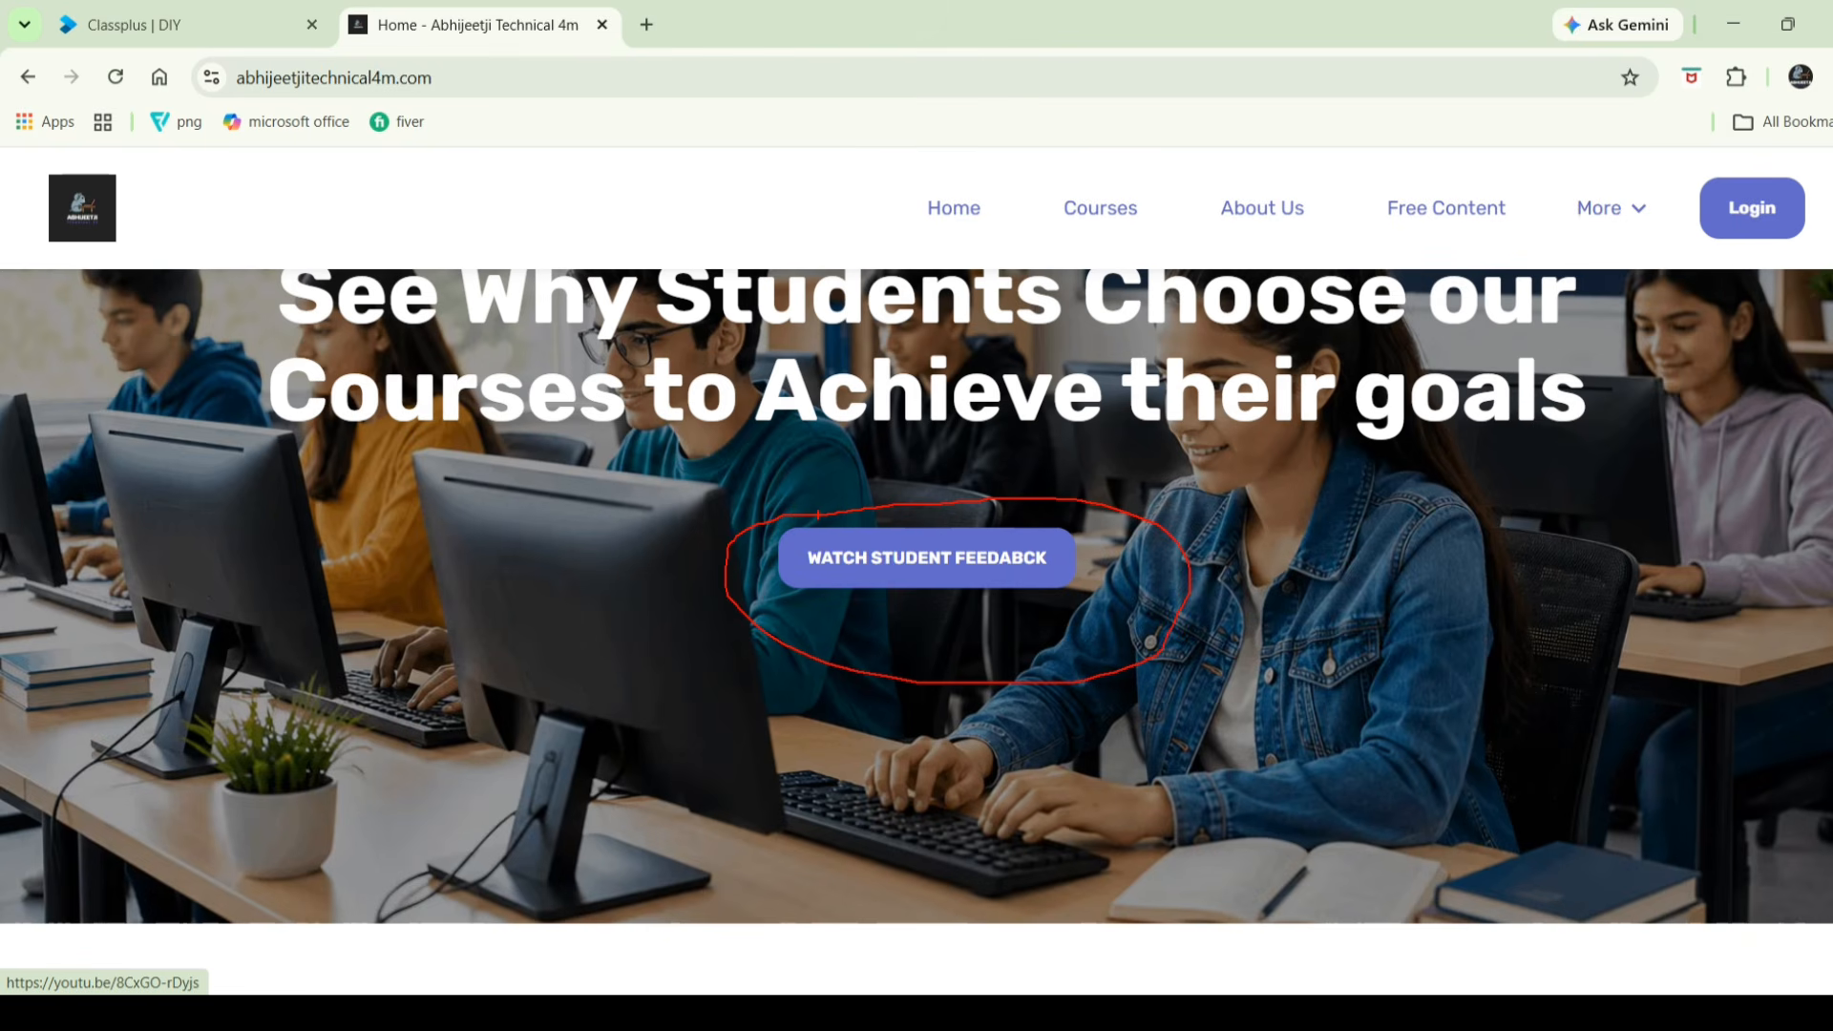
{"action": "left_click", "coordinate": [1108, 208]}
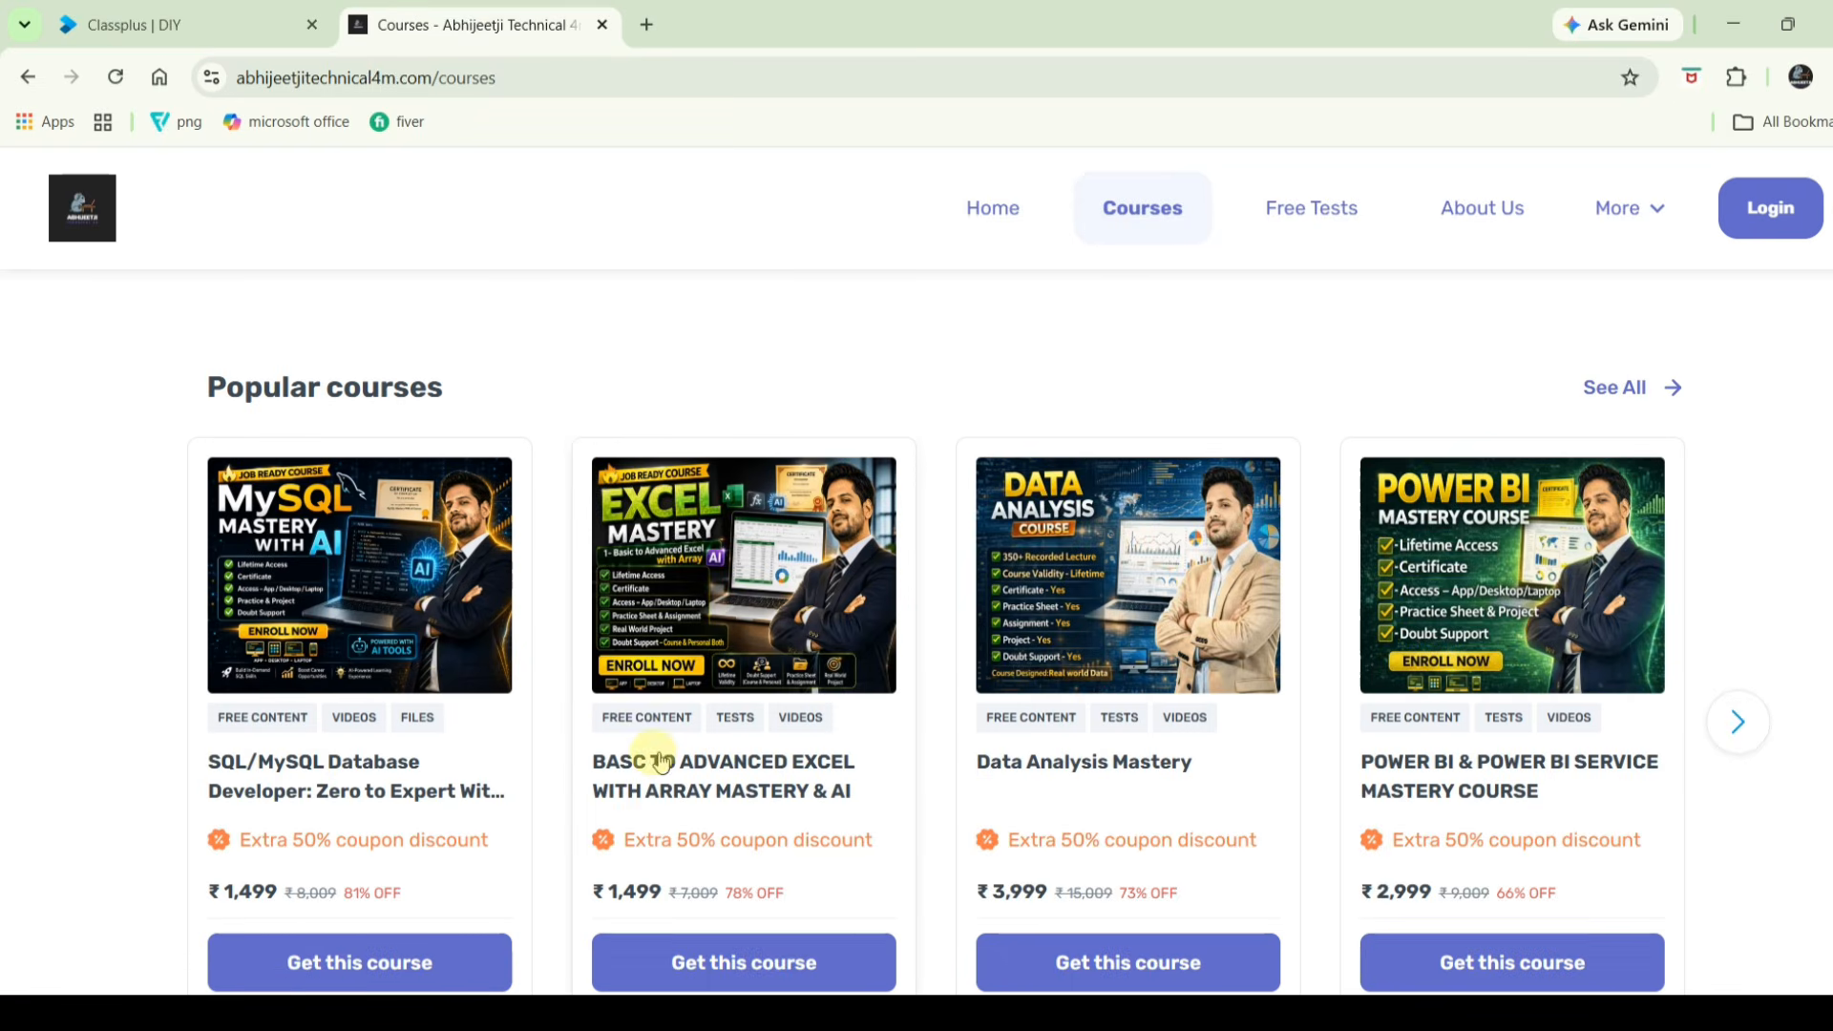
{"action": "mouse_move", "coordinate": [609, 418]}
{"action": "left_mouse_down"}
{"action": "mouse_move", "coordinate": [864, 682]}
{"action": "mouse_move", "coordinate": [700, 402]}
{"action": "left_mouse_up"}
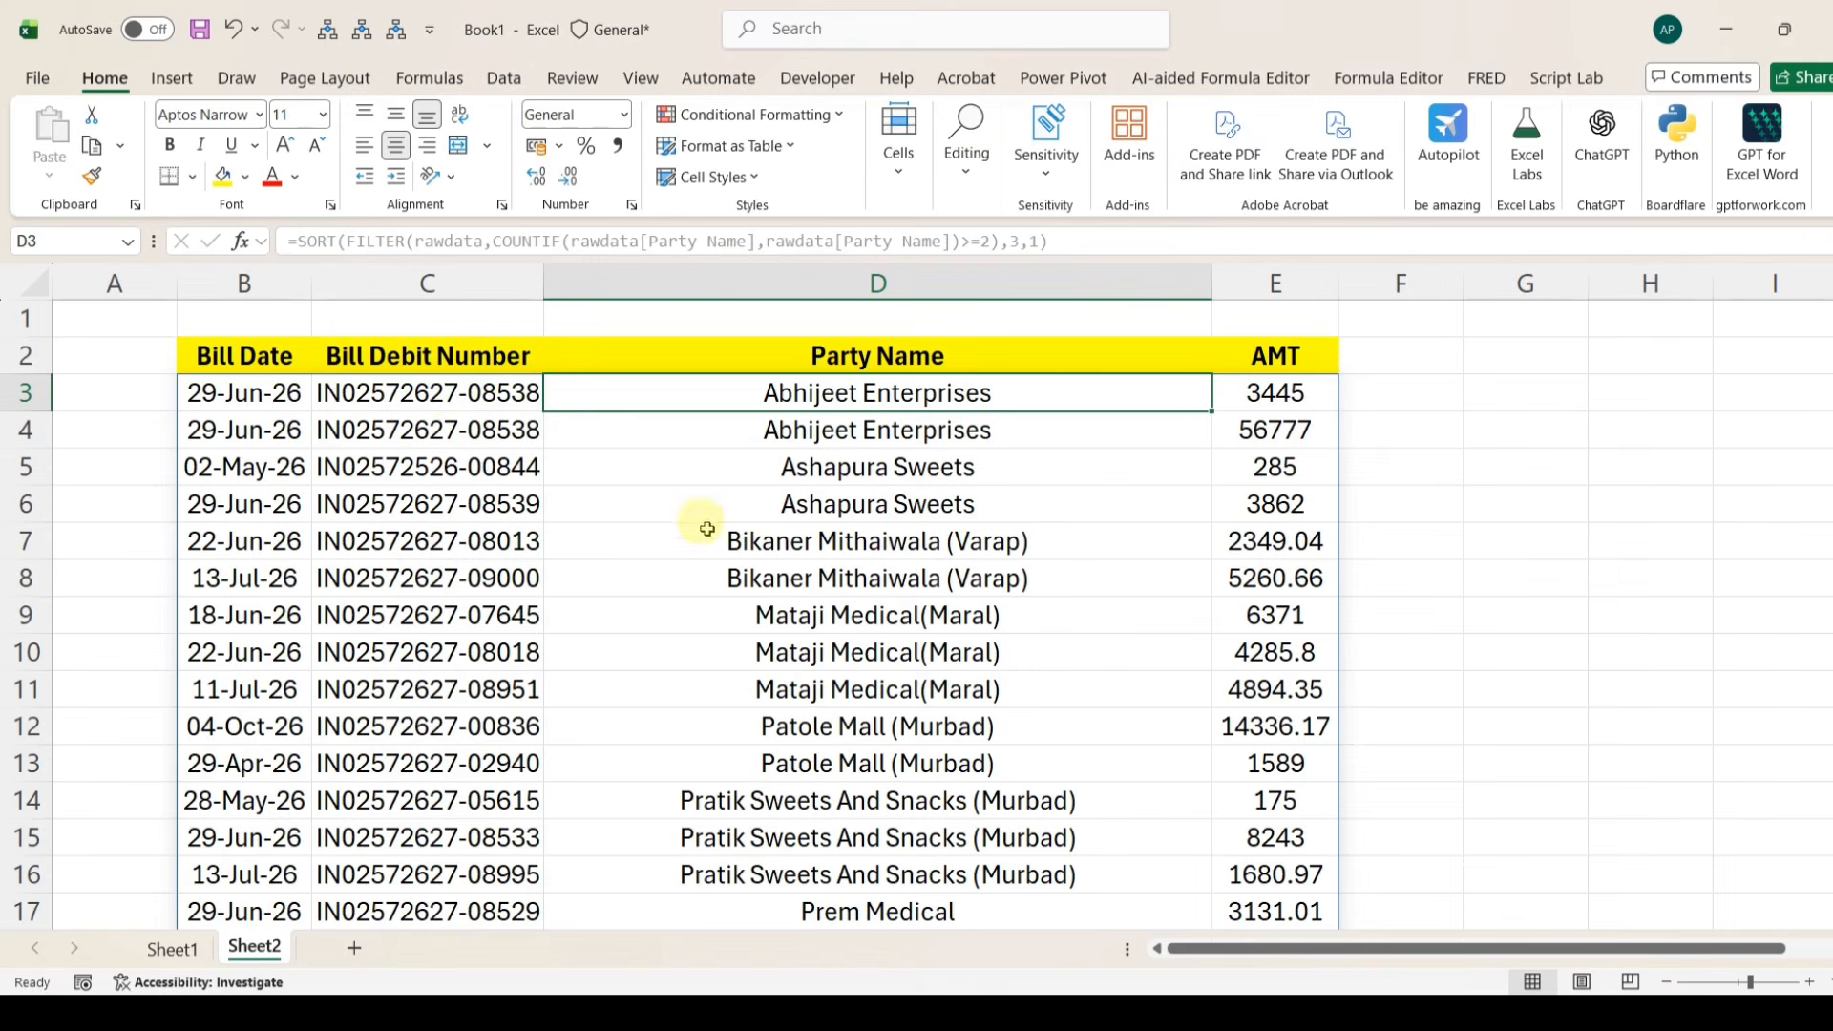
- Back in Excel, select the whole extracted list from B3 on Sheet2 to review it, ending on cell C4
{"action": "left_click", "coordinate": [258, 395]}
{"action": "left_click_drag", "start_coordinate": [258, 395], "coordinate": [1297, 846]}
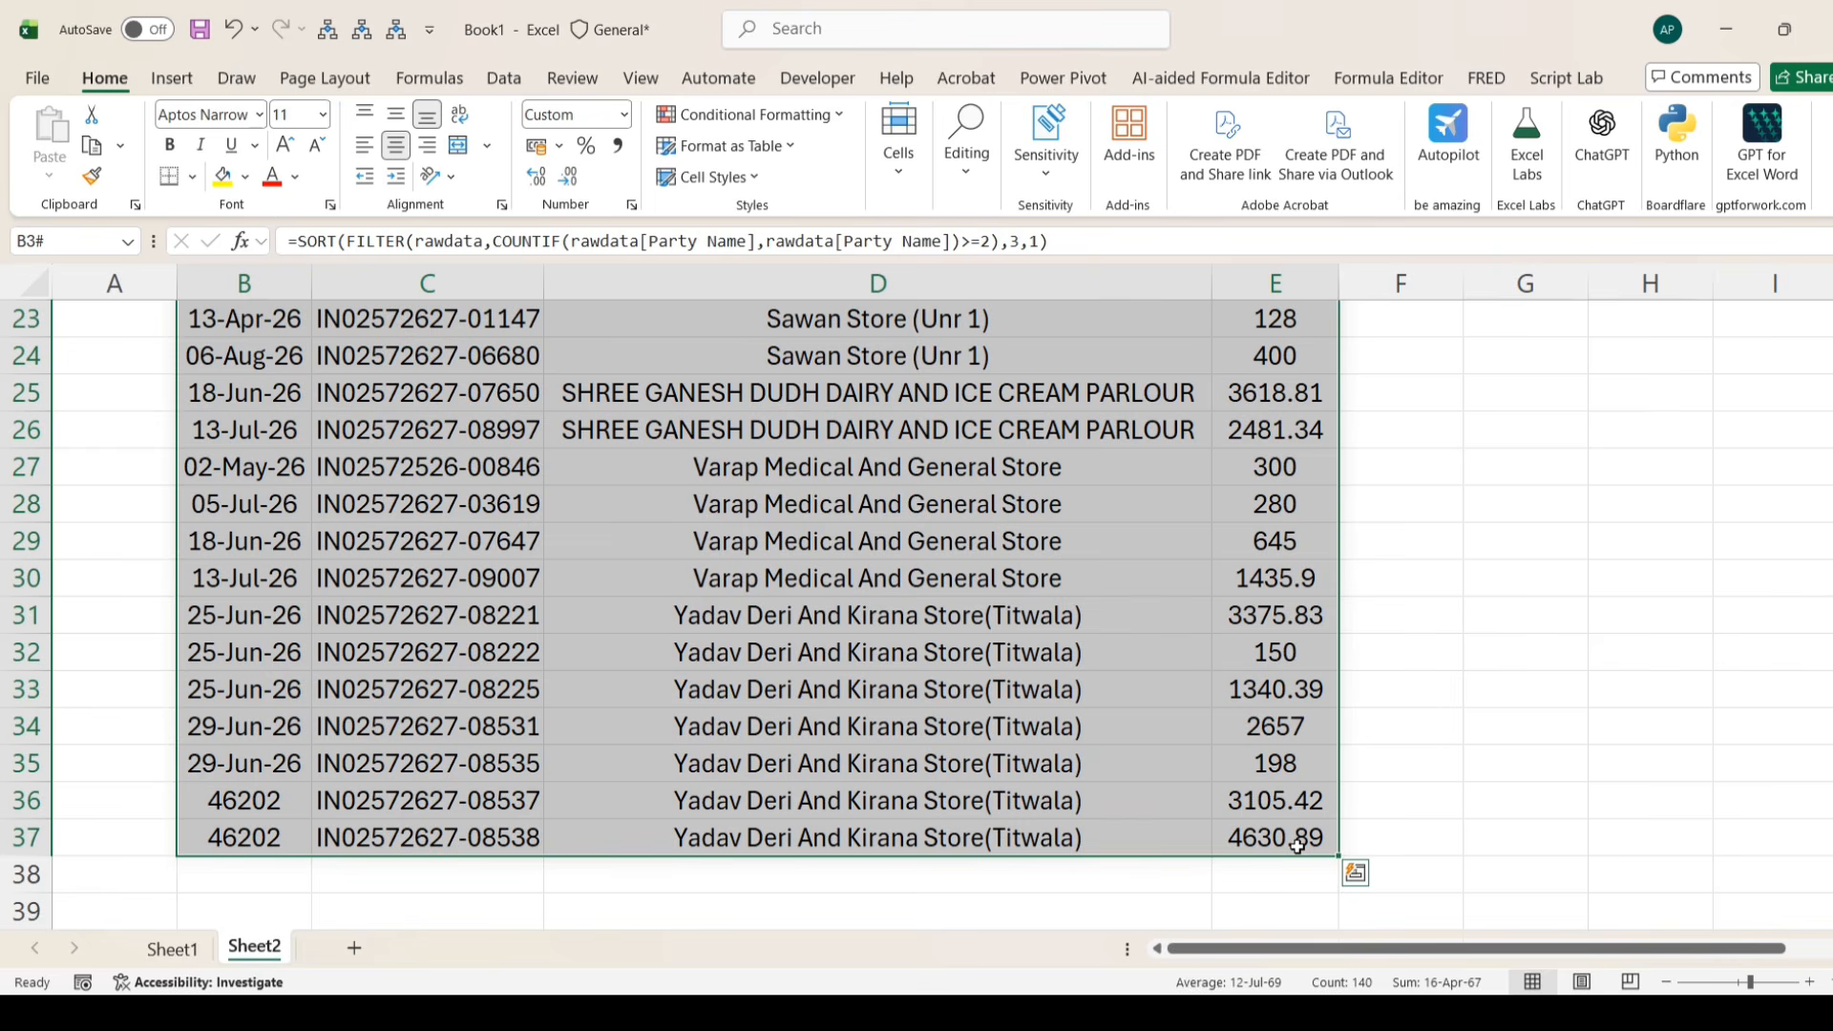
{"action": "scroll", "coordinate": [819, 578], "scroll_direction": "up", "scroll_amount": 7}
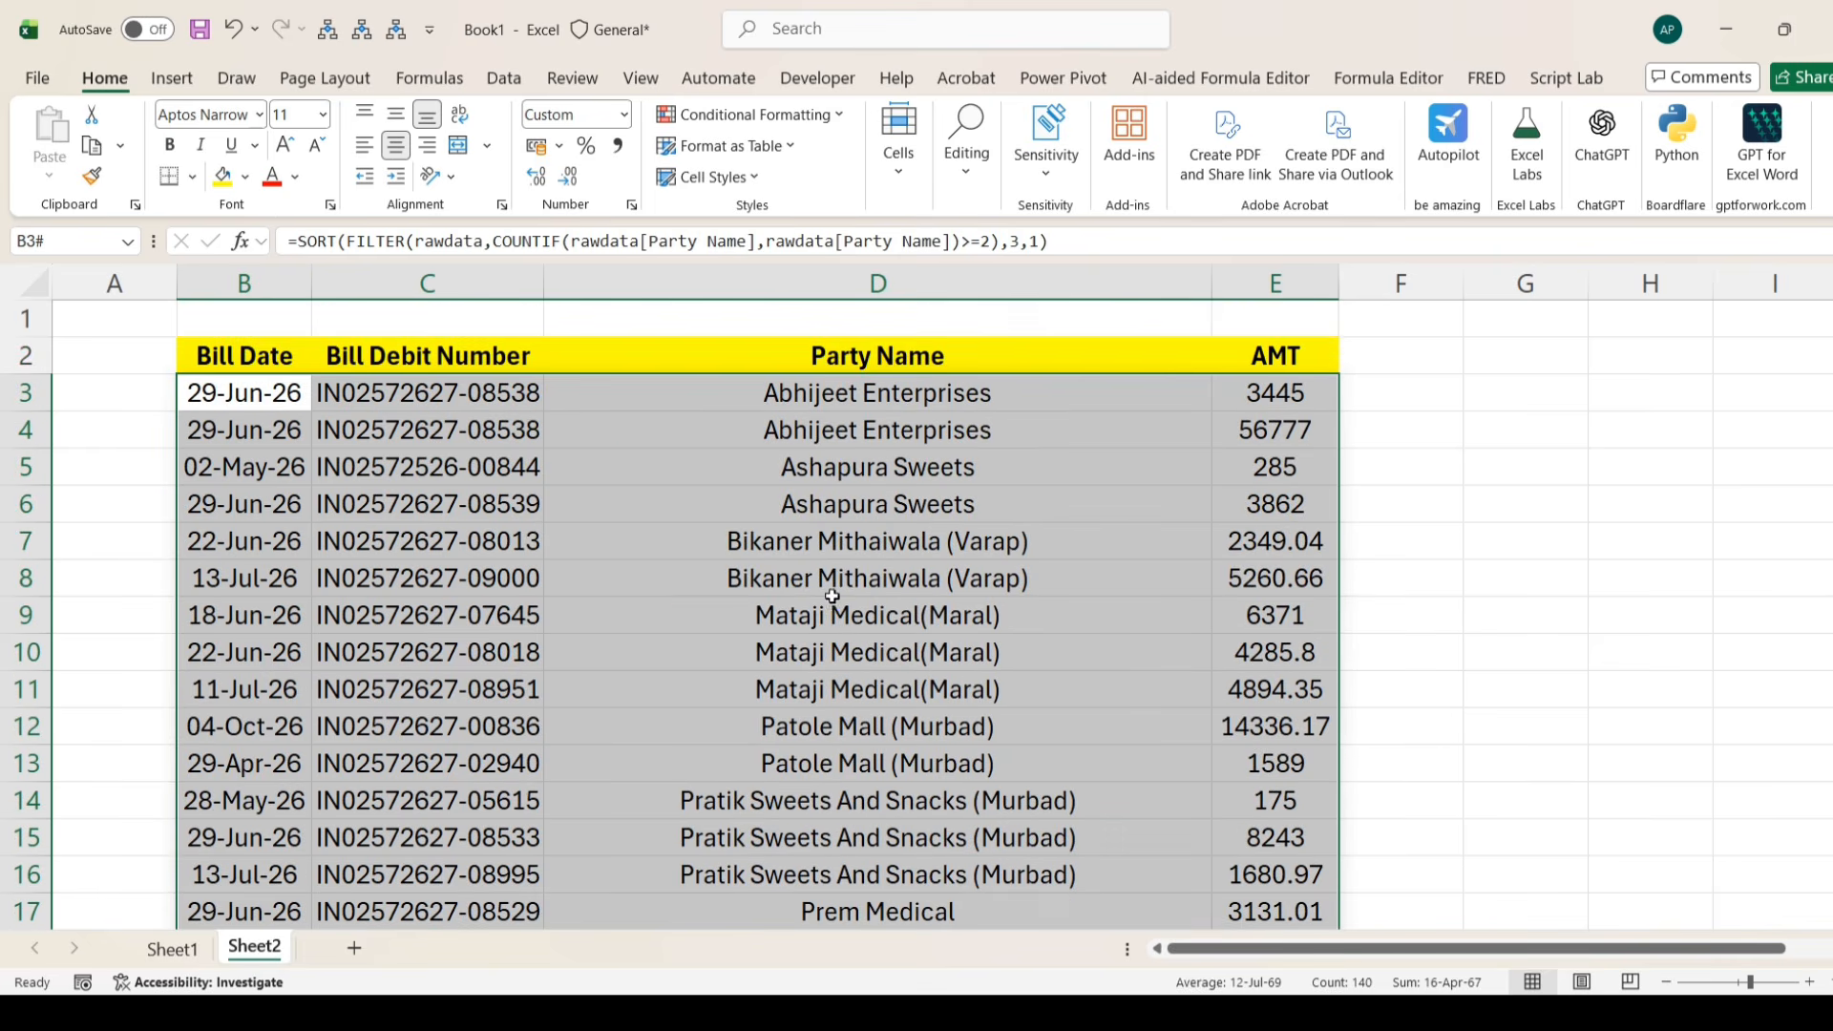
{"action": "left_click", "coordinate": [416, 435]}
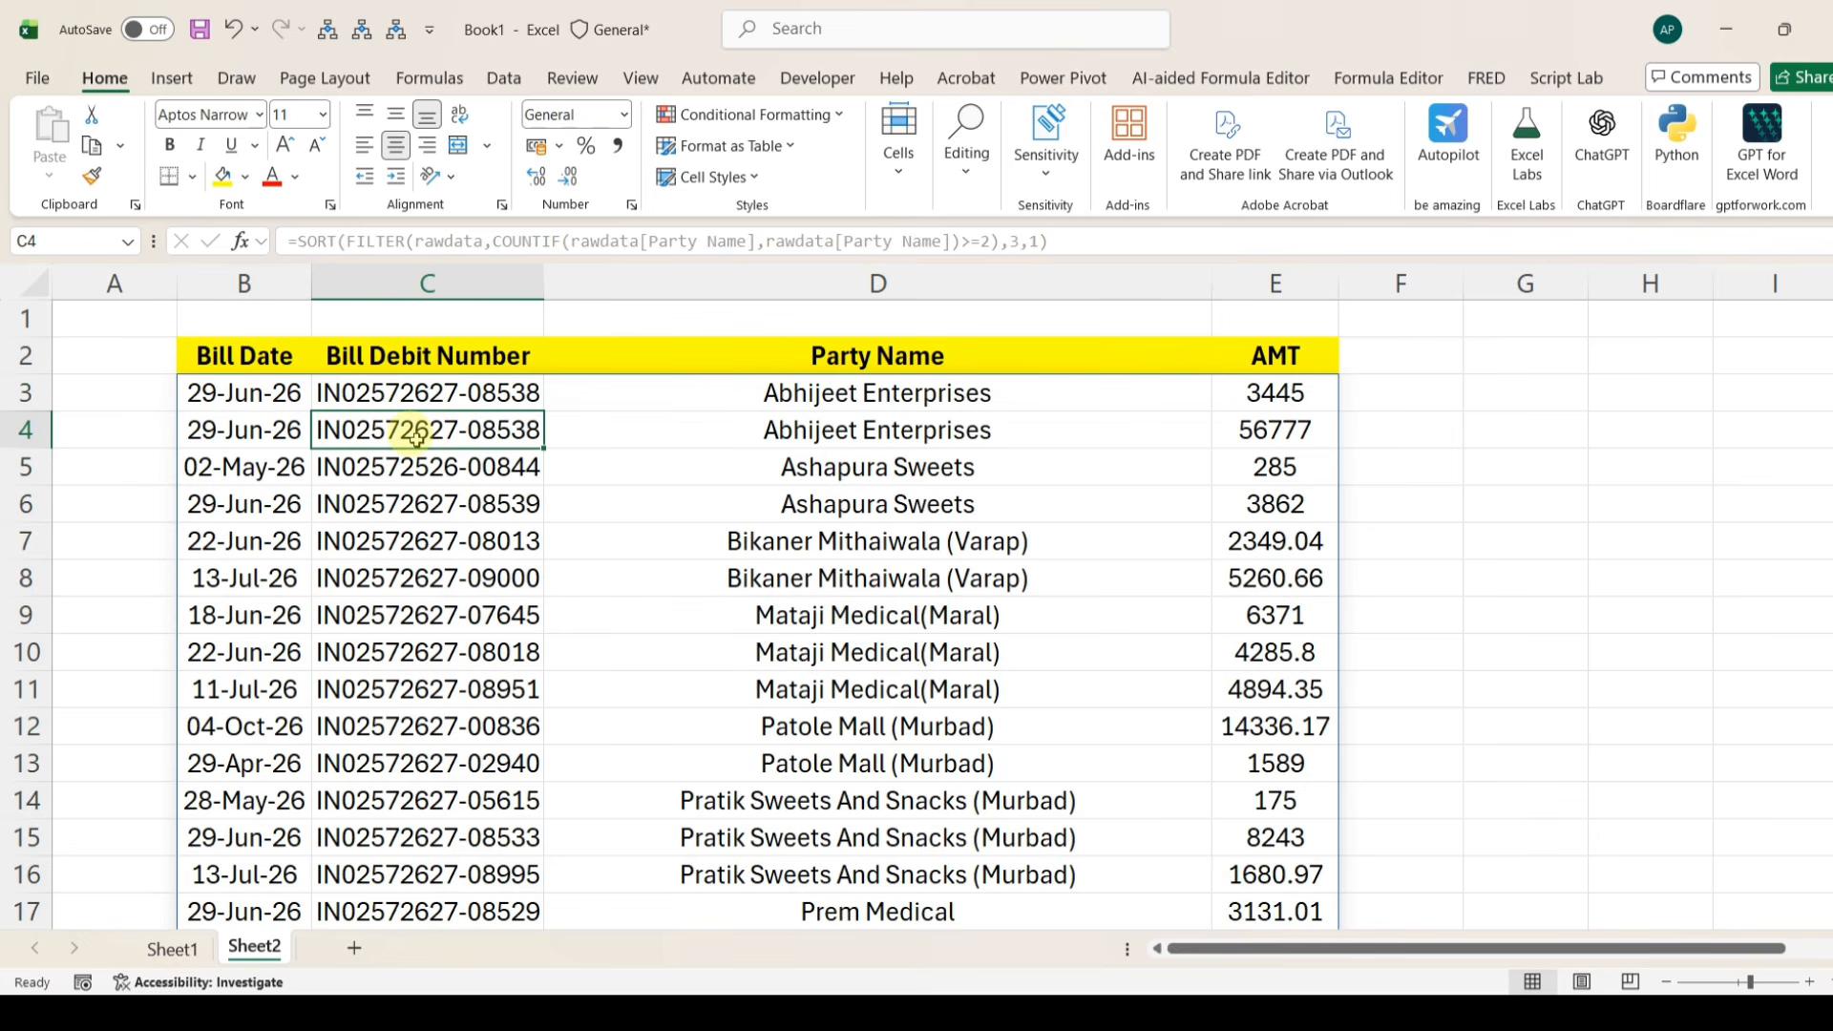